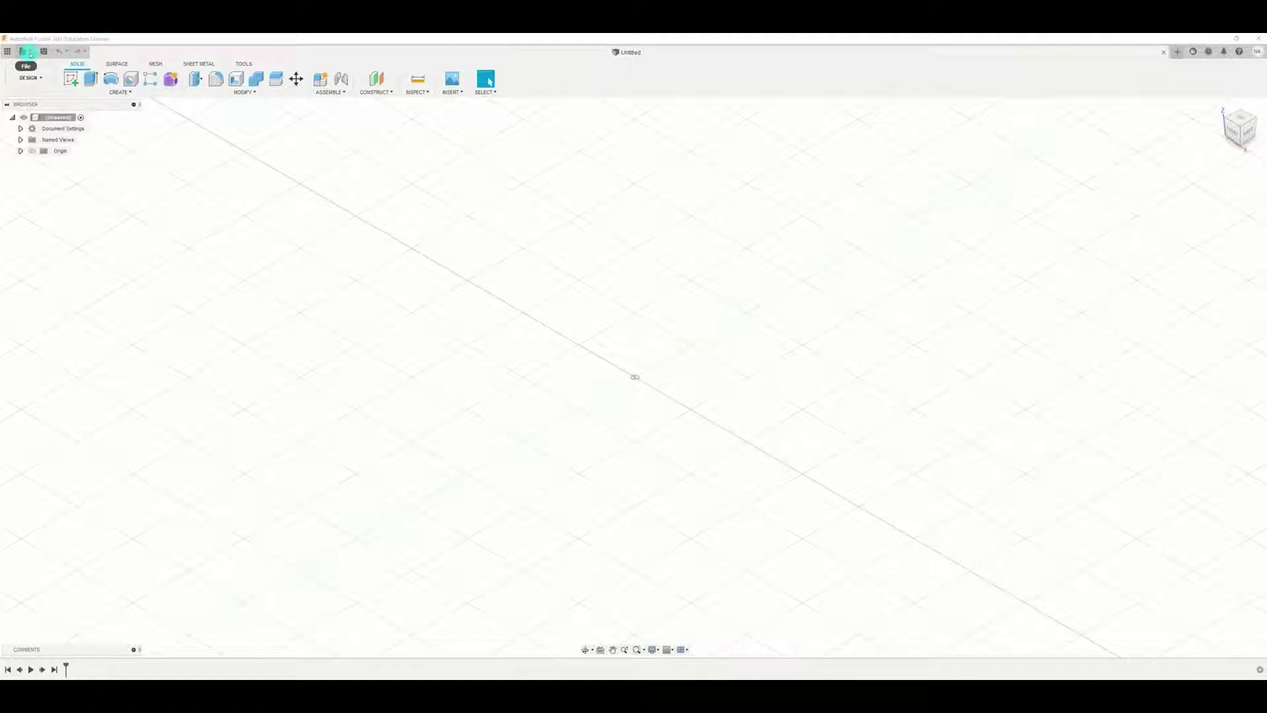
# Step: Create a new electronics design and add a new schematic to it
pyautogui.click(29, 53)
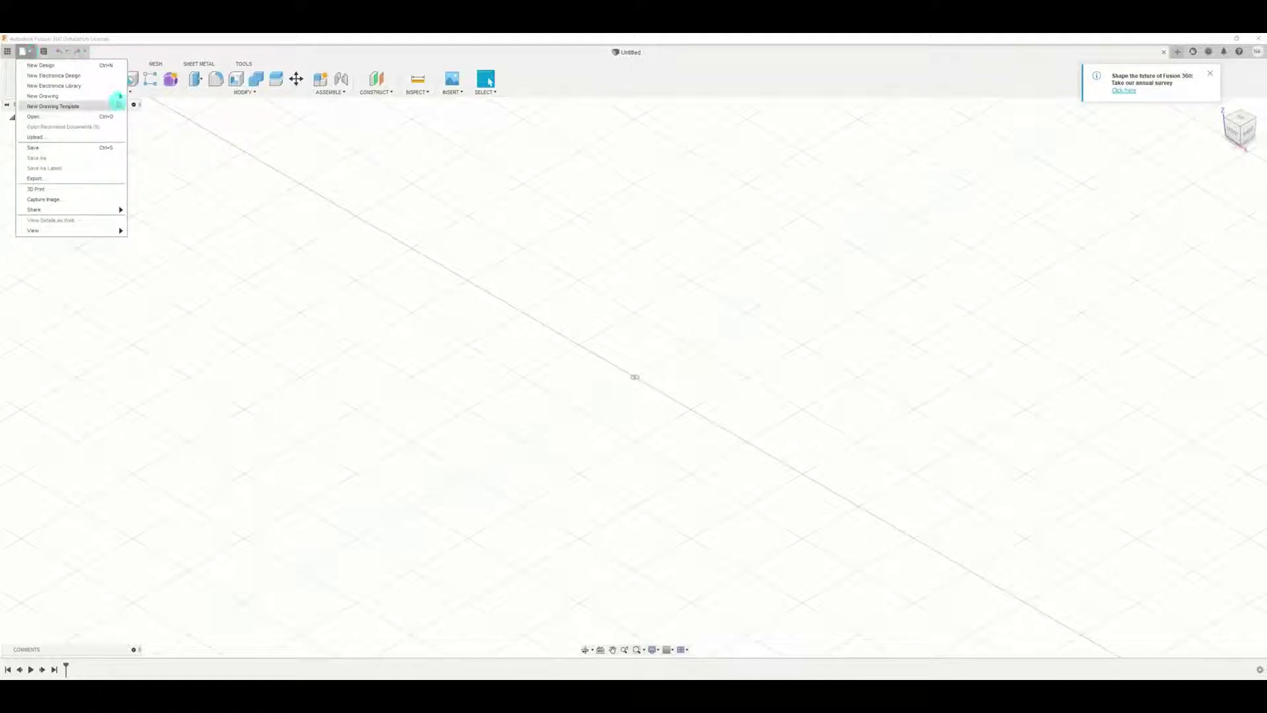
pyautogui.moveTo(92, 95)
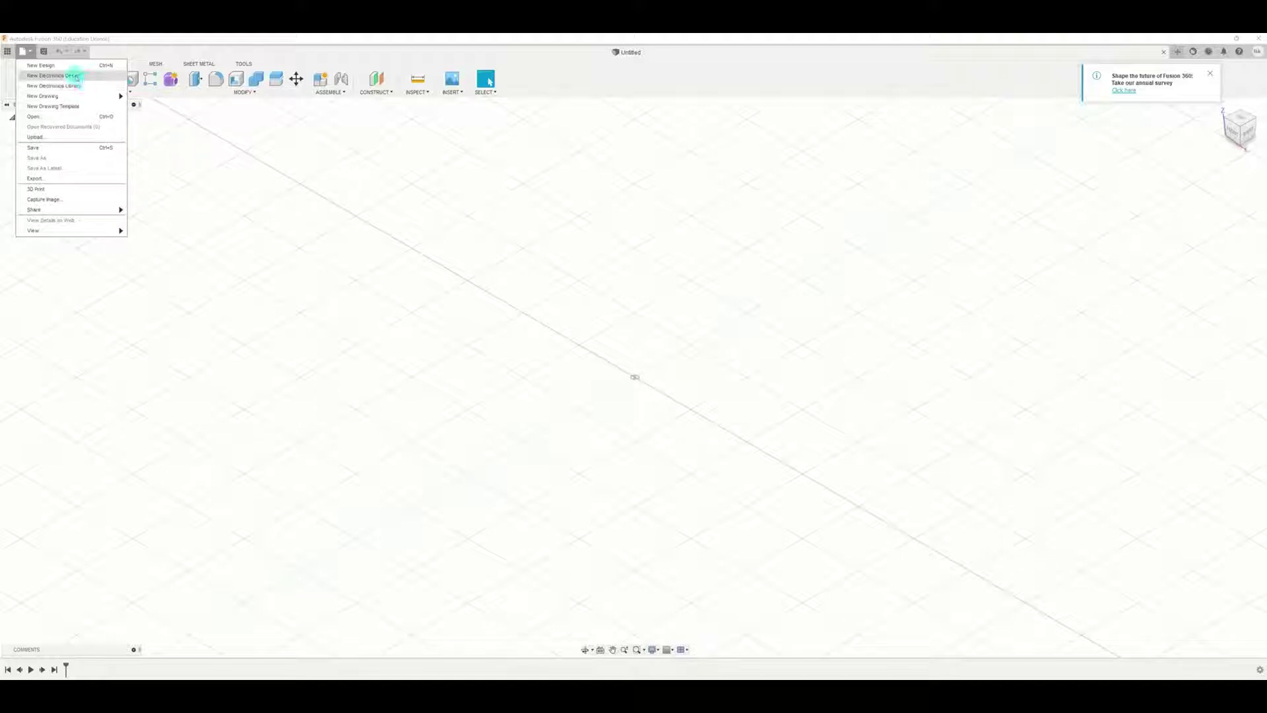
pyautogui.click(74, 75)
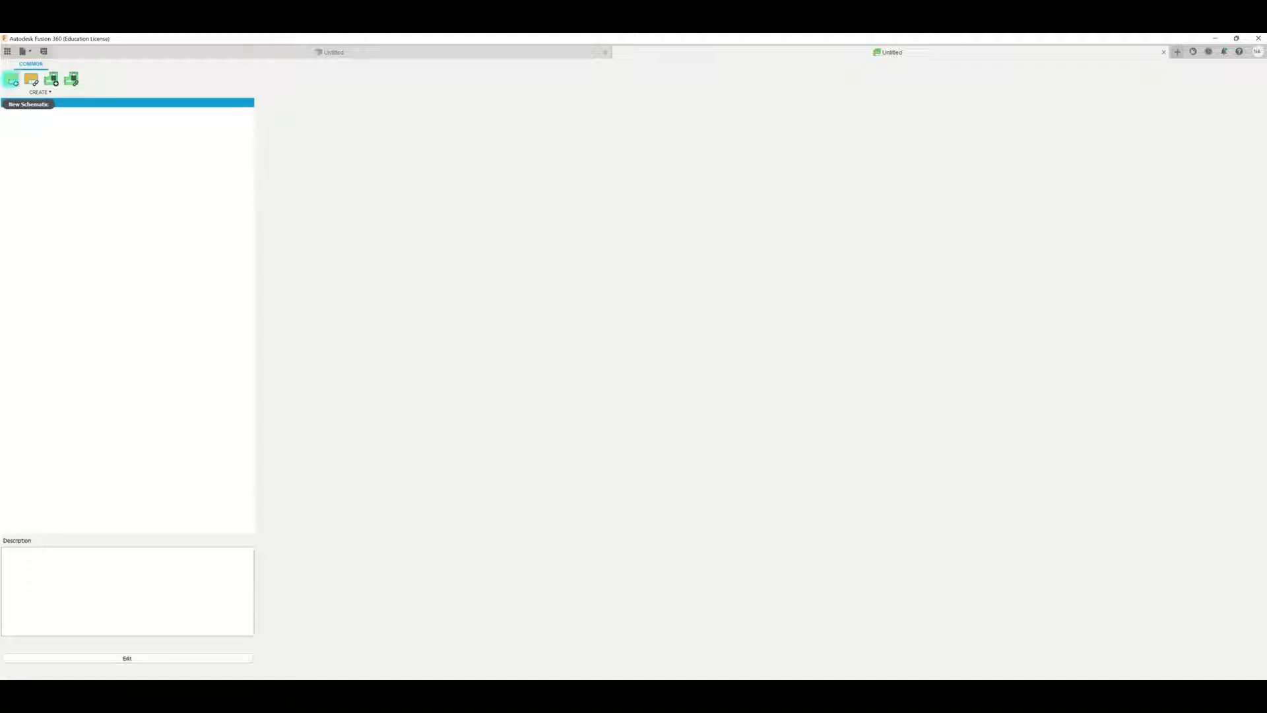
pyautogui.click(11, 80)
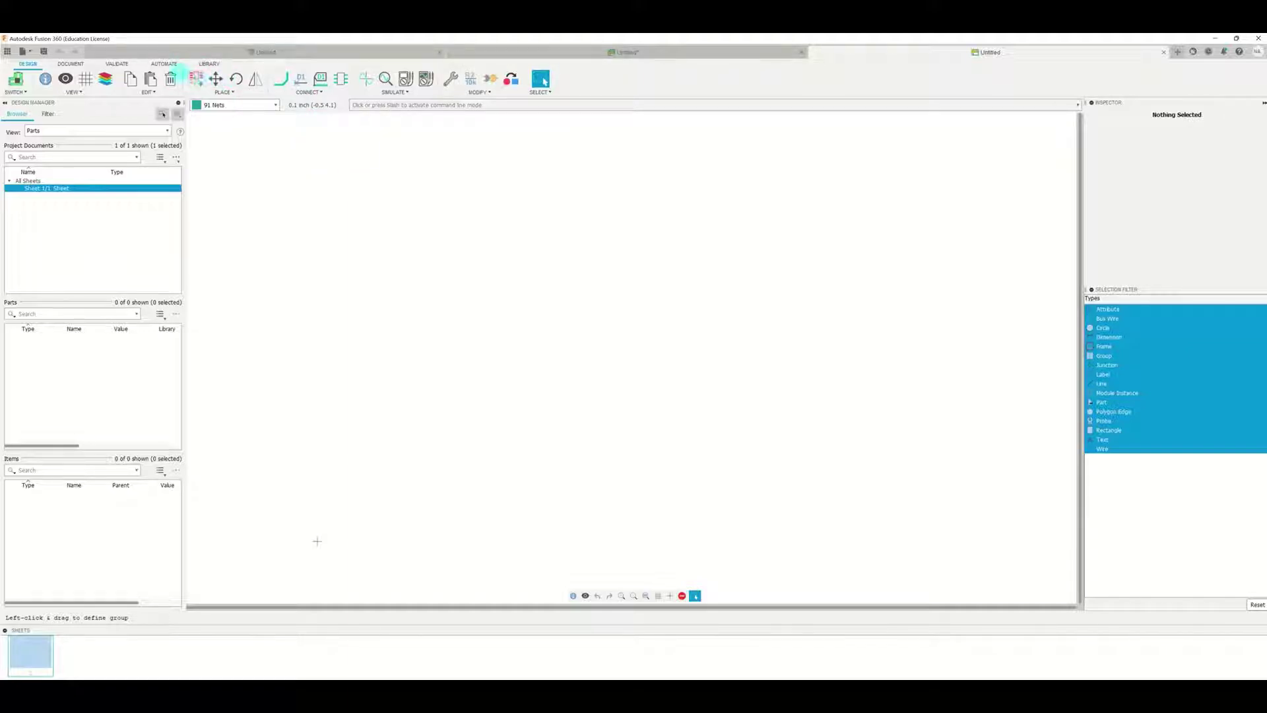
# Step: Start adding a part and expand the 74*244 family in the IC_Logic library
pyautogui.click(196, 80)
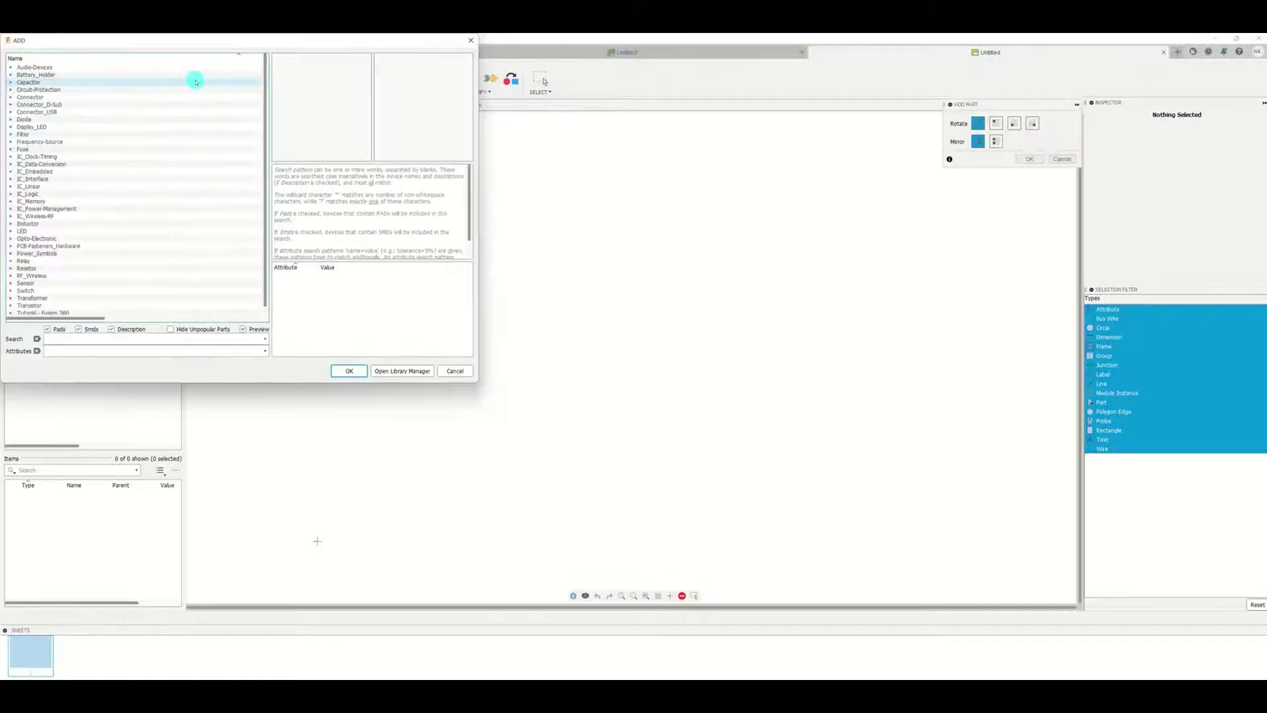
pyautogui.moveTo(277, 39); pyautogui.dragTo(639, 183)
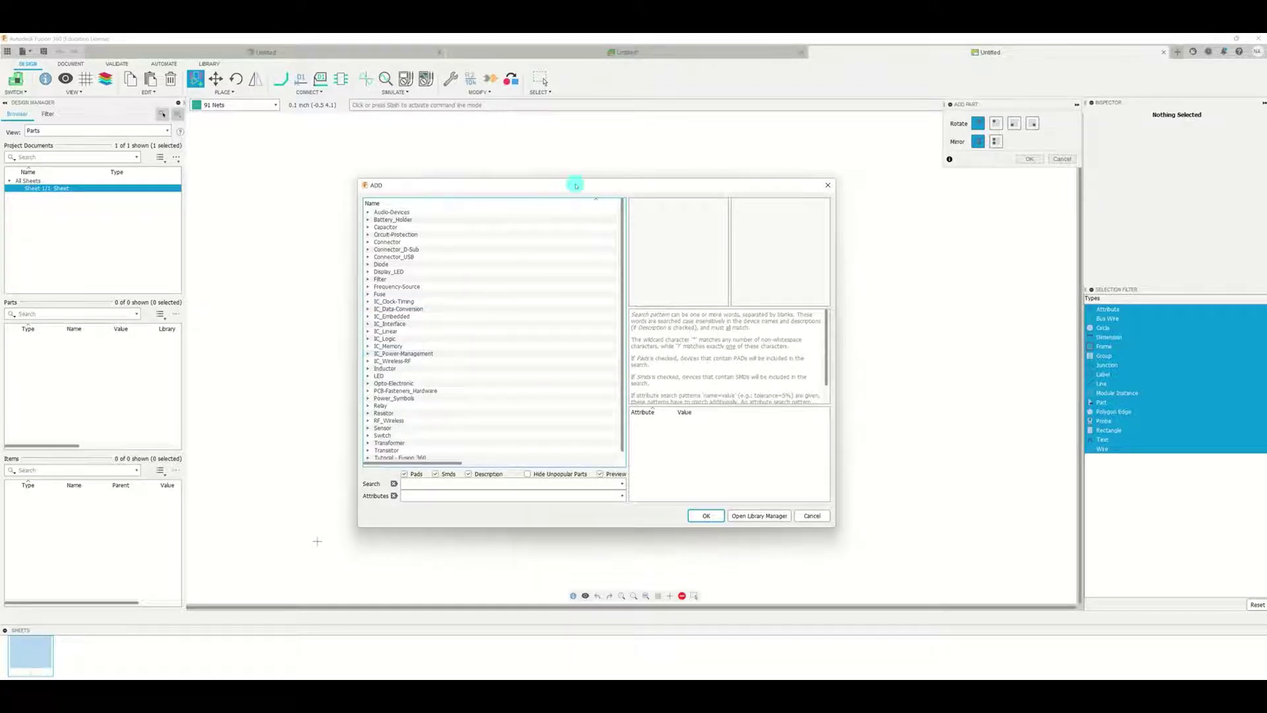
pyautogui.moveTo(580, 188); pyautogui.dragTo(659, 164)
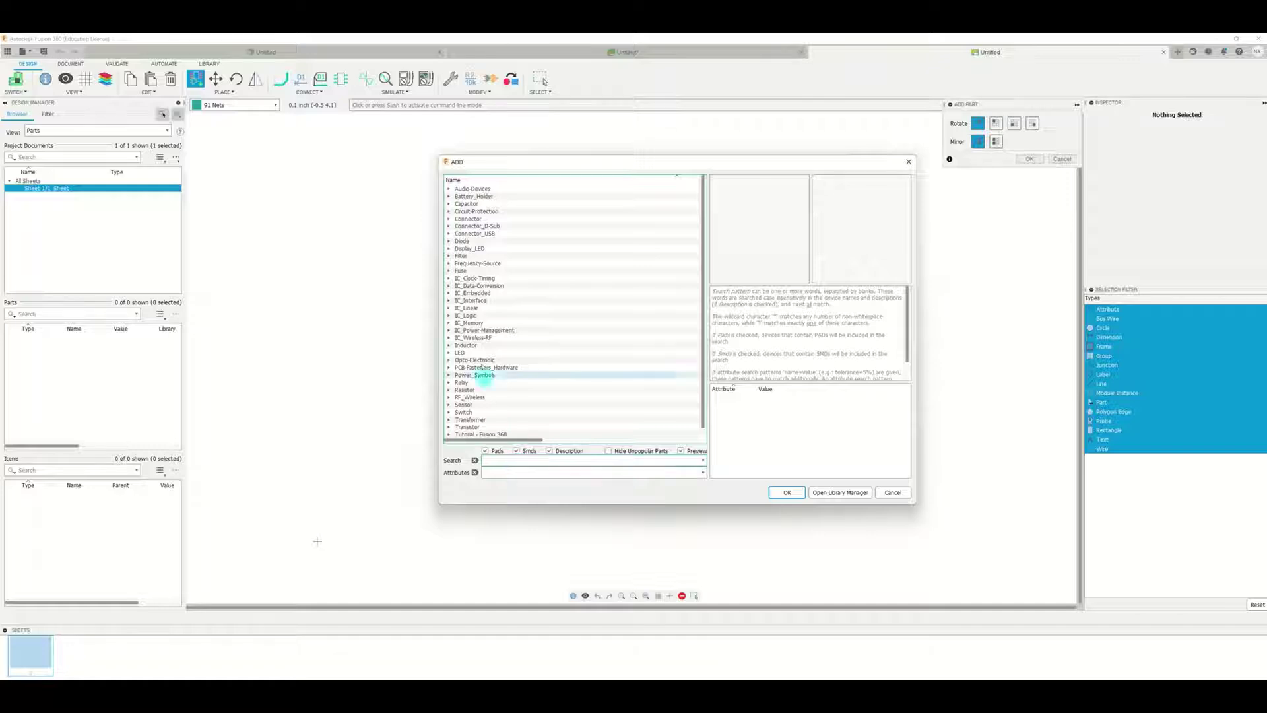
pyautogui.click(449, 316)
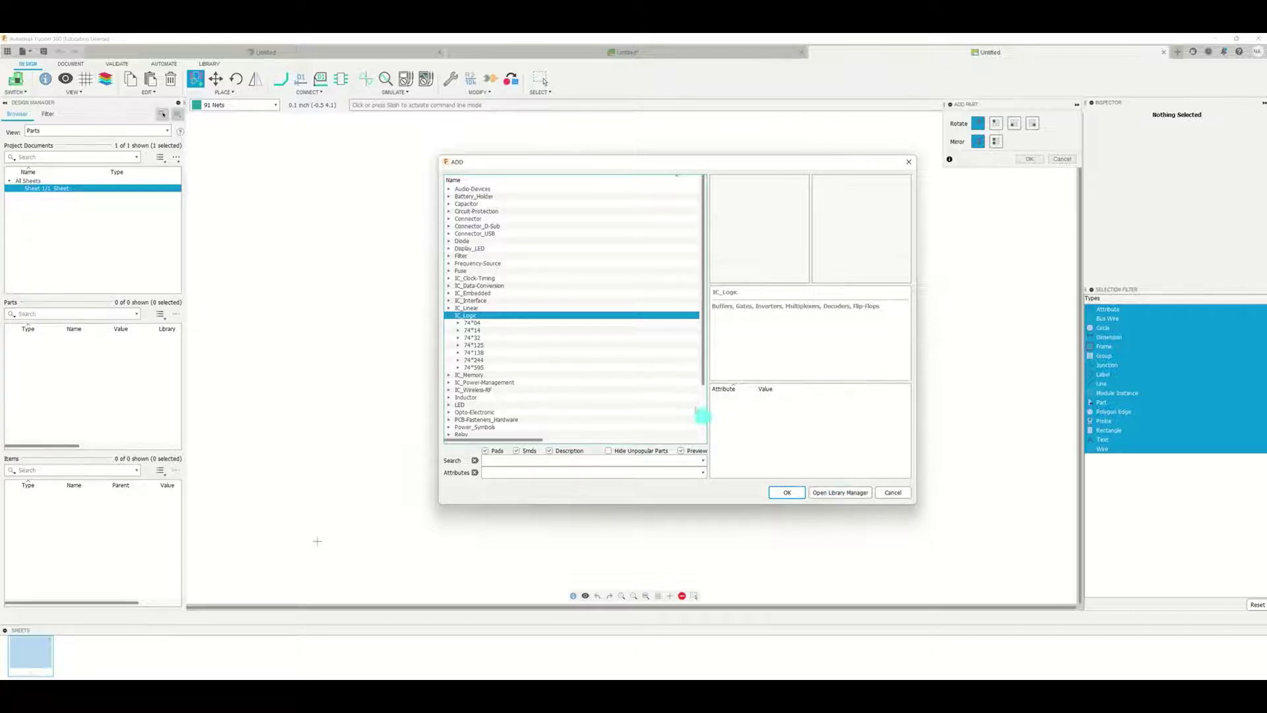
pyautogui.click(458, 361)
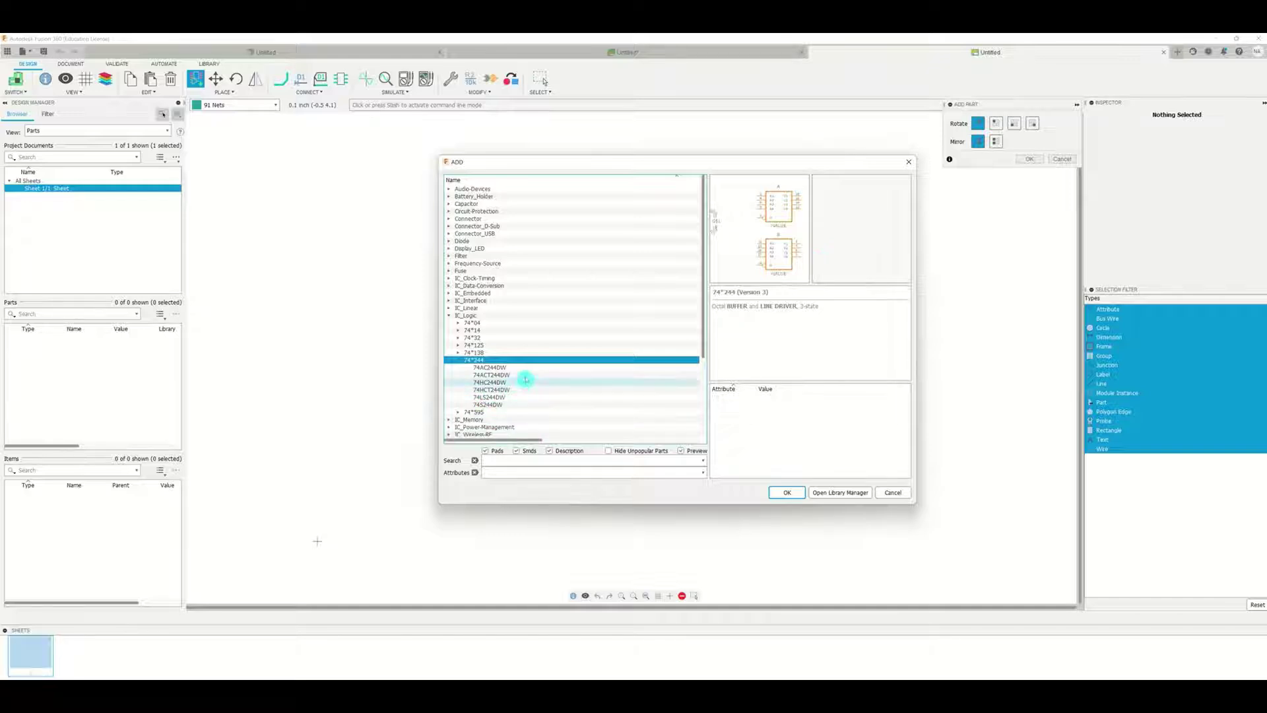
# Step: Add the 74AC244DW buffer, placing its gate A near the middle of the sheet and gate B directly below it
pyautogui.click(508, 368)
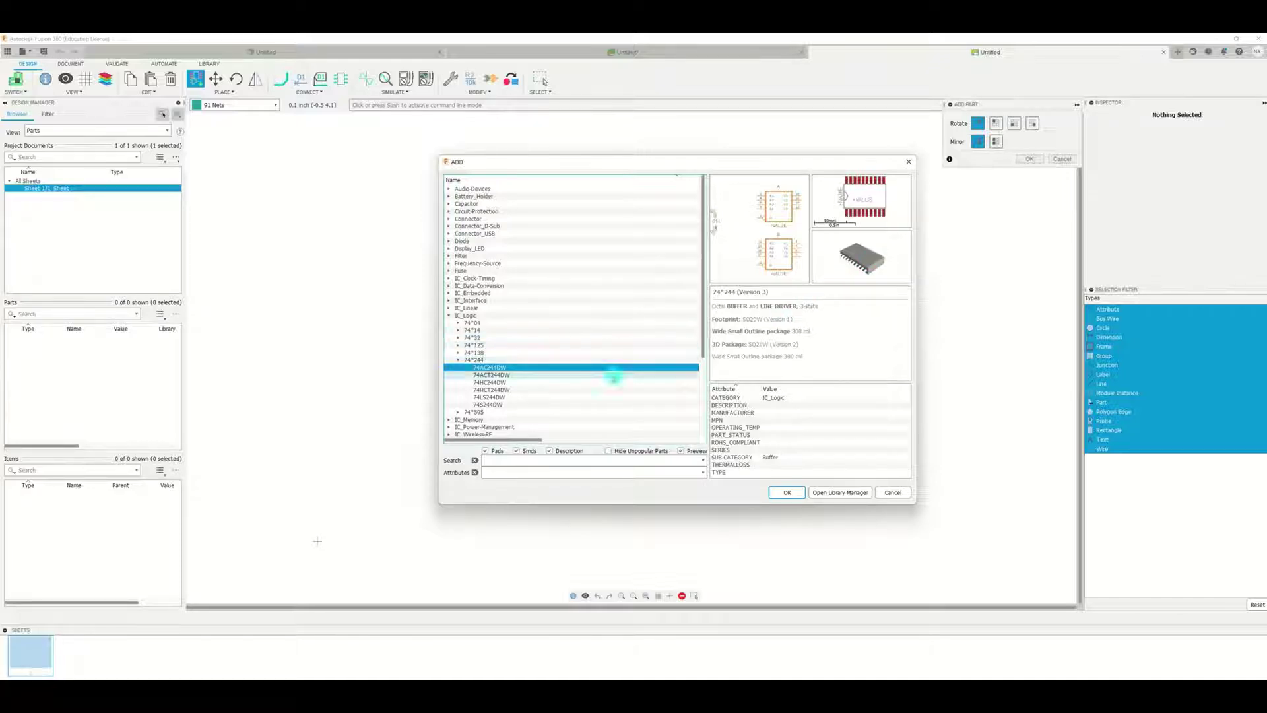
pyautogui.click(499, 375)
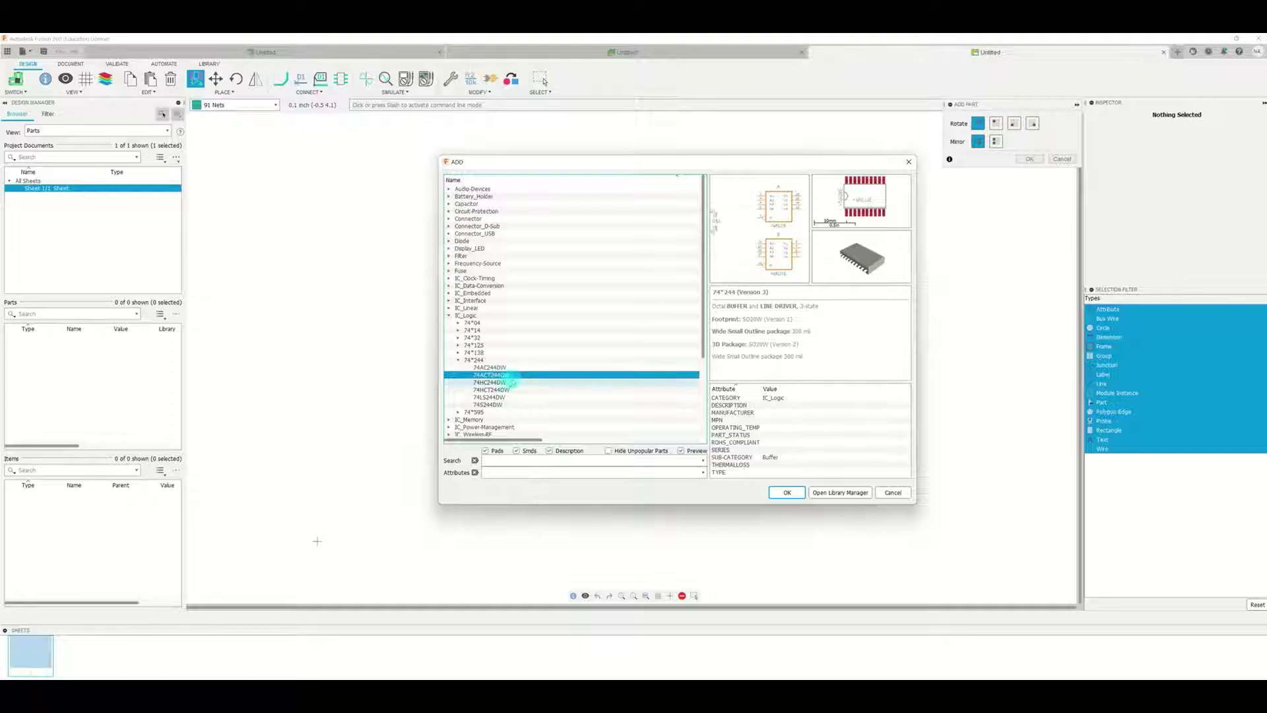
pyautogui.click(505, 382)
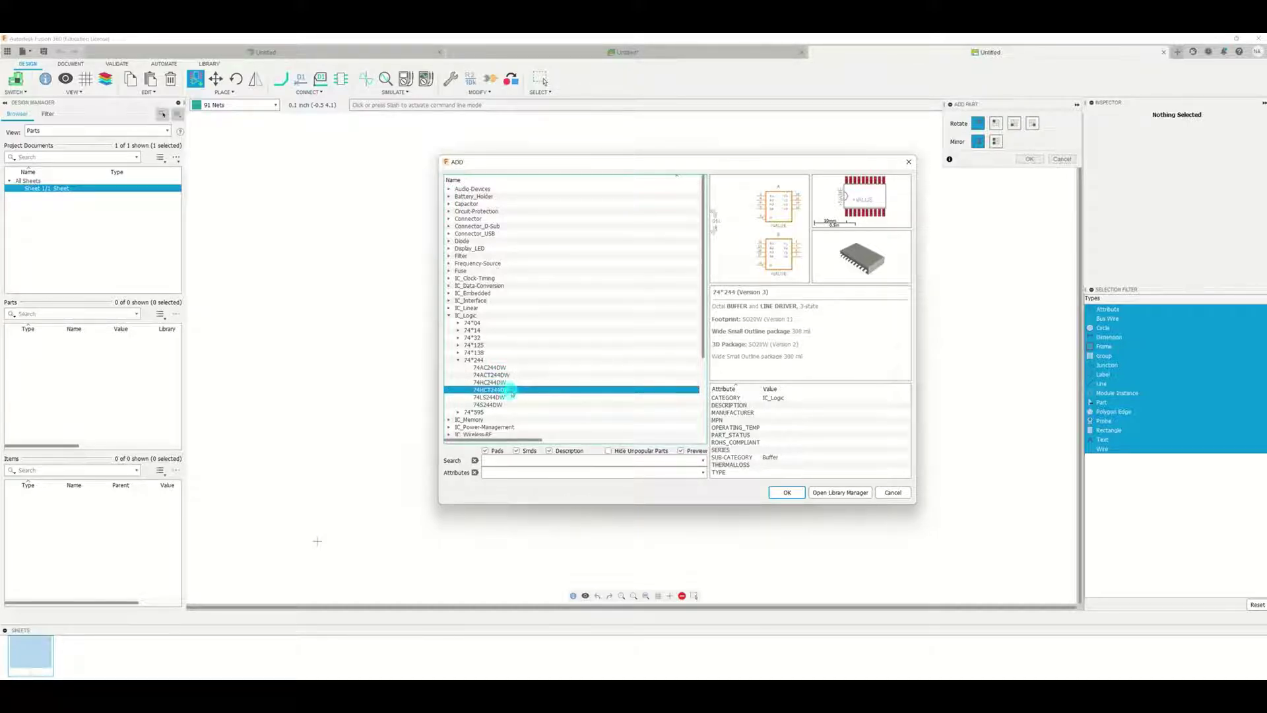
pyautogui.click(506, 391)
pyautogui.click(504, 398)
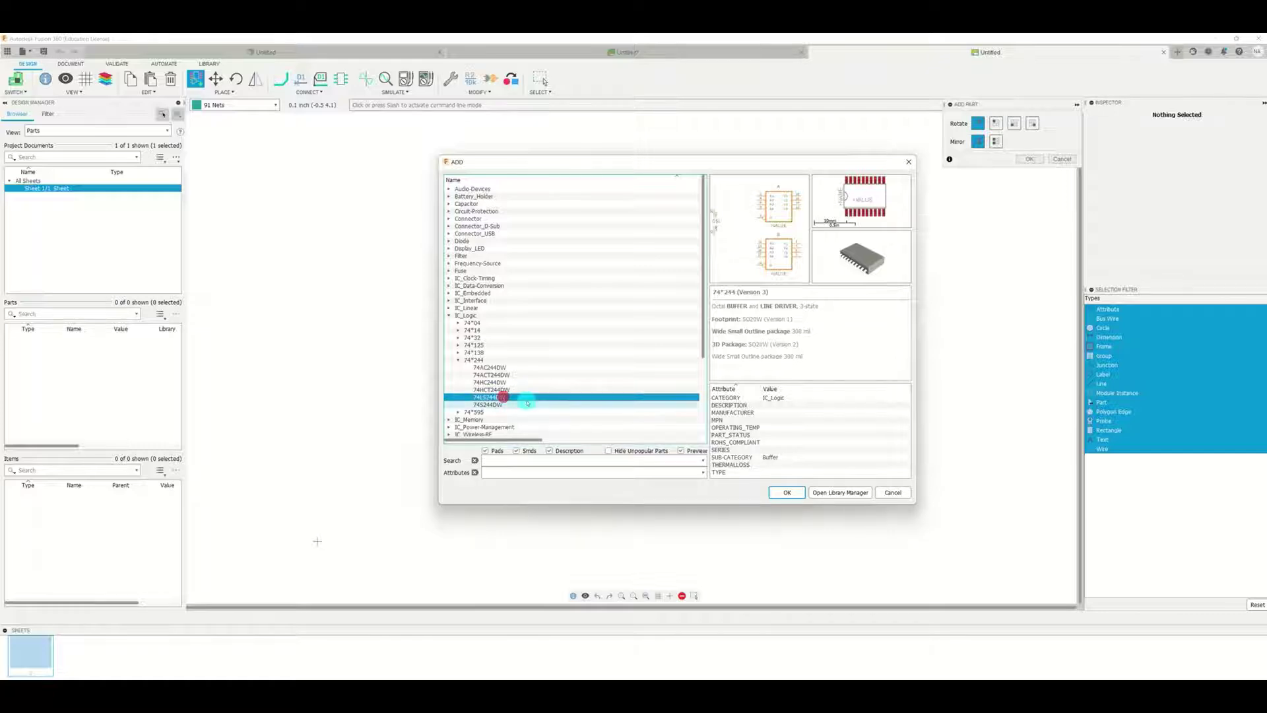
pyautogui.click(488, 405)
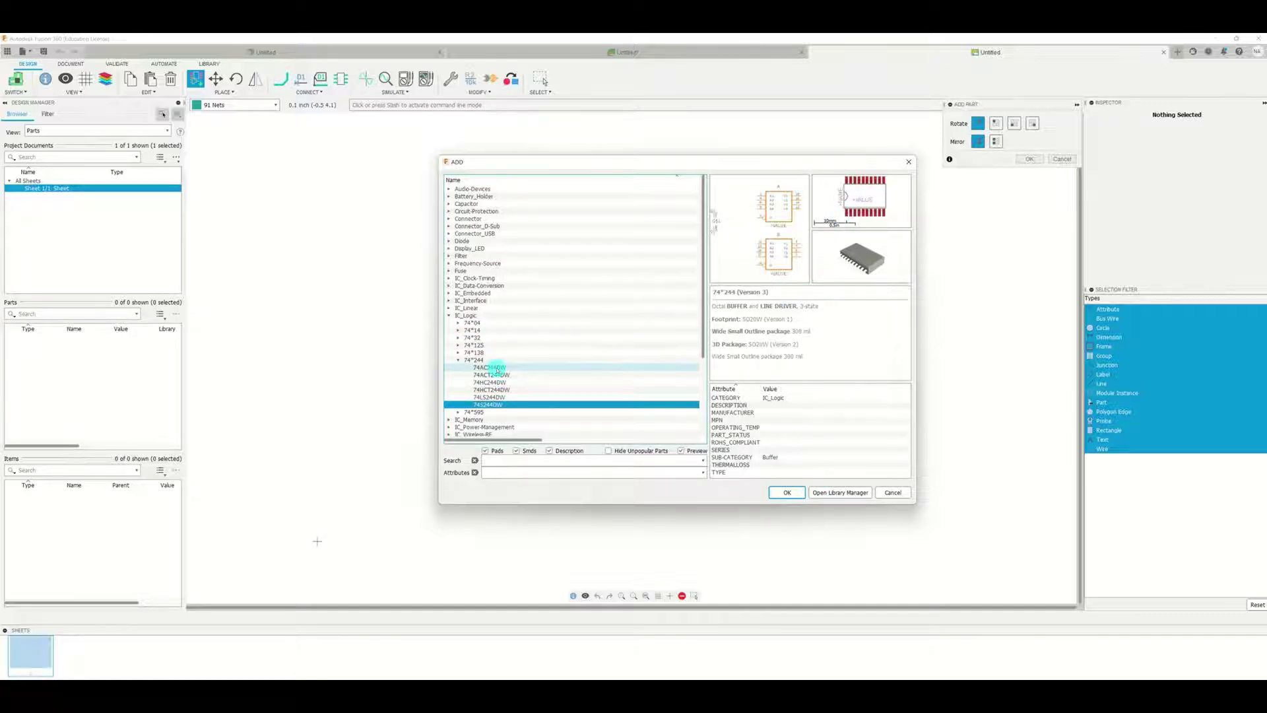
pyautogui.click(496, 368)
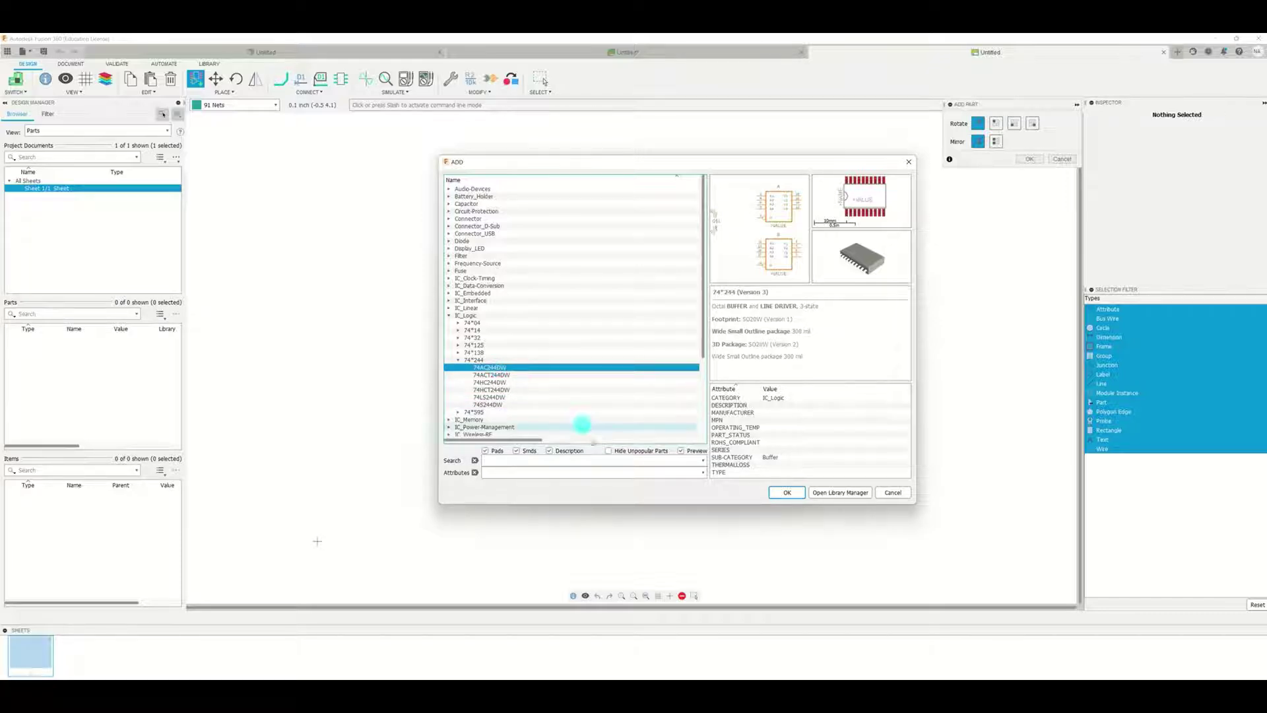
pyautogui.click(785, 493)
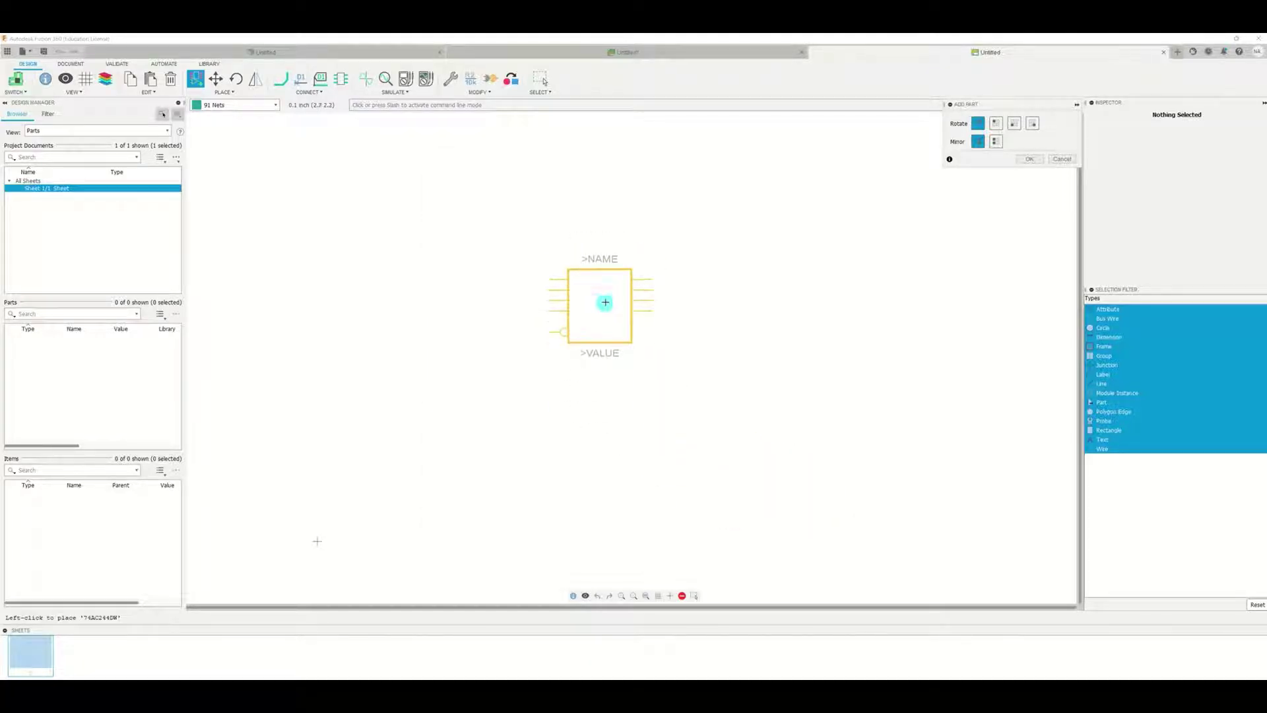
pyautogui.click(612, 311)
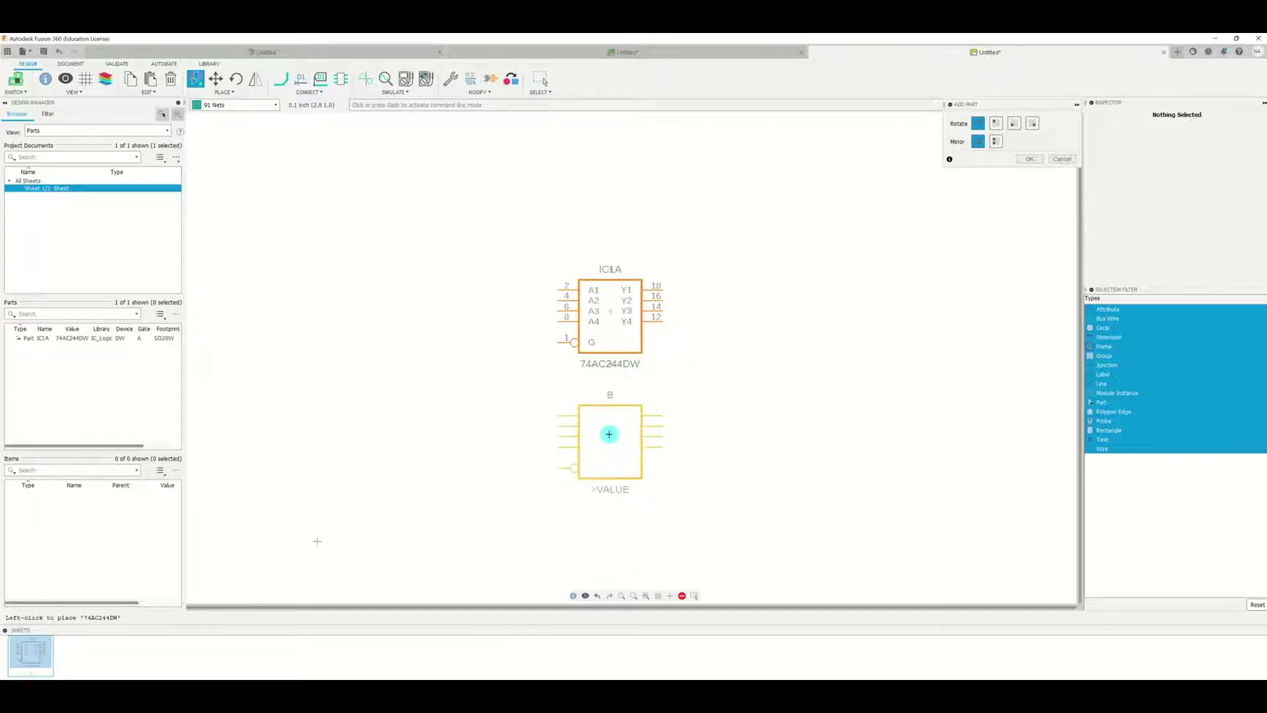
pyautogui.click(609, 434)
pyautogui.click(1060, 159)
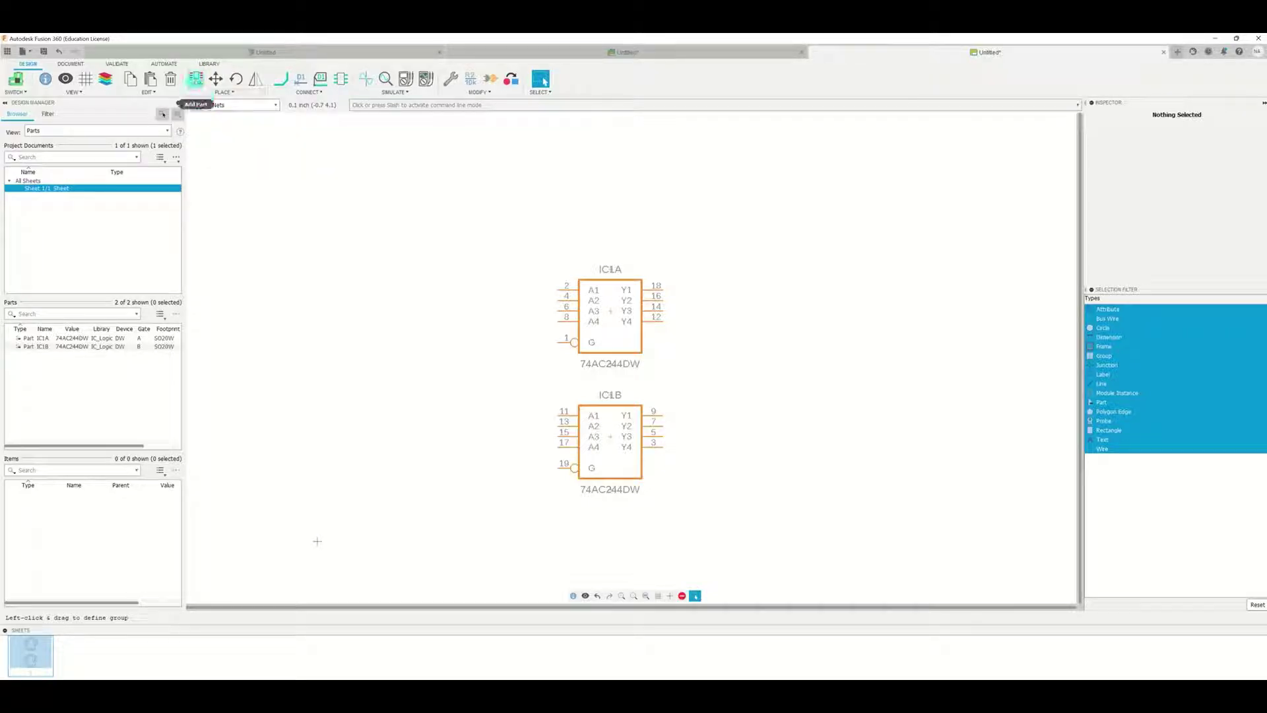
# Step: Choose the straight PINHD-1X8 pin header from the Connector library for placement
pyautogui.click(194, 80)
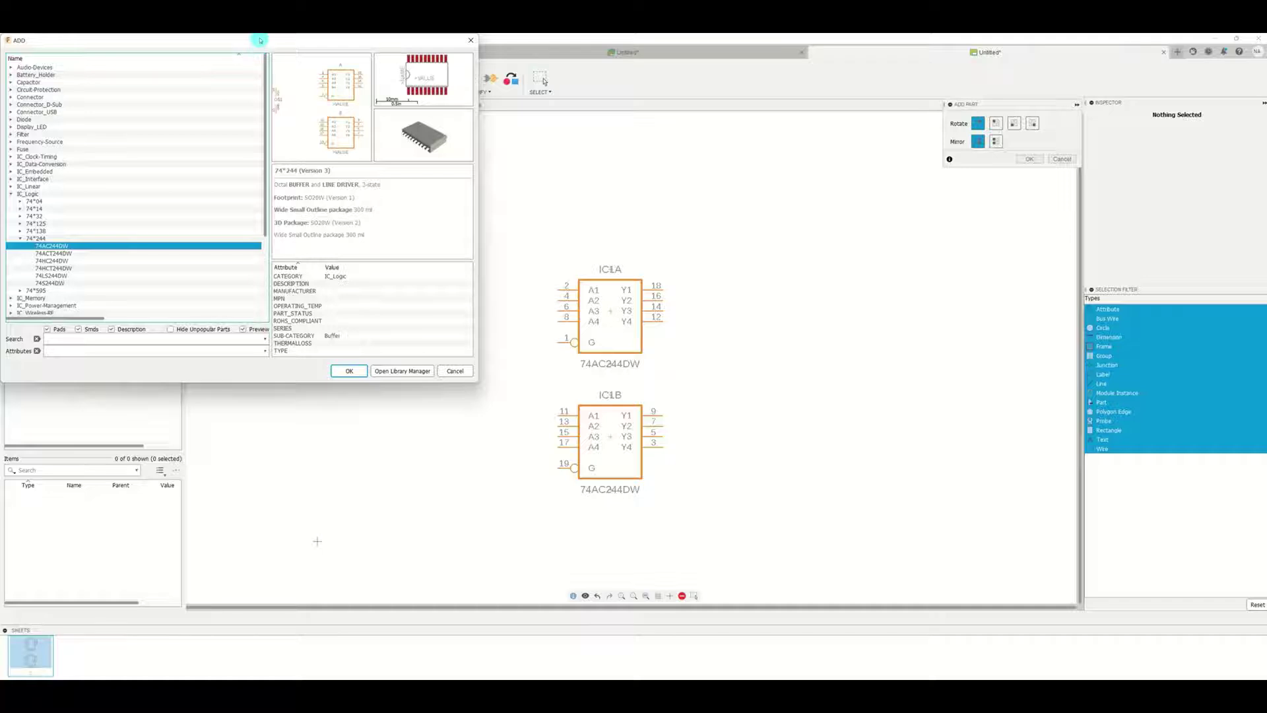
pyautogui.moveTo(260, 40); pyautogui.dragTo(781, 203)
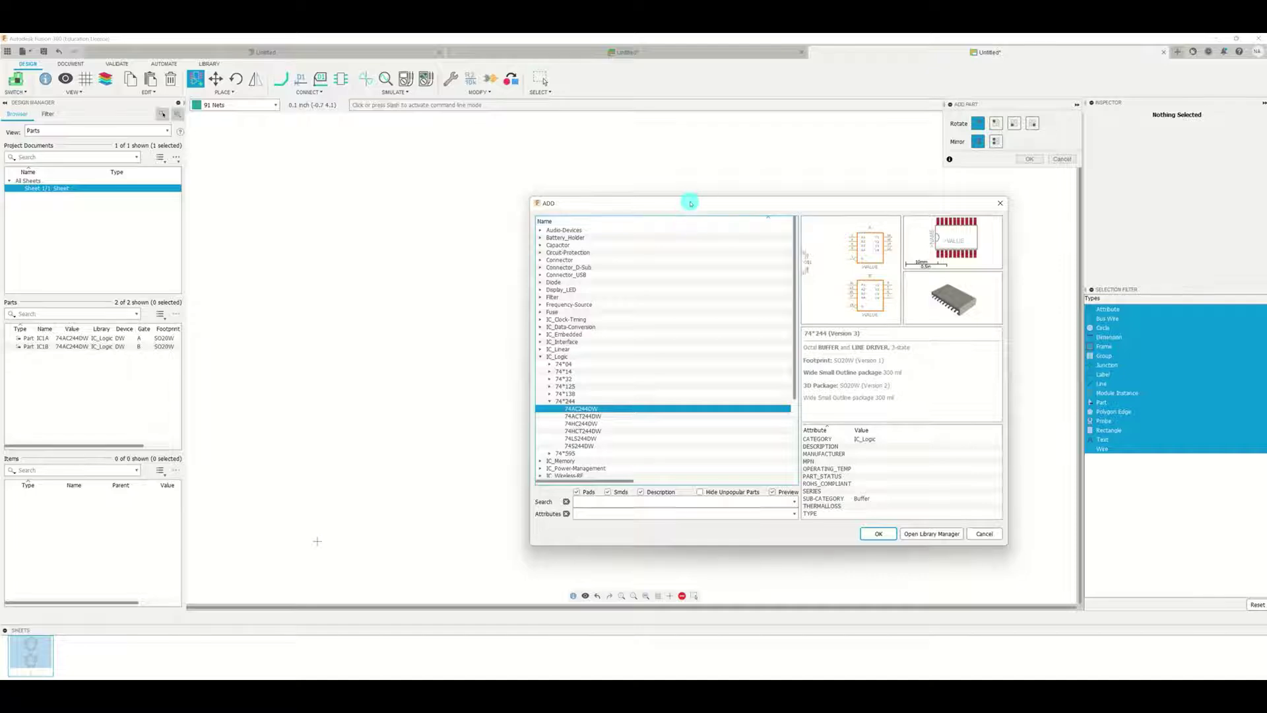
pyautogui.moveTo(689, 202); pyautogui.dragTo(837, 190)
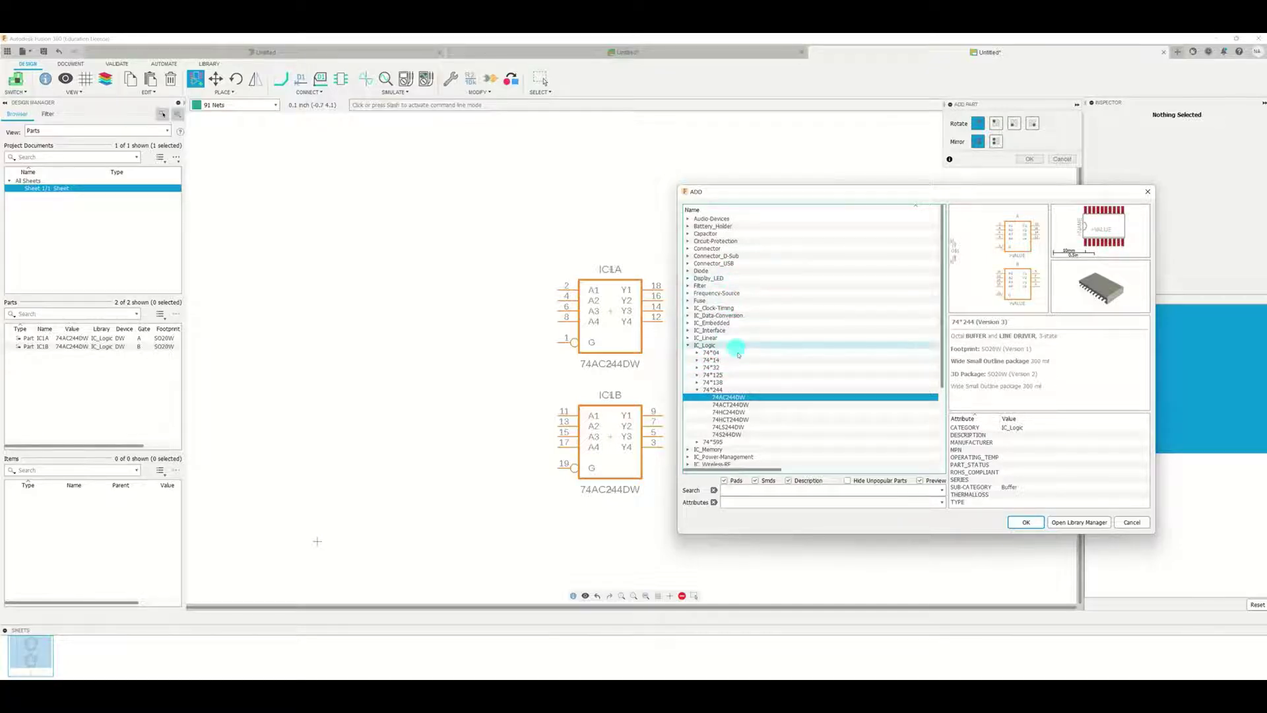
pyautogui.click(687, 344)
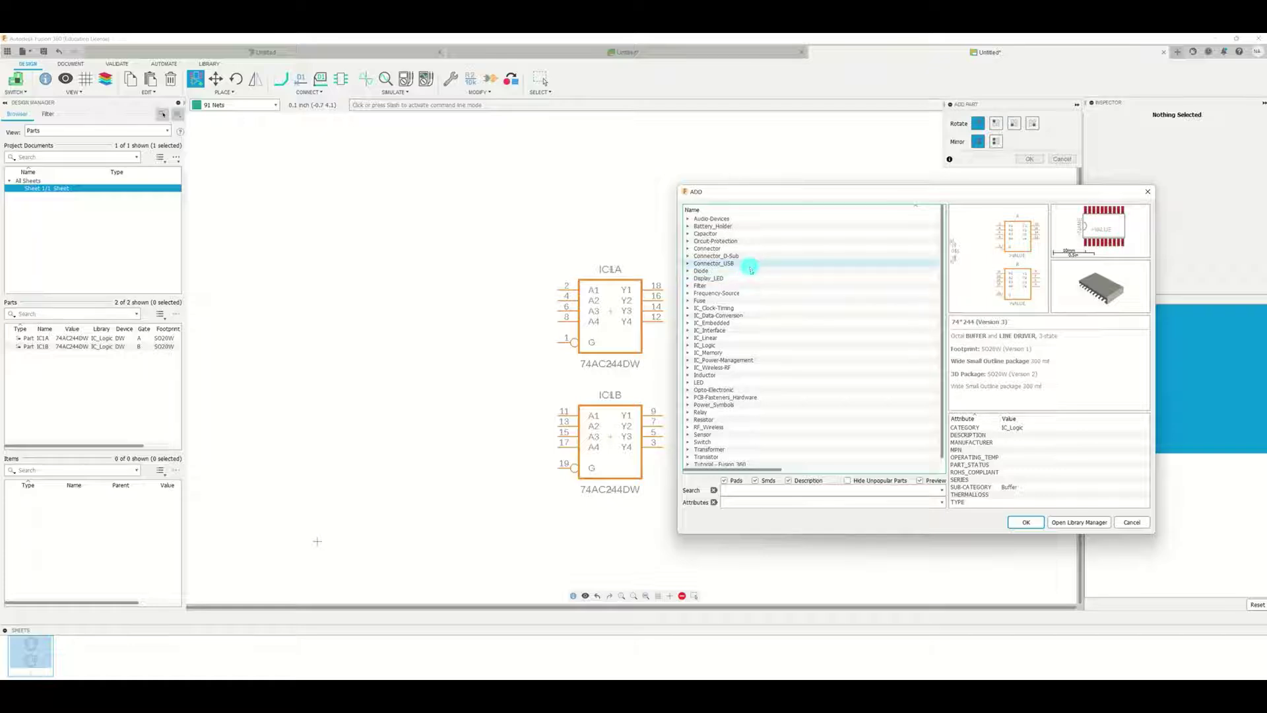
pyautogui.click(687, 249)
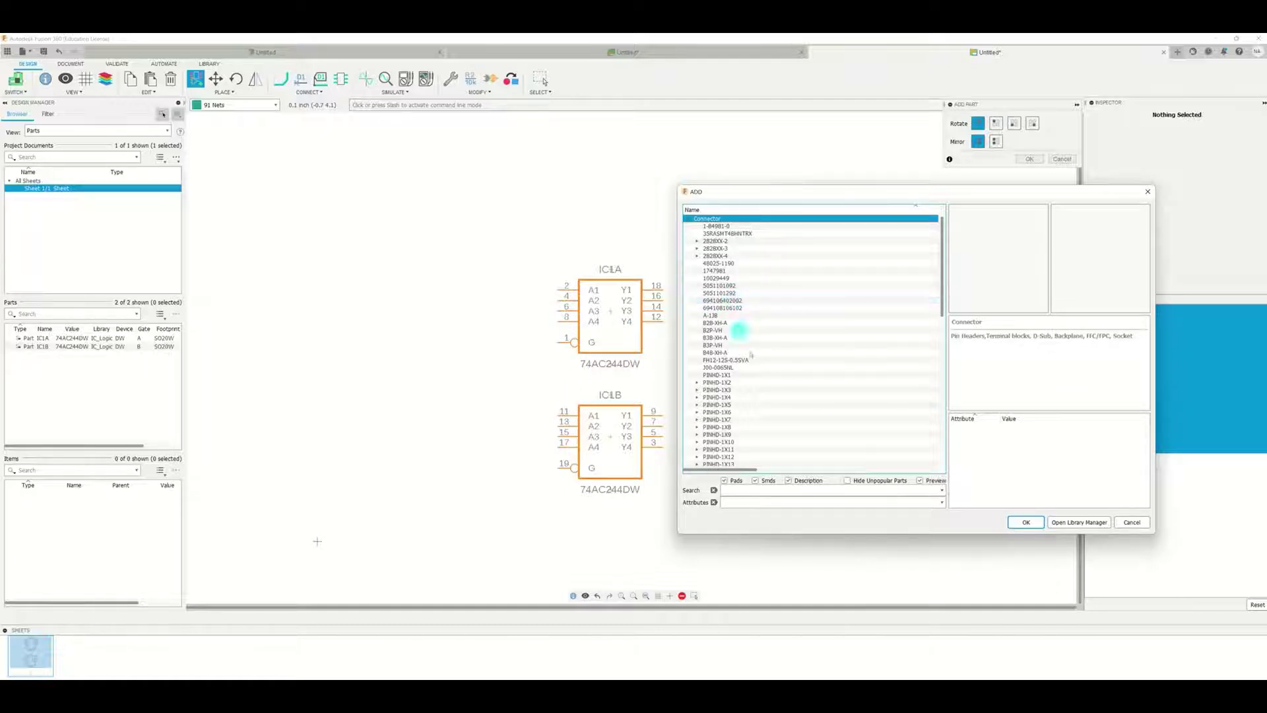
pyautogui.click(697, 427)
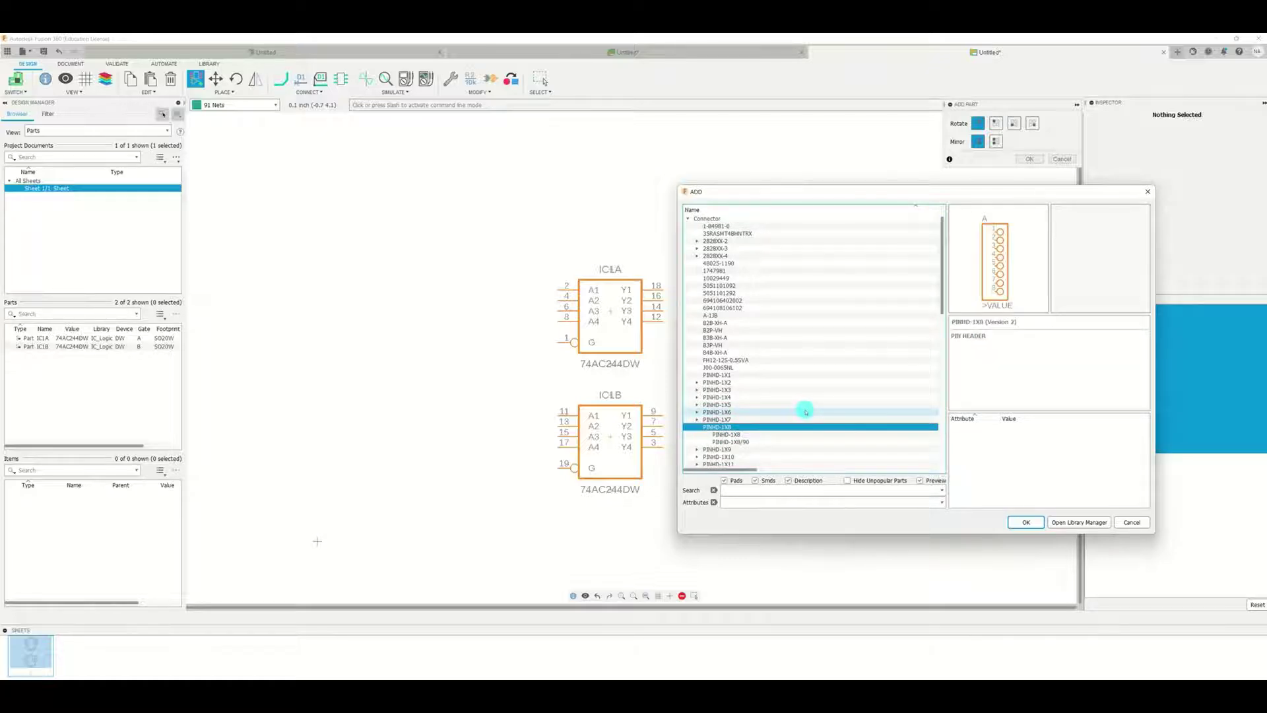
pyautogui.click(733, 435)
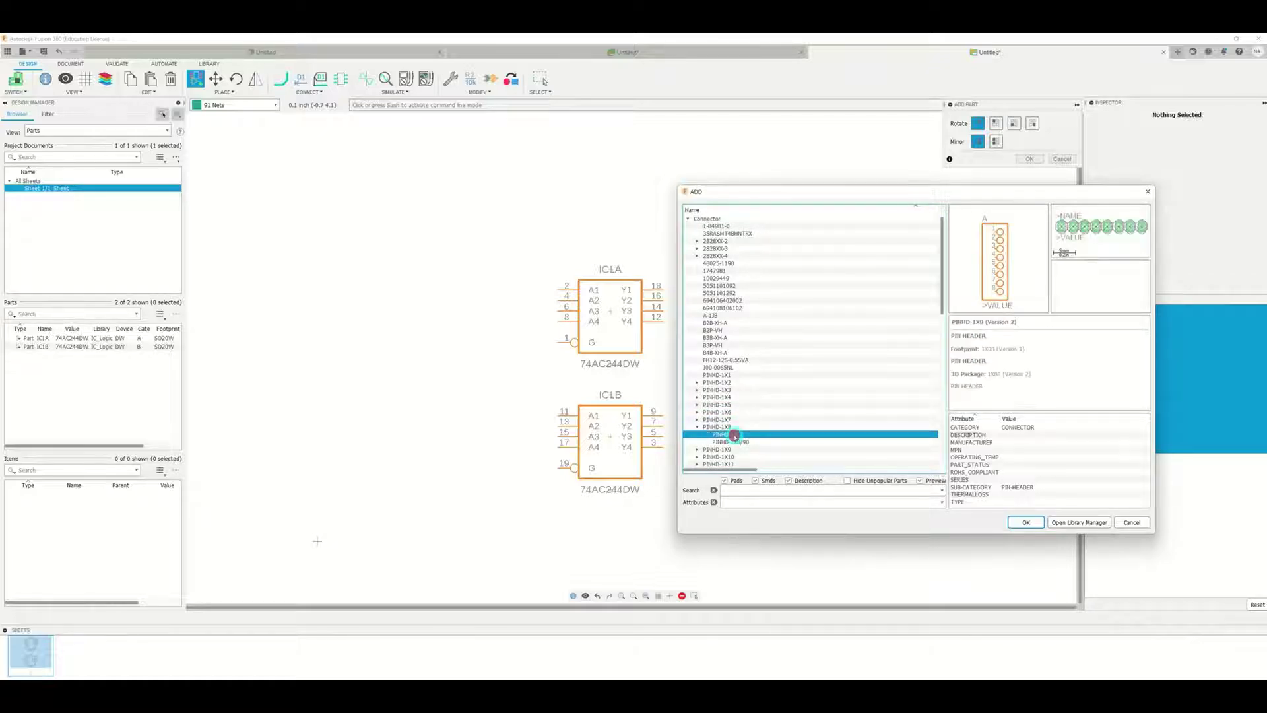
pyautogui.click(736, 443)
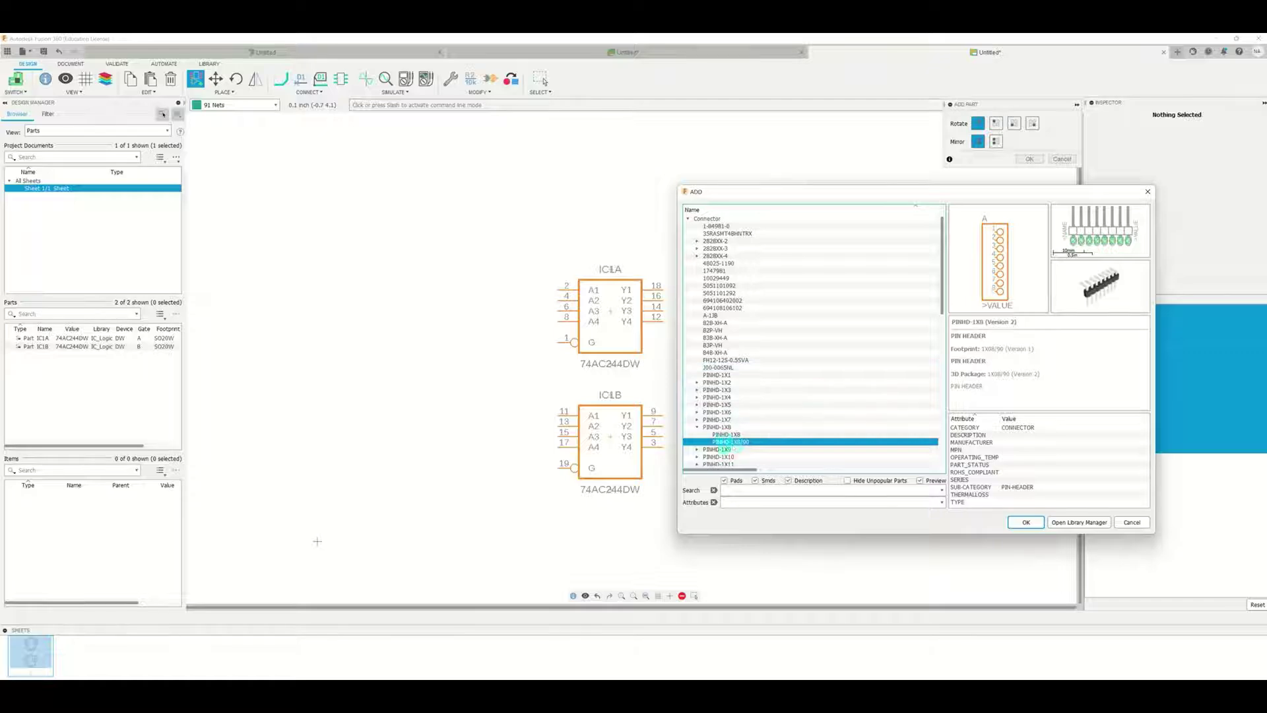
pyautogui.click(725, 435)
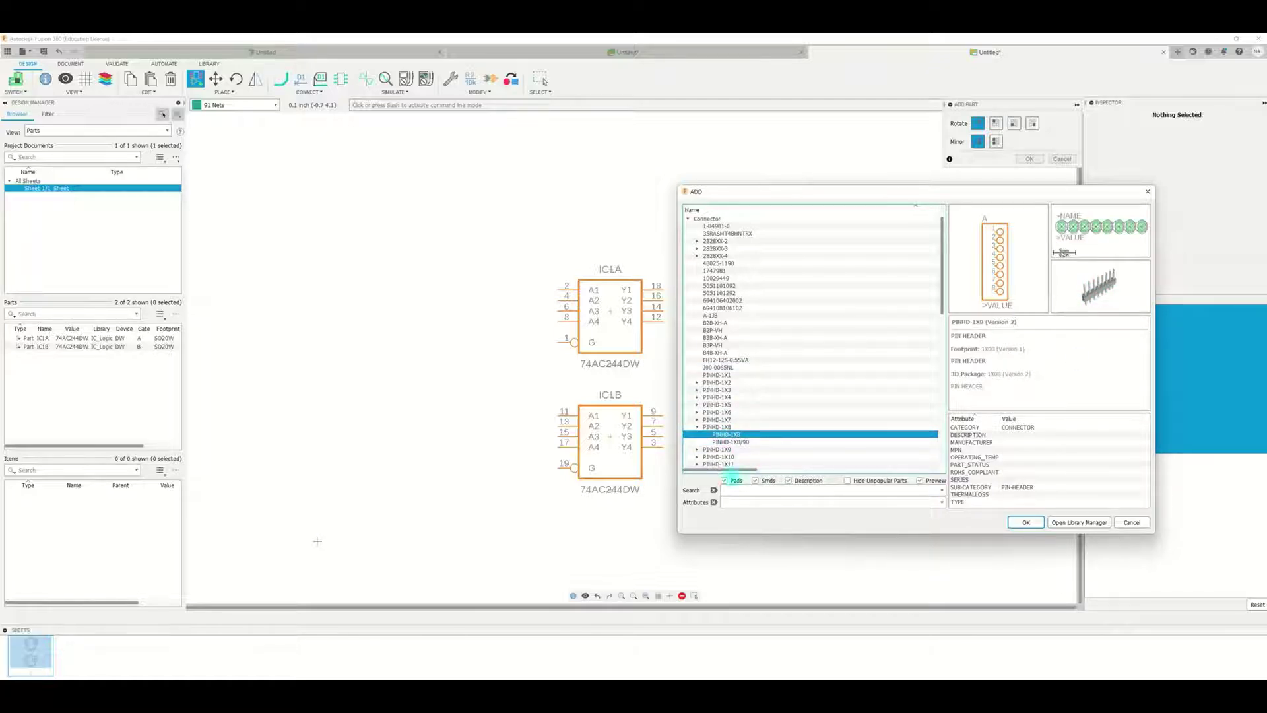
pyautogui.click(1034, 522)
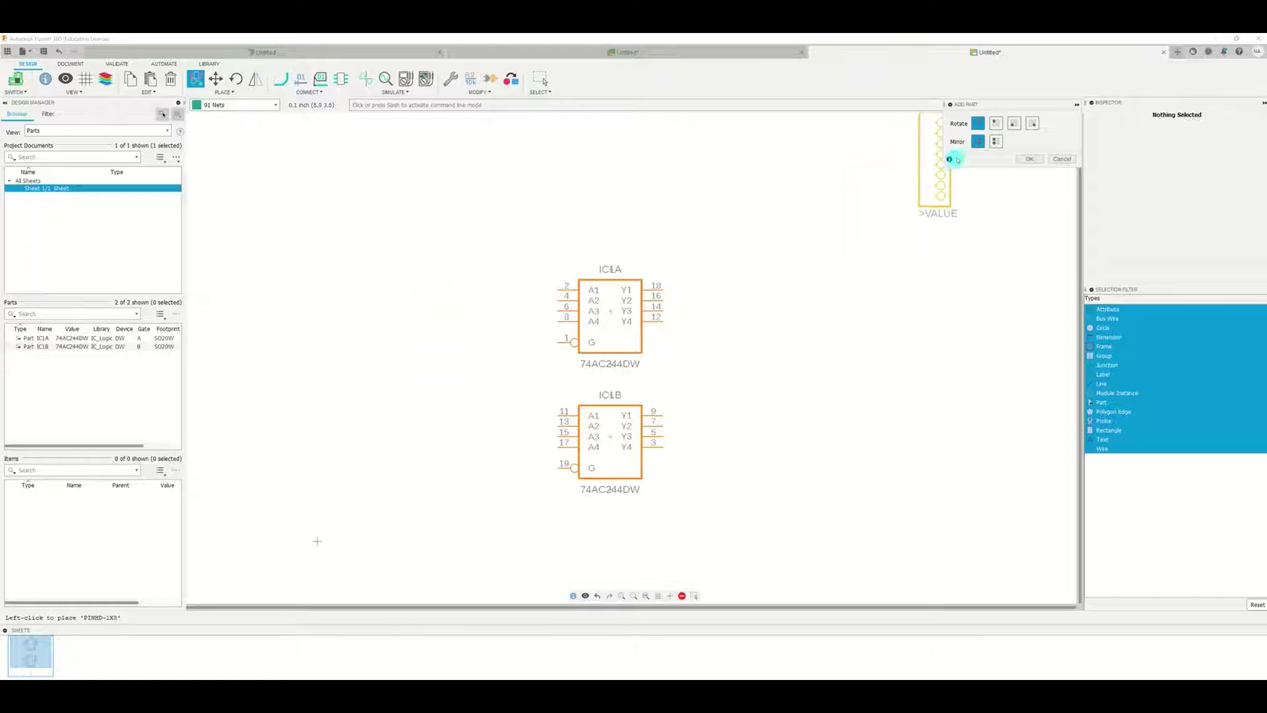
# Step: Place one PINHD-1X8 header rotated 180 degrees to the left of the buffer gates and an unrotated one to their right
pyautogui.click(976, 141)
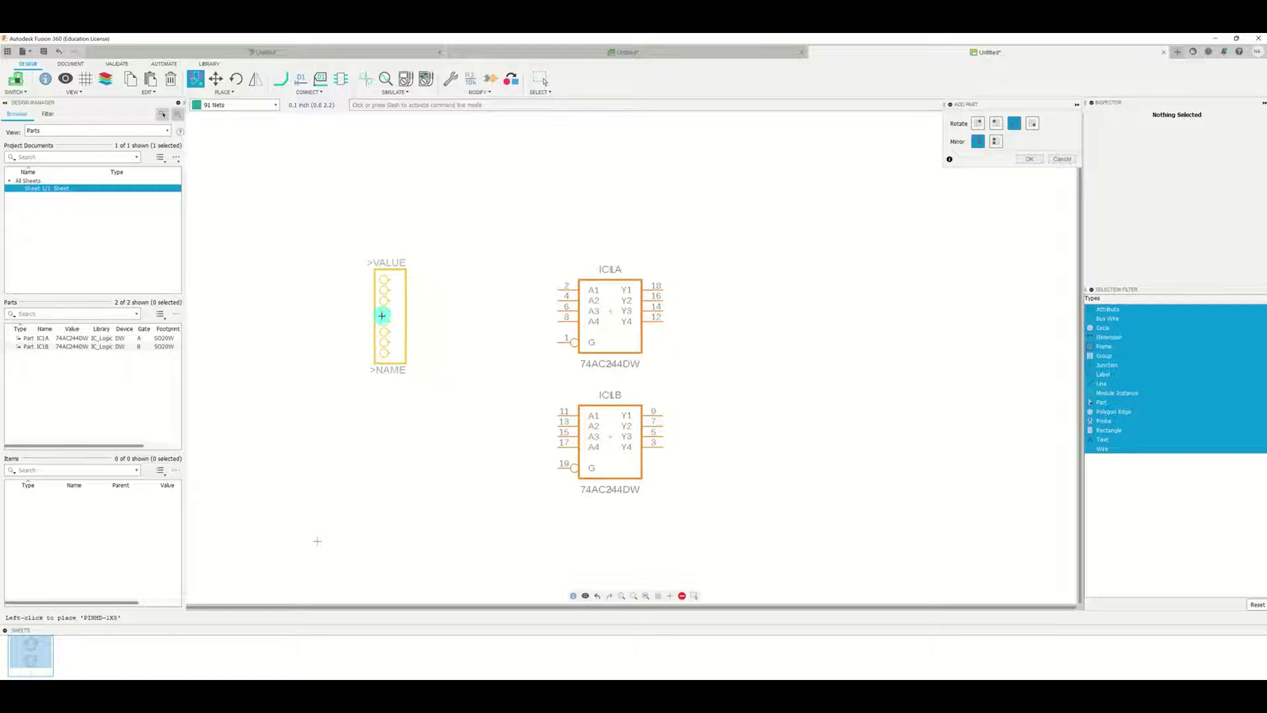
pyautogui.click(382, 324)
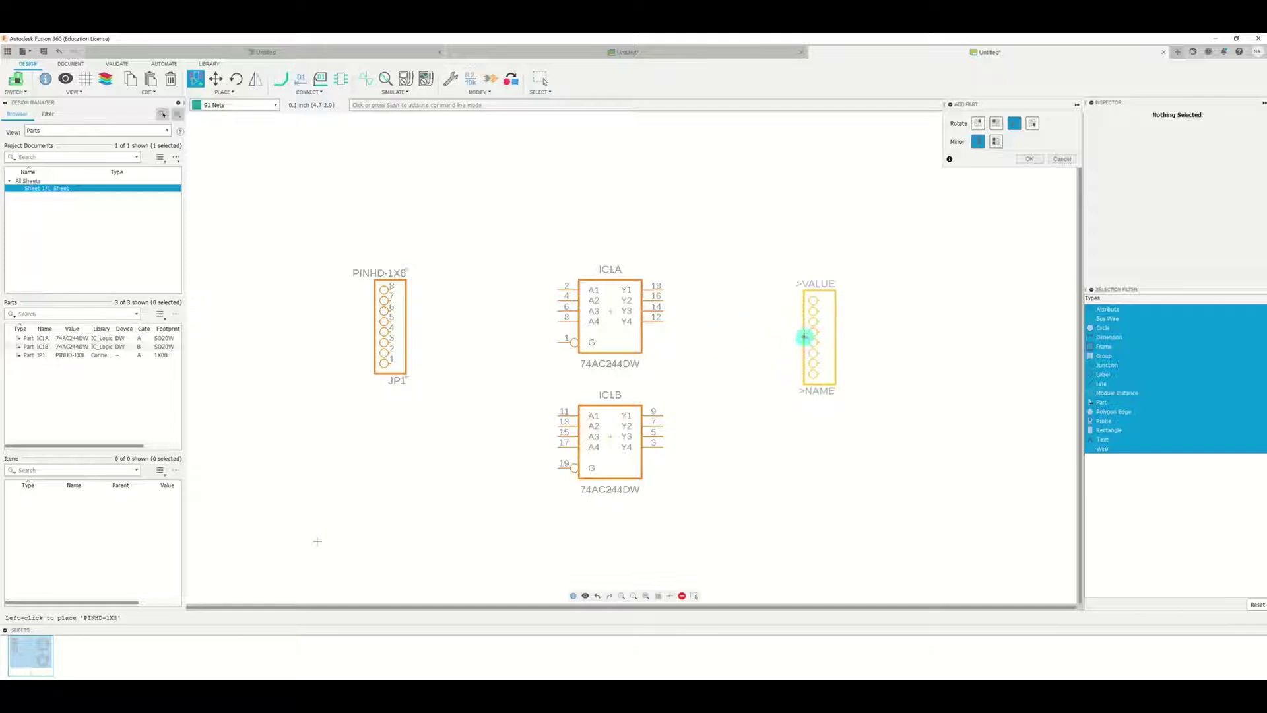
pyautogui.rightClick(805, 333)
pyautogui.rightClick(804, 334)
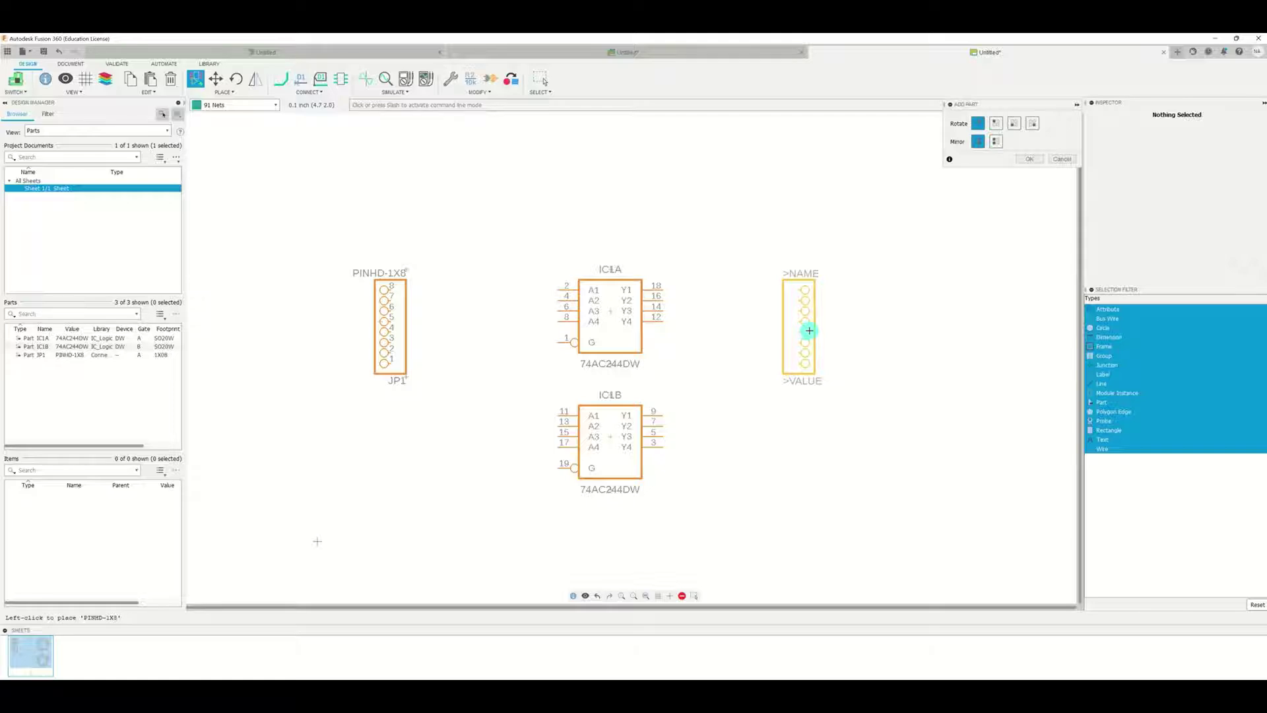
pyautogui.click(809, 330)
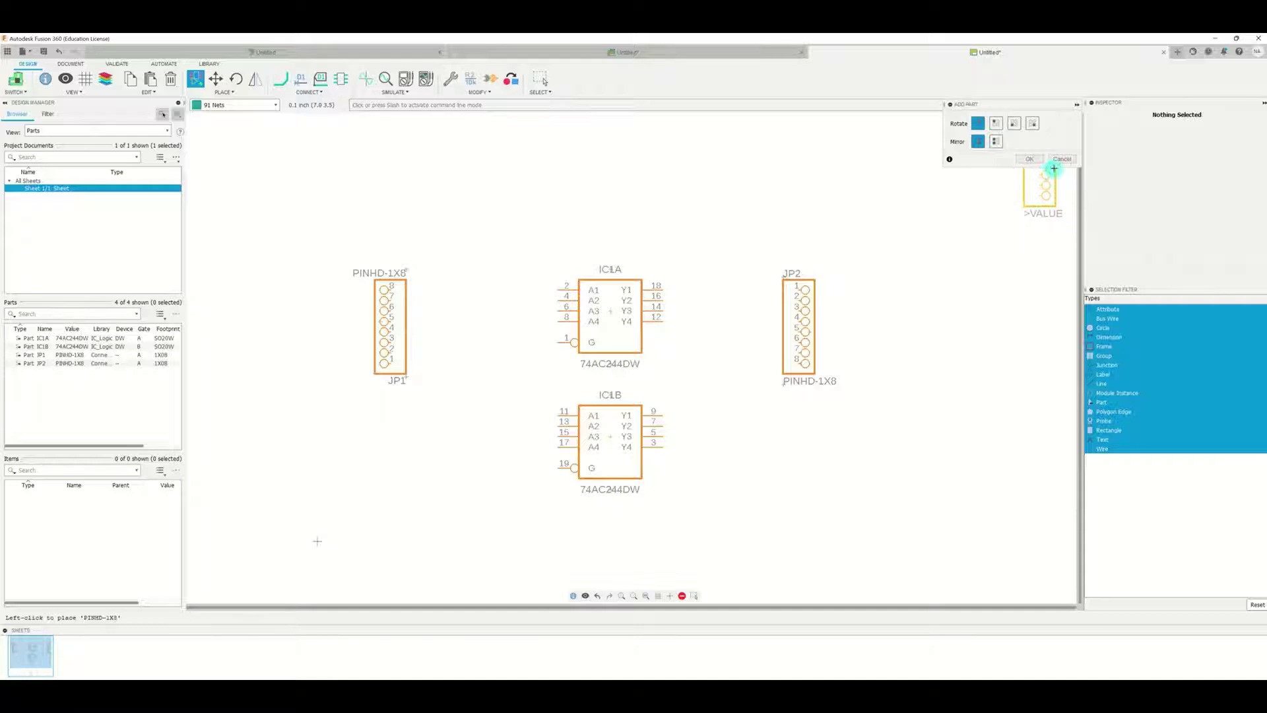
pyautogui.click(1061, 160)
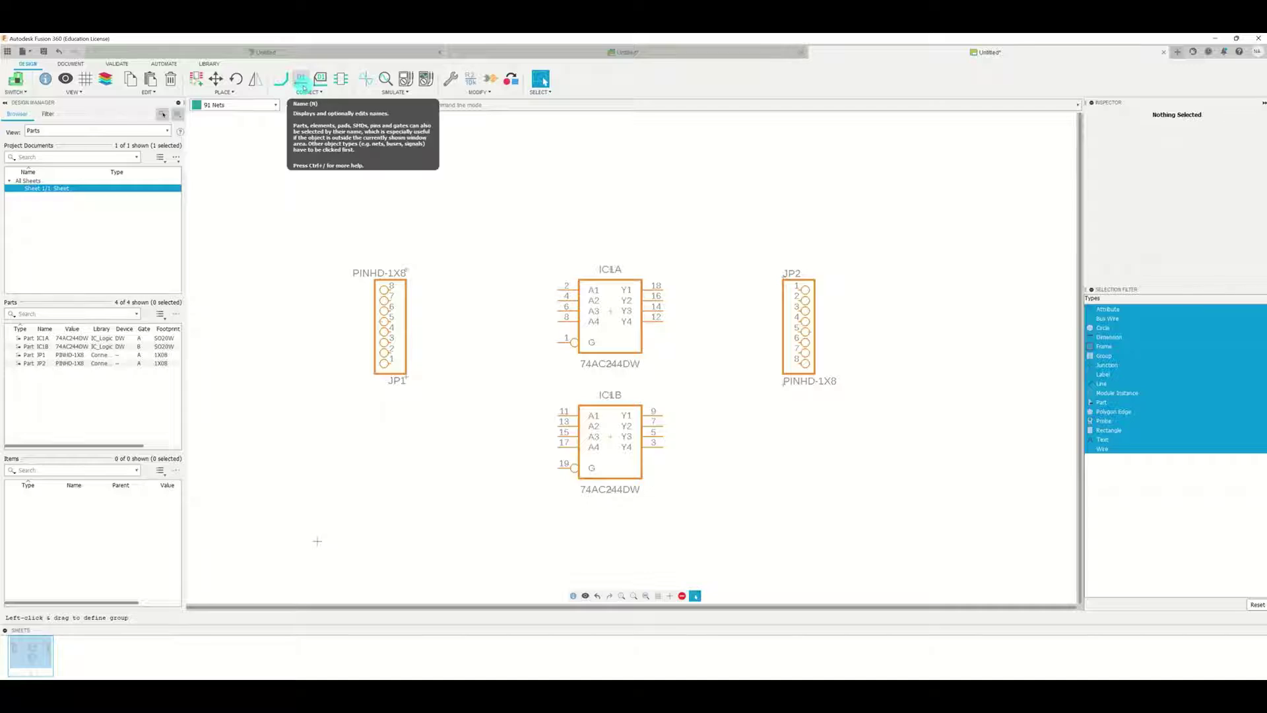
# Step: Connect pins 8, 7, 6 and 5 of header JP1 with straight nets to inputs A1 to A4 of gate IC1A
pyautogui.click(287, 86)
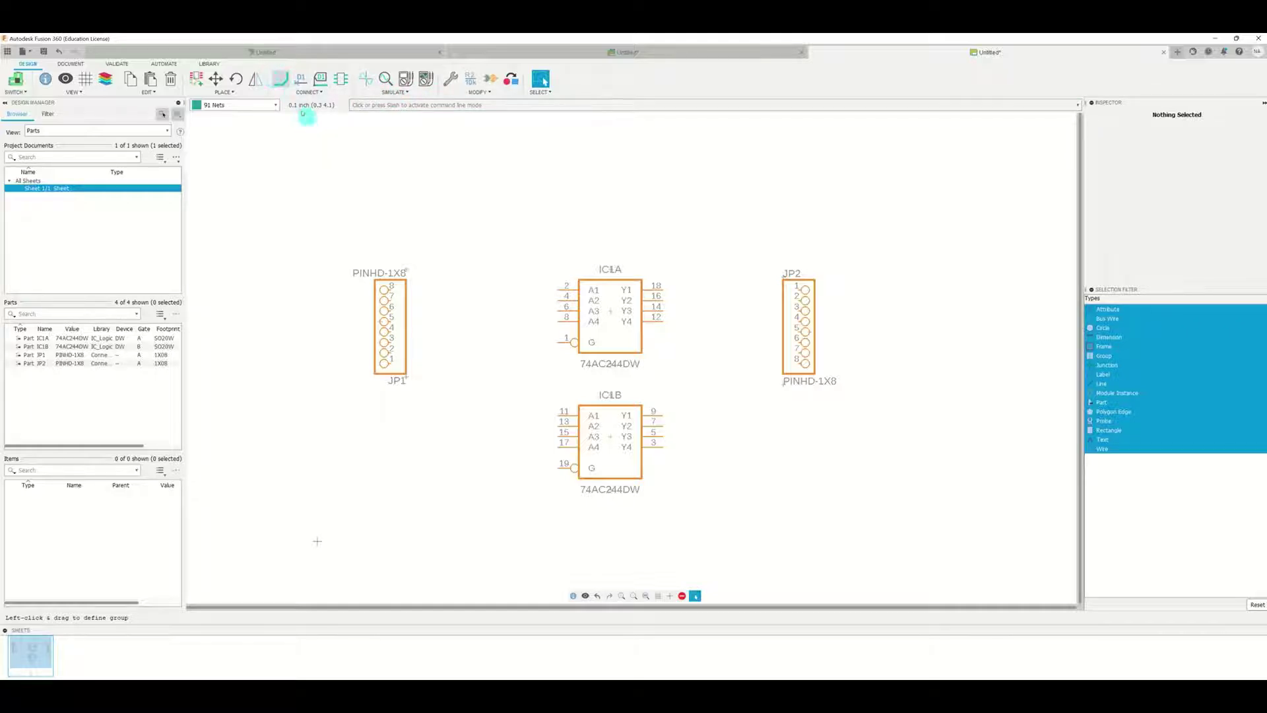
pyautogui.click(281, 78)
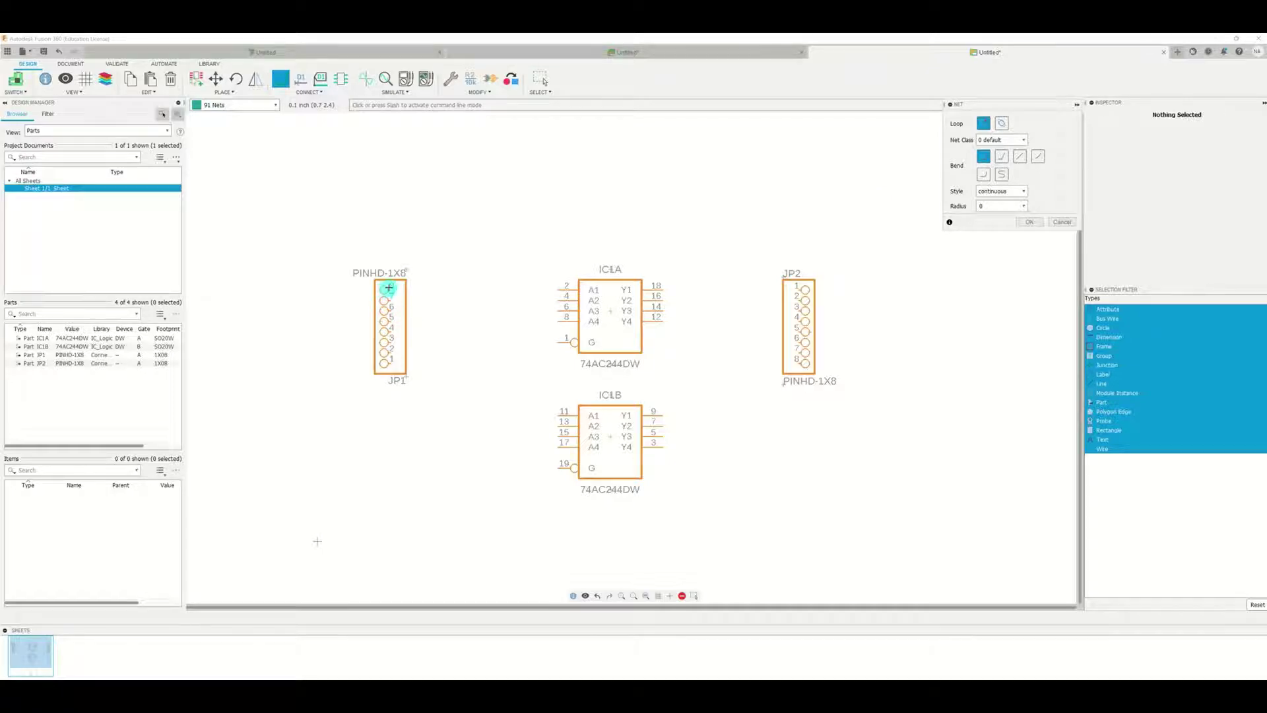
pyautogui.click(389, 288)
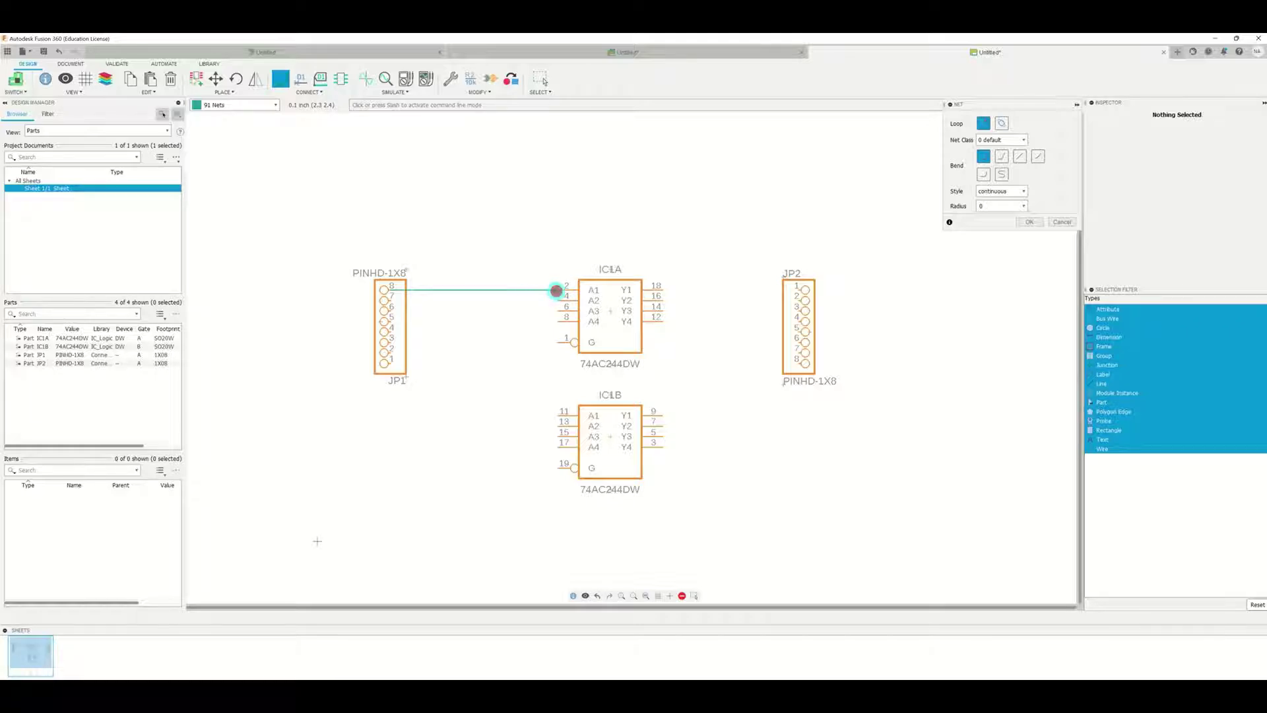
pyautogui.click(556, 291)
pyautogui.click(388, 302)
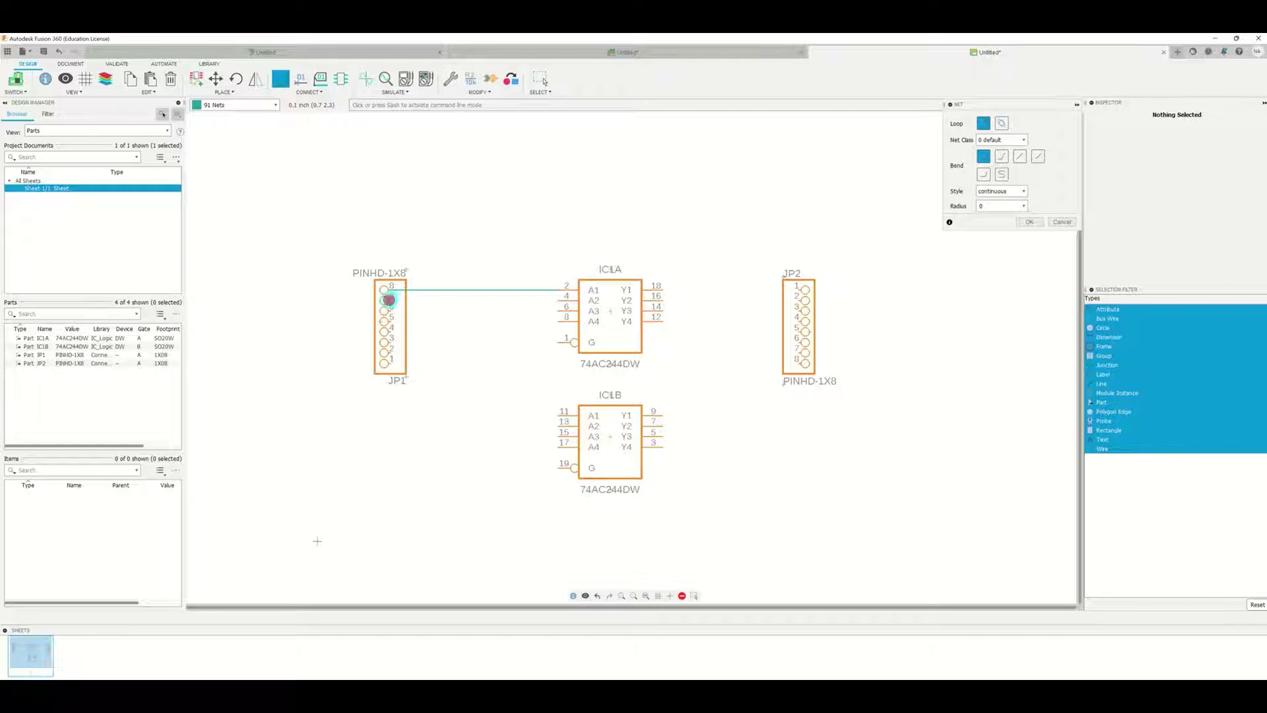
pyautogui.click(556, 298)
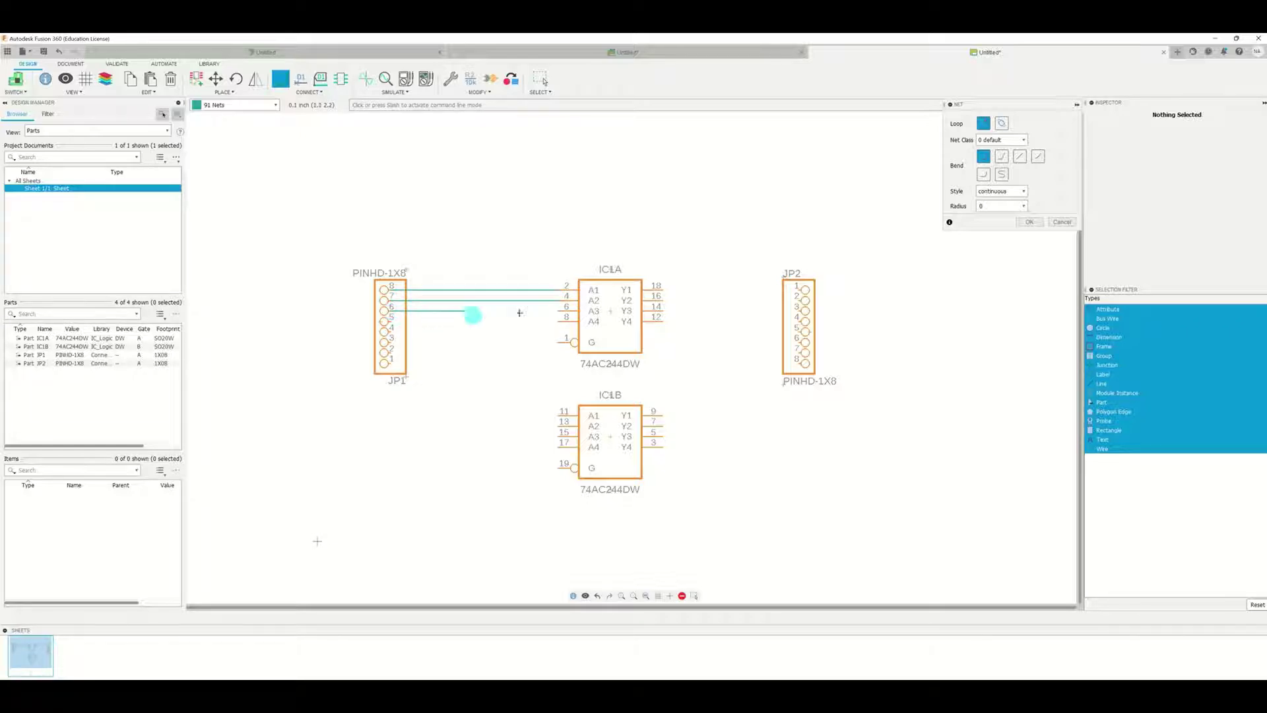
pyautogui.click(390, 321)
pyautogui.click(559, 319)
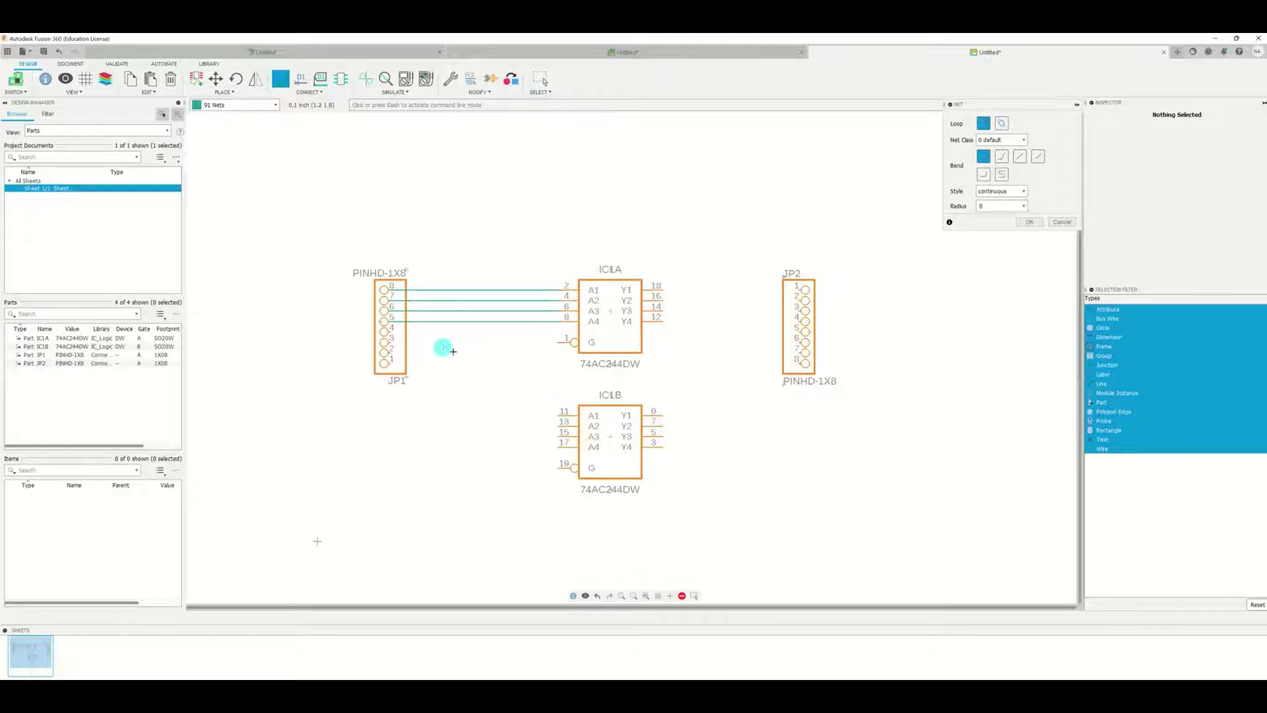
# Step: Route nets with right-angle bends between JP1 pins 4 and 3 and inputs A1 and A2 of gate IC1B
pyautogui.click(560, 414)
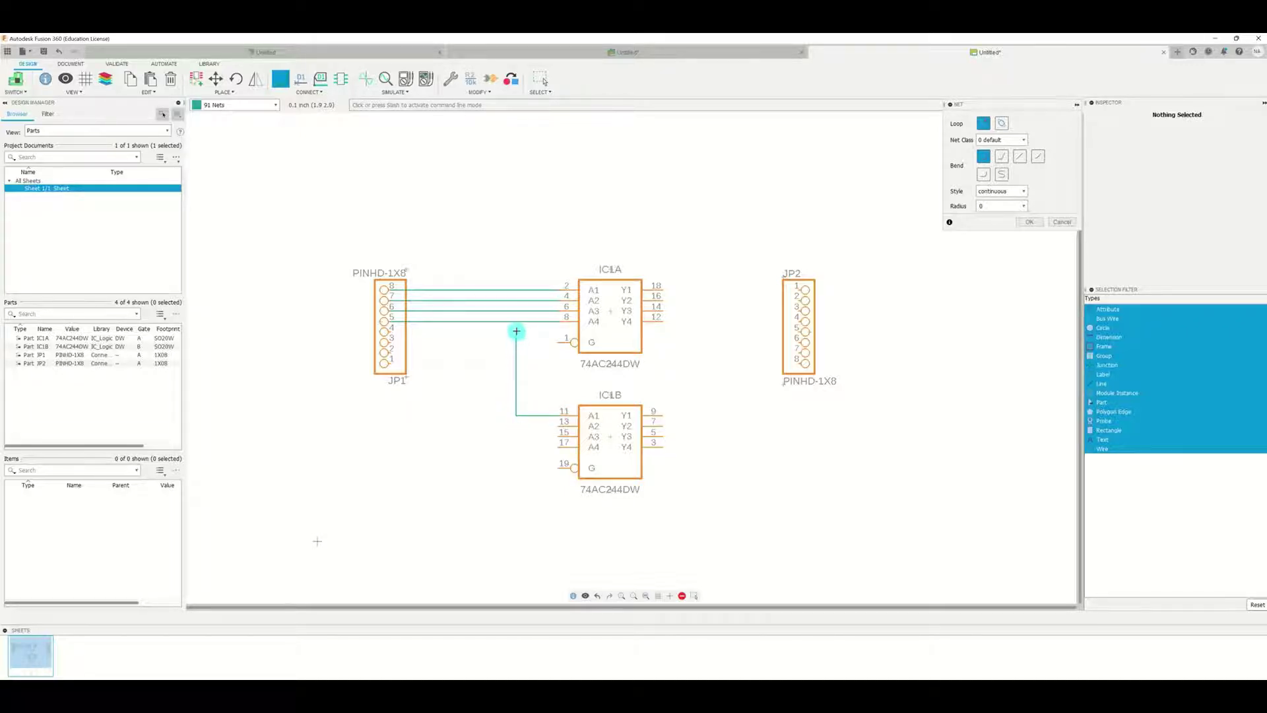
pyautogui.click(515, 331)
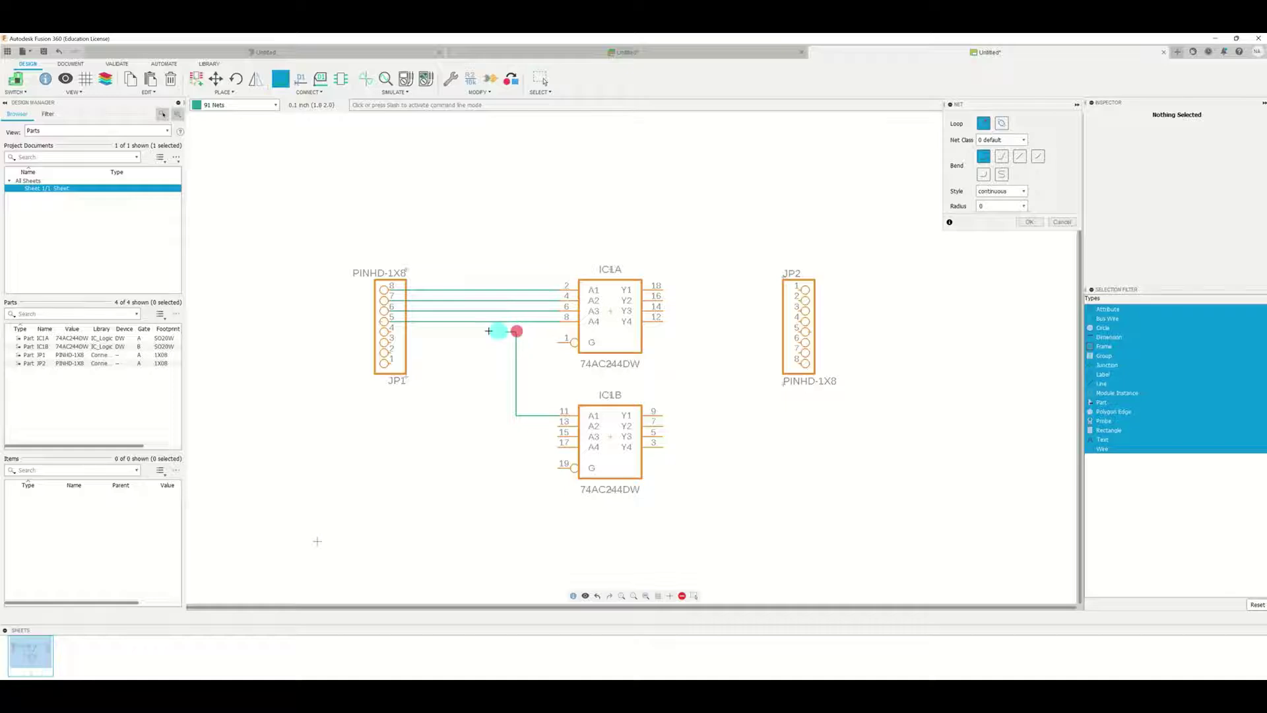
pyautogui.click(391, 331)
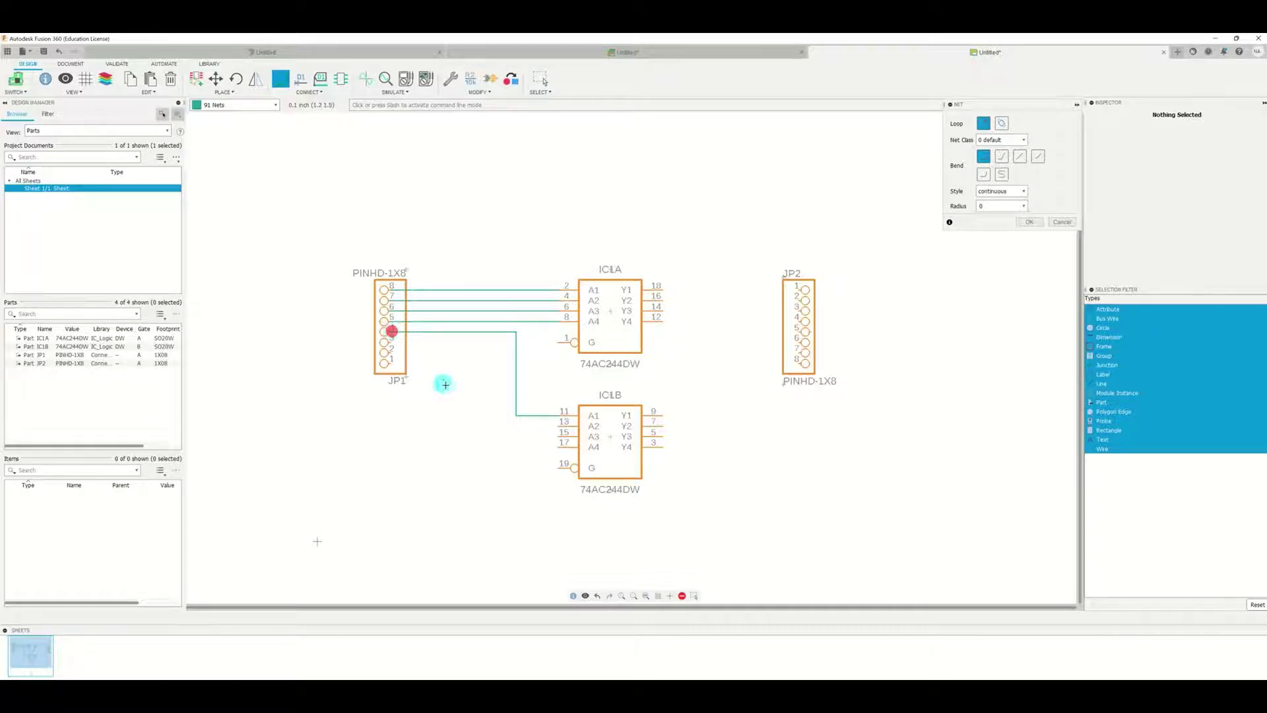
pyautogui.click(389, 341)
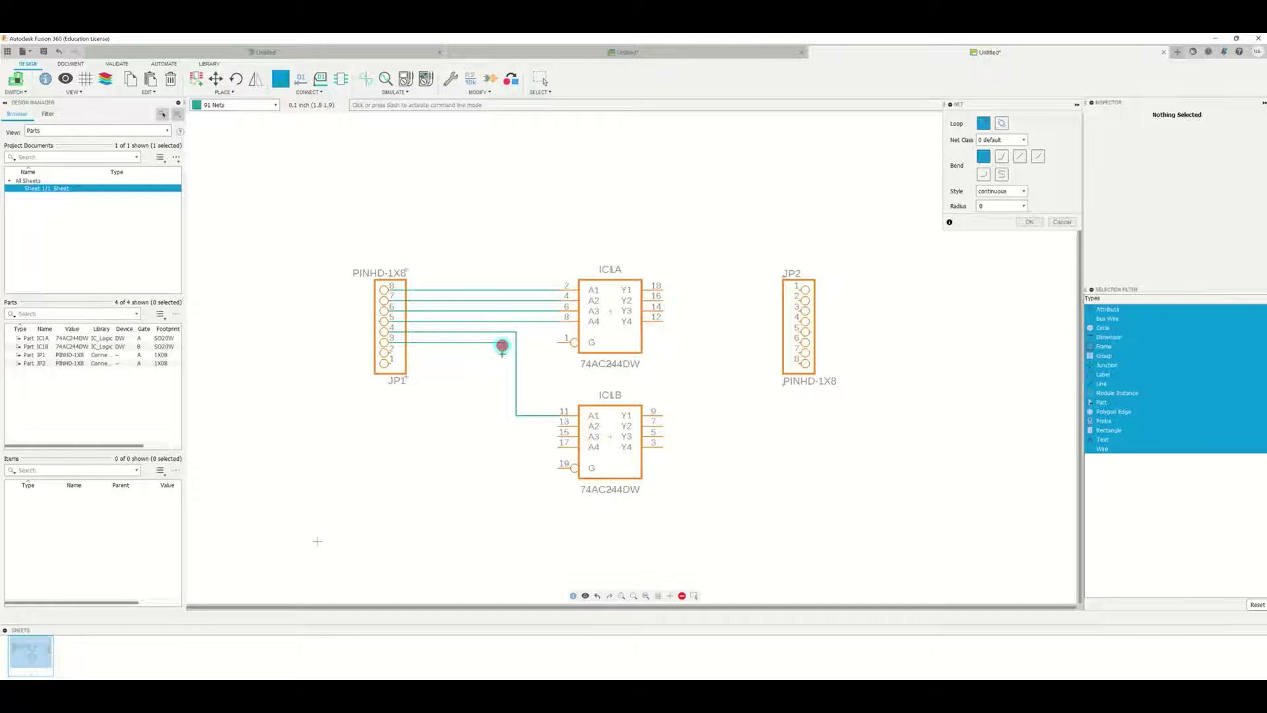
pyautogui.click(503, 343)
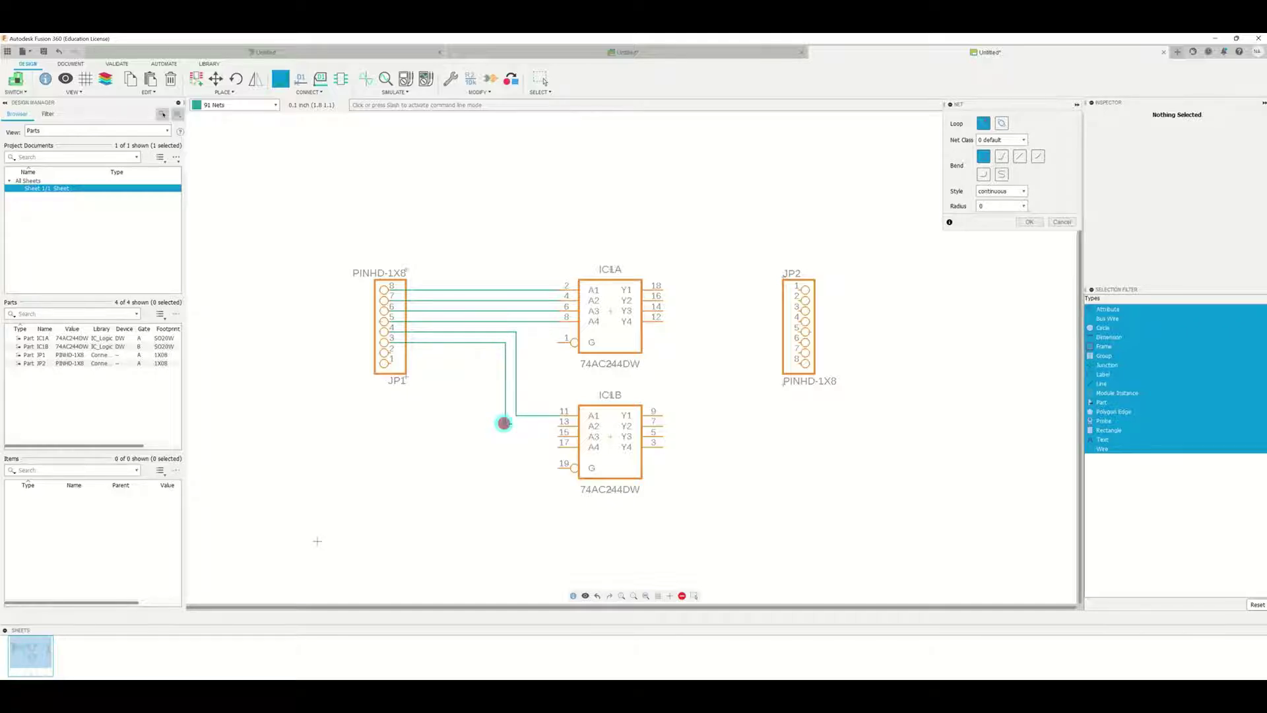
pyautogui.click(504, 423)
pyautogui.click(558, 425)
# Step: Route nets with right-angle bends between JP1 pins 2 and 1 and inputs A3 and A4 of gate IC1B
pyautogui.click(557, 434)
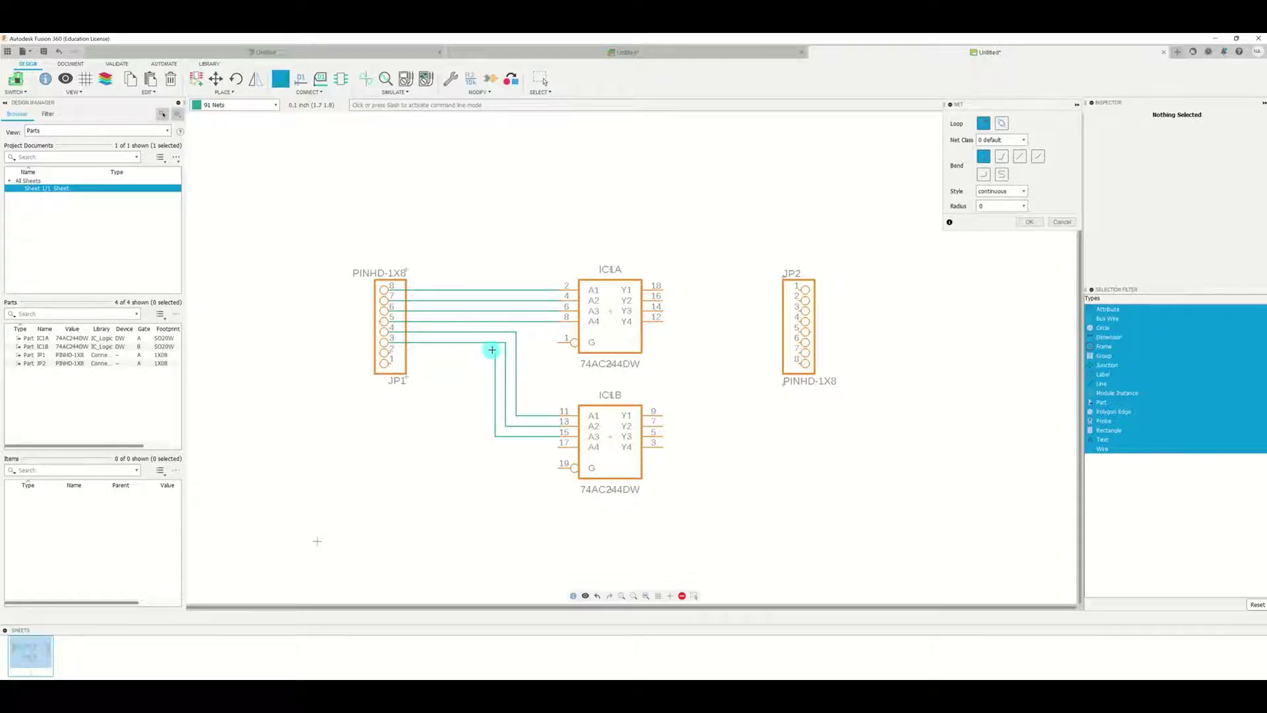
pyautogui.click(392, 351)
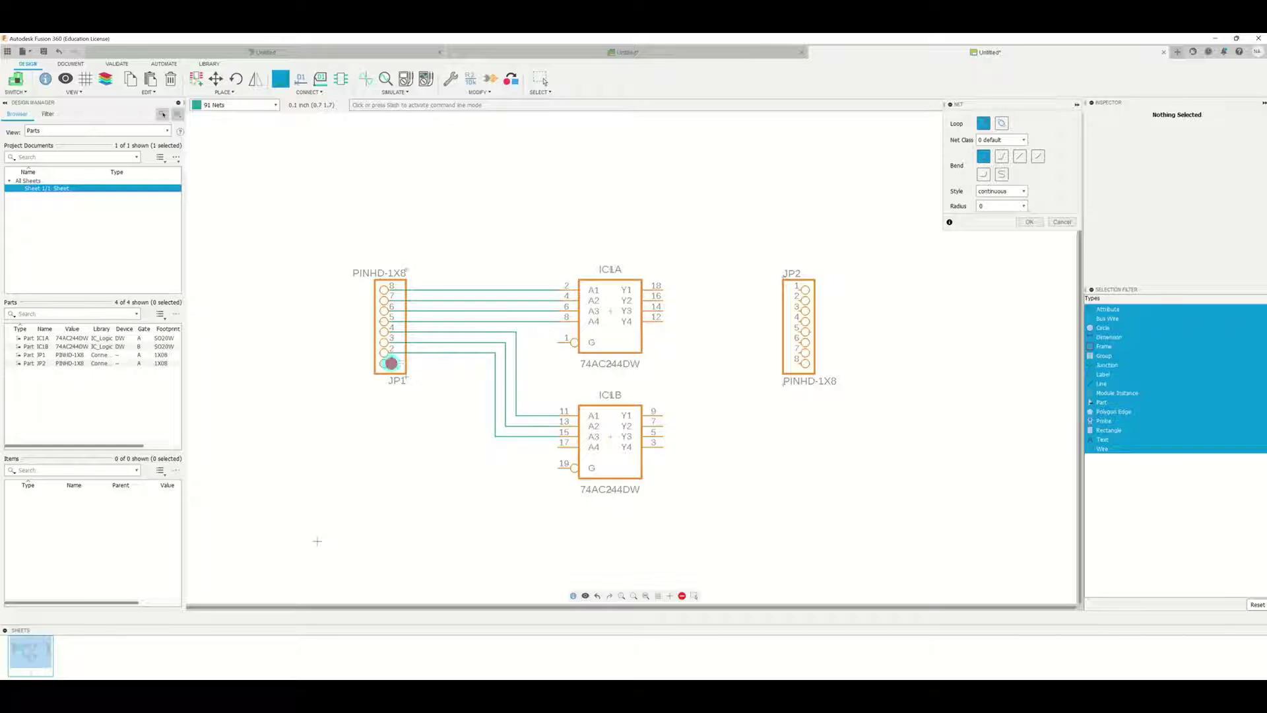
pyautogui.click(391, 363)
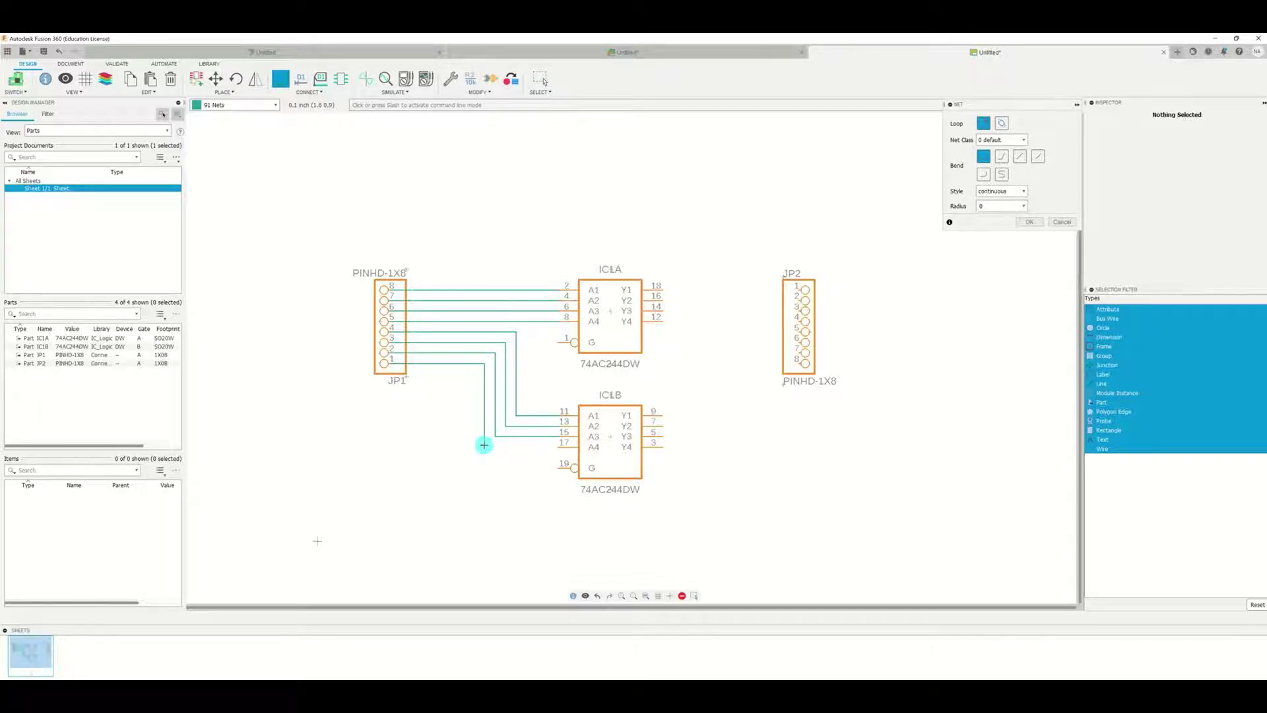
pyautogui.click(484, 446)
pyautogui.click(558, 447)
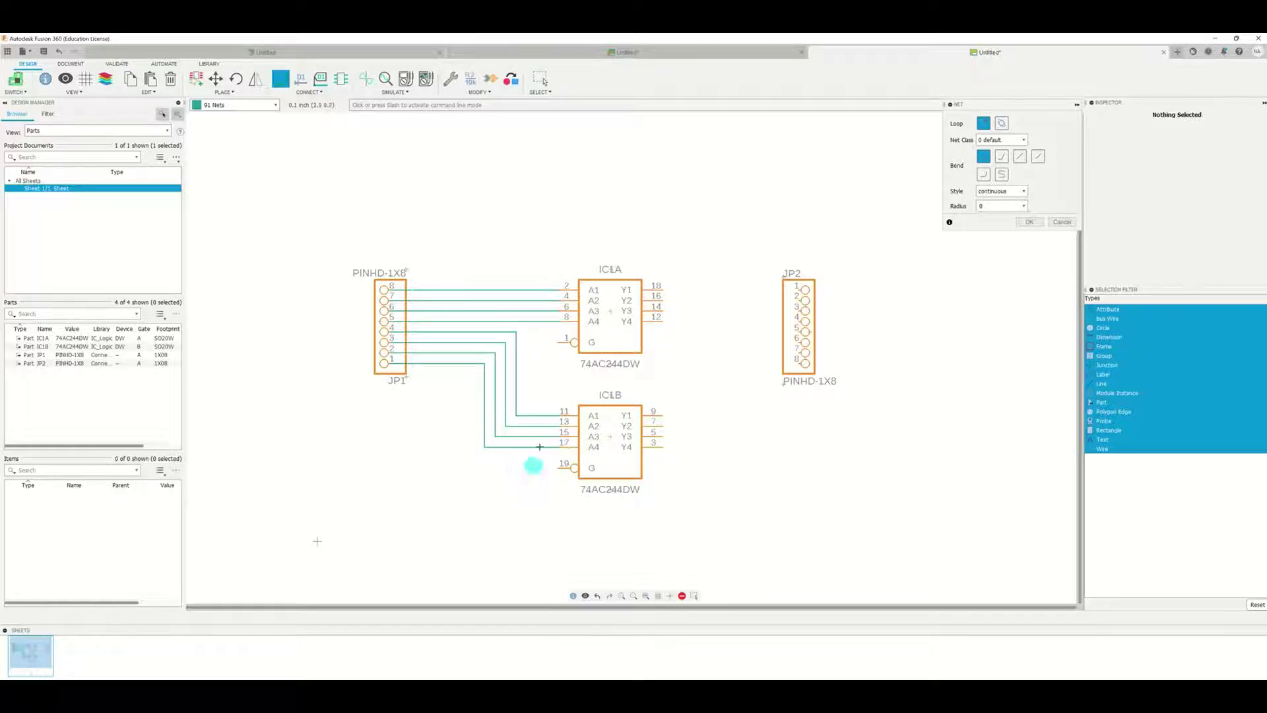
pyautogui.click(1062, 222)
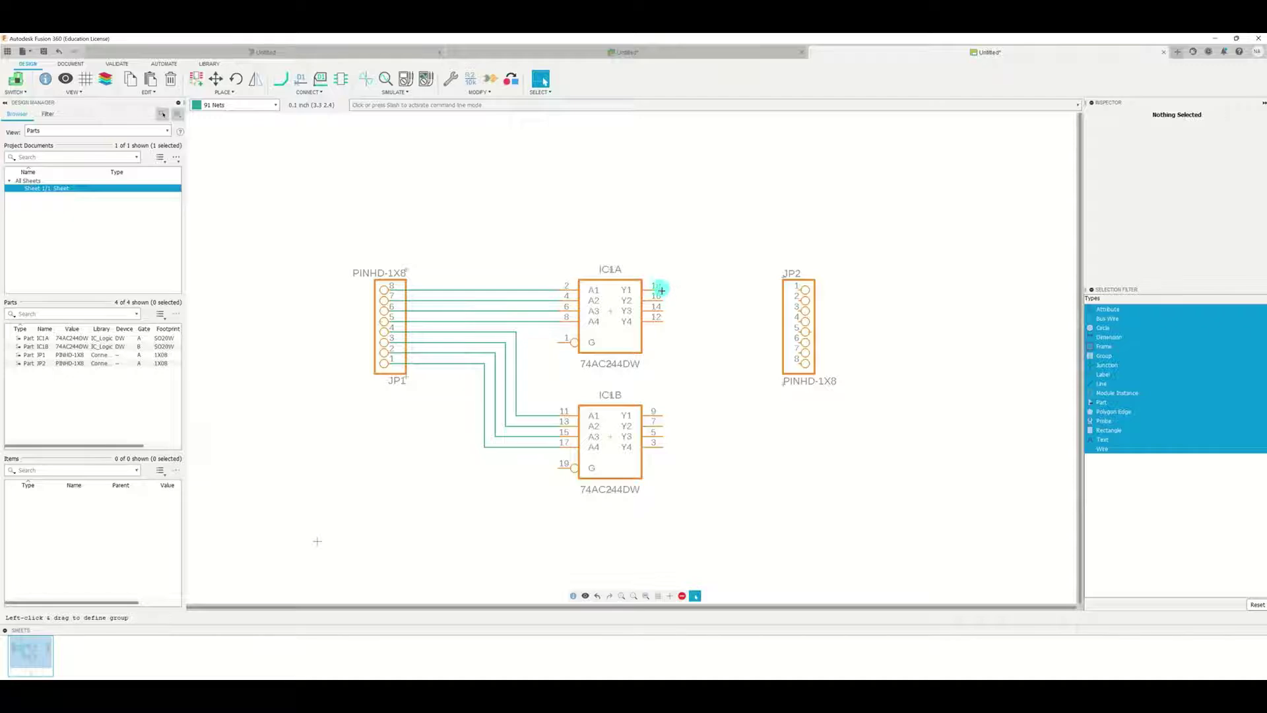
# Step: Connect outputs Y1 to Y4 of gate IC1A with straight nets to pins 1 to 4 of header JP2
pyautogui.click(280, 79)
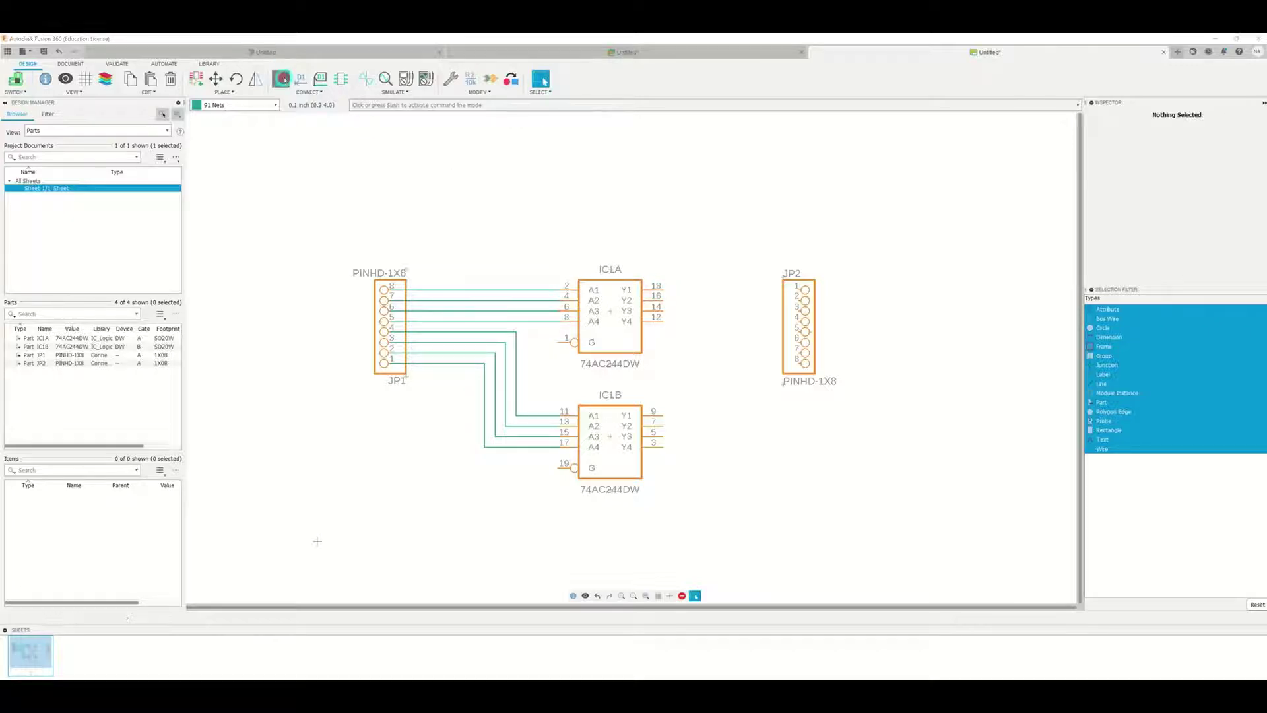
pyautogui.click(661, 287)
pyautogui.click(796, 288)
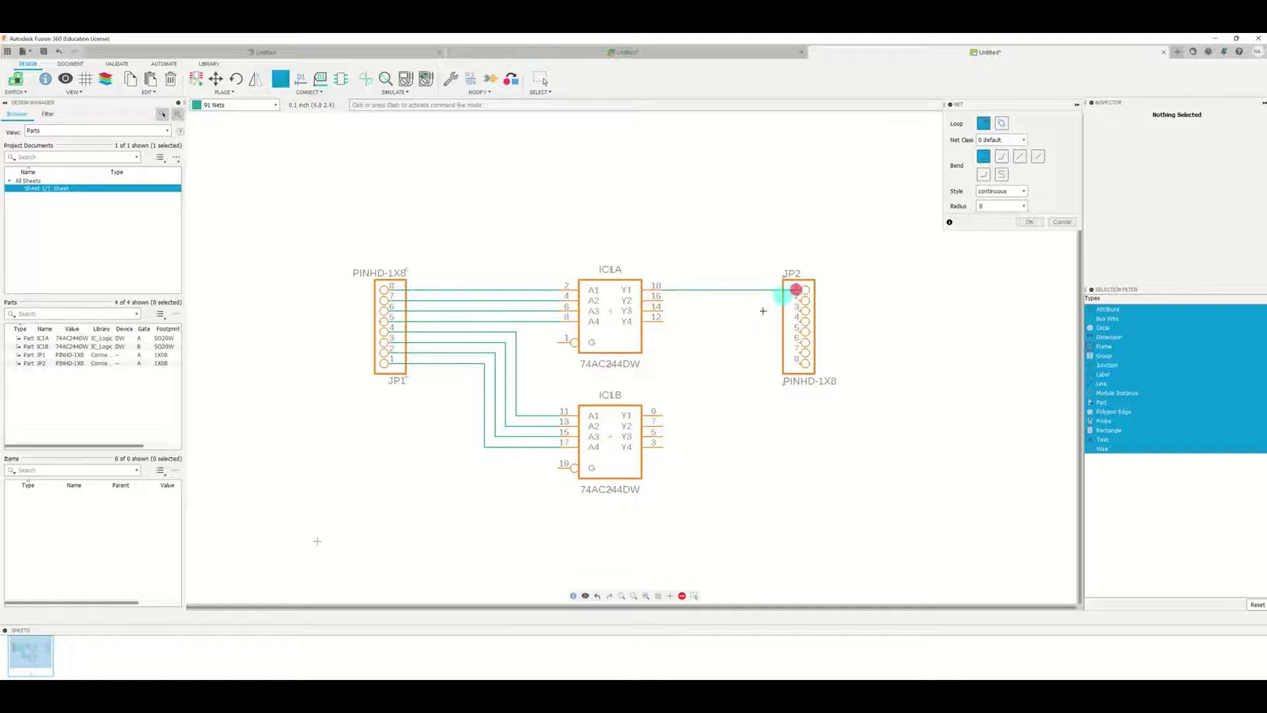
pyautogui.click(663, 297)
pyautogui.click(663, 301)
pyautogui.click(797, 300)
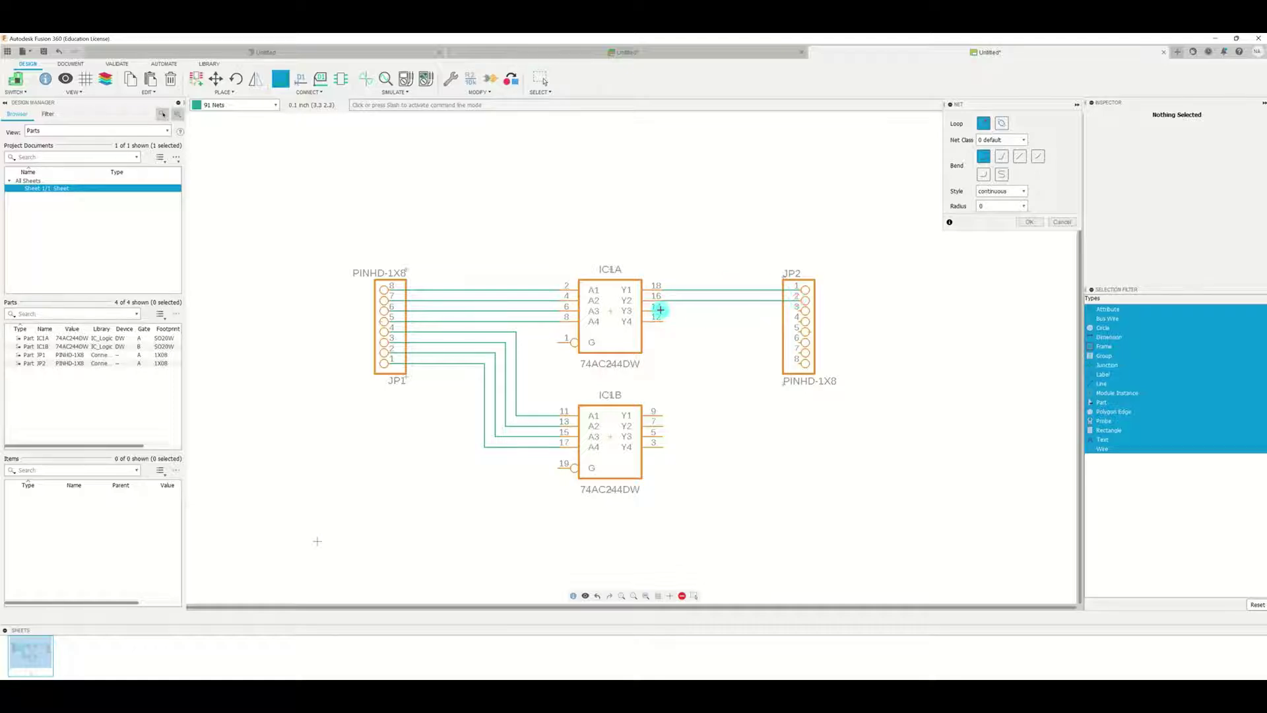
pyautogui.click(796, 311)
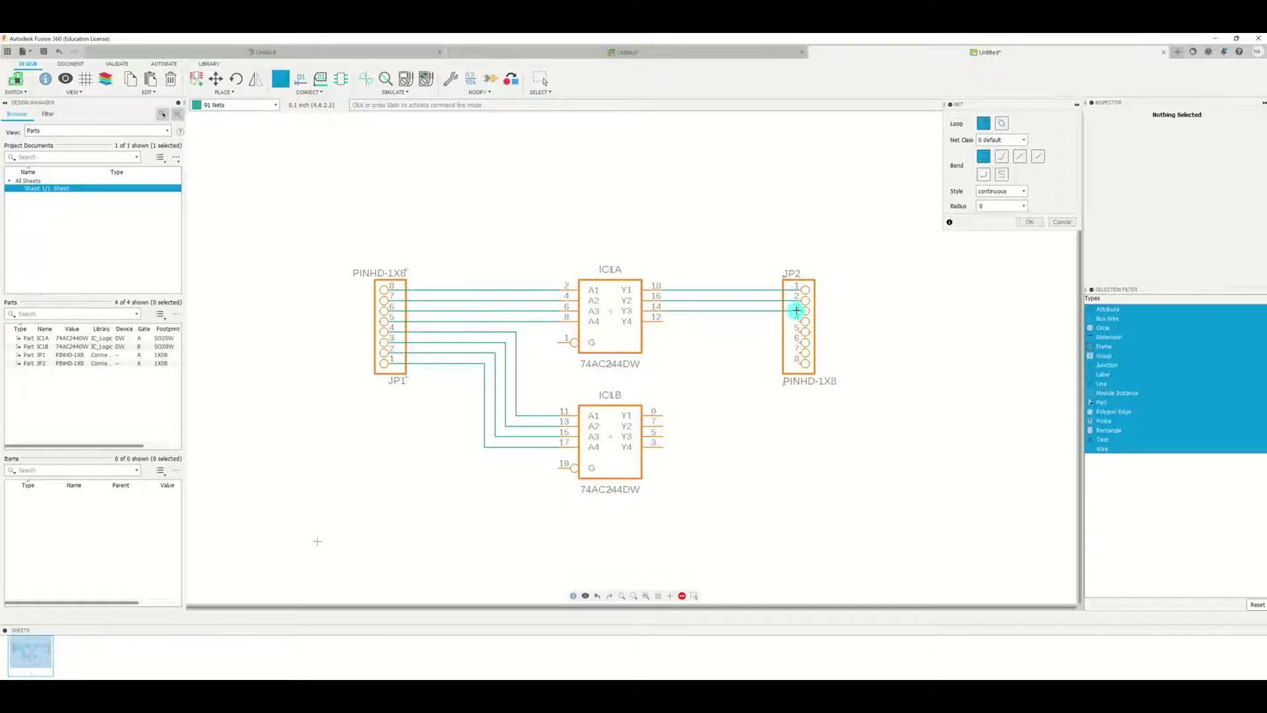
pyautogui.click(795, 310)
pyautogui.click(796, 321)
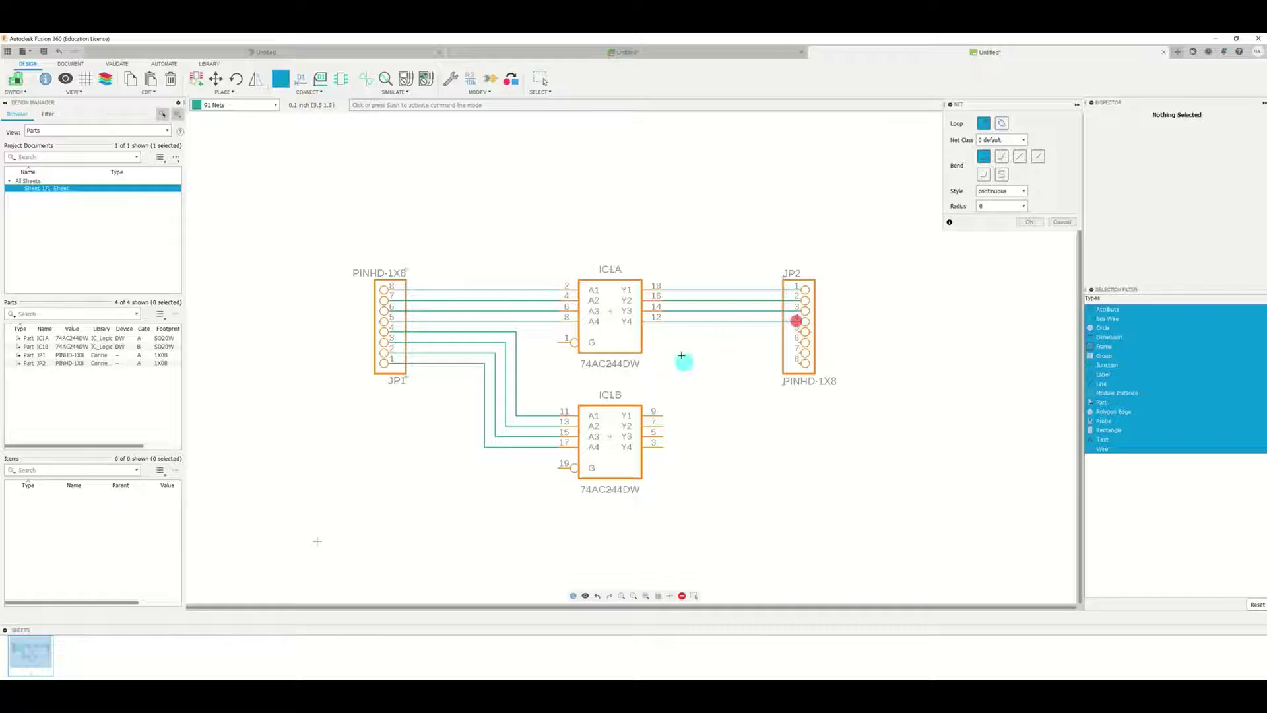
# Step: Route bent nets from outputs Y1 and Y2 of gate IC1B to pins 5 and 6 of header JP2
pyautogui.click(663, 414)
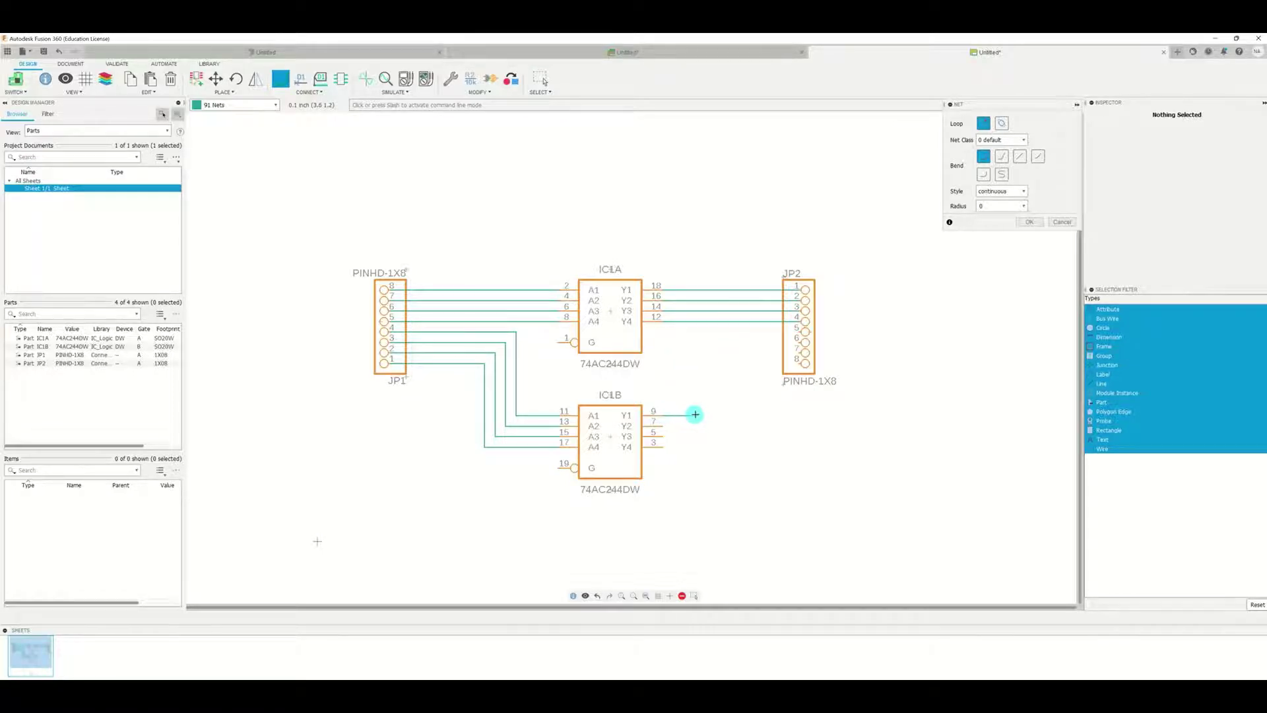
pyautogui.click(695, 414)
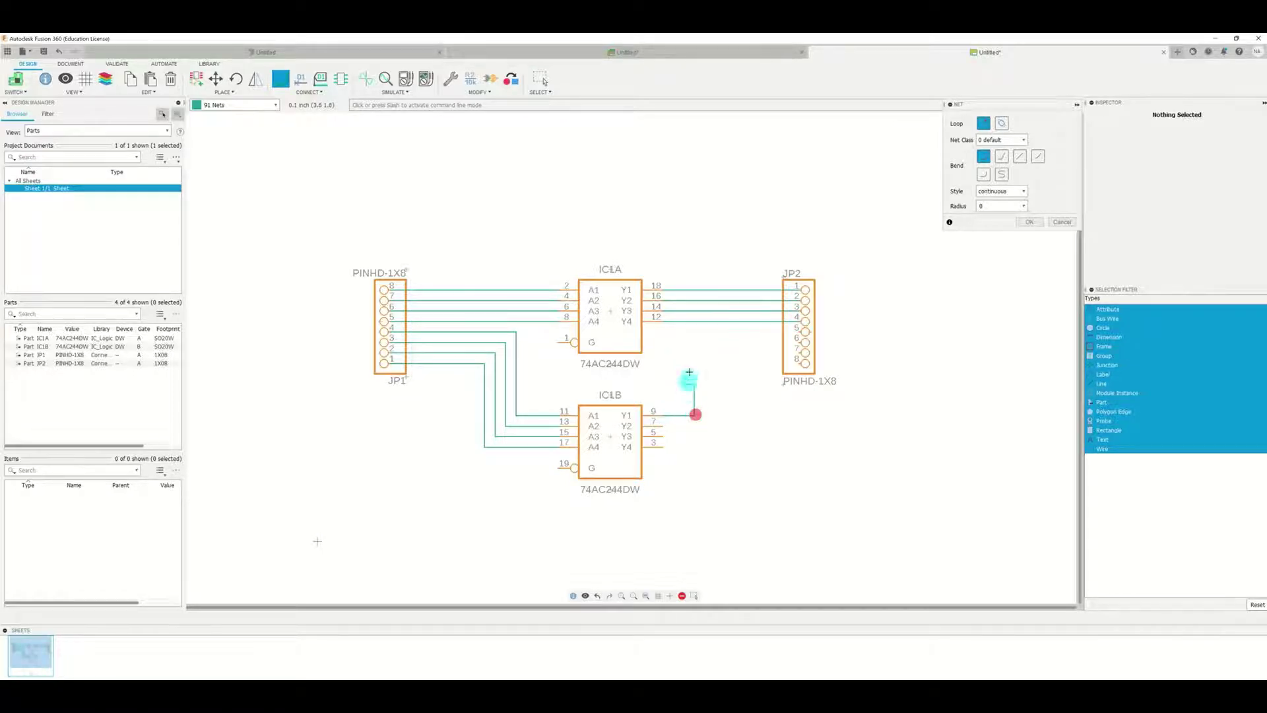
pyautogui.click(695, 330)
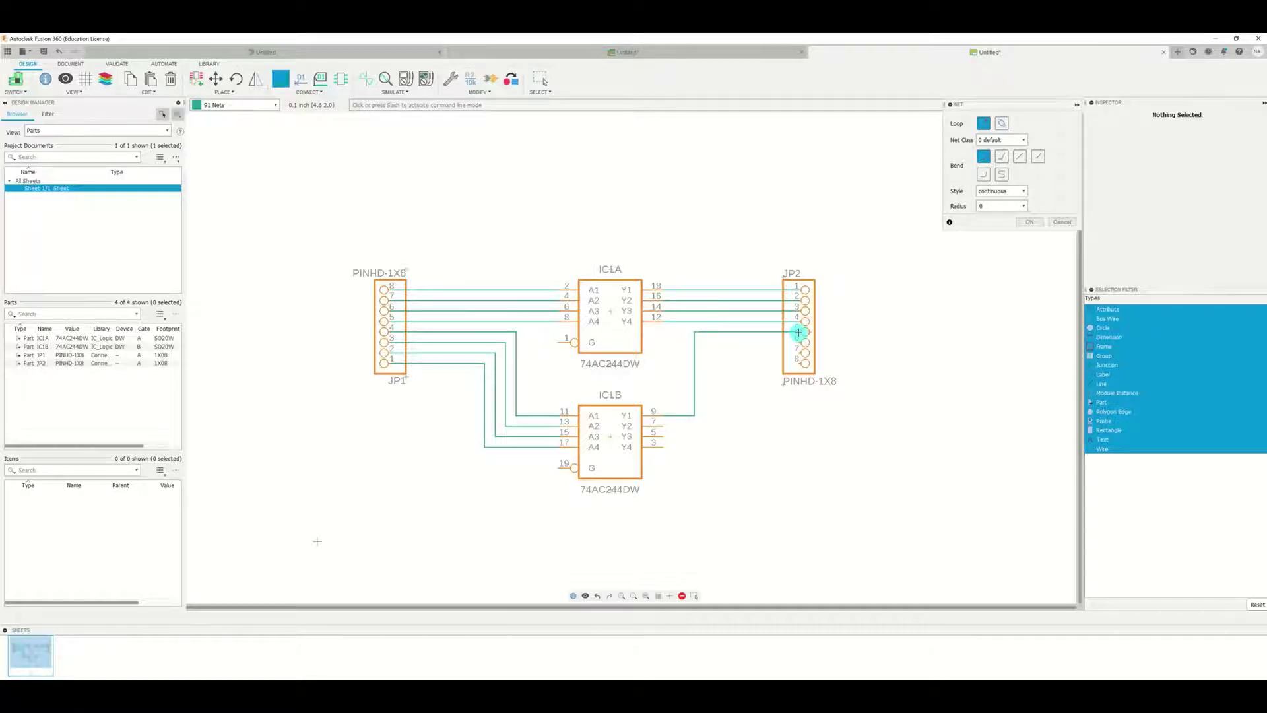
pyautogui.click(798, 332)
pyautogui.click(661, 425)
pyautogui.click(704, 342)
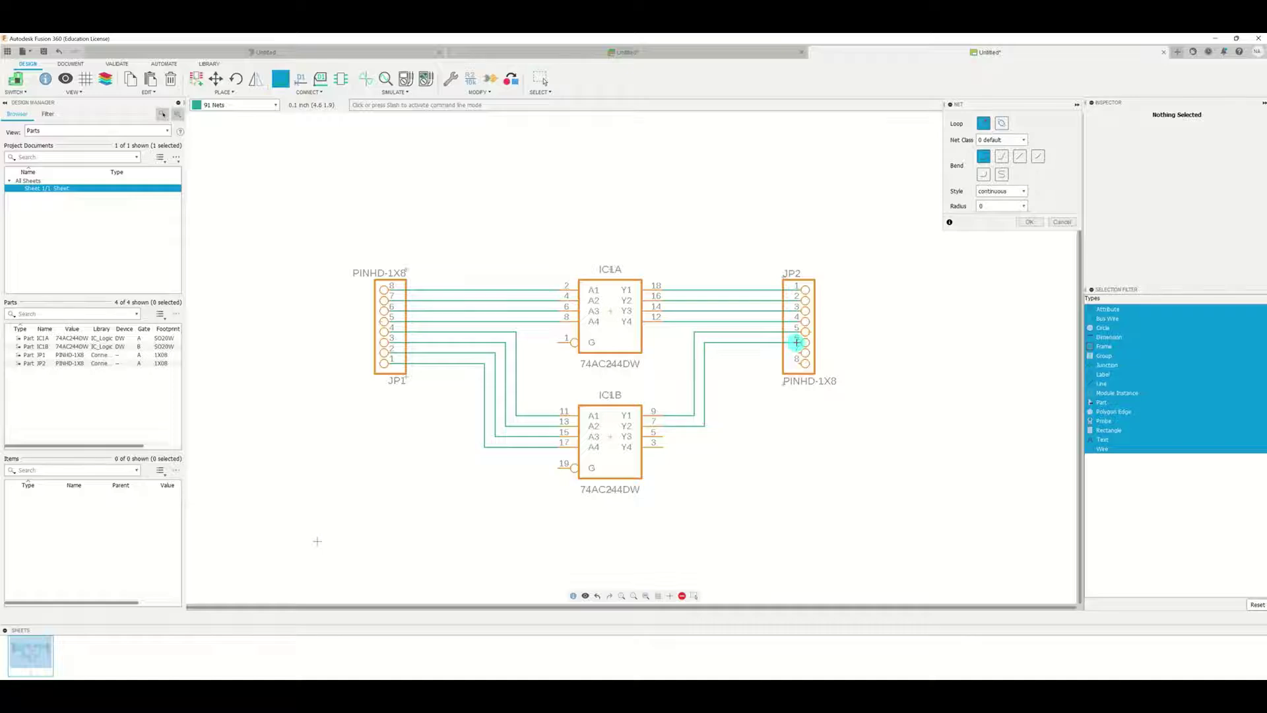
pyautogui.click(796, 342)
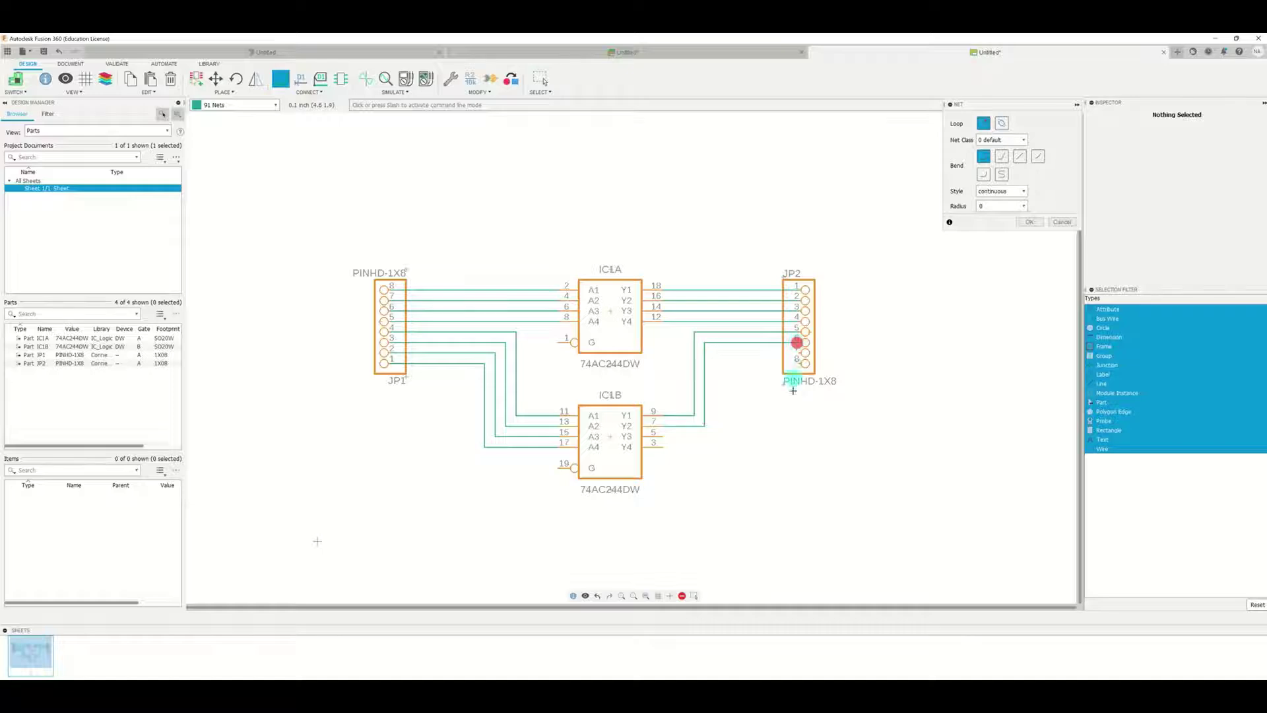
# Step: Route bent nets from outputs Y3 and Y4 of gate IC1B to pins 7 and 8 of header JP2
pyautogui.click(662, 435)
pyautogui.click(717, 434)
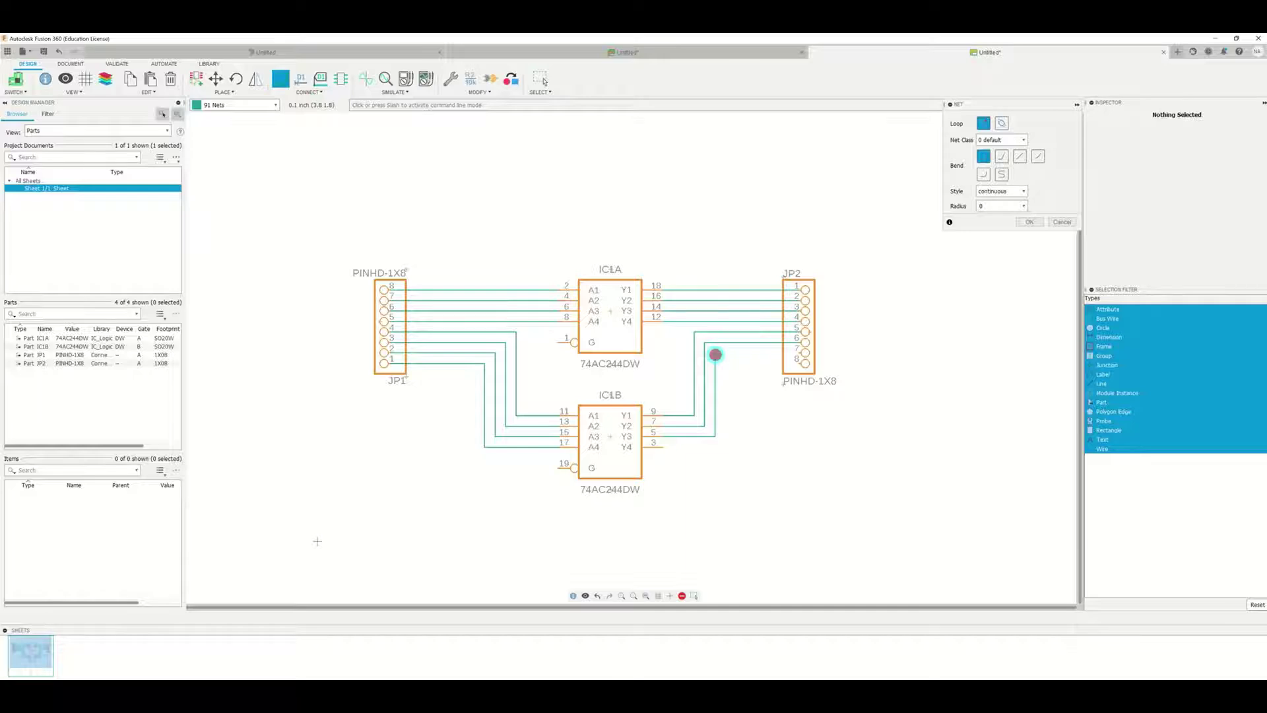
pyautogui.click(715, 354)
pyautogui.click(797, 353)
pyautogui.click(664, 446)
pyautogui.click(727, 447)
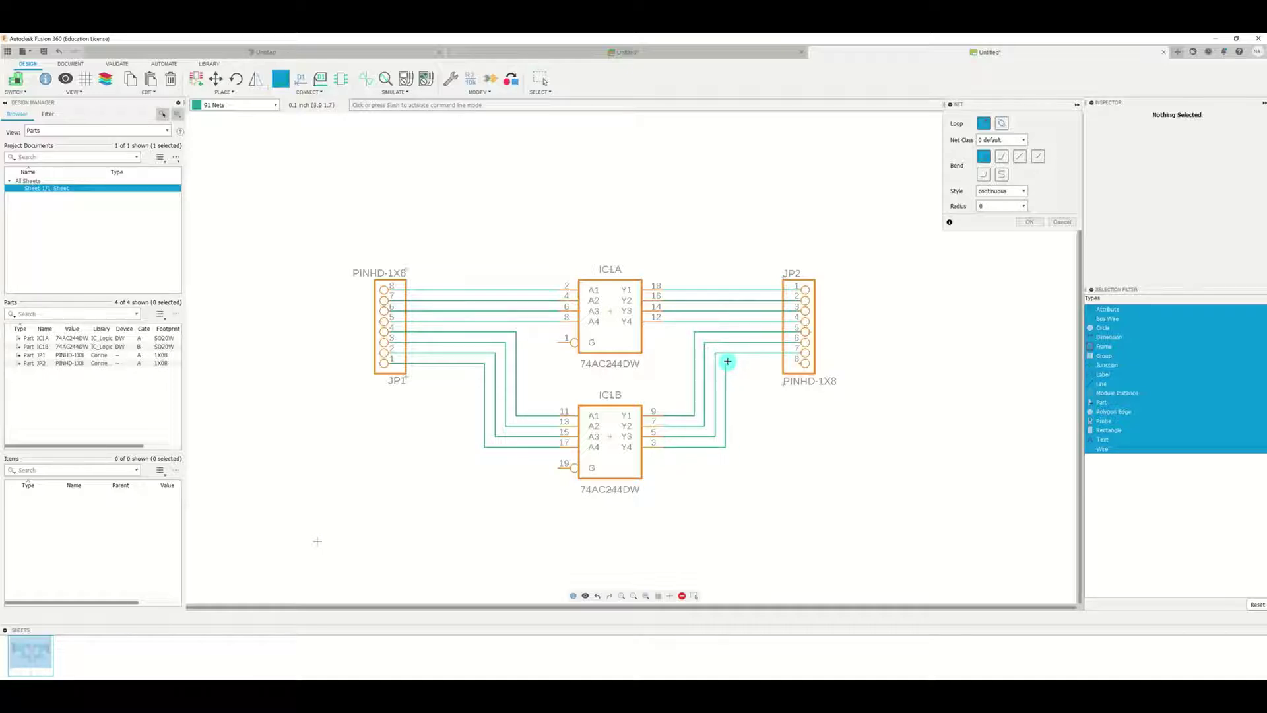
pyautogui.click(727, 364)
pyautogui.click(800, 363)
# Step: Try a straight vertical net between the G pins of gates IC1A and IC1B, and undo it
pyautogui.click(558, 339)
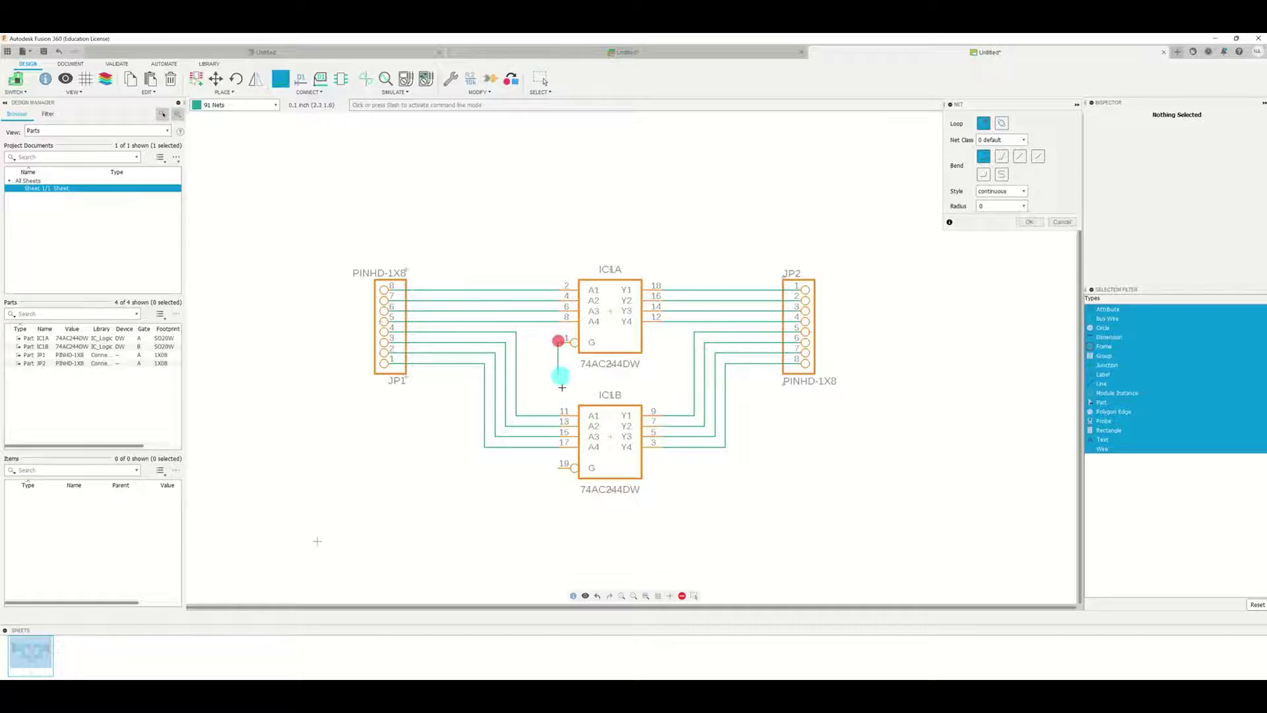
pyautogui.click(557, 468)
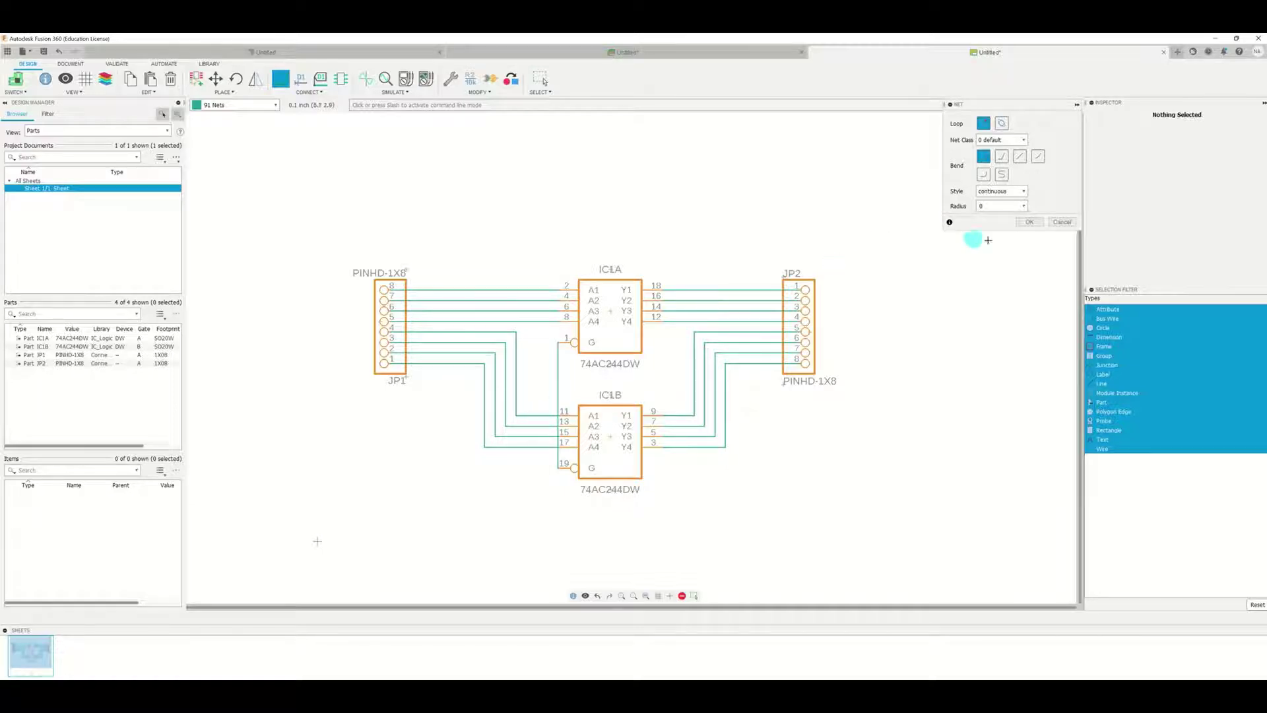
pyautogui.click(1071, 223)
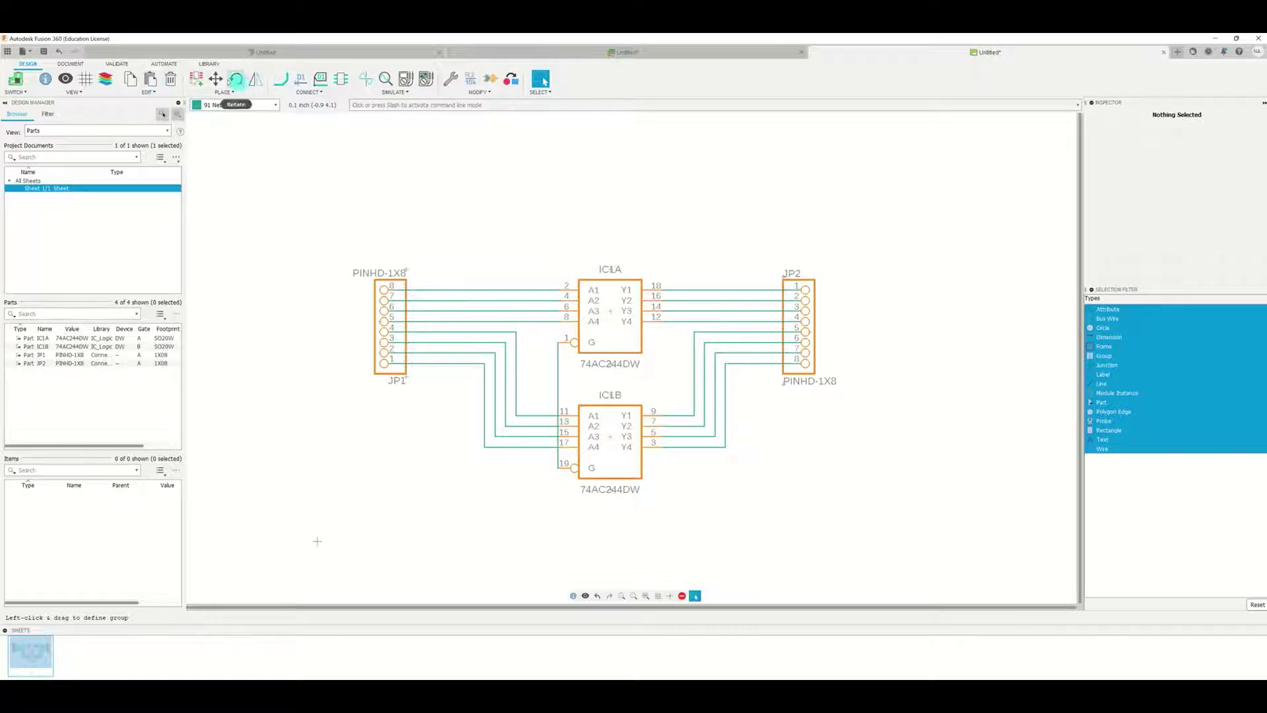
pyautogui.click(59, 52)
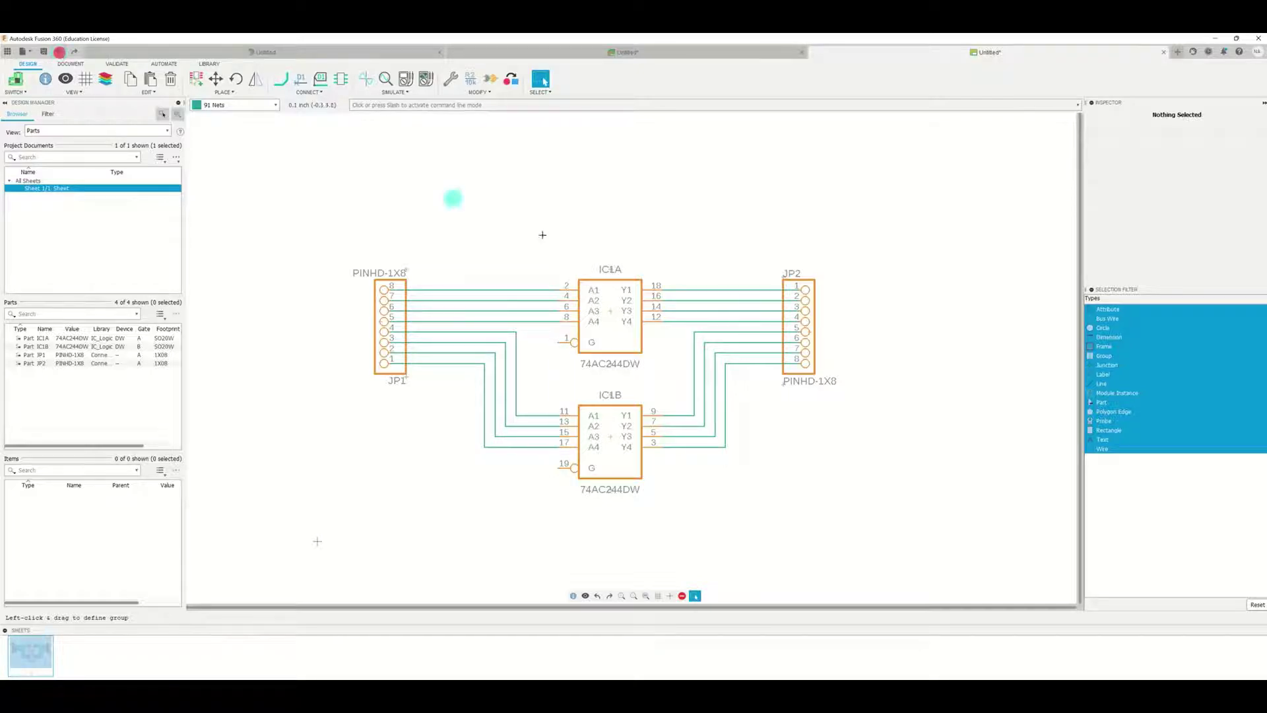
# Step: Route a net from the G pin of gate IC1A down to the level of IC1B's G pin and out to below header JP1
pyautogui.click(281, 79)
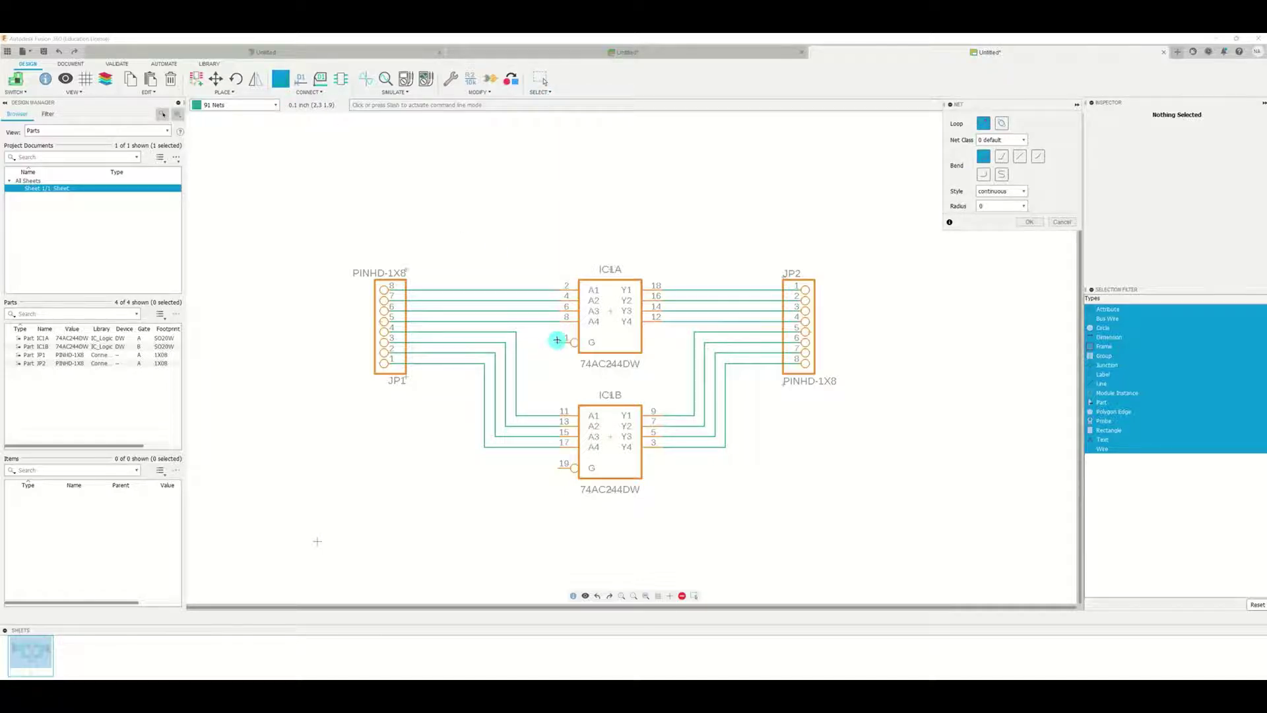
pyautogui.click(558, 341)
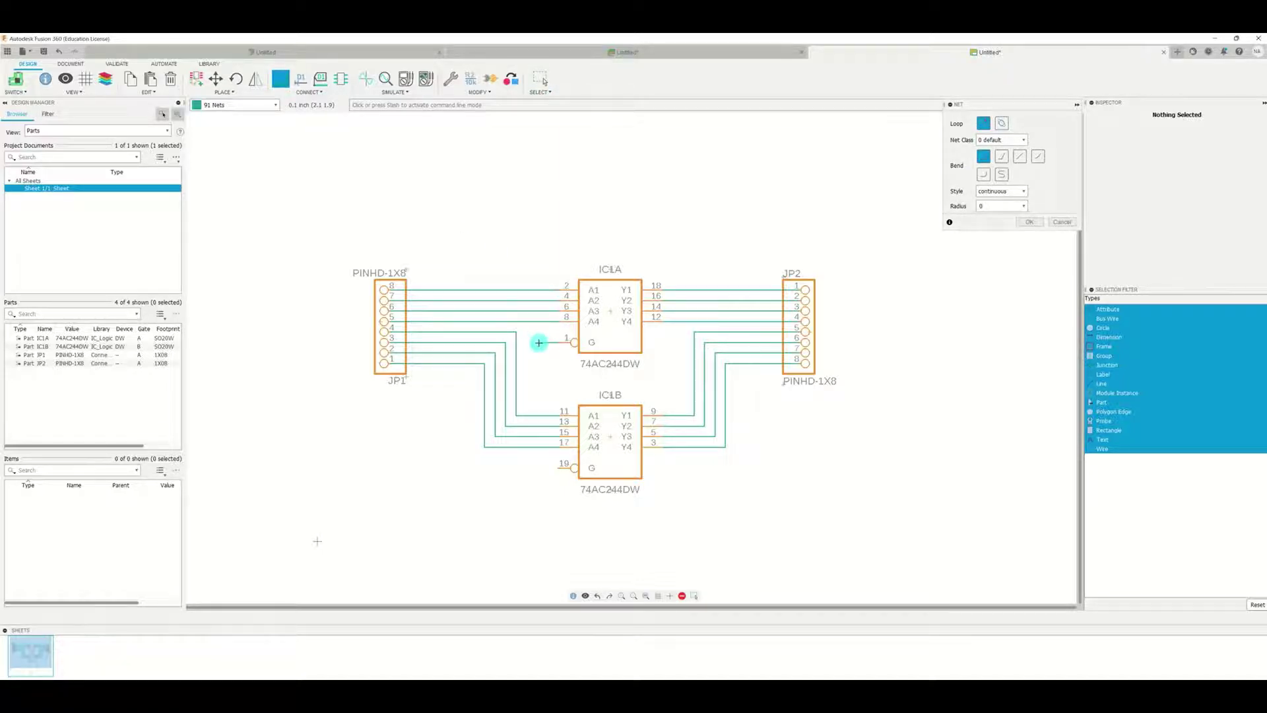
pyautogui.click(539, 343)
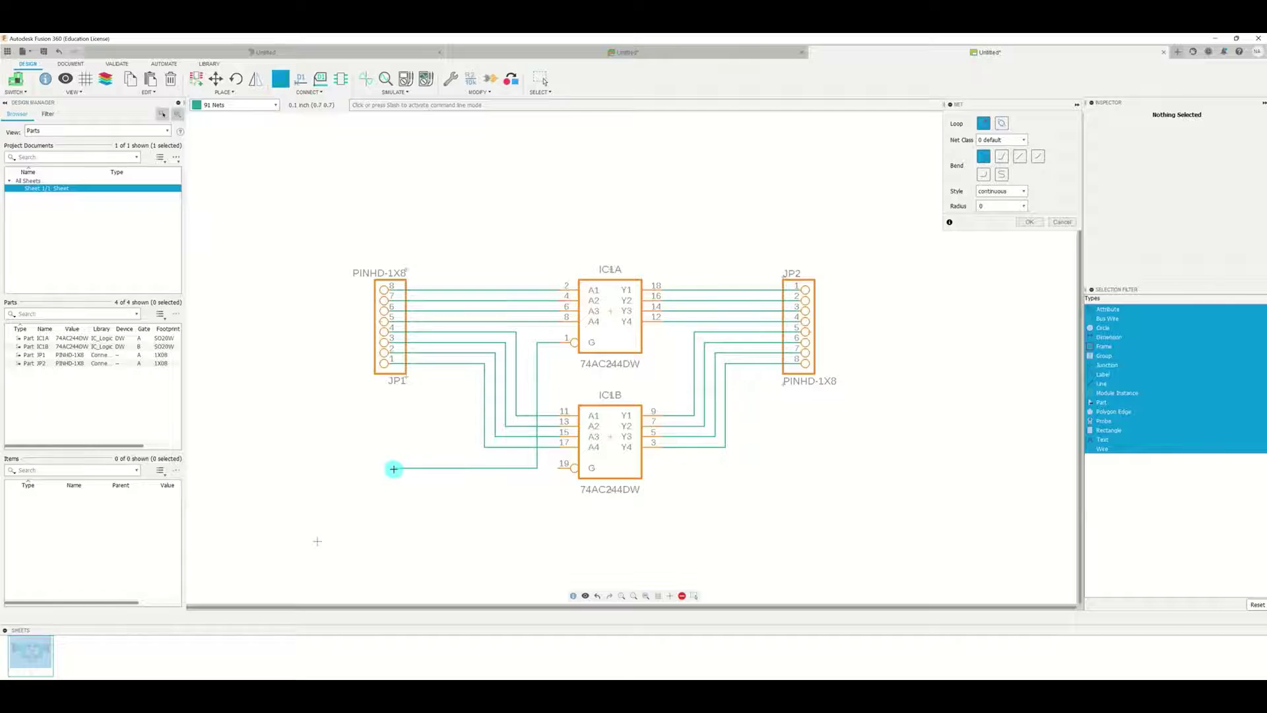
pyautogui.click(393, 467)
pyautogui.click(1063, 221)
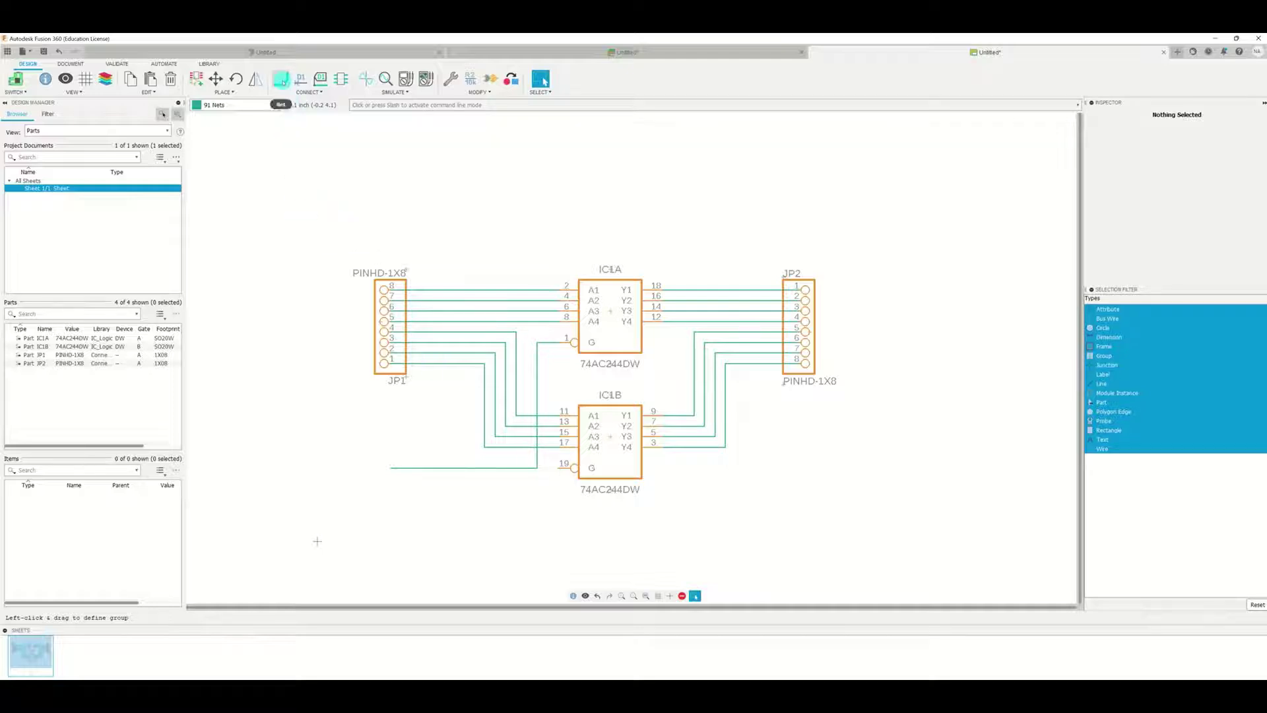
# Step: Connect the G pin of gate IC1B to the corner of the net coming from IC1A's G pin
pyautogui.click(280, 79)
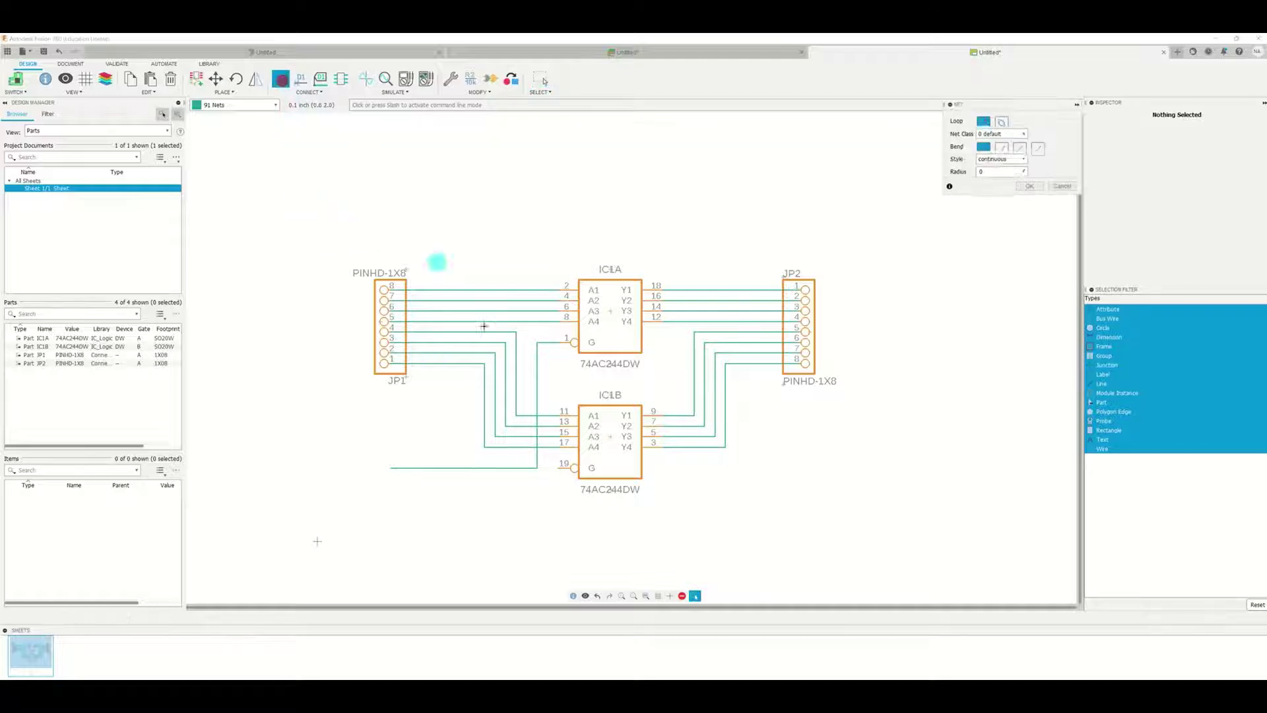
pyautogui.click(559, 466)
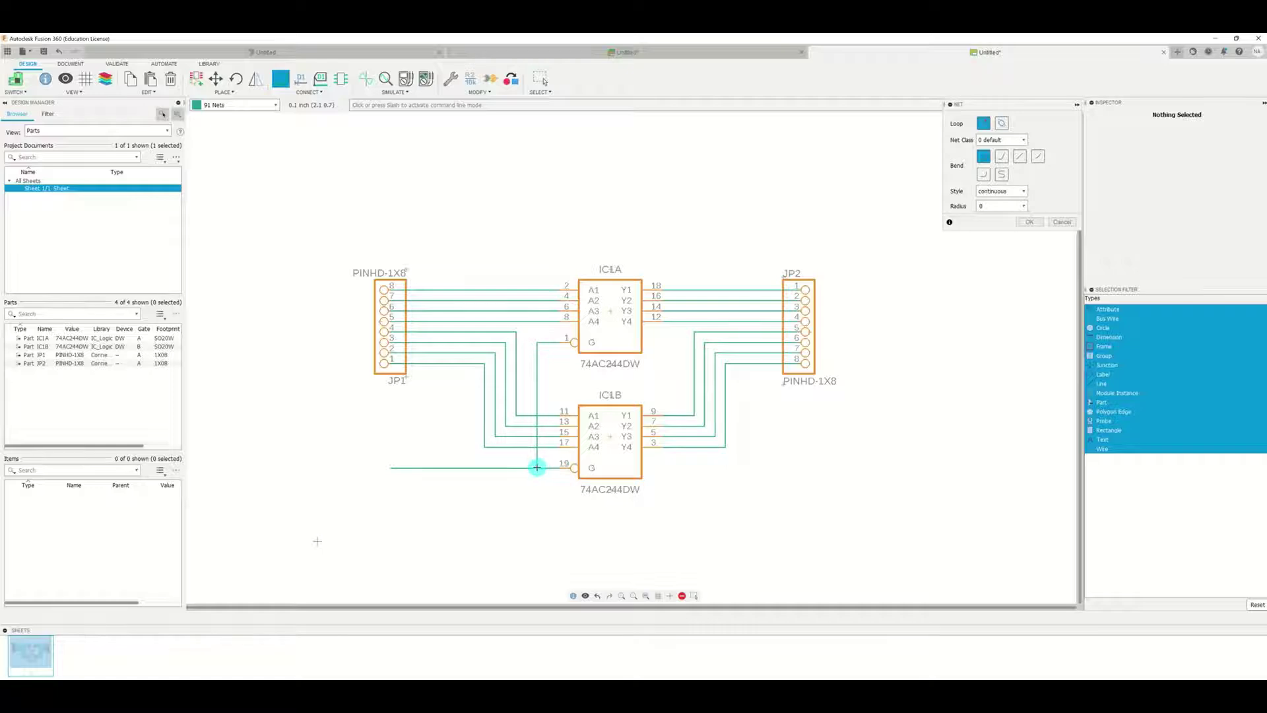
pyautogui.click(537, 467)
pyautogui.click(1064, 222)
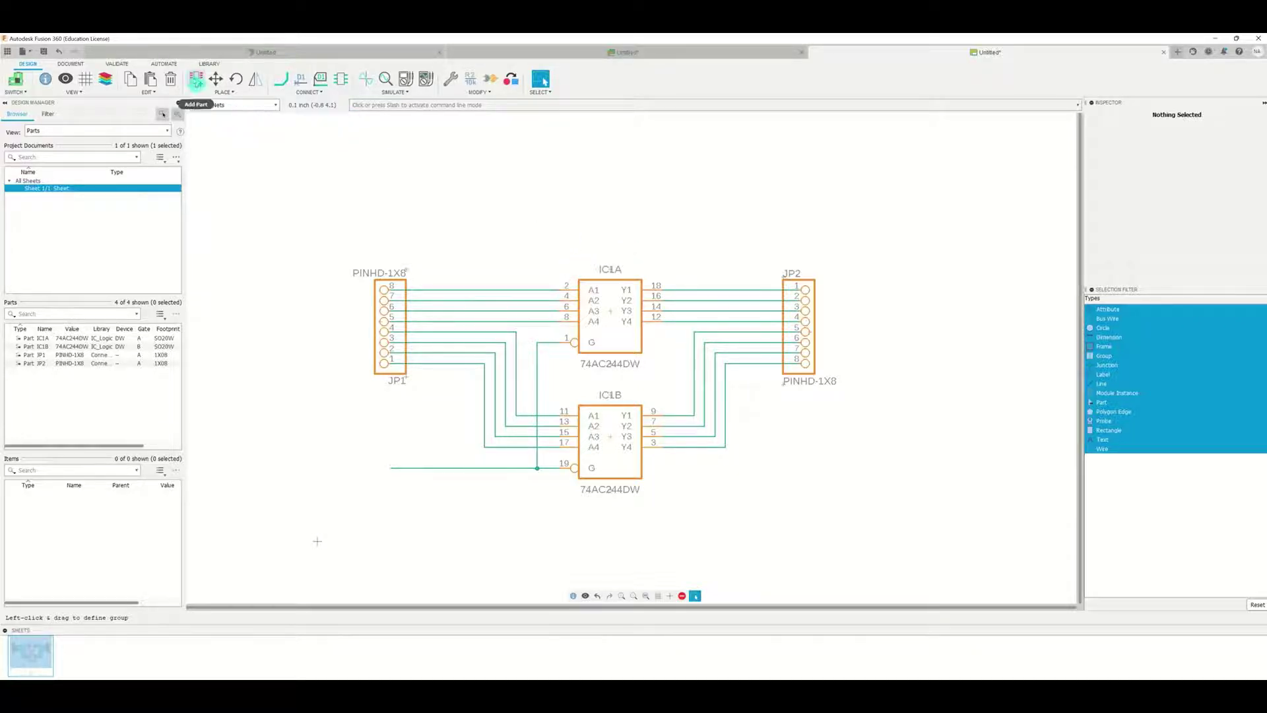
# Step: Add a PINHD-1X3 pin header from the Connector library, rotated 180 degrees, with pin 3 on the free end of the enable net
pyautogui.click(194, 79)
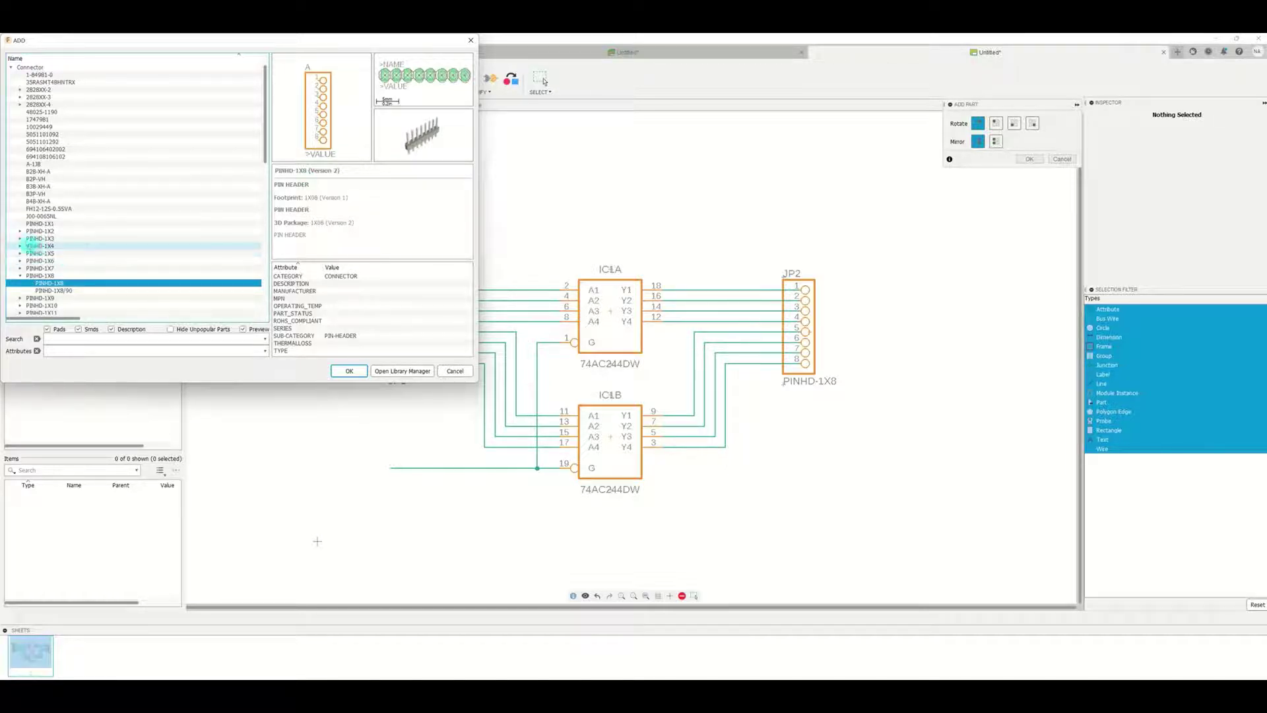
pyautogui.click(19, 239)
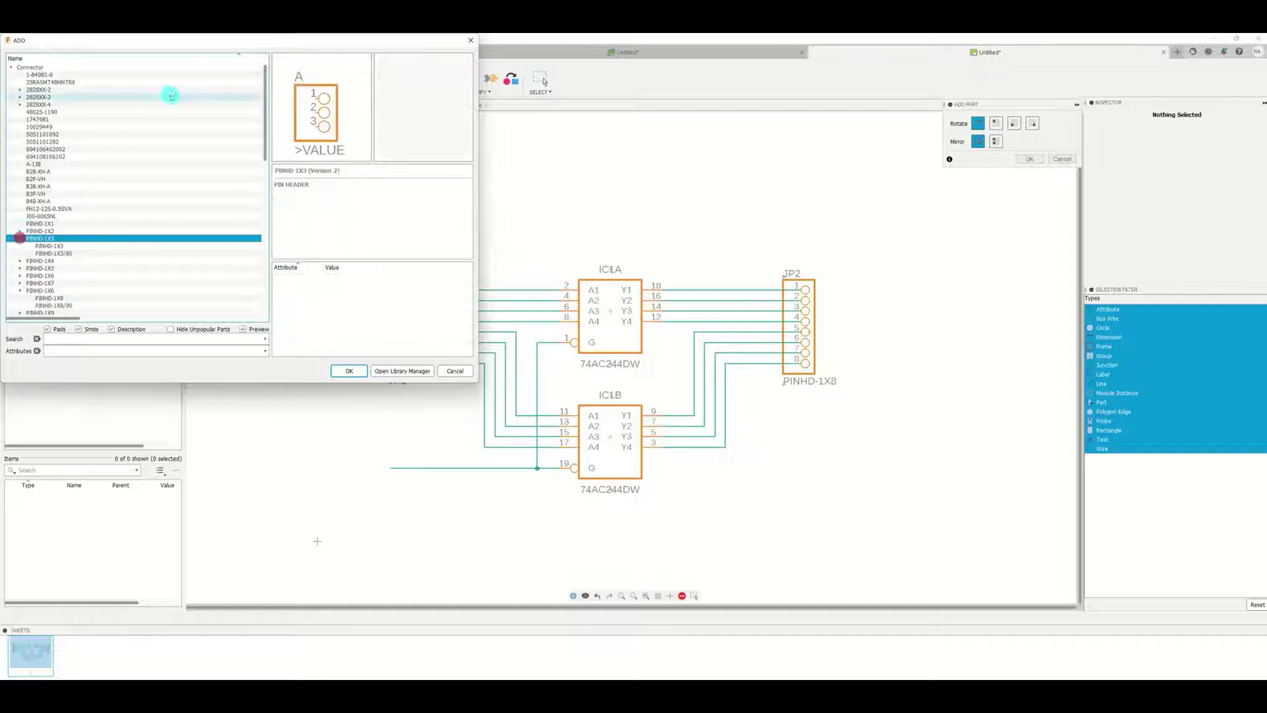
pyautogui.moveTo(204, 37); pyautogui.dragTo(446, 113)
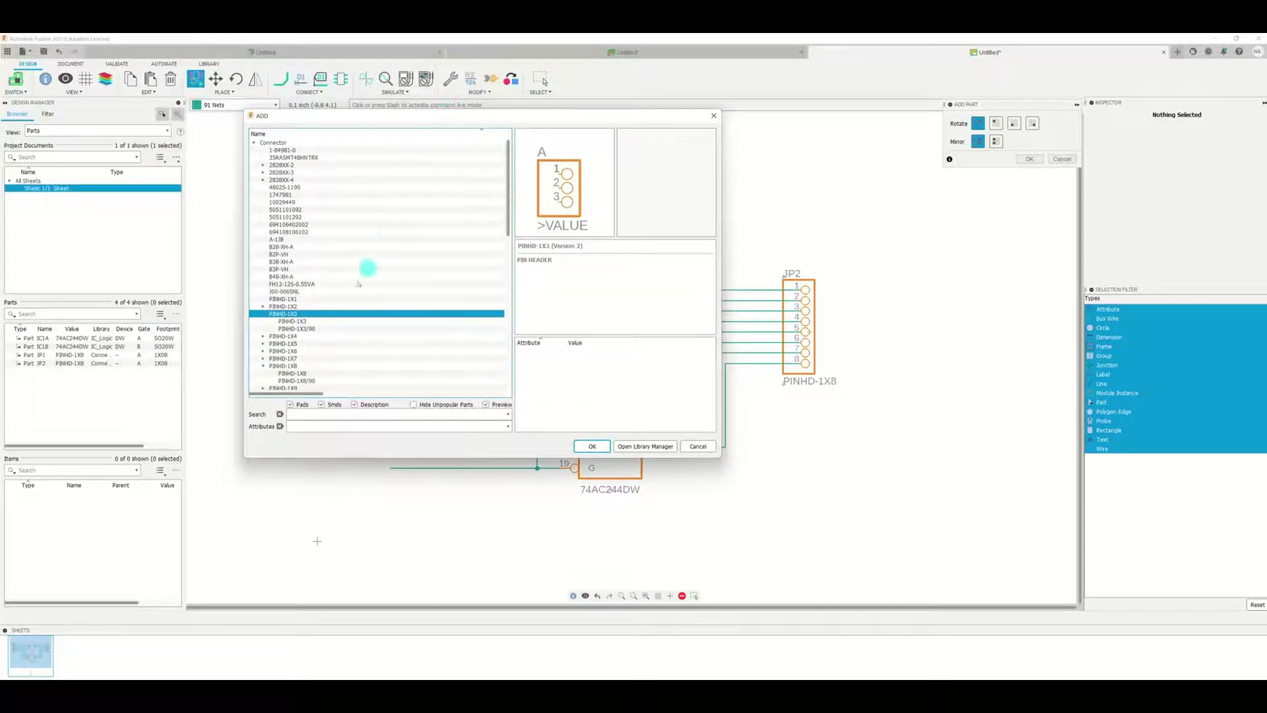
pyautogui.click(292, 321)
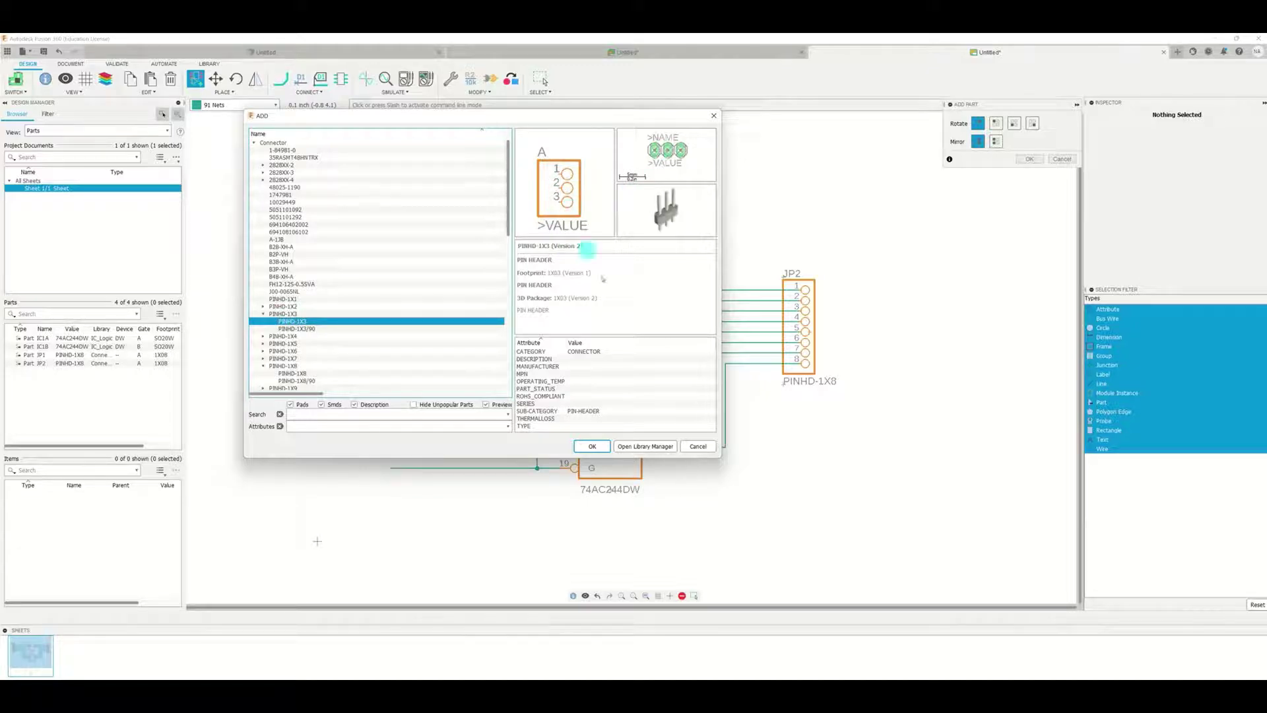
pyautogui.click(594, 446)
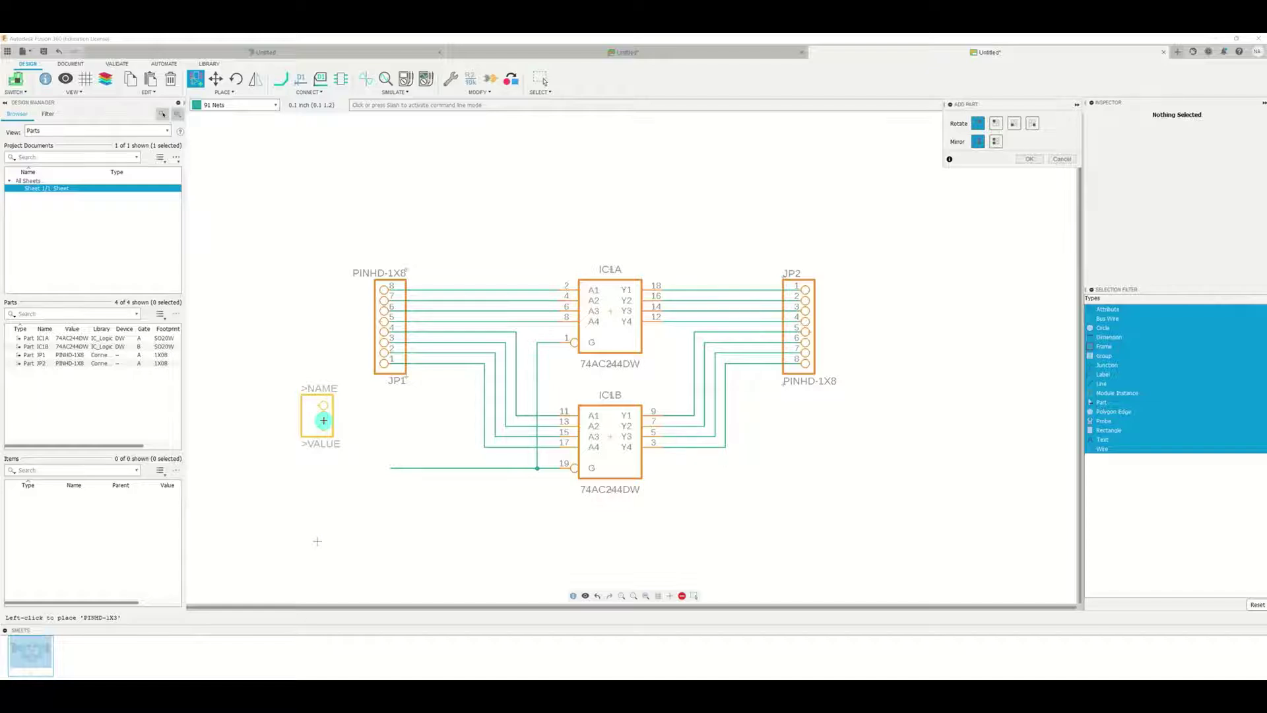
pyautogui.rightClick(324, 421)
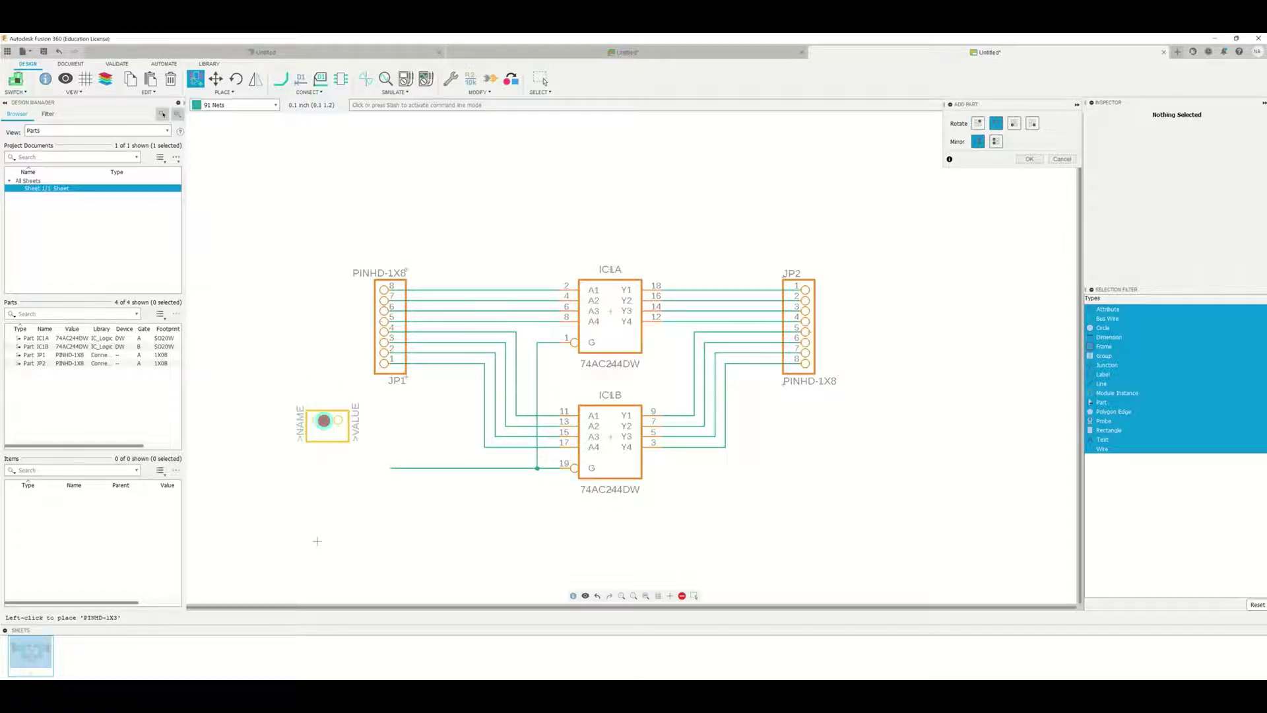
pyautogui.rightClick(324, 420)
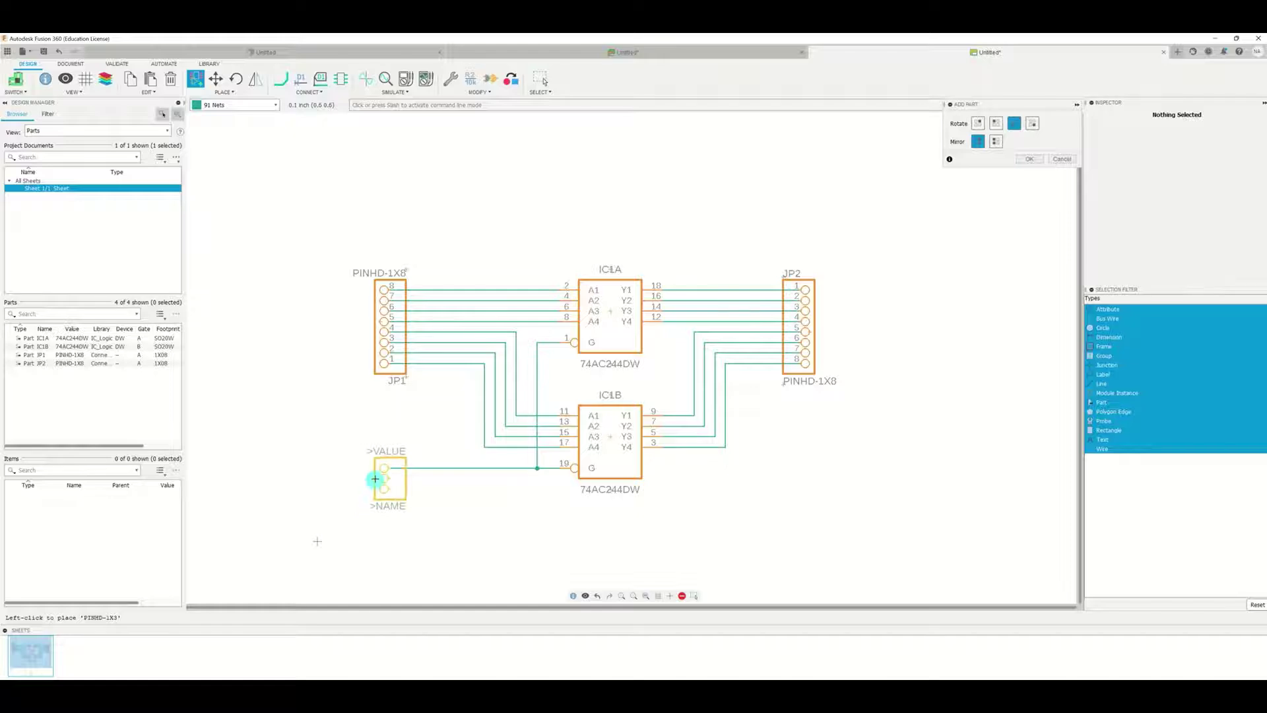
pyautogui.click(376, 475)
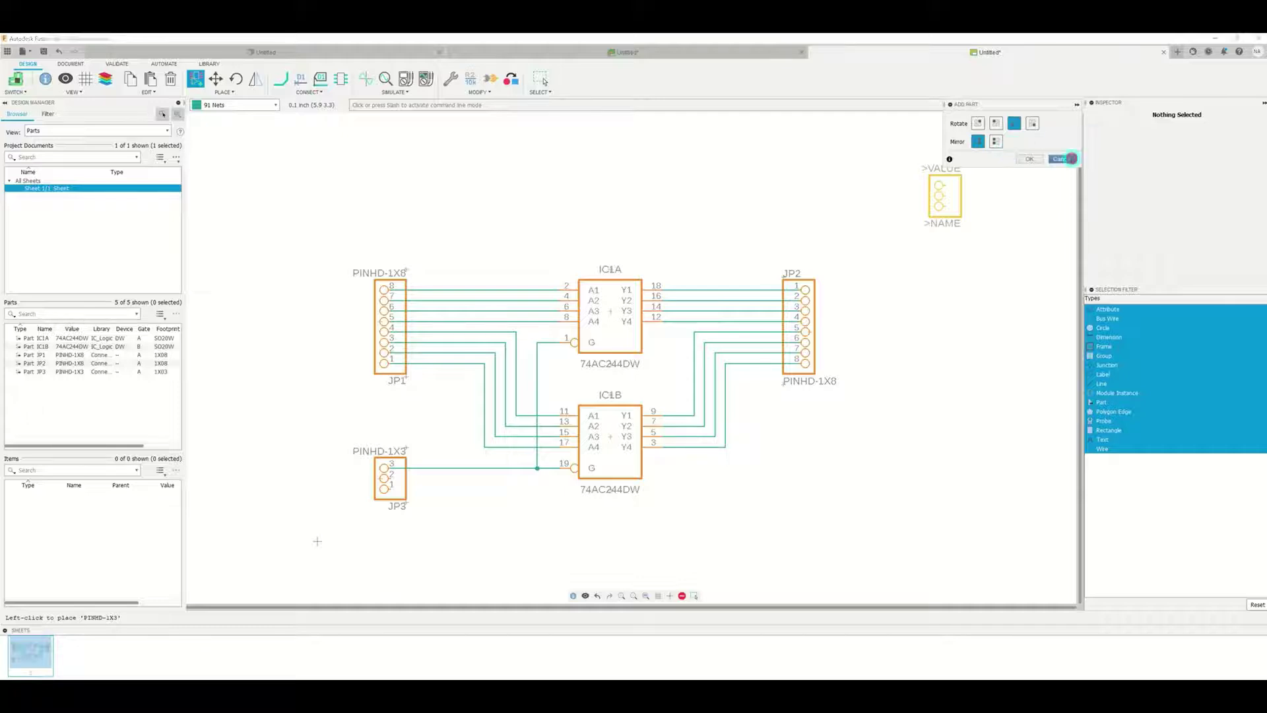
pyautogui.click(1061, 159)
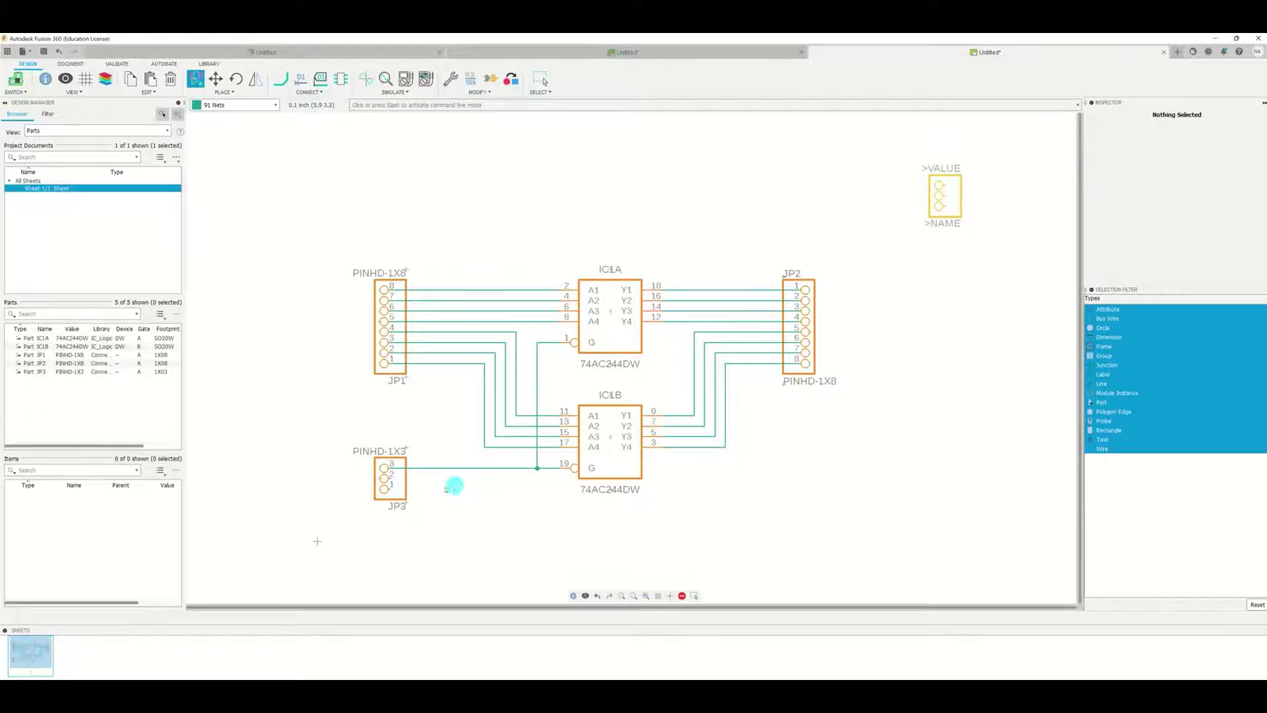
pyautogui.press('Escape')
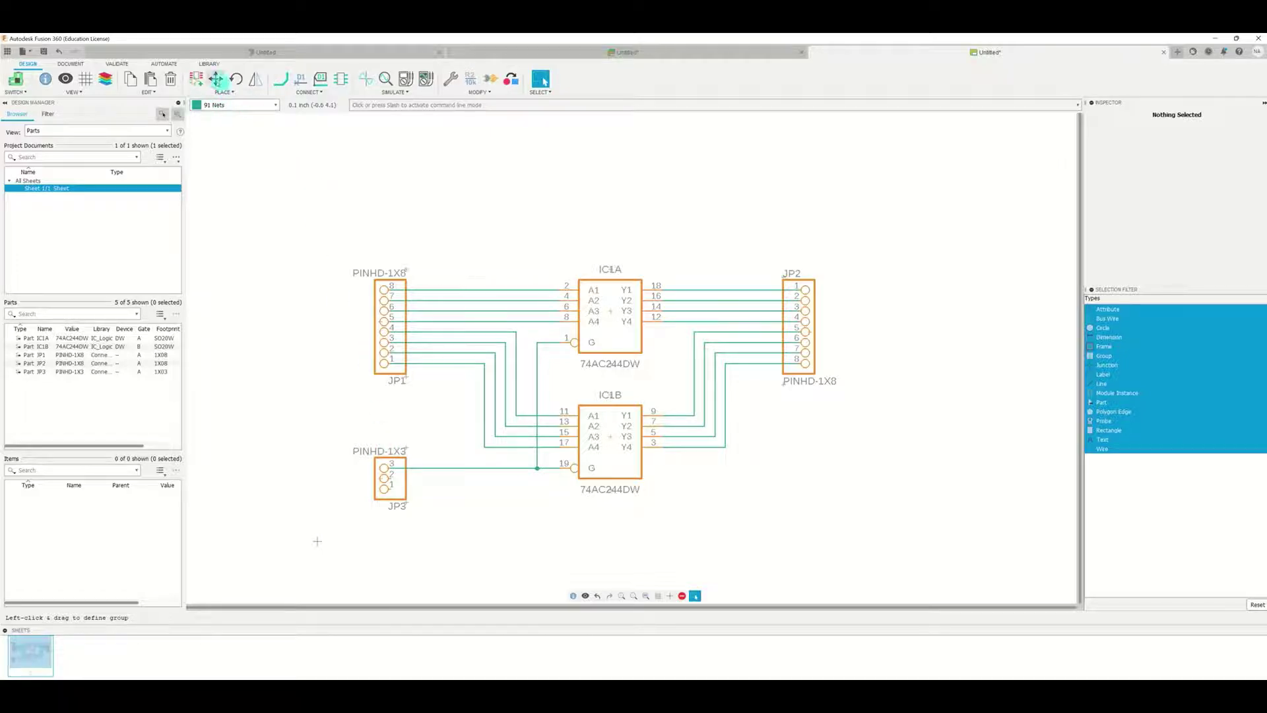
# Step: Test the net's attachment to pin 3 by moving header JP3 away, and place it back in its original position
pyautogui.click(216, 79)
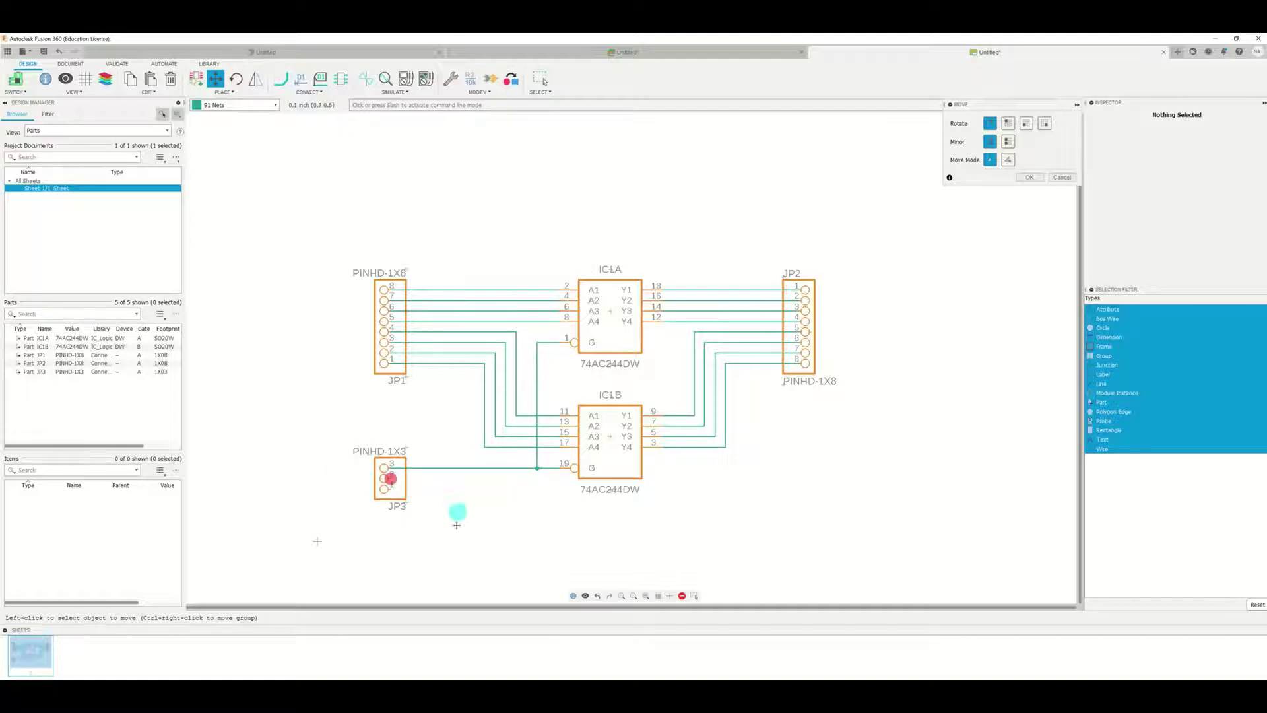
pyautogui.scroll(4, 404, 489)
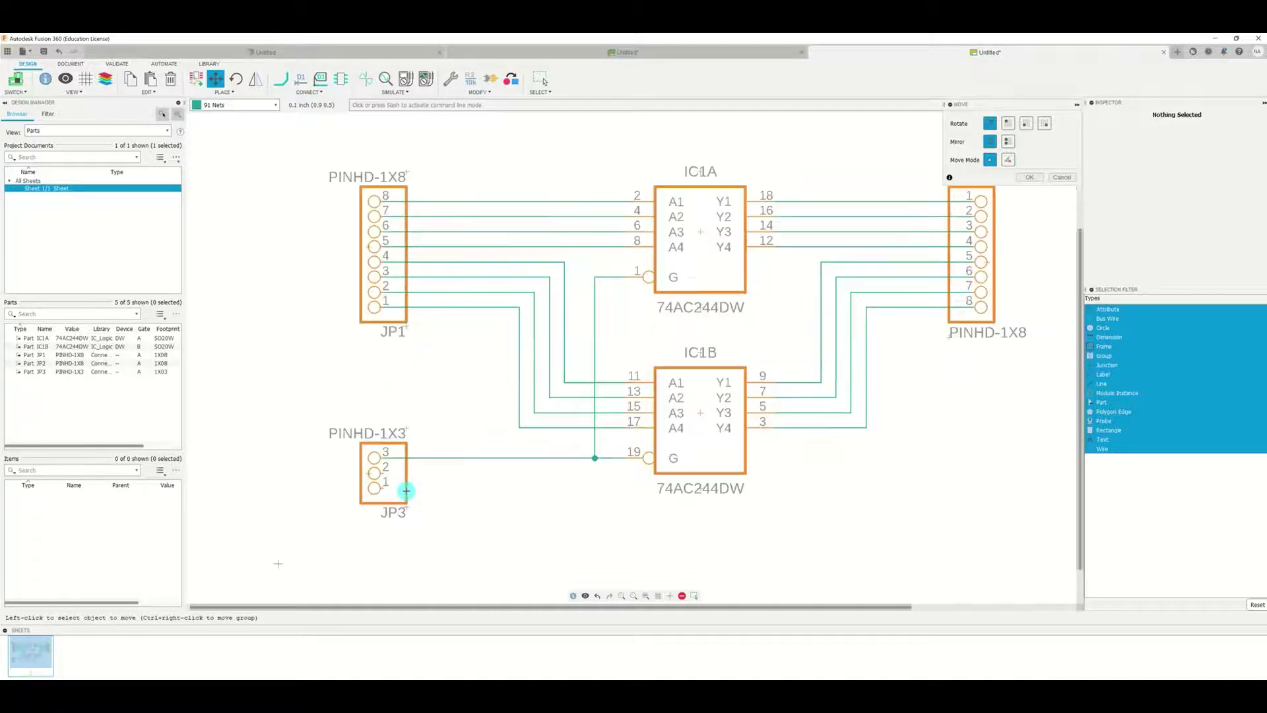
pyautogui.scroll(2, 406, 490)
pyautogui.scroll(1, 405, 490)
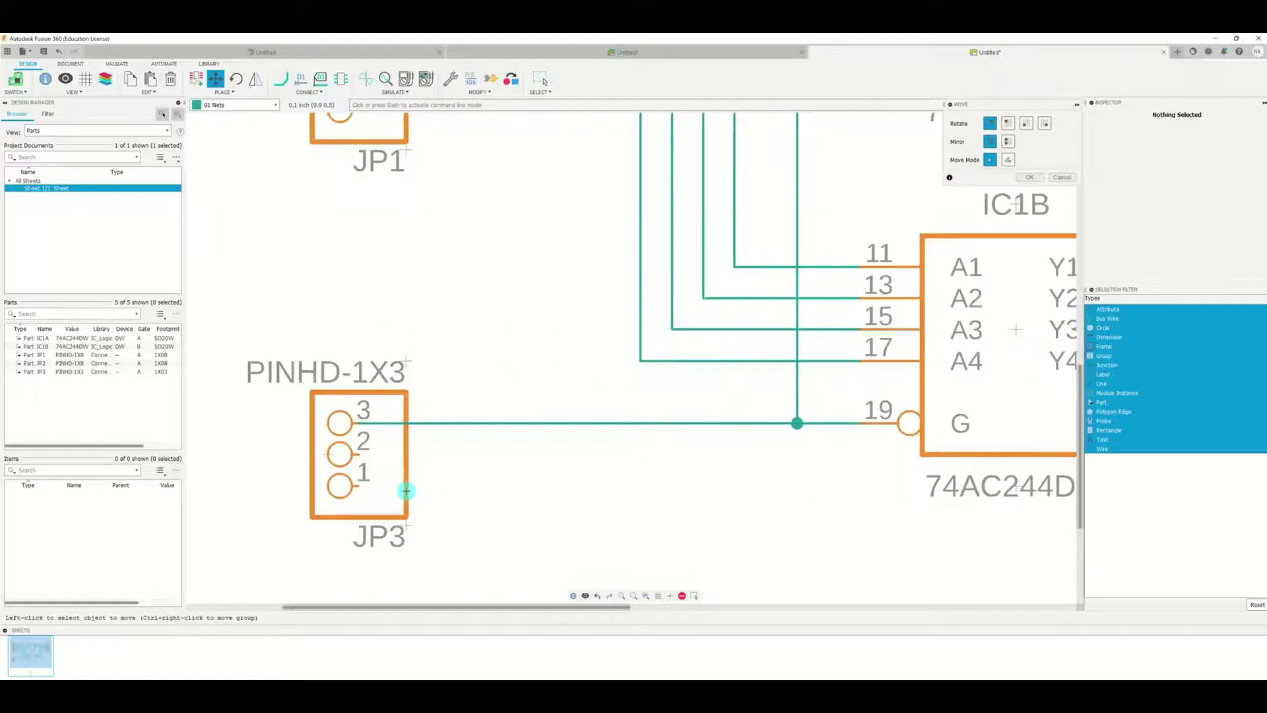
pyautogui.scroll(-2, 405, 490)
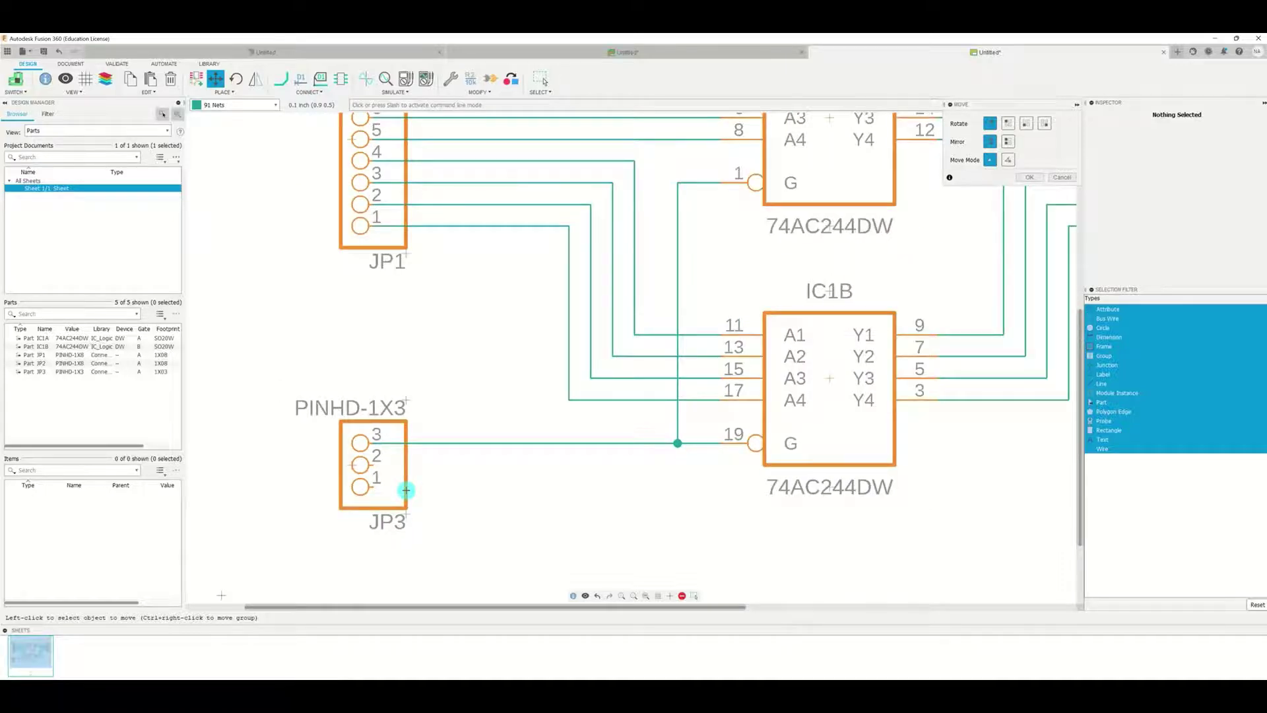
pyautogui.scroll(1, 406, 491)
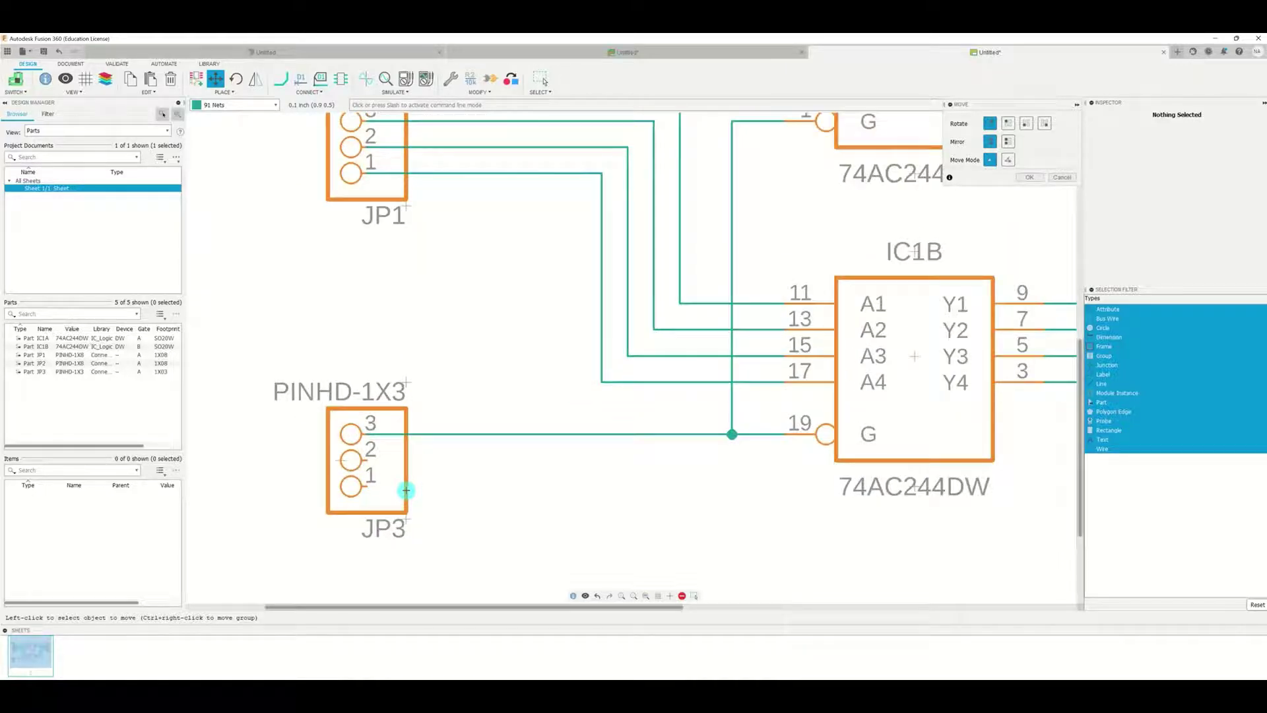
pyautogui.scroll(1, 406, 490)
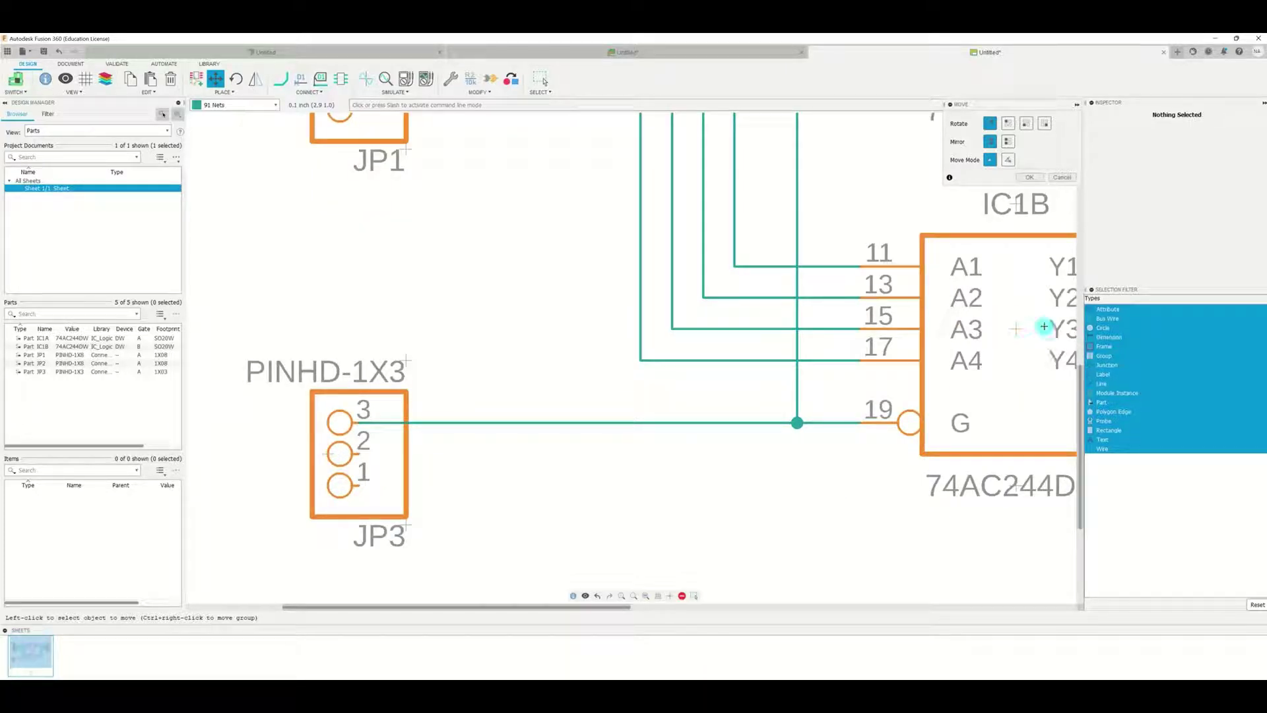
pyautogui.click(327, 453)
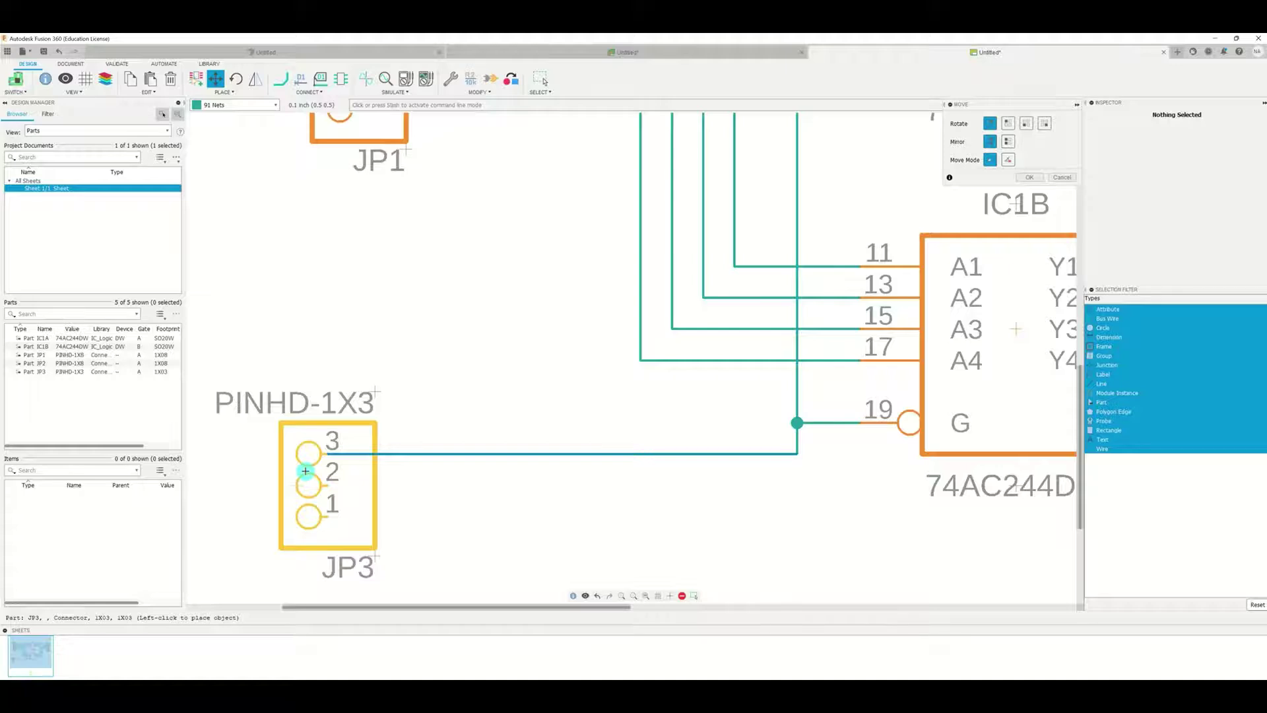
pyautogui.scroll(-3, 305, 470)
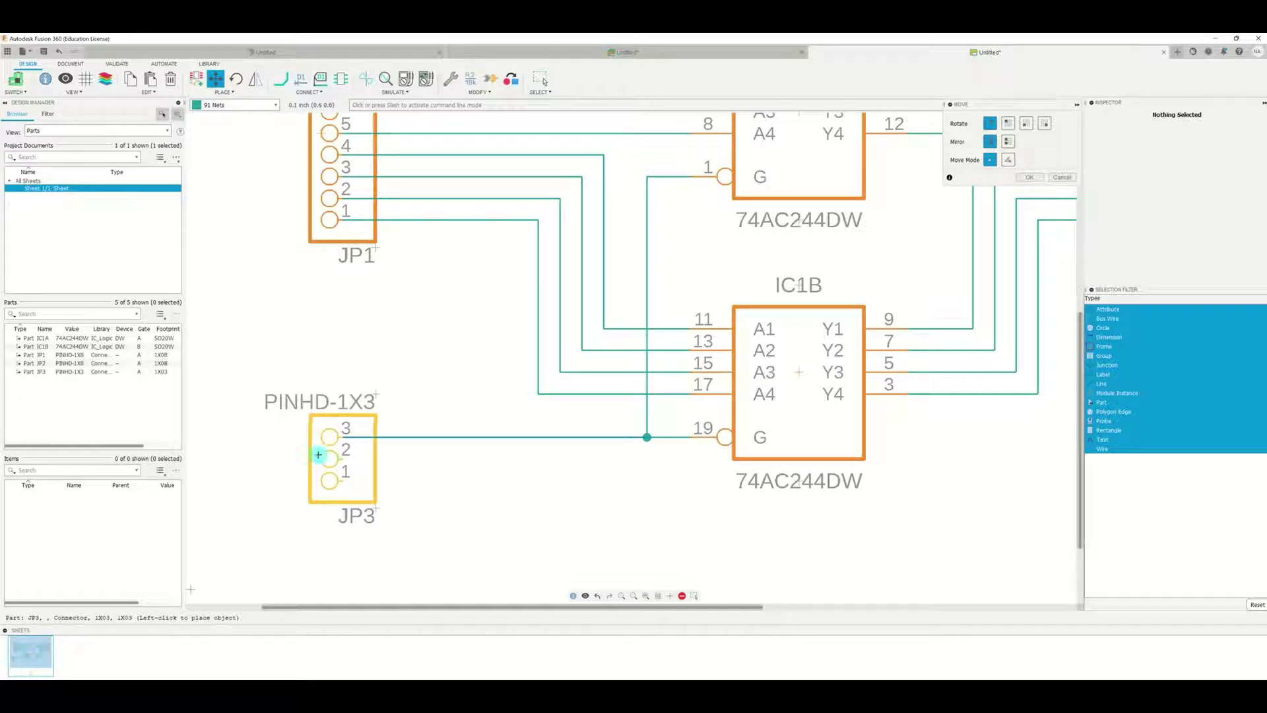
pyautogui.click(319, 455)
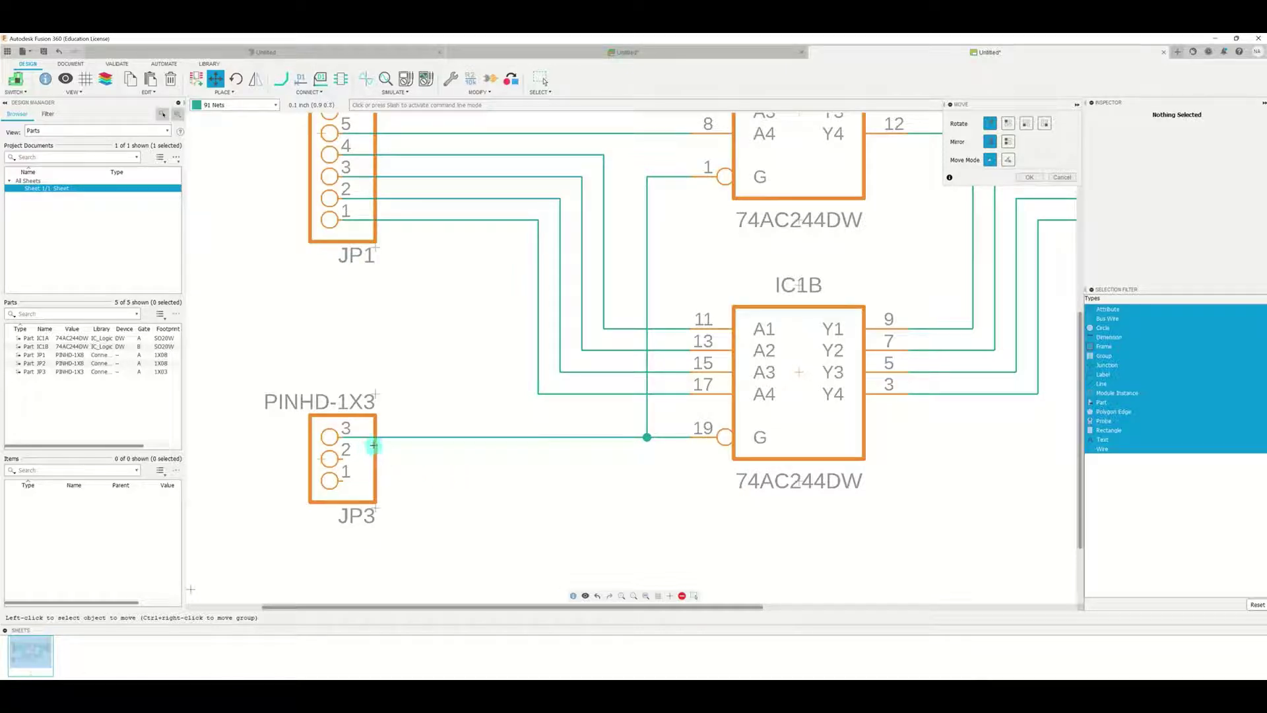
pyautogui.scroll(-2, 389, 451)
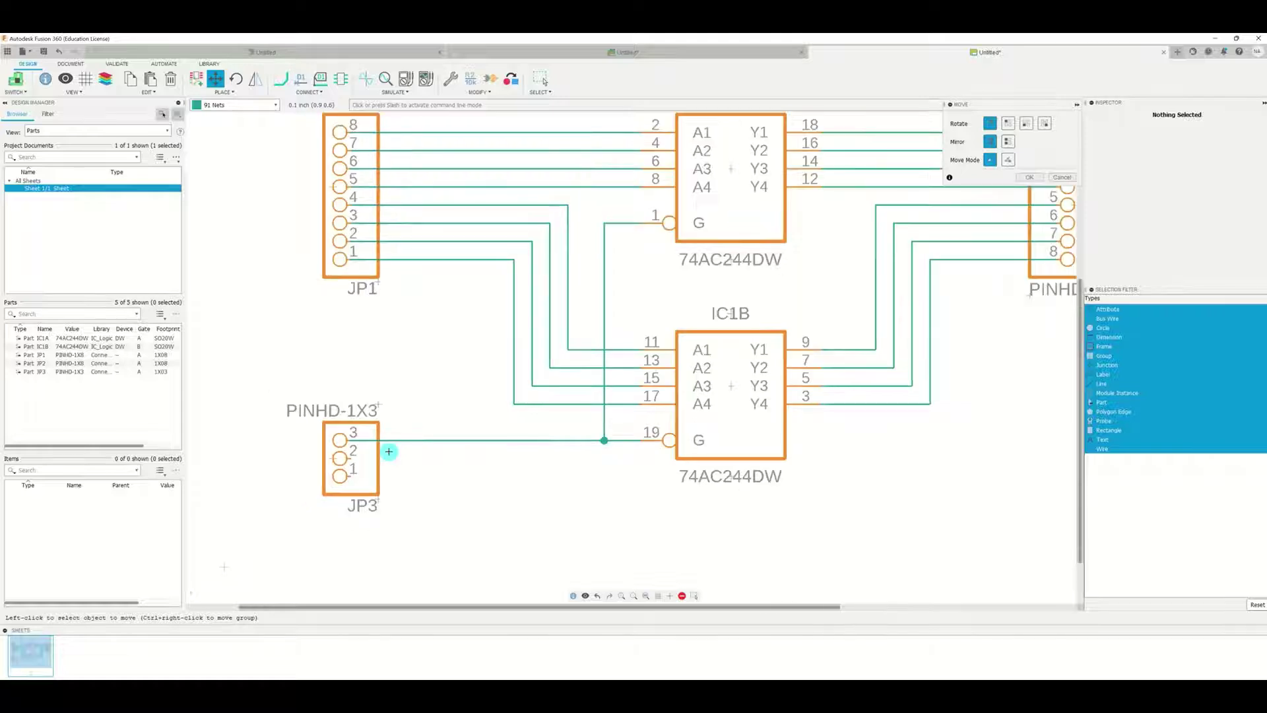
pyautogui.scroll(-1, 389, 451)
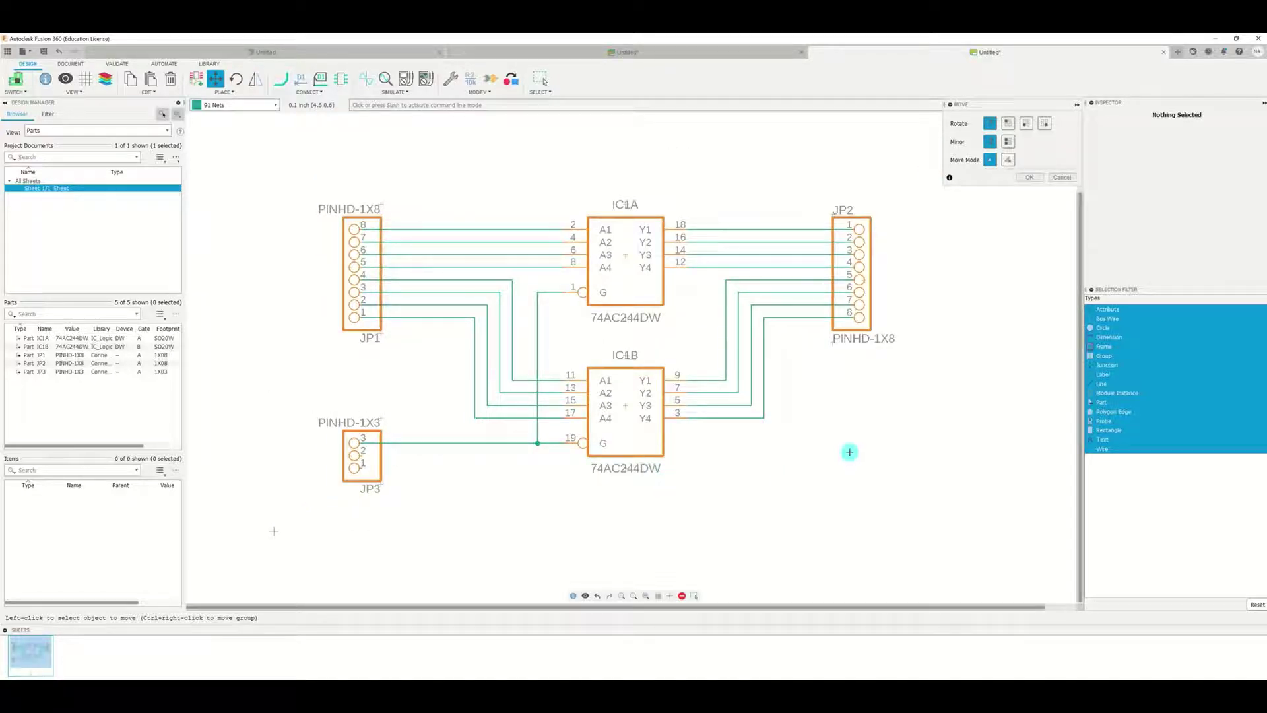
pyautogui.click(1062, 177)
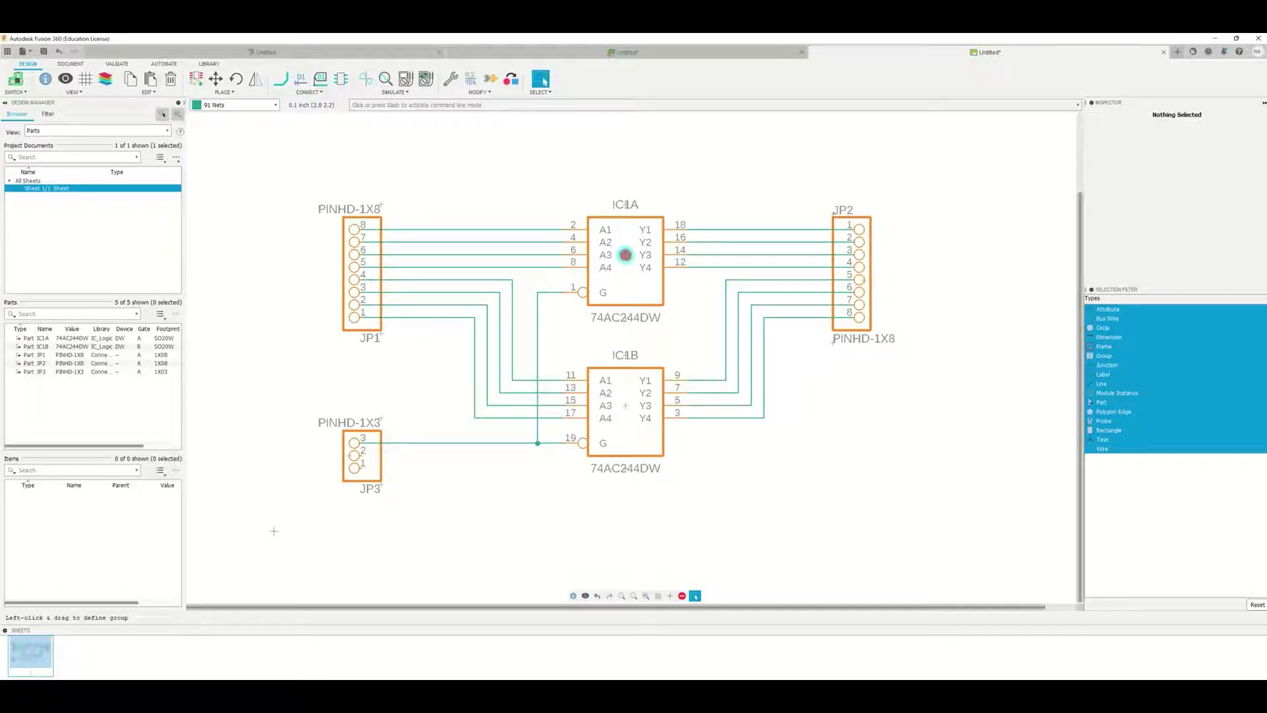
# Step: Invoke power gate G$1 of IC1, rotate it 90 degrees and place it horizontally just above gate IC1A
pyautogui.click(625, 255)
pyautogui.rightClick(624, 255)
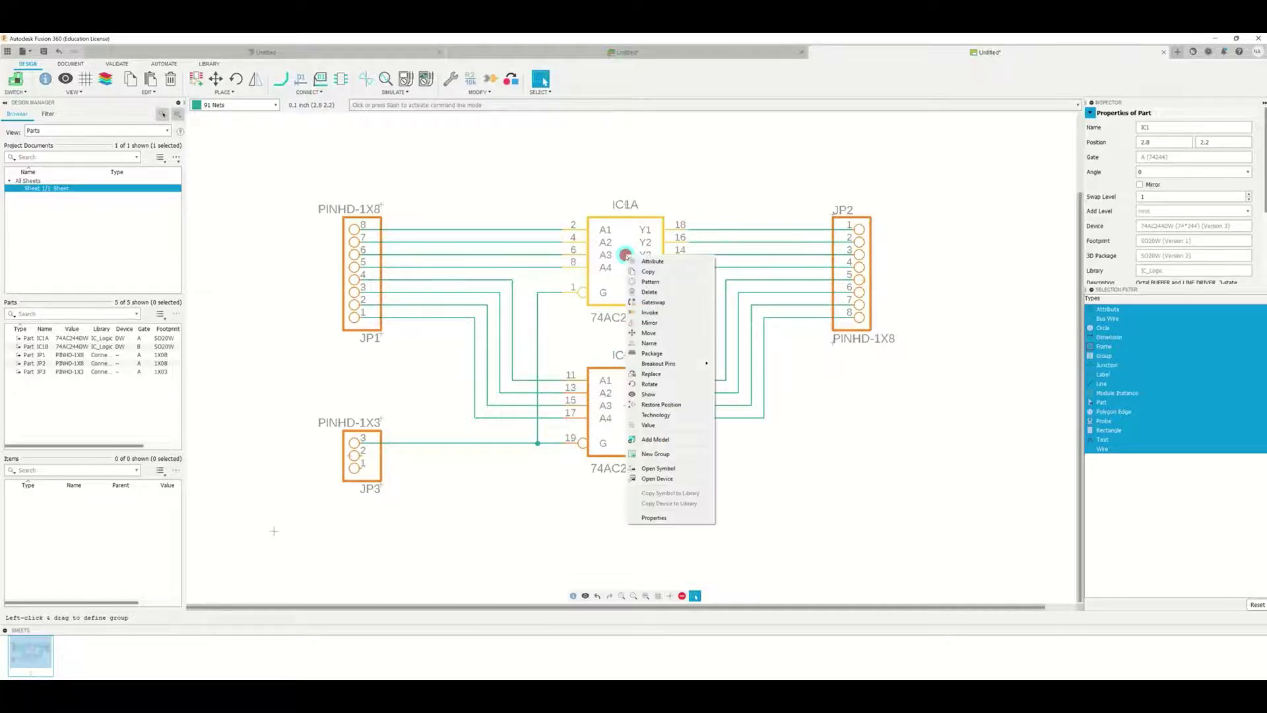
pyautogui.click(682, 314)
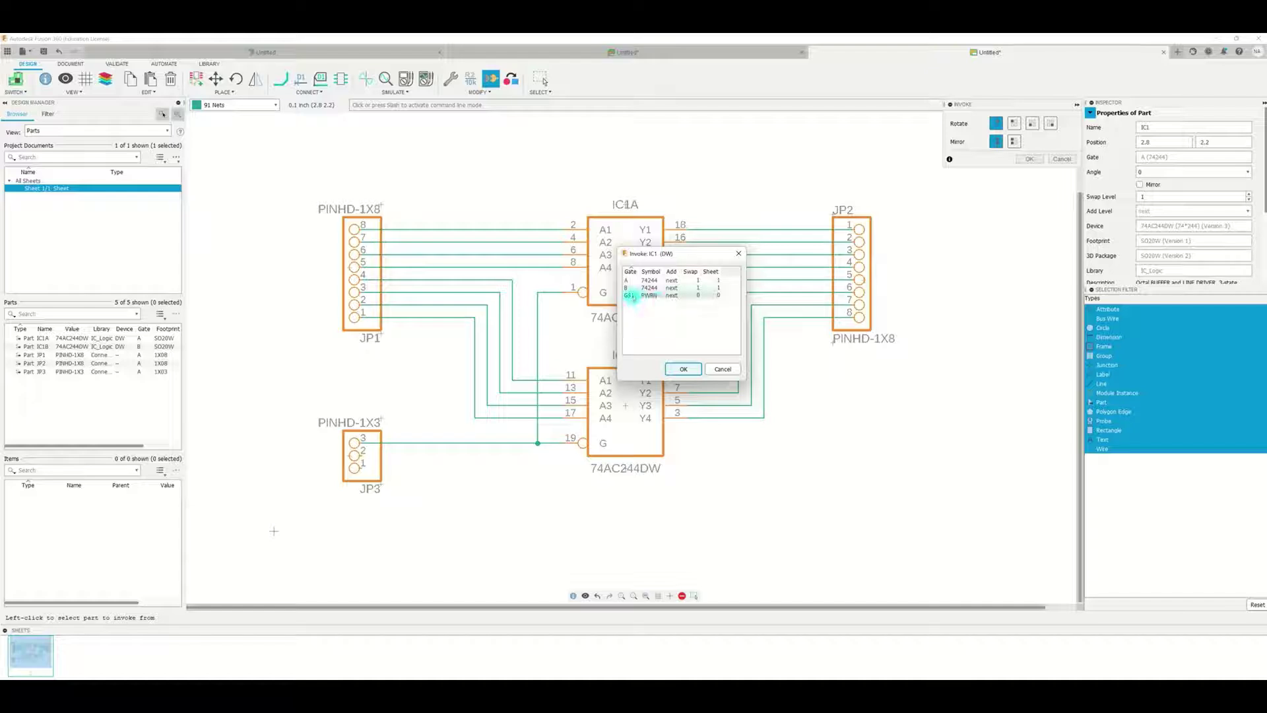
pyautogui.click(632, 296)
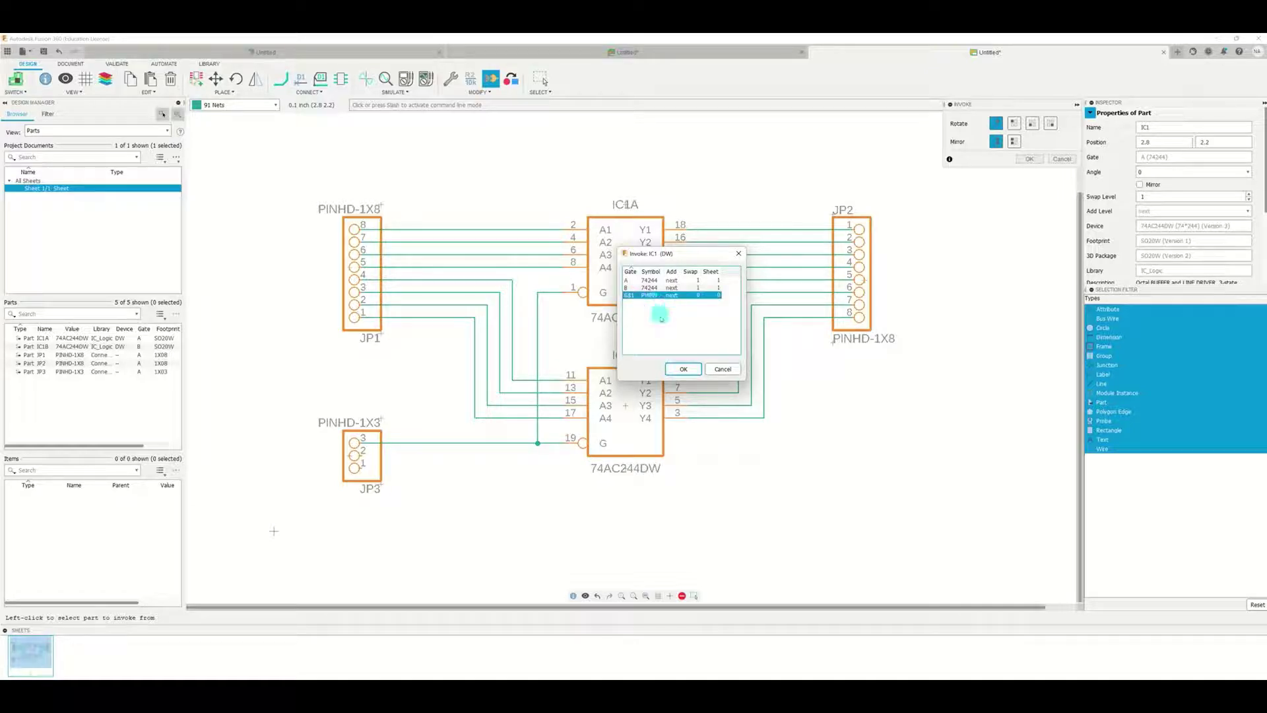
pyautogui.click(682, 371)
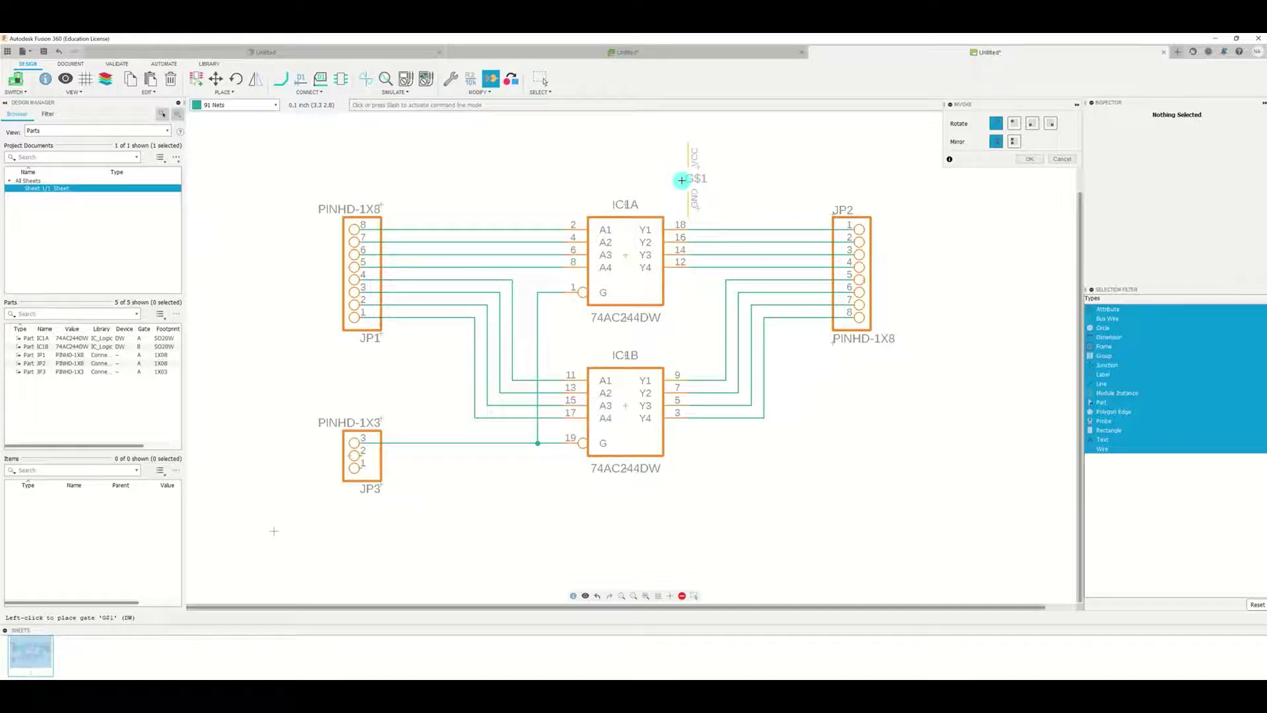
pyautogui.rightClick(650, 186)
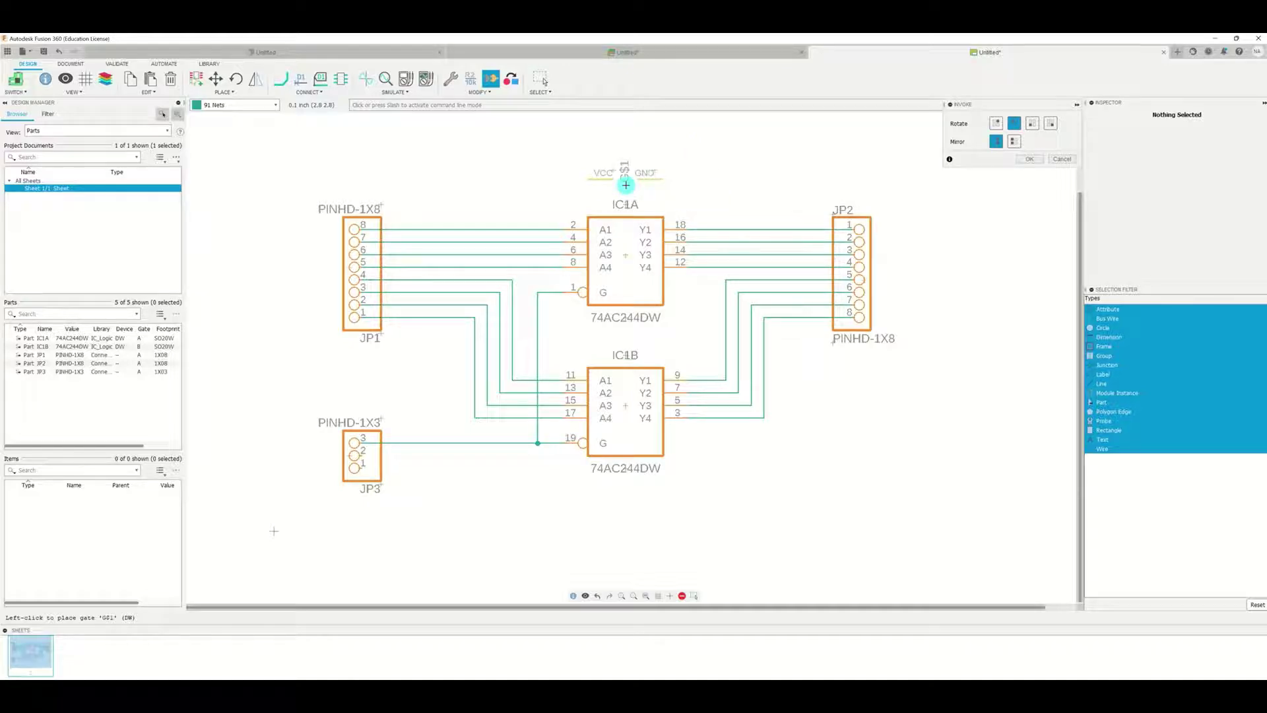
pyautogui.click(628, 180)
pyautogui.scroll(-2, 665, 486)
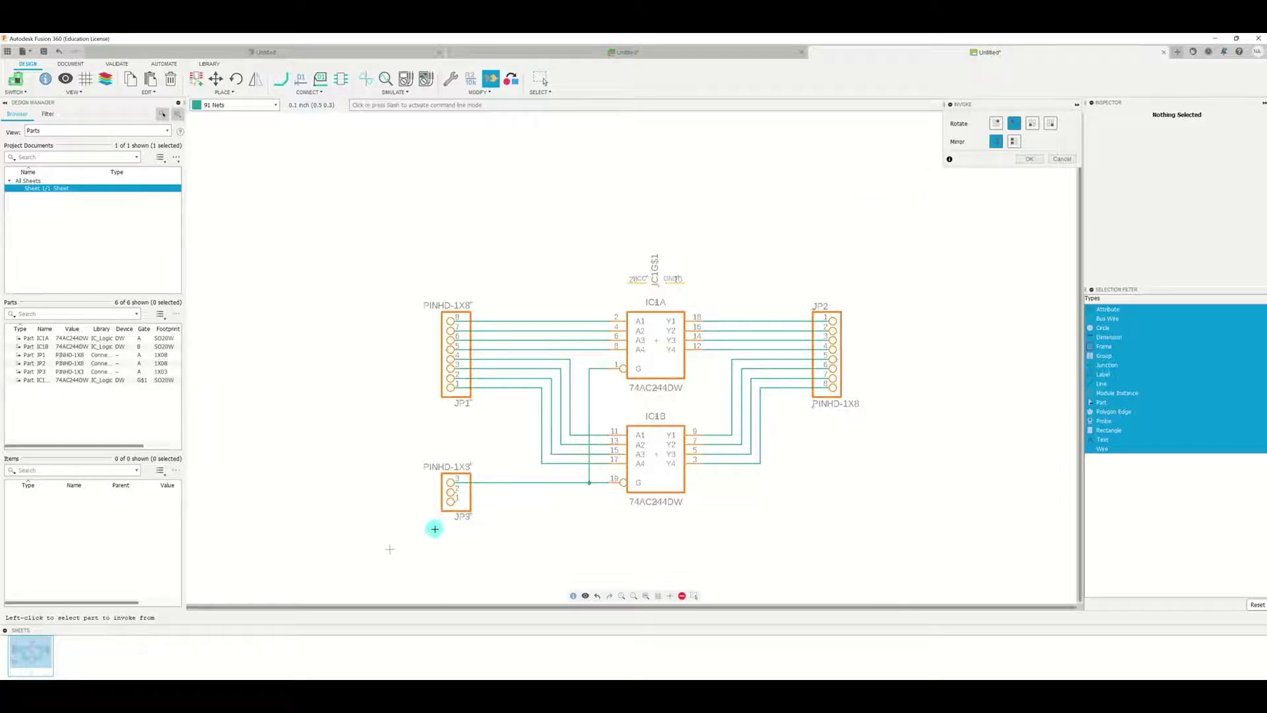
# Step: Search the part libraries for "*VCC*" to find a supply symbol
pyautogui.scroll(4, 467, 531)
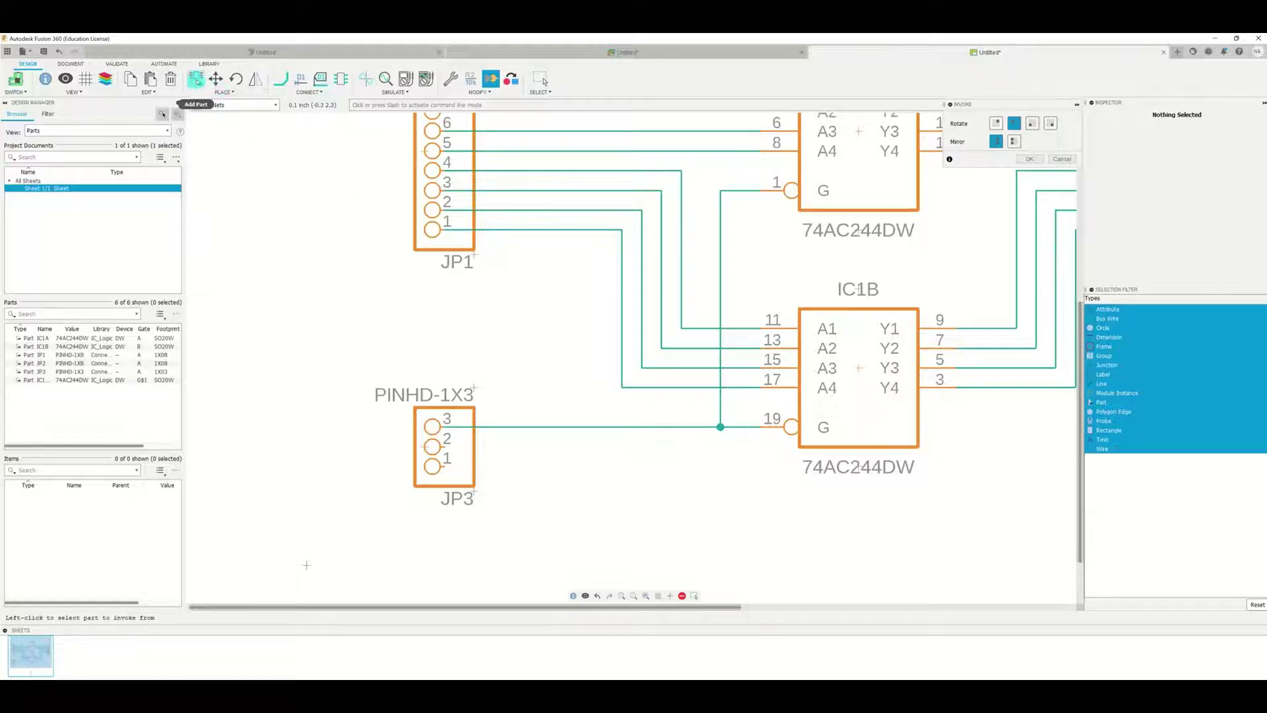
pyautogui.click(196, 79)
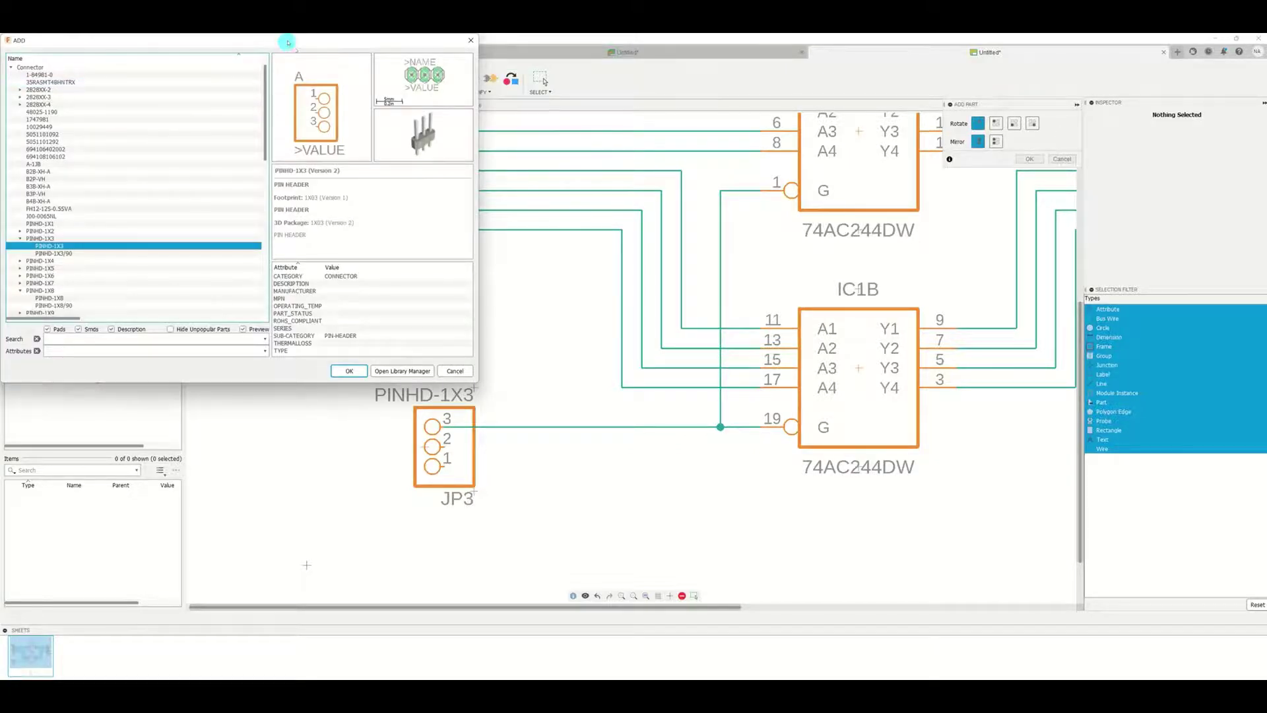
pyautogui.moveTo(289, 42); pyautogui.dragTo(691, 144)
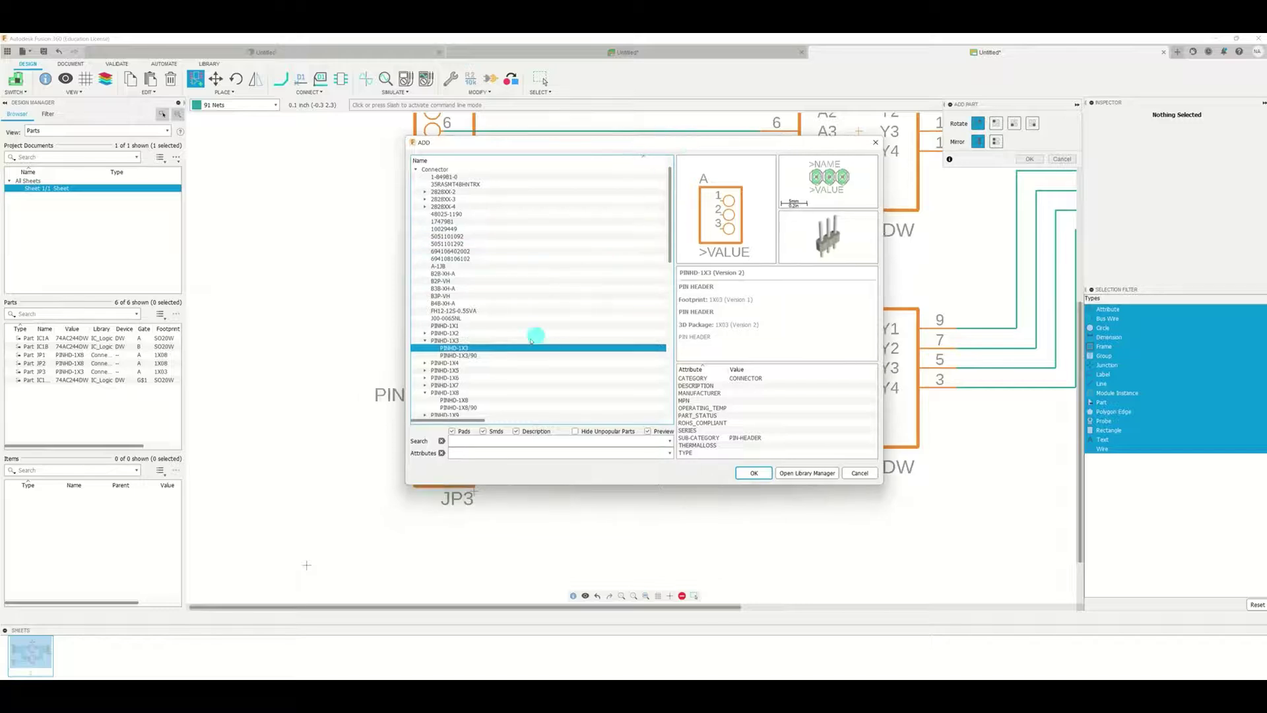
pyautogui.scroll(1, 505, 345)
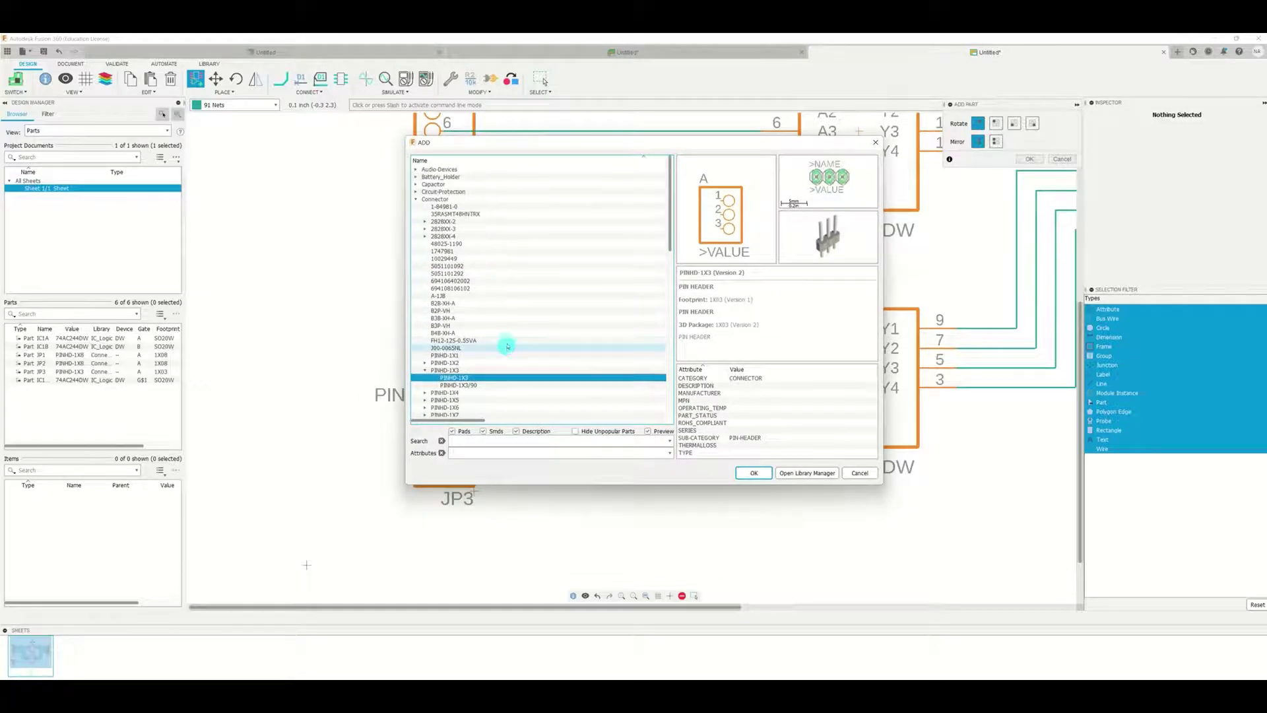
pyautogui.click(416, 199)
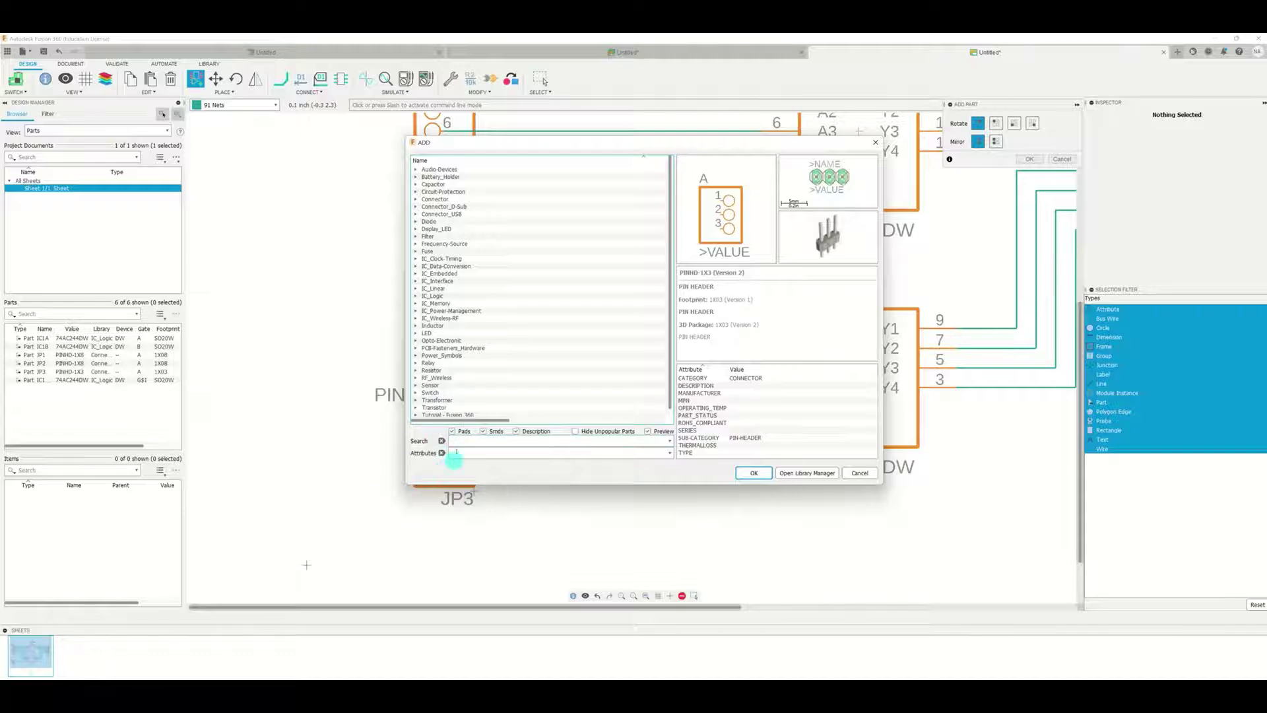
pyautogui.click(479, 440)
pyautogui.click(479, 448)
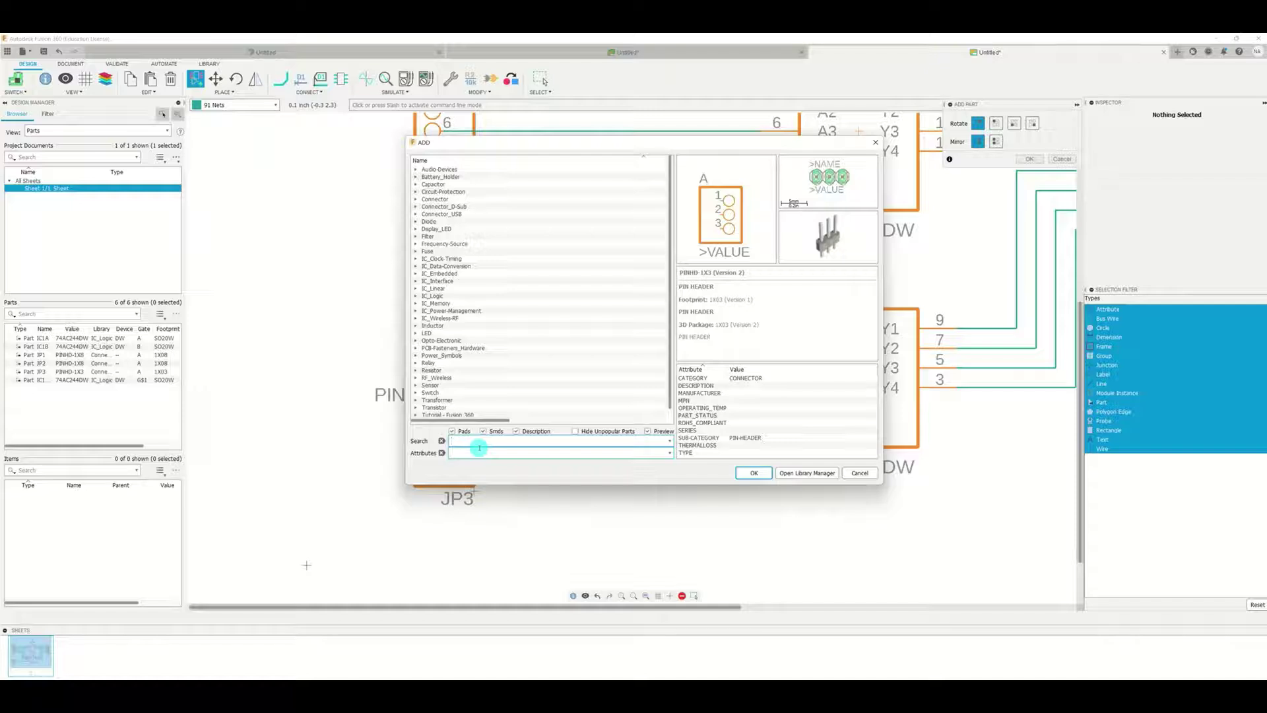
pyautogui.click(479, 441)
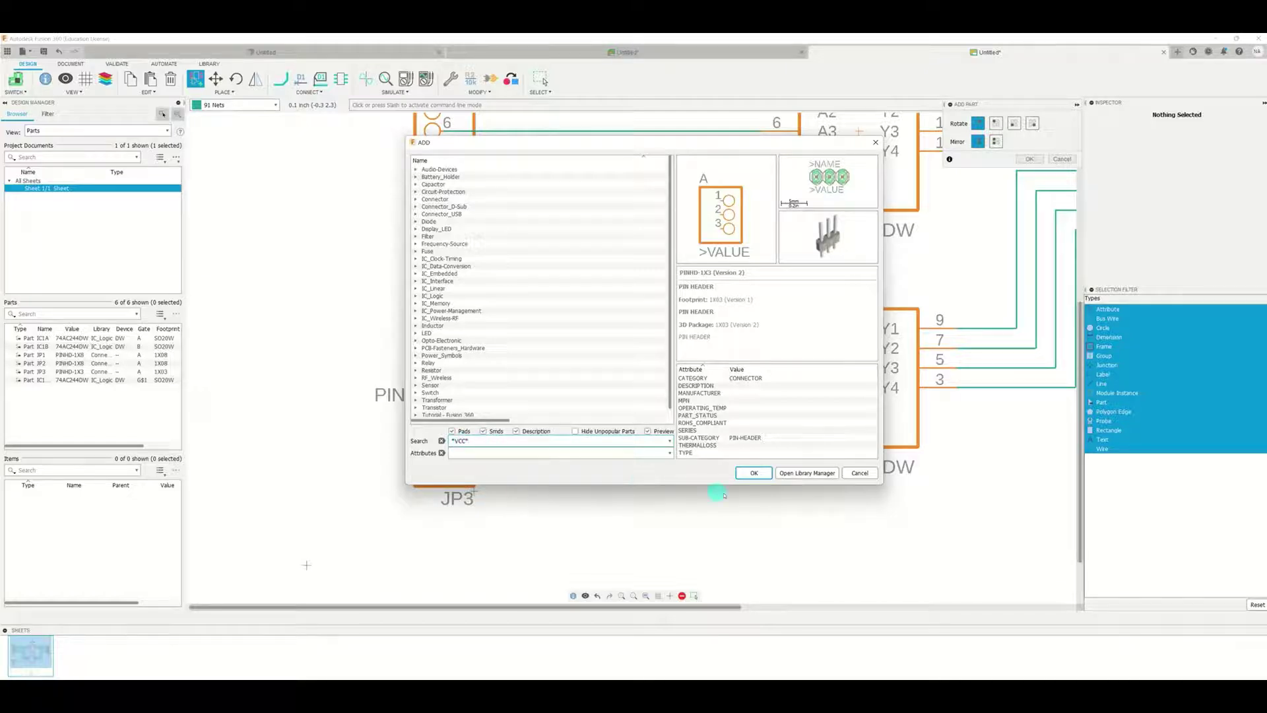
pyautogui.click(752, 473)
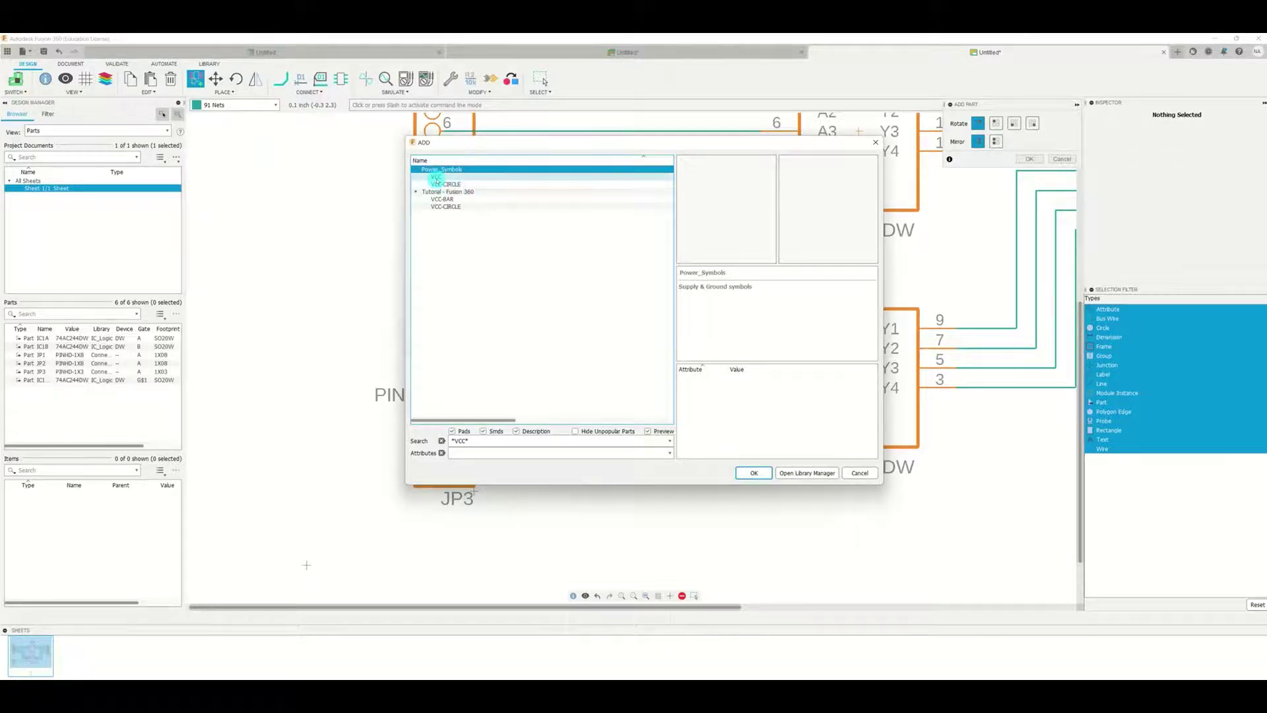
# Step: Preview the VCC supply symbol variants and choose the bar-style VCC from the Power_Symbols library for placement
pyautogui.click(436, 177)
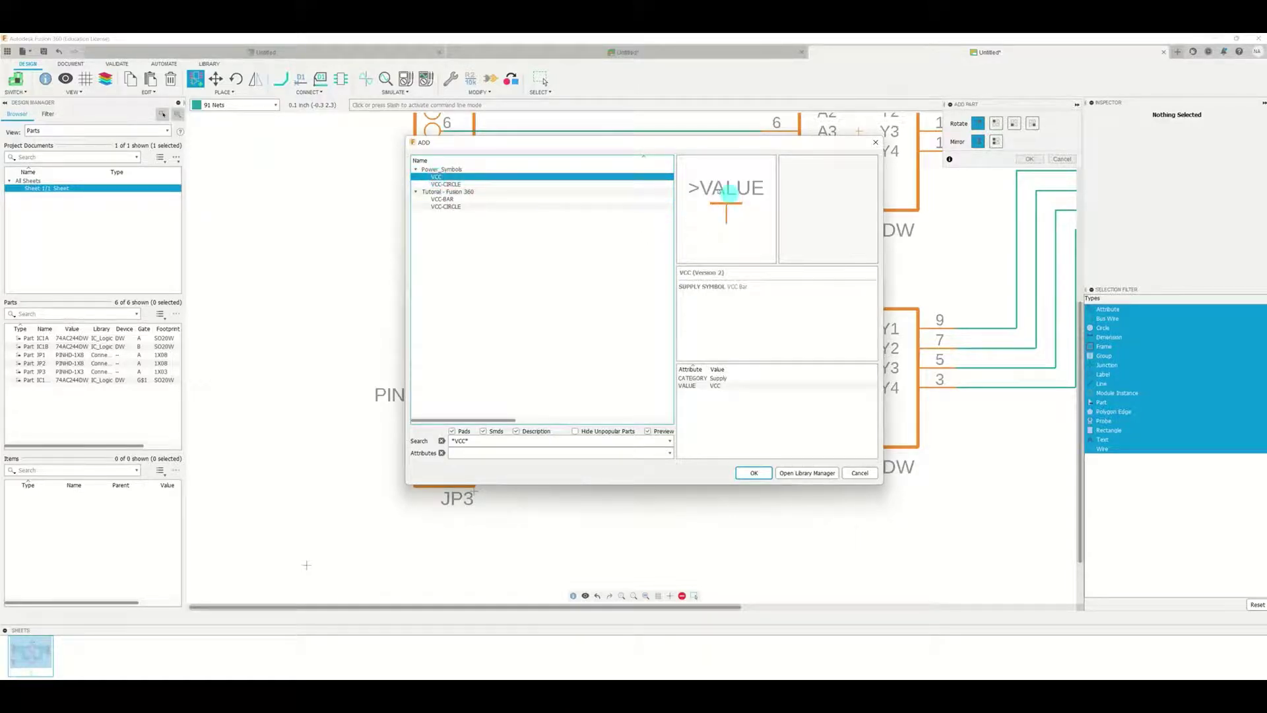
pyautogui.click(457, 185)
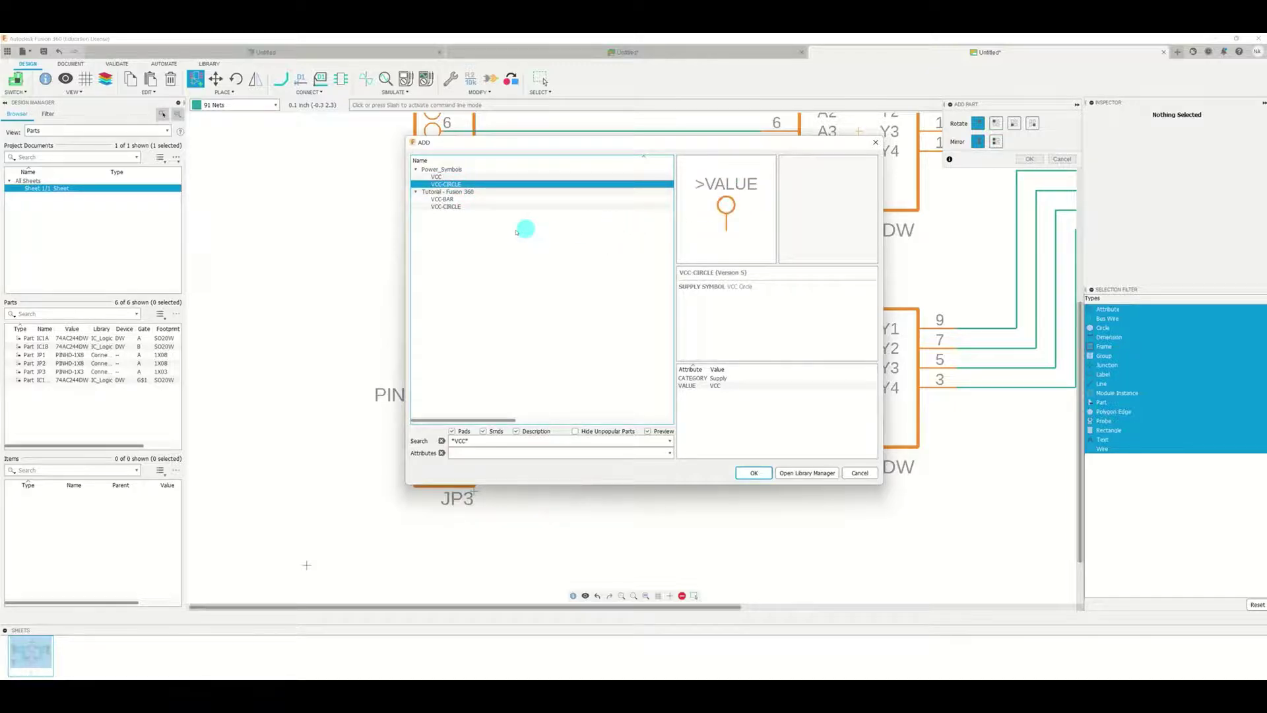
pyautogui.click(450, 200)
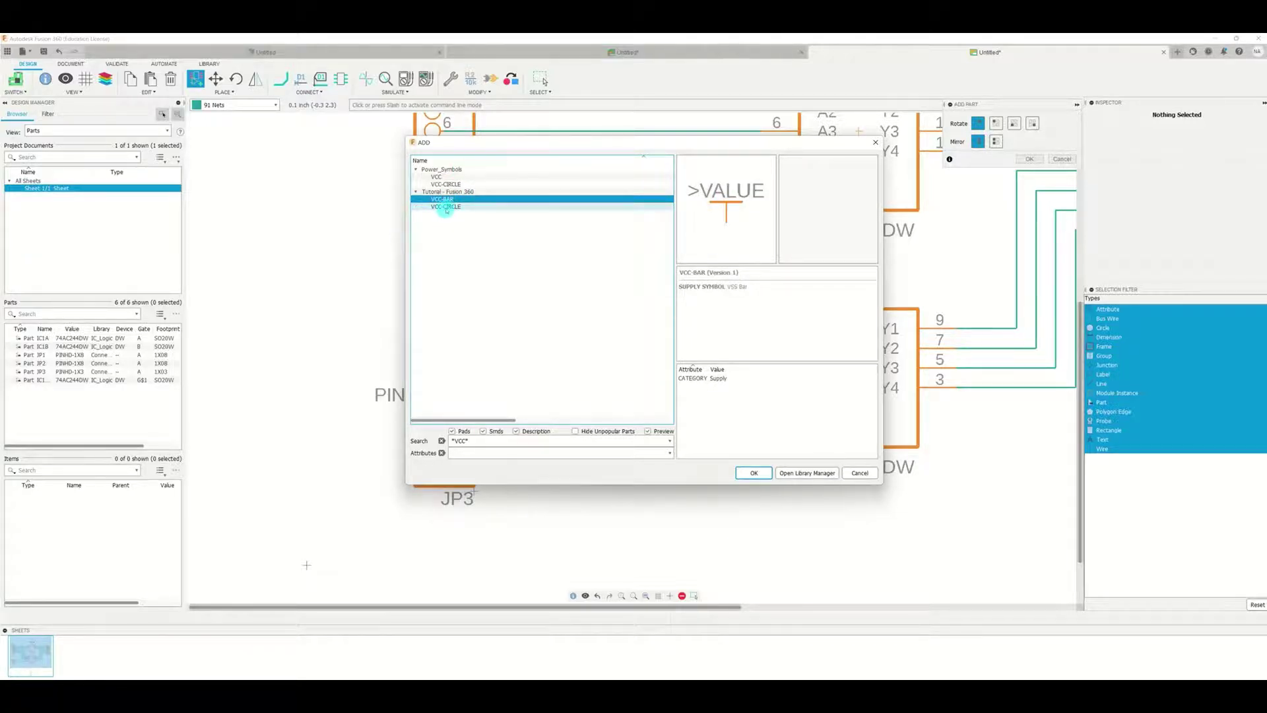
pyautogui.click(446, 207)
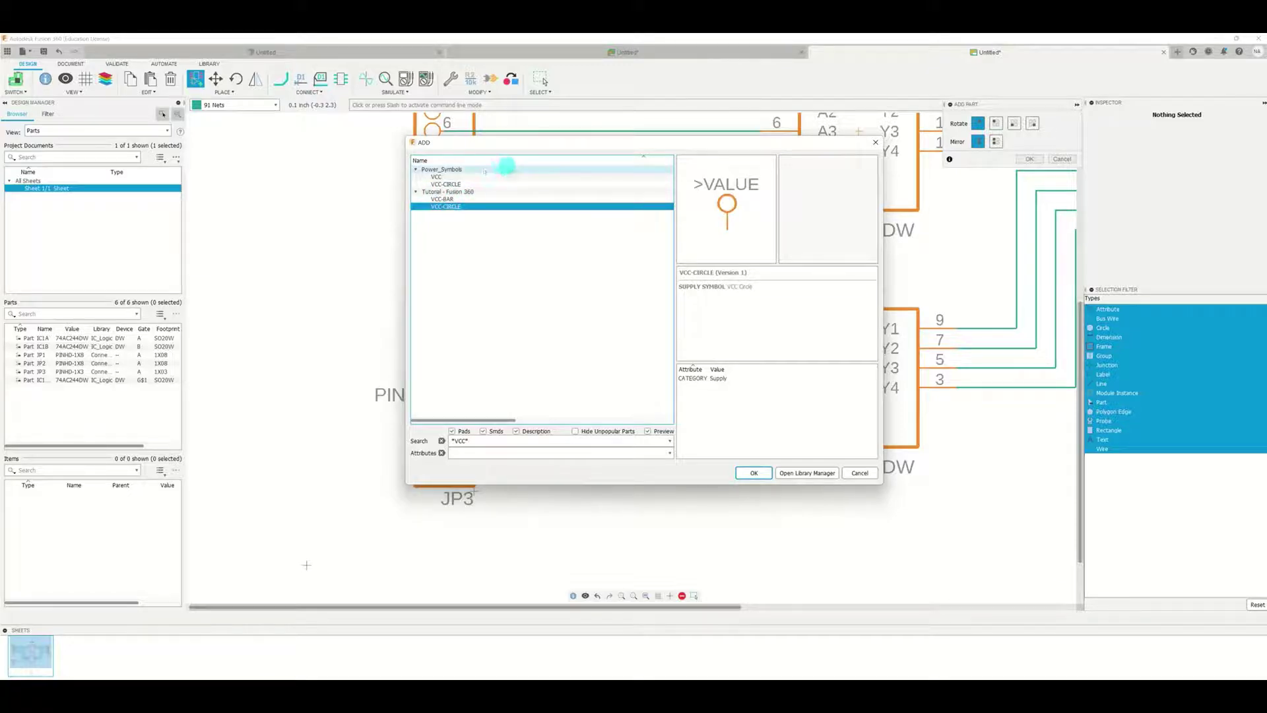
pyautogui.click(440, 176)
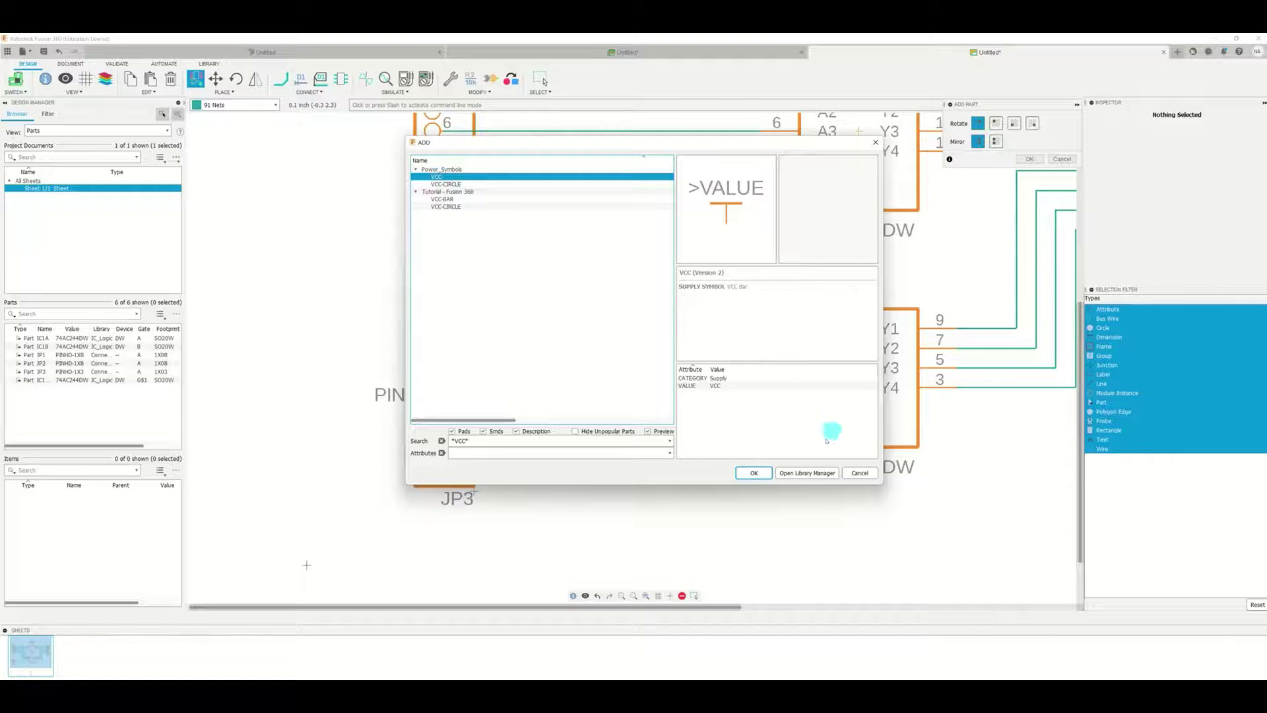
pyautogui.click(762, 472)
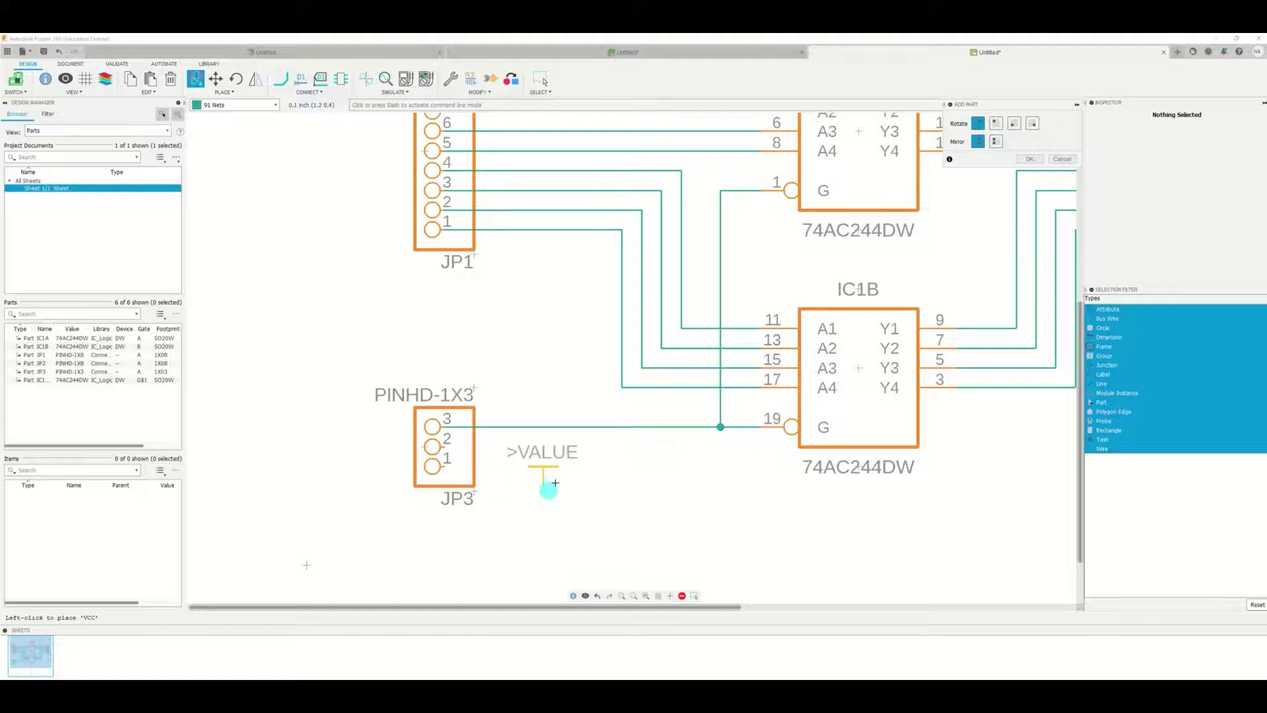
# Step: Place one upright VCC symbol above the net from JP3's pin 3, a short distance to the right of the header
pyautogui.rightClick(549, 496)
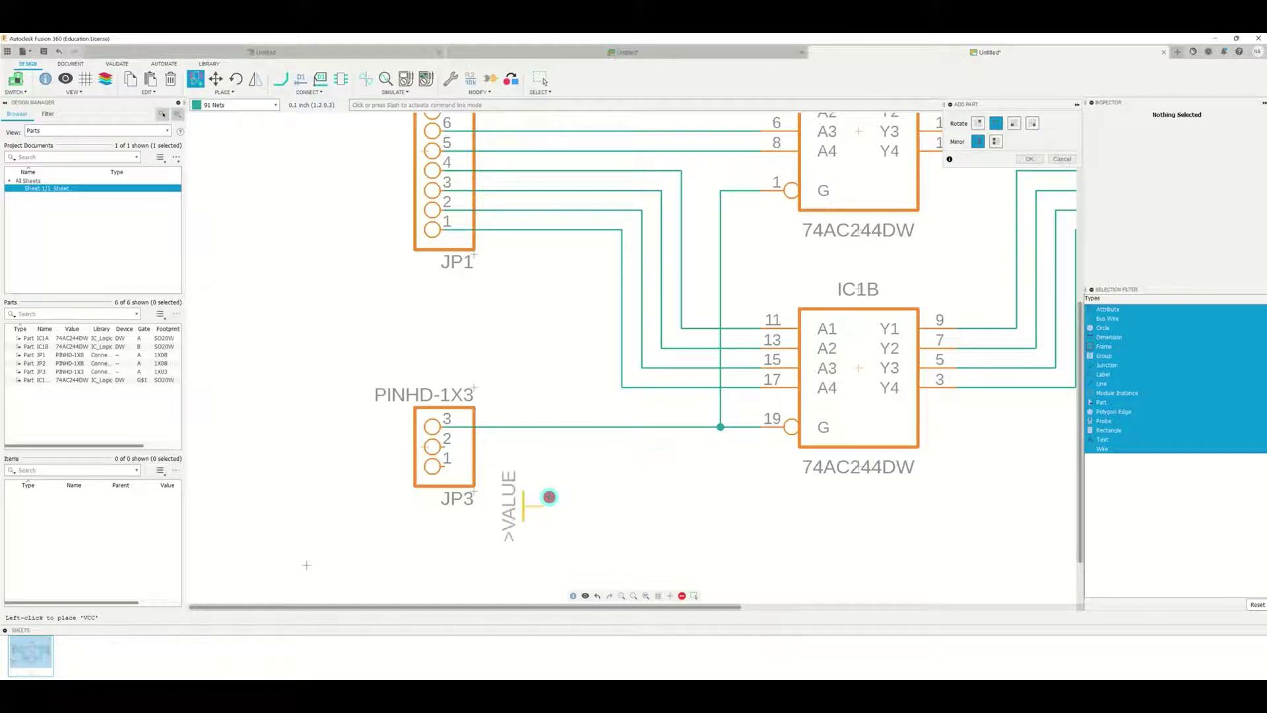
pyautogui.rightClick(549, 496)
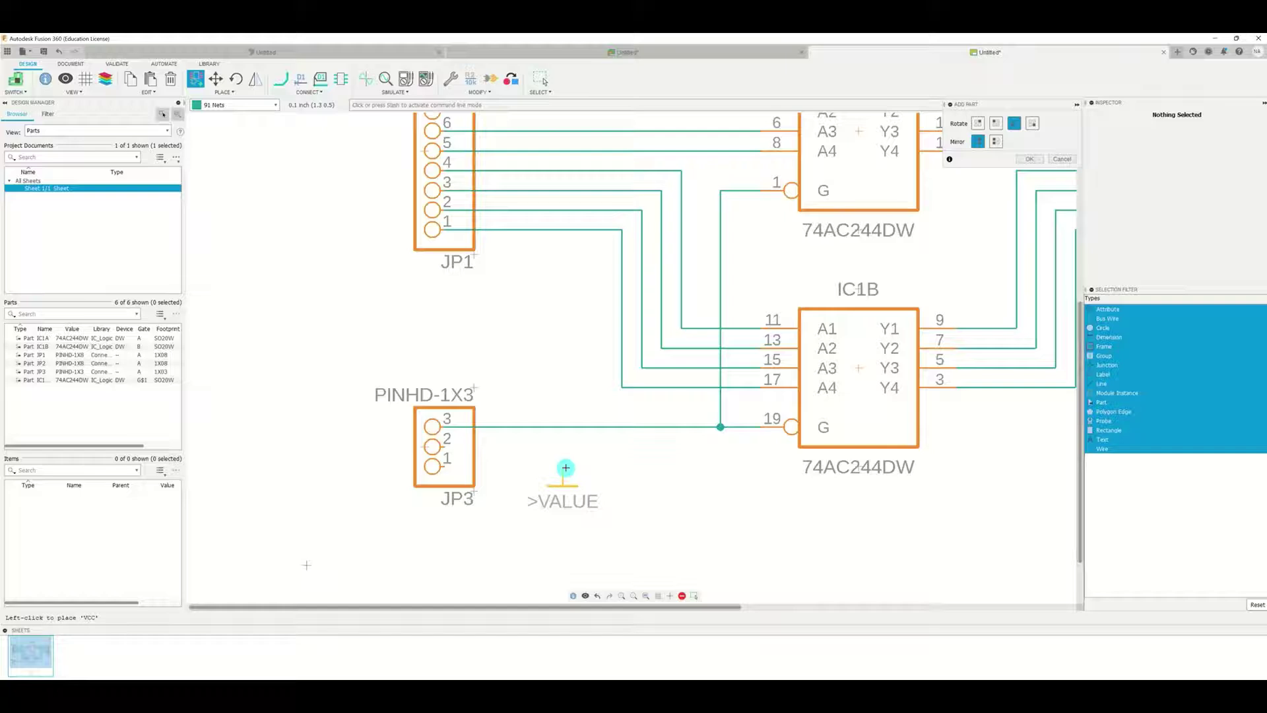
pyautogui.rightClick(566, 467)
pyautogui.rightClick(565, 467)
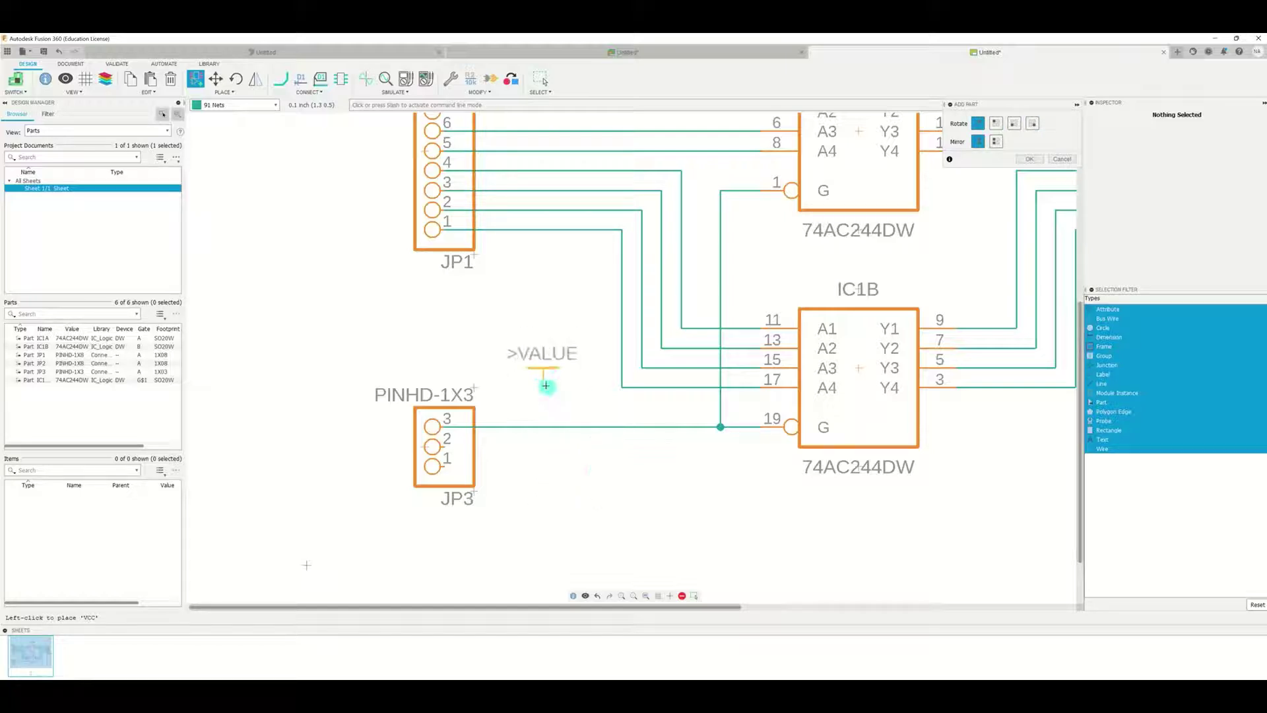
pyautogui.click(545, 385)
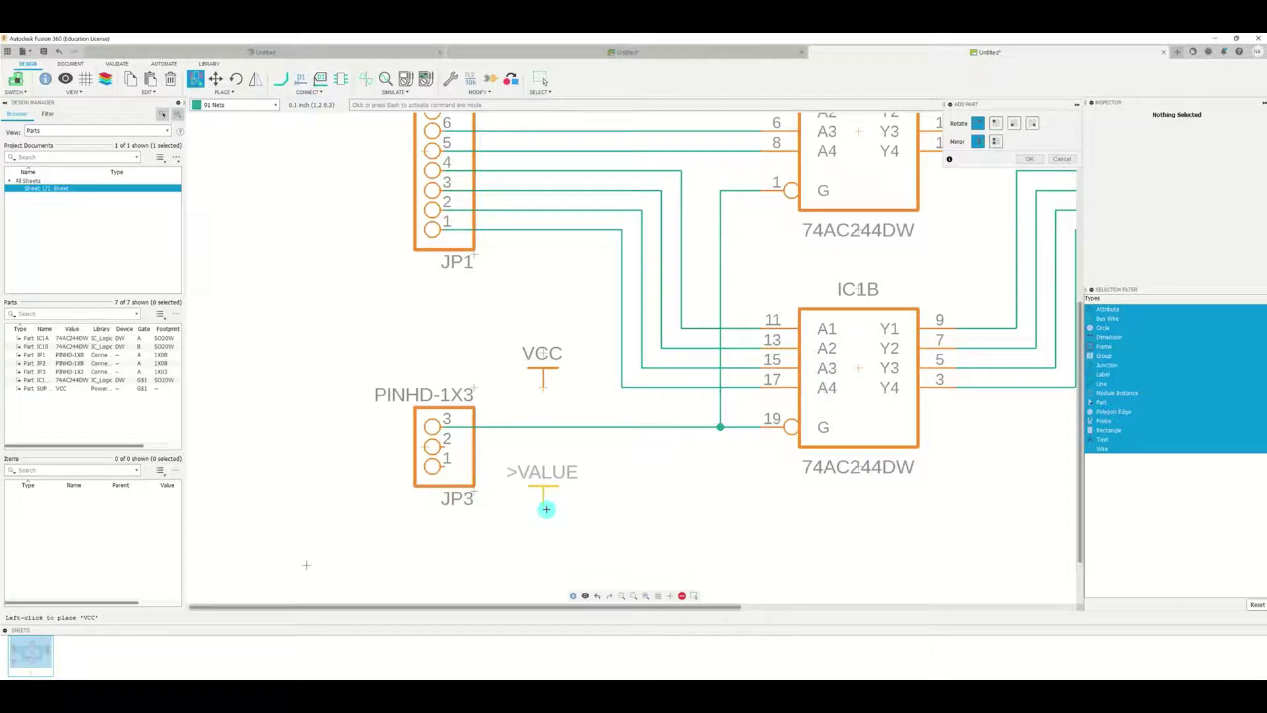
pyautogui.click(1060, 160)
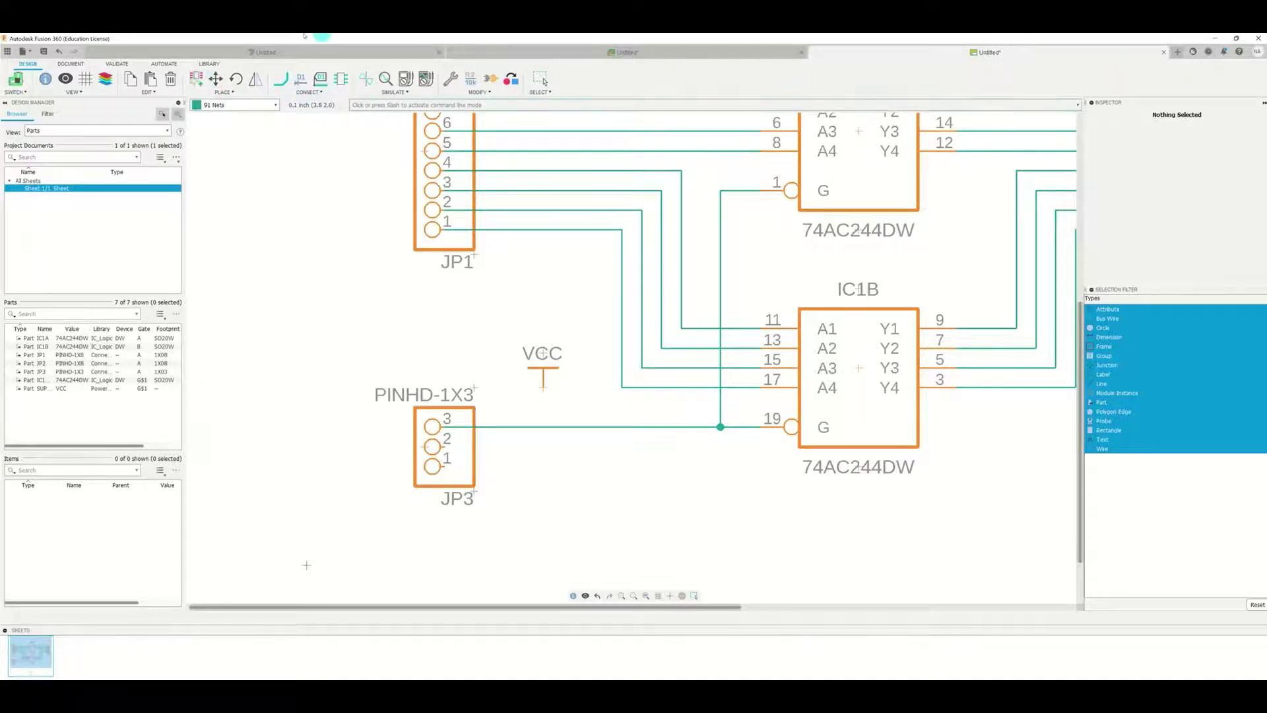
# Step: Search the part libraries for GND to find a ground symbol
pyautogui.click(196, 78)
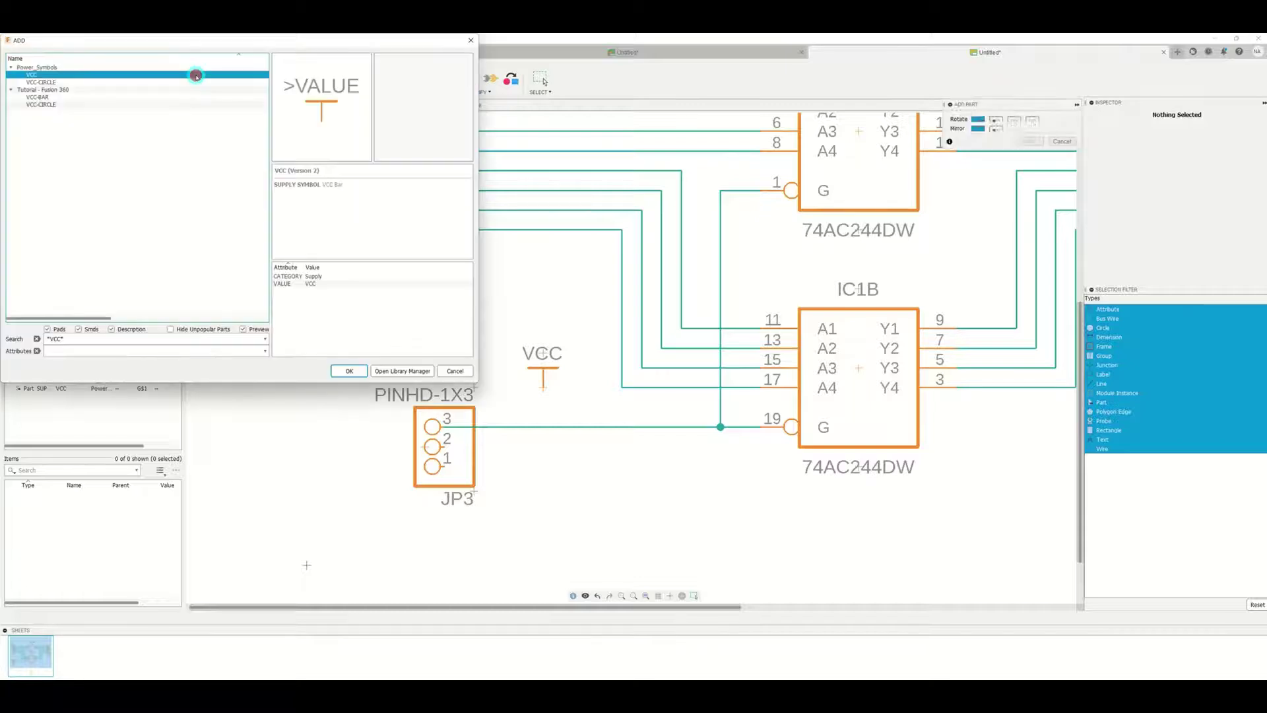
pyautogui.moveTo(233, 39); pyautogui.dragTo(749, 210)
pyautogui.click(587, 514)
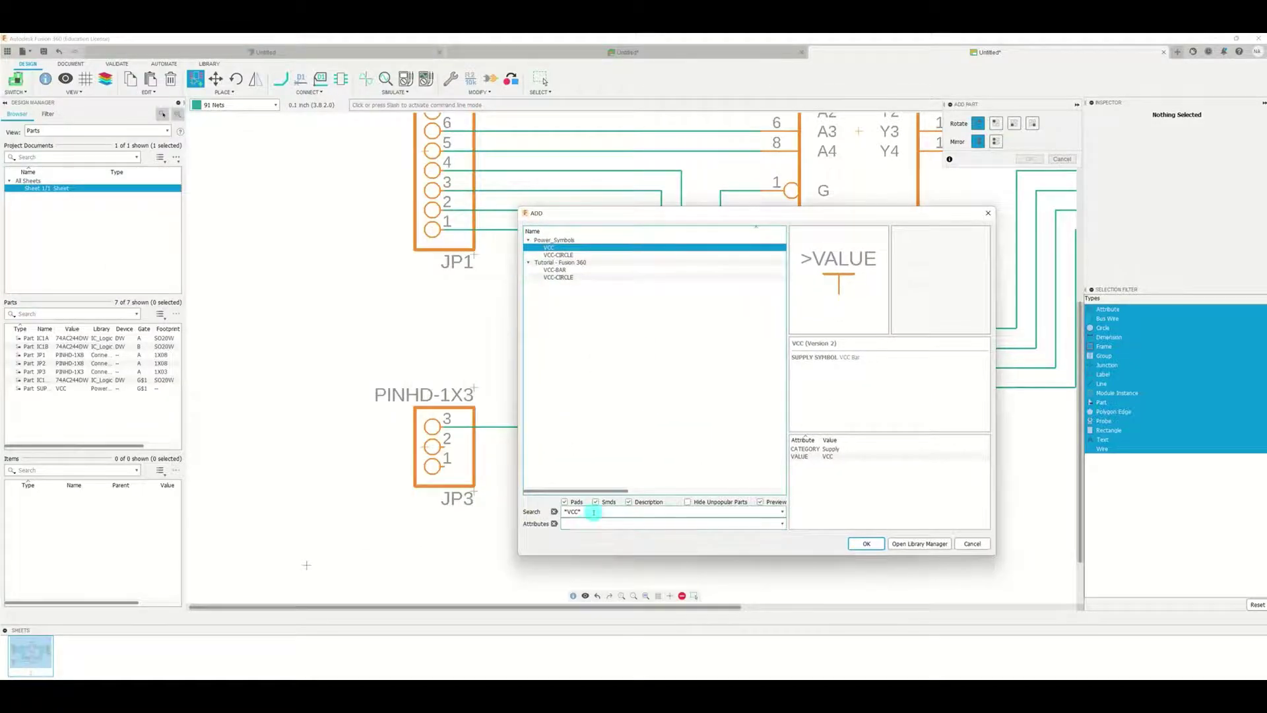
pyautogui.moveTo(593, 513); pyautogui.dragTo(518, 510)
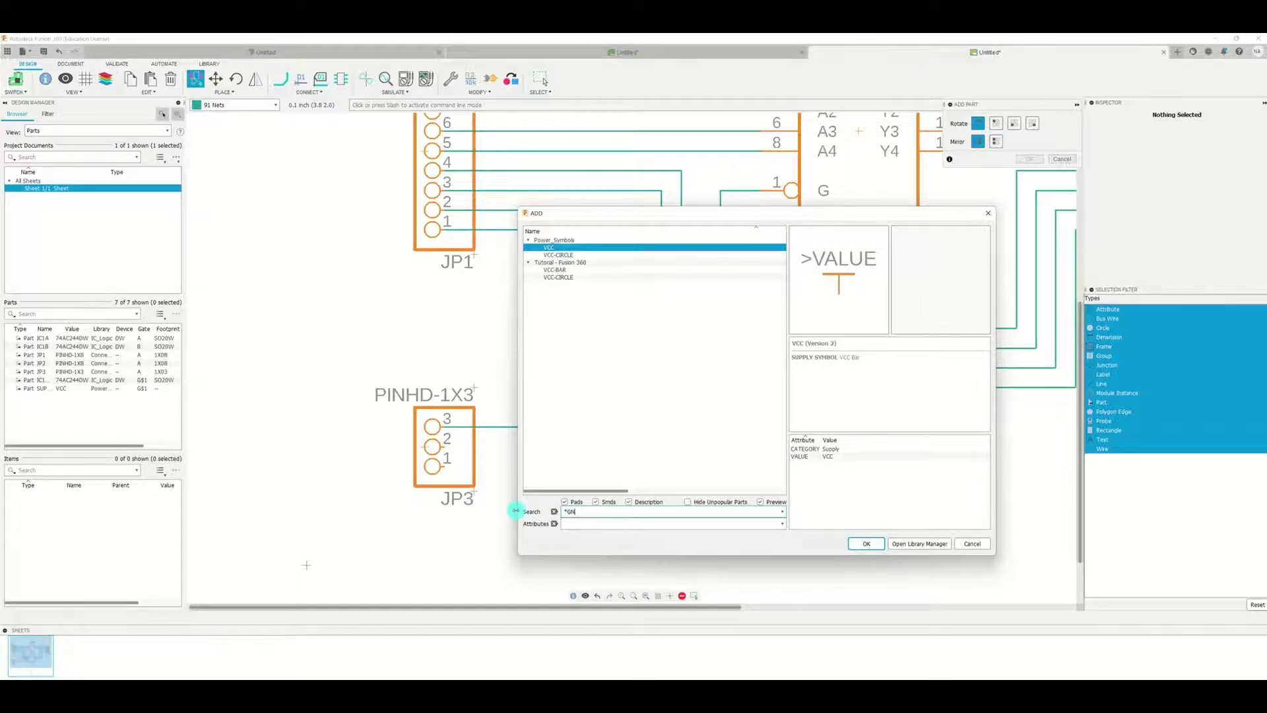
pyautogui.write('*GND')
pyautogui.press('Return')
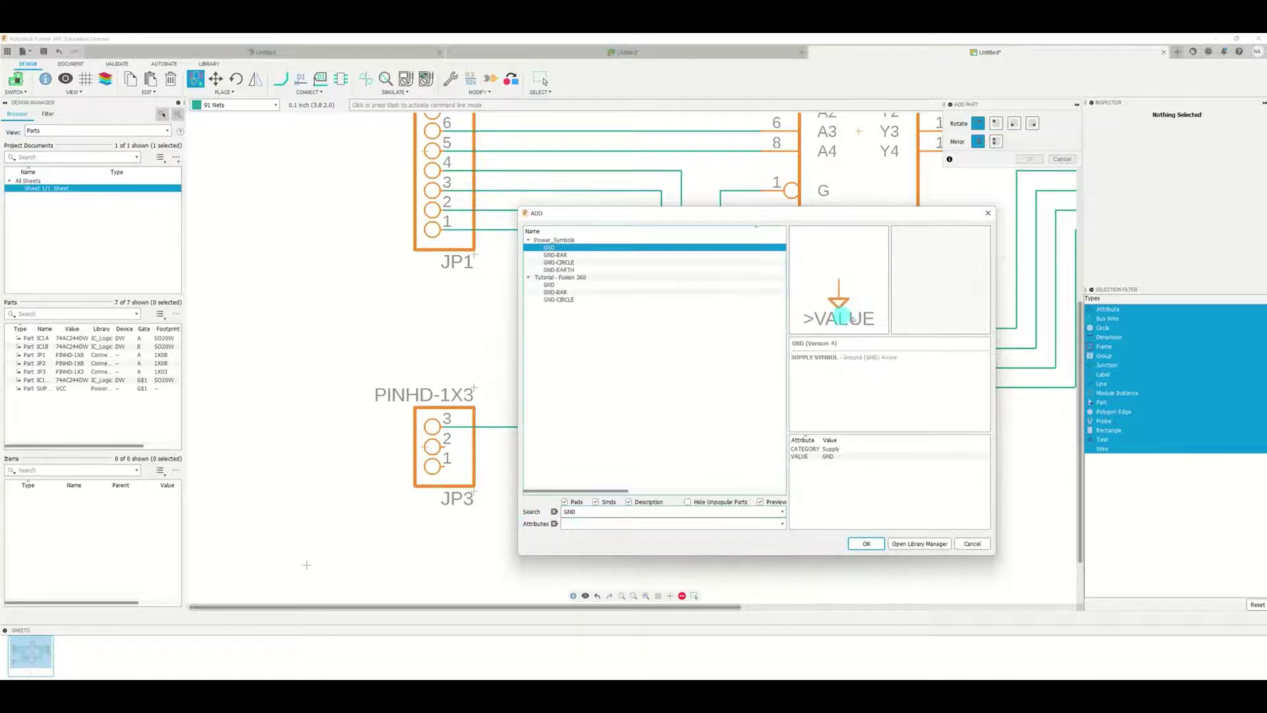
# Step: Preview the ground symbol variants and place the arrow-style GND from Power_Symbols directly below VCC, with its pin level with JP3's pin 1
pyautogui.click(561, 255)
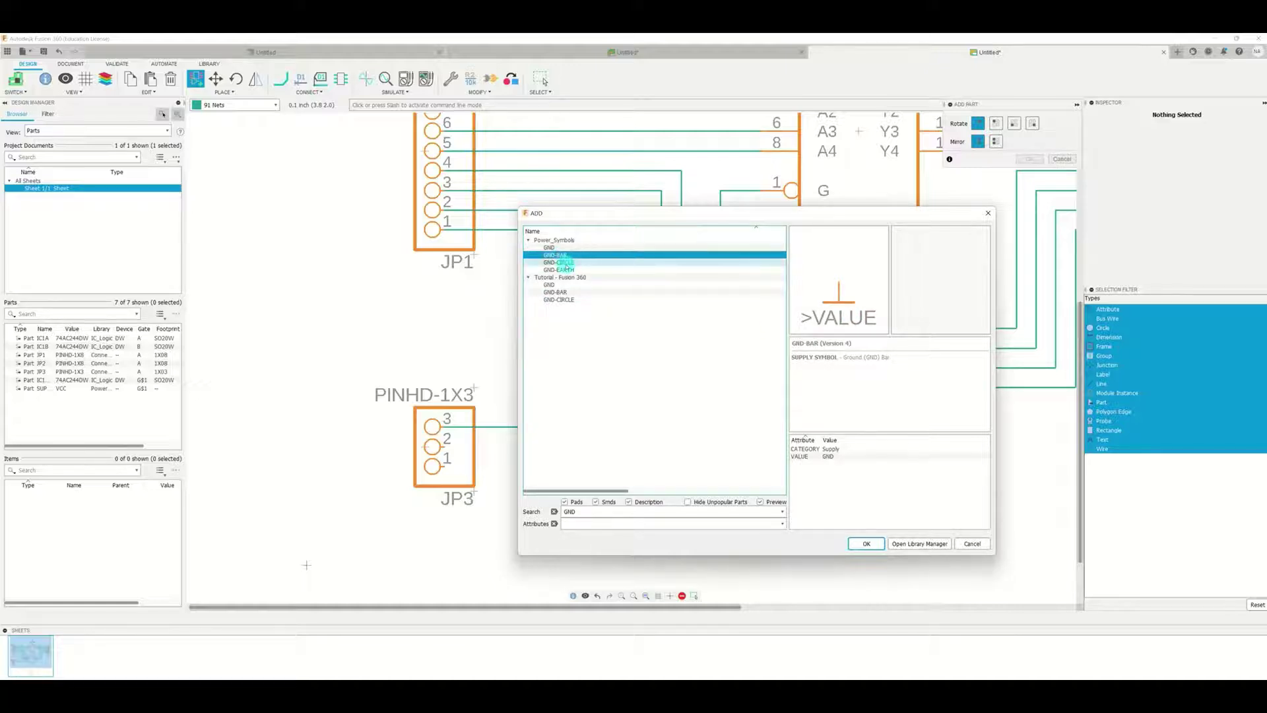
pyautogui.click(567, 263)
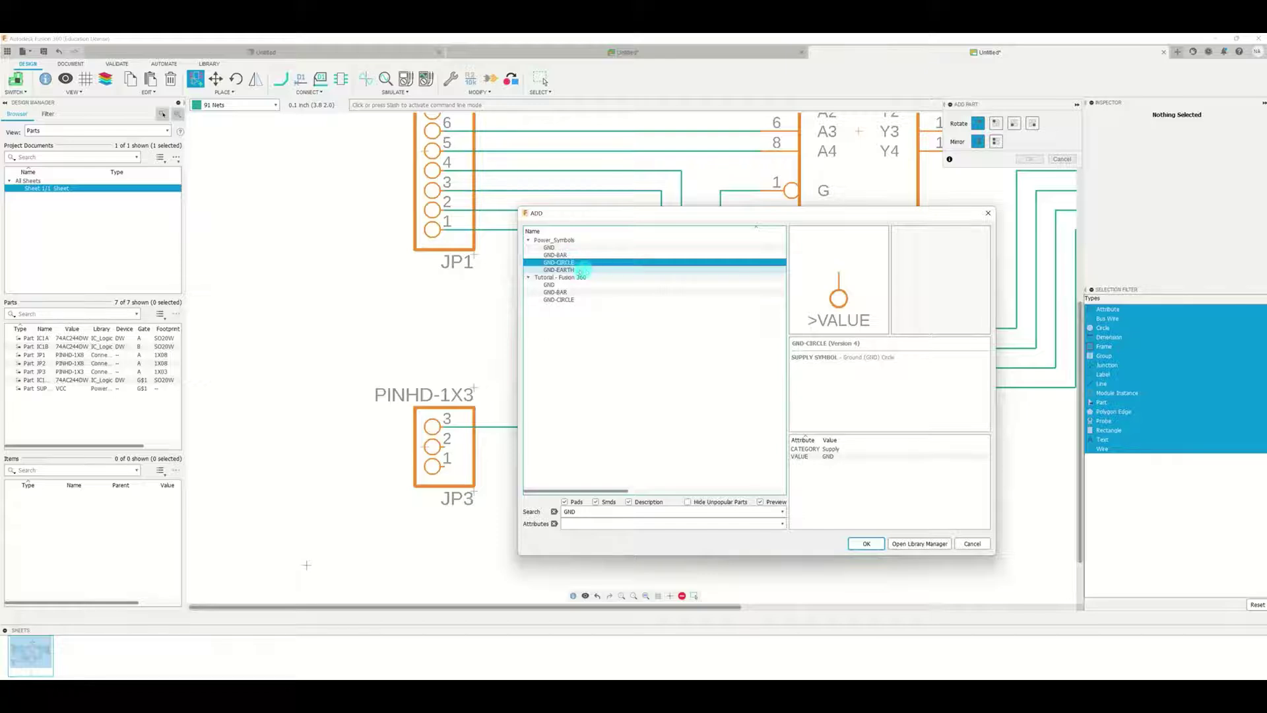
pyautogui.click(574, 271)
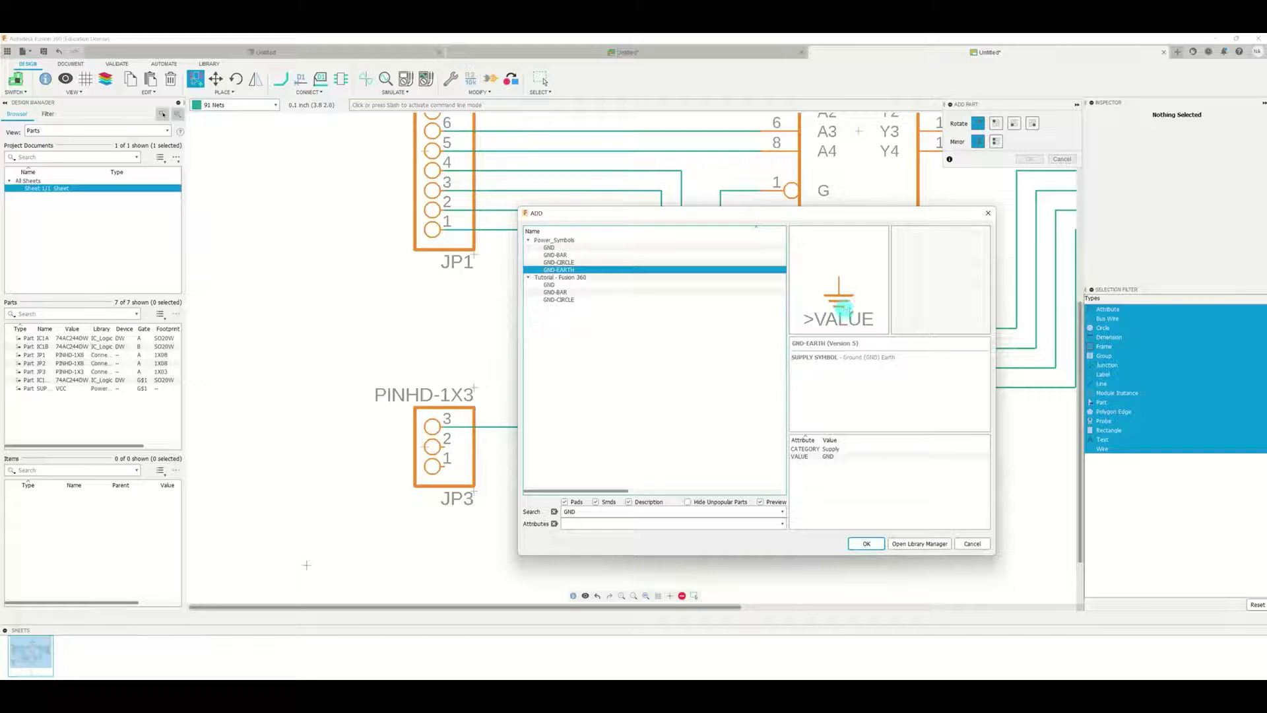
pyautogui.click(554, 247)
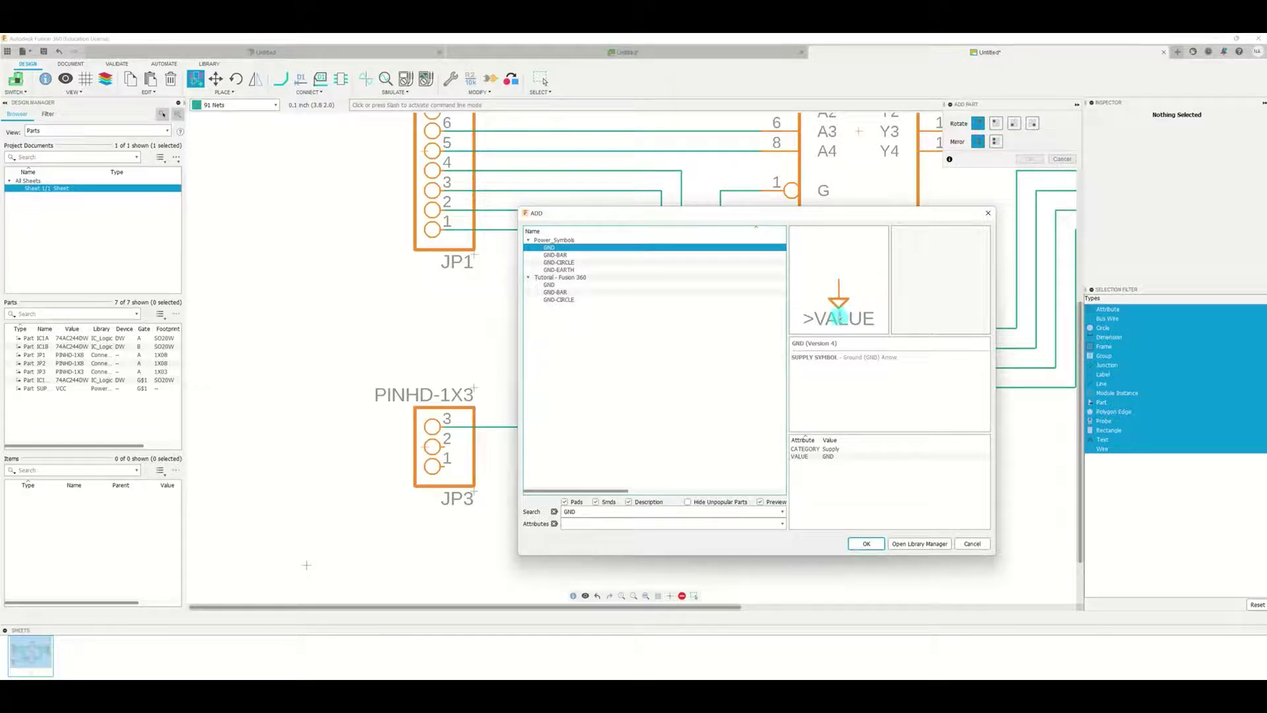
pyautogui.click(868, 545)
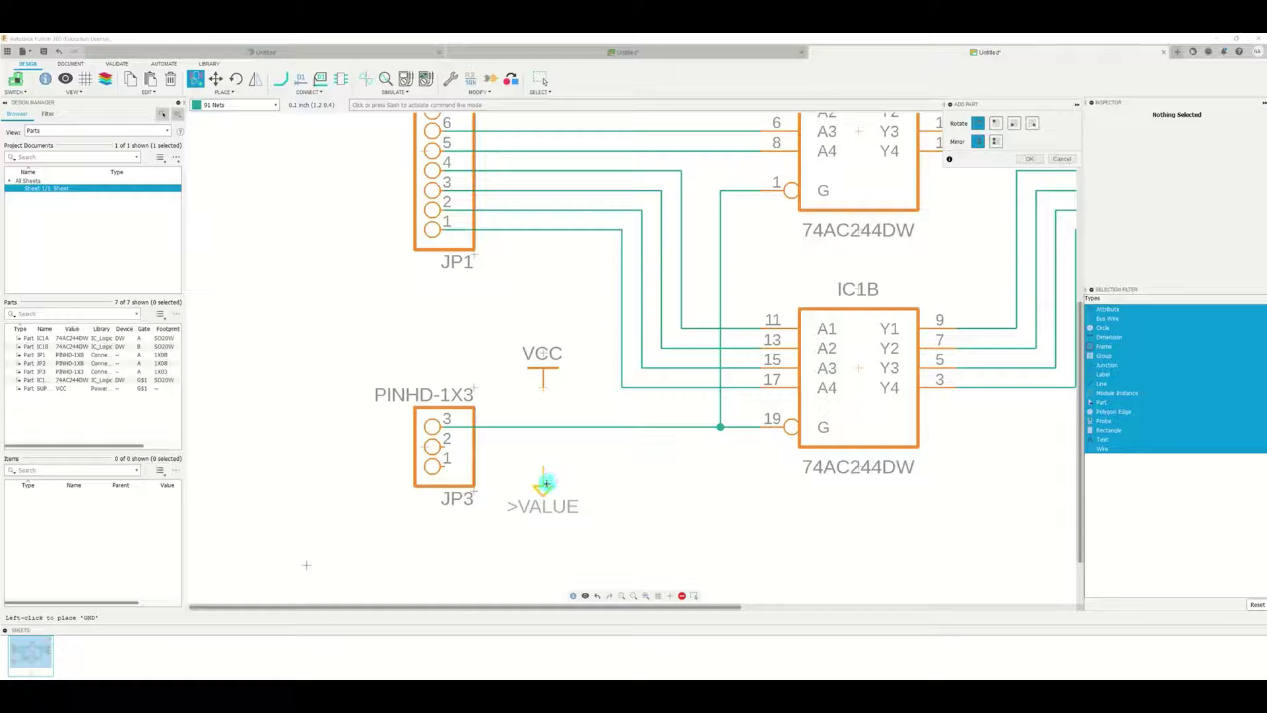
pyautogui.click(545, 486)
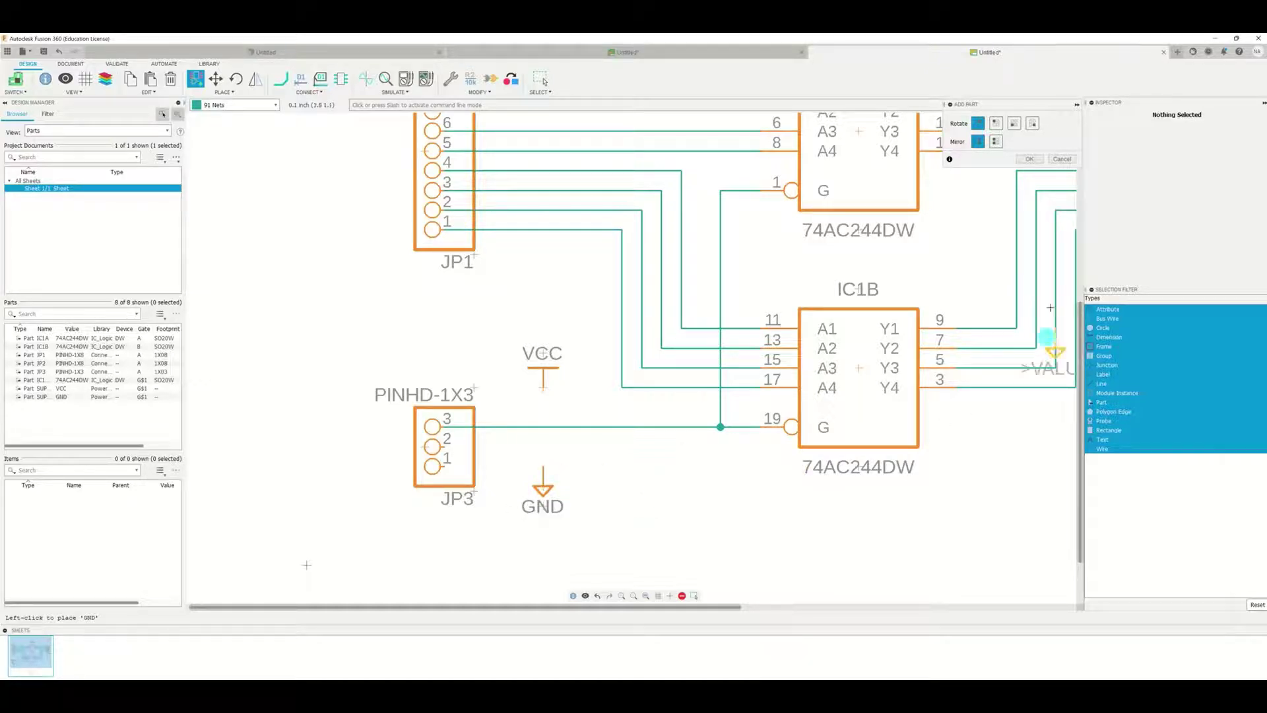
pyautogui.click(1060, 159)
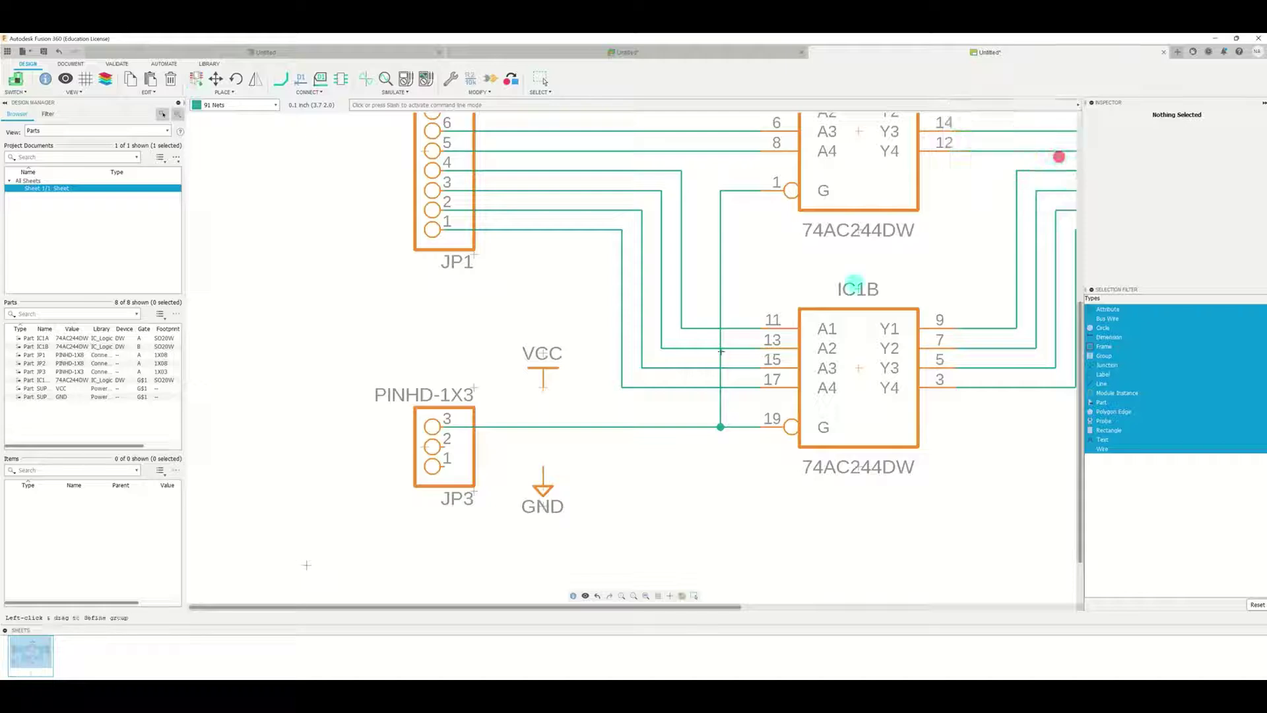
pyautogui.click(855, 285)
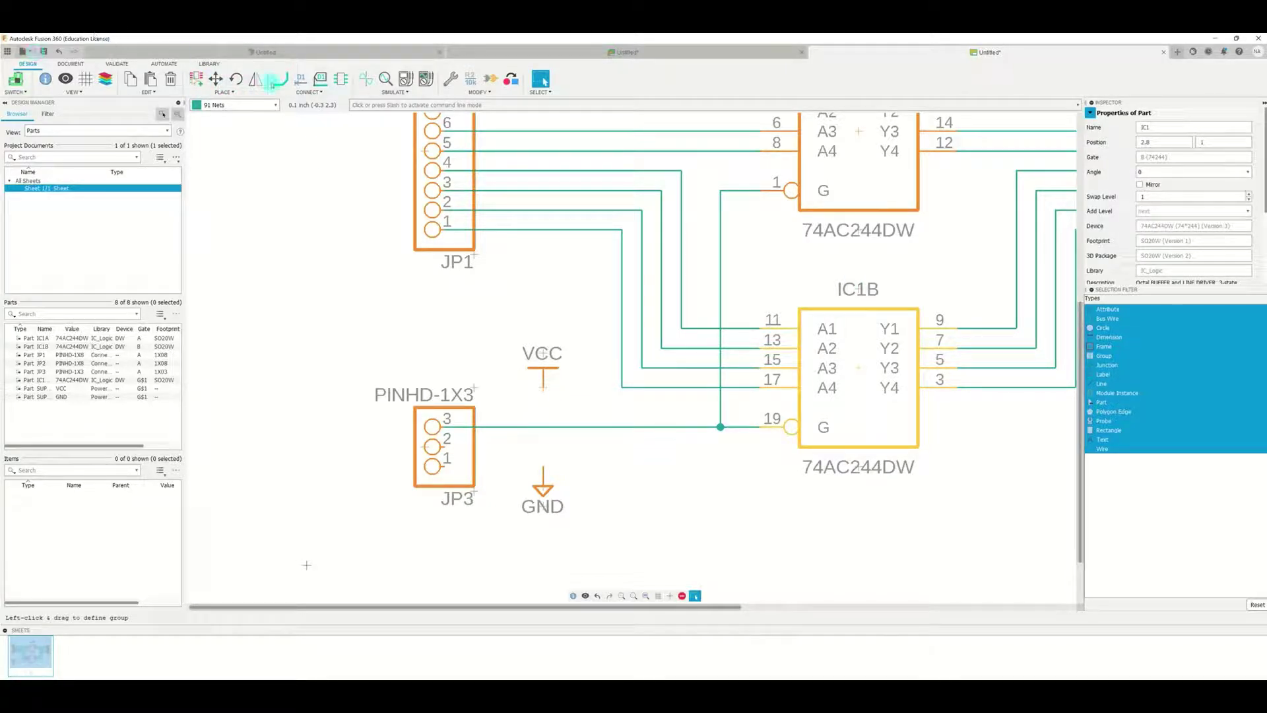
# Step: Draw nets connecting JP3's pin 2 to the VCC symbol and pin 1 to the GND symbol
pyautogui.click(278, 82)
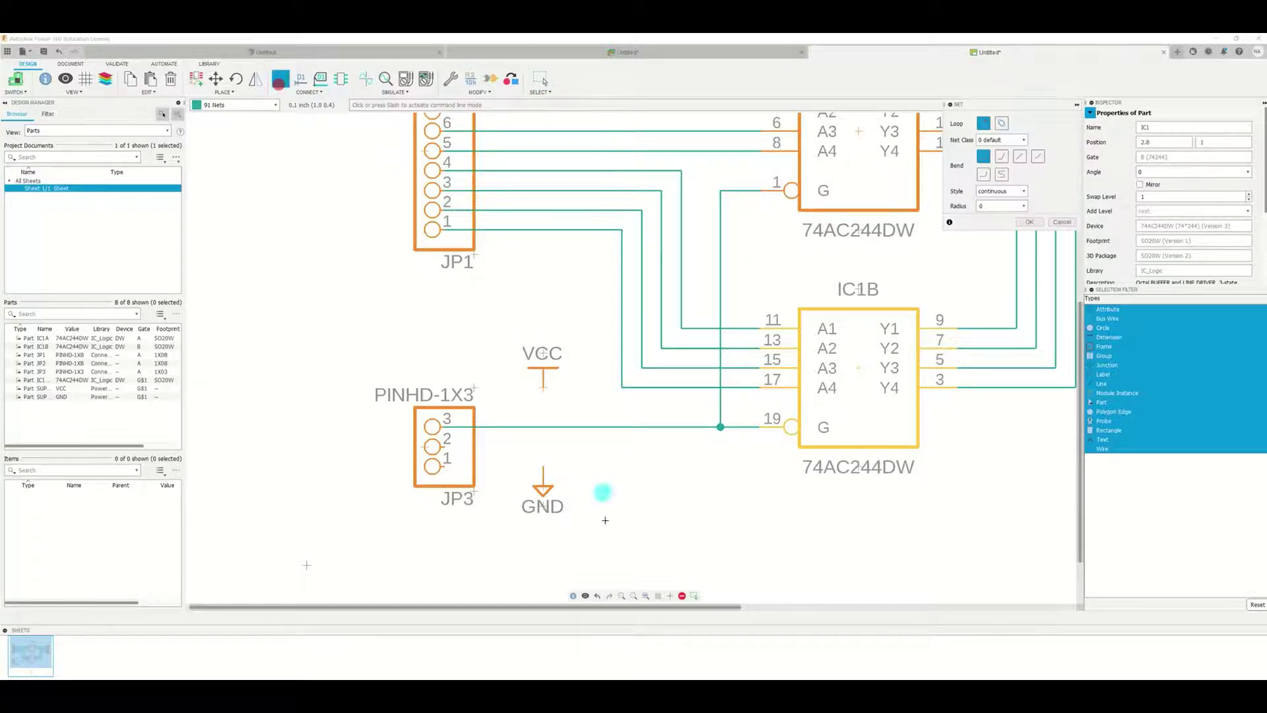
pyautogui.click(446, 445)
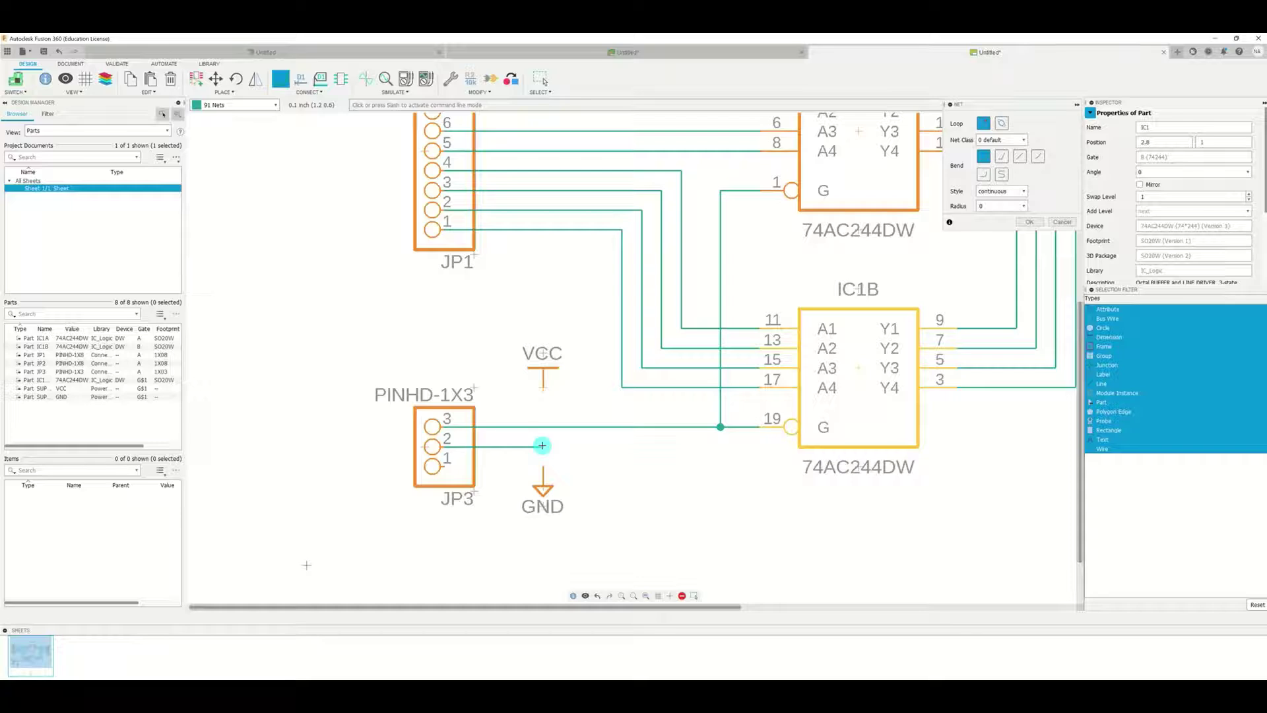
pyautogui.click(543, 388)
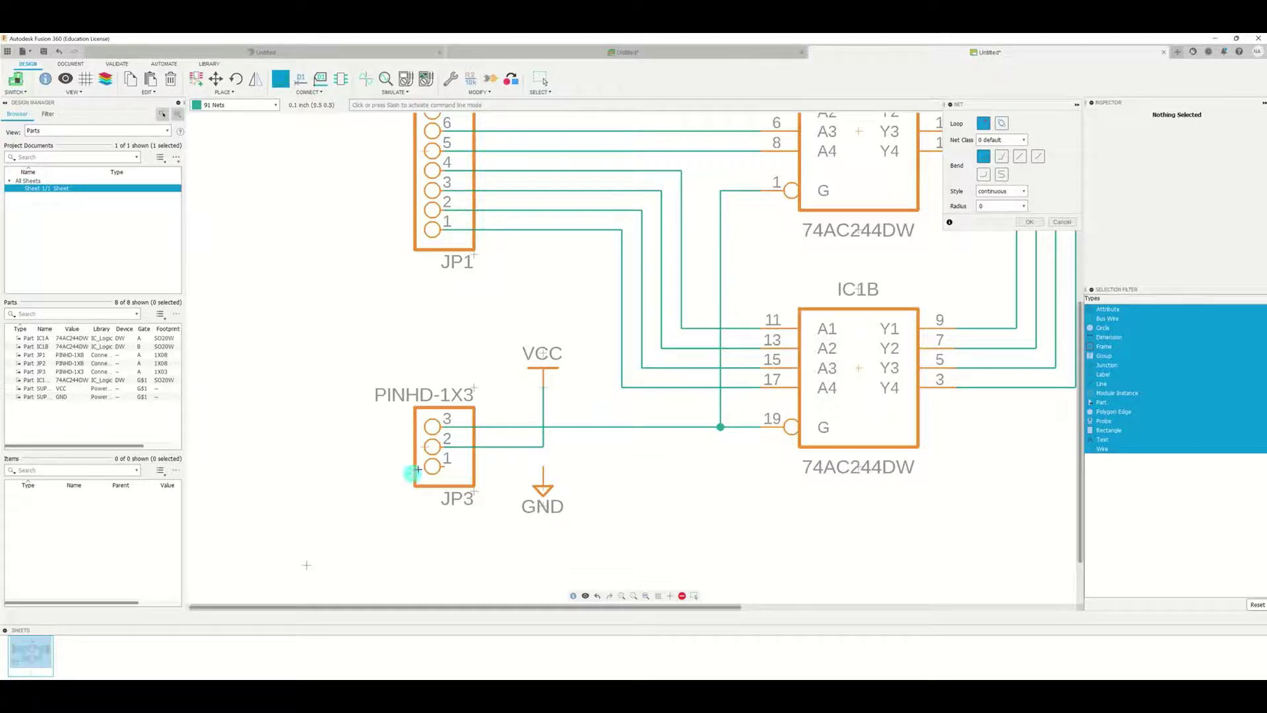
pyautogui.click(442, 467)
pyautogui.click(542, 467)
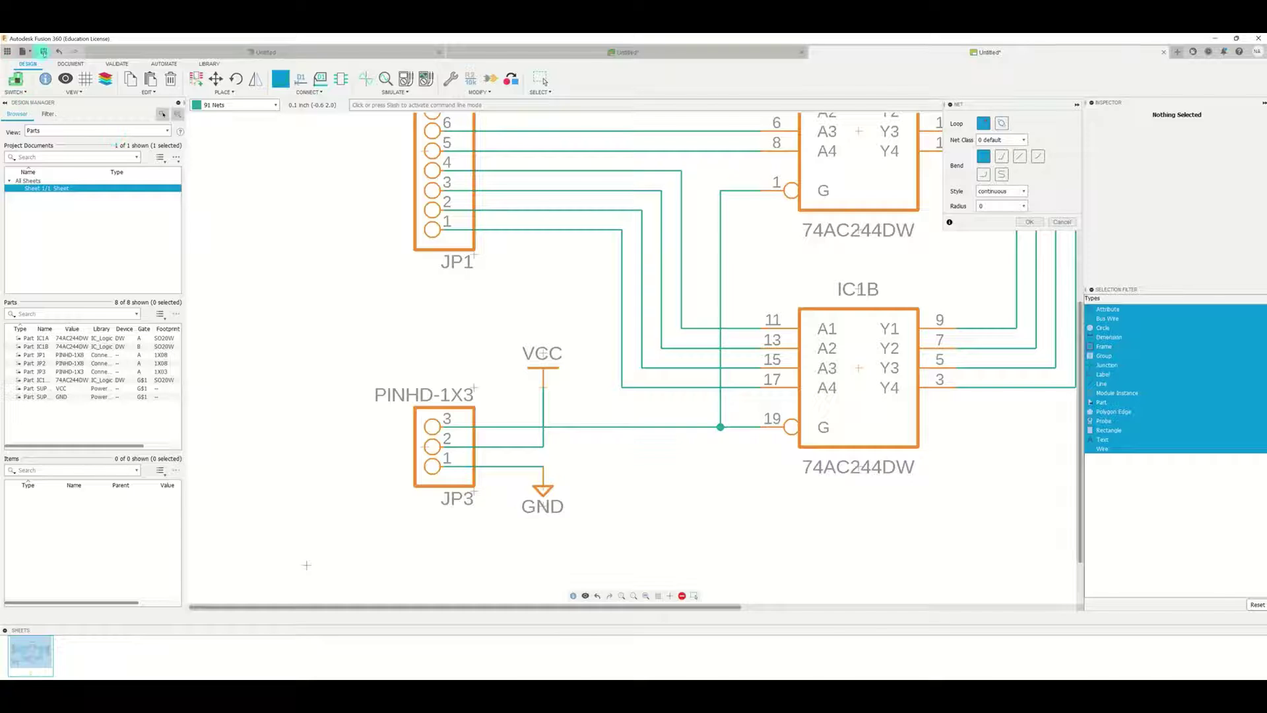
# Step: Start saving the schematic and name it Driver_SCH
pyautogui.click(44, 52)
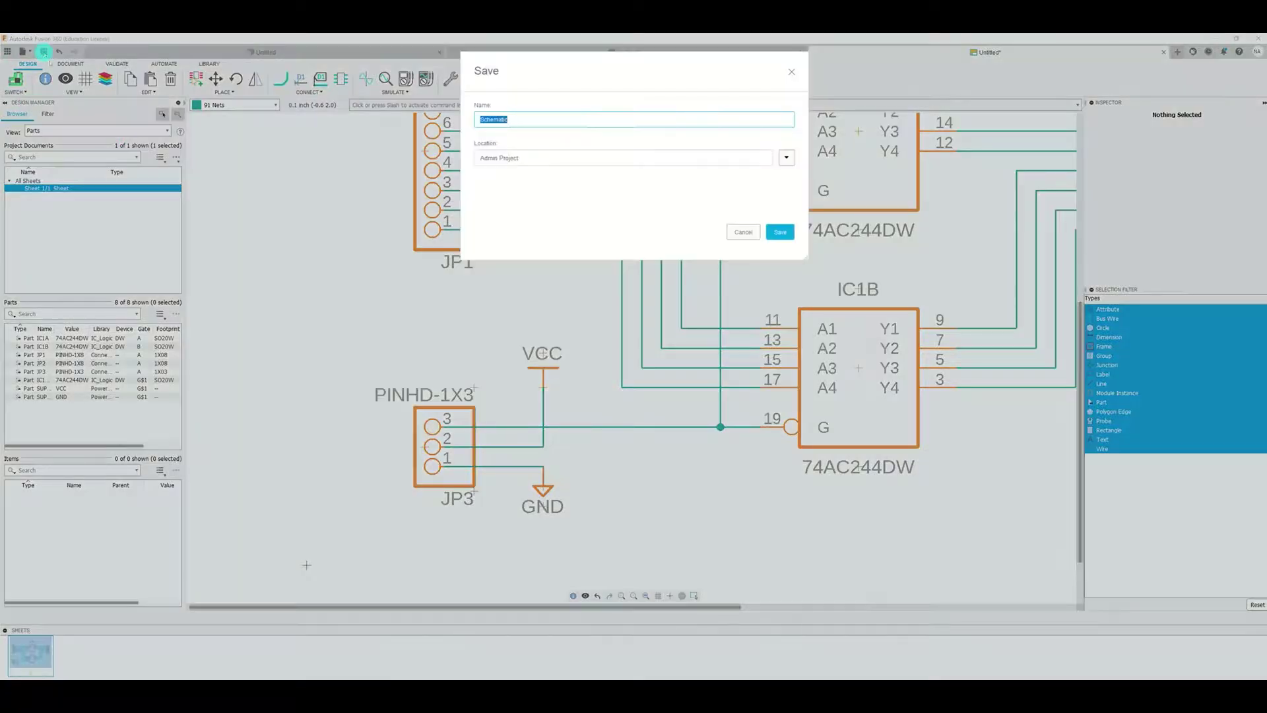
pyautogui.click(539, 119)
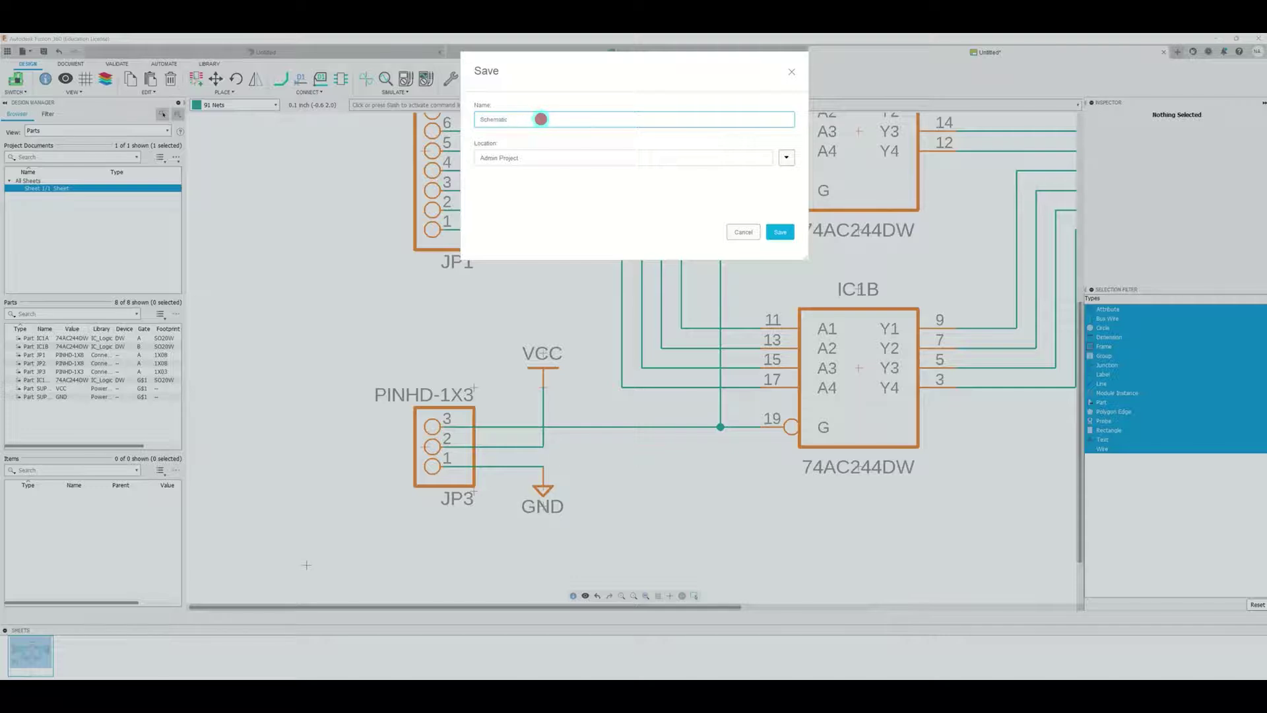
pyautogui.doubleClick(539, 119)
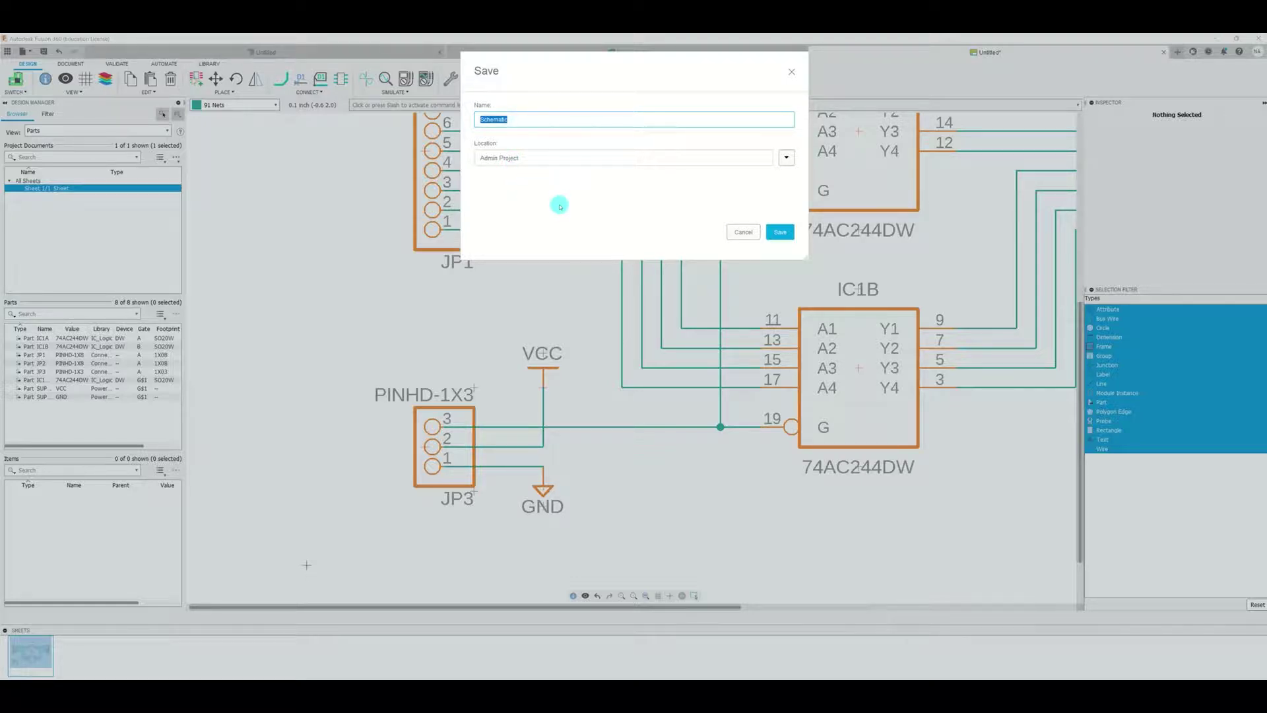
pyautogui.click(528, 119)
pyautogui.click(510, 119)
pyautogui.doubleClick(509, 119)
pyautogui.write('Driver_SCH')
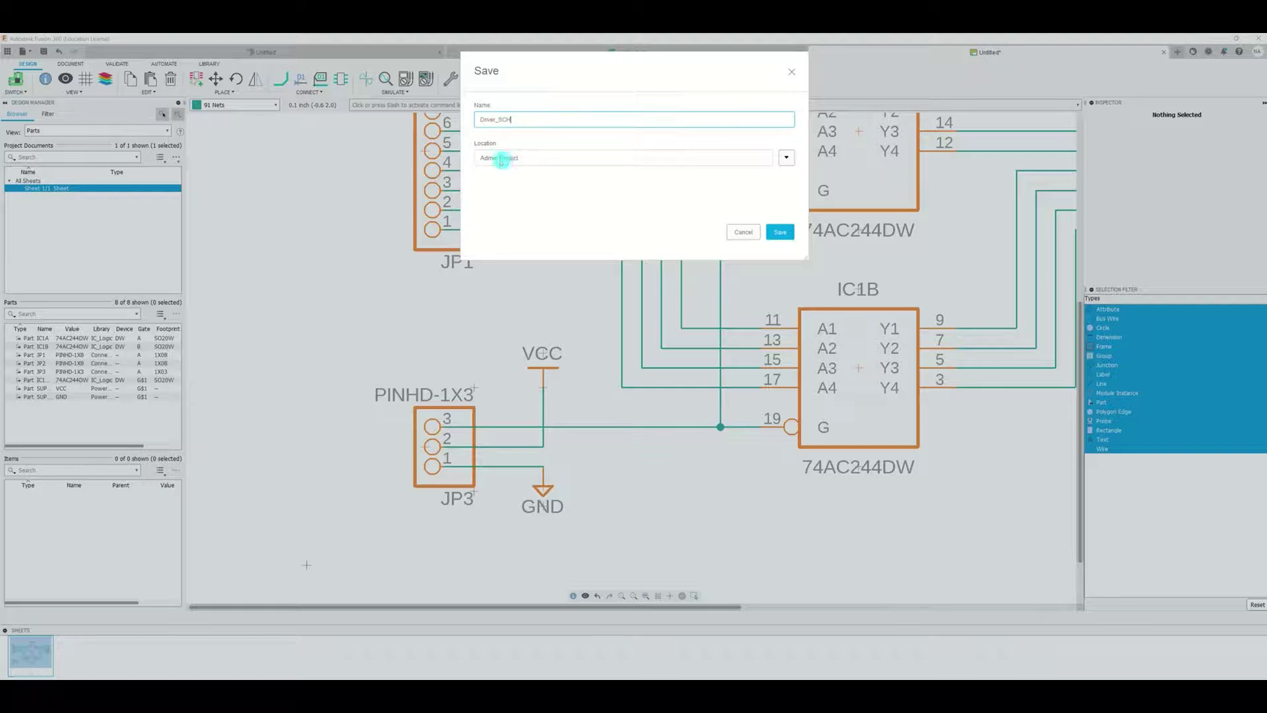
# Step: Create a new project named Design Project as the save location and save the schematic into it
pyautogui.click(786, 157)
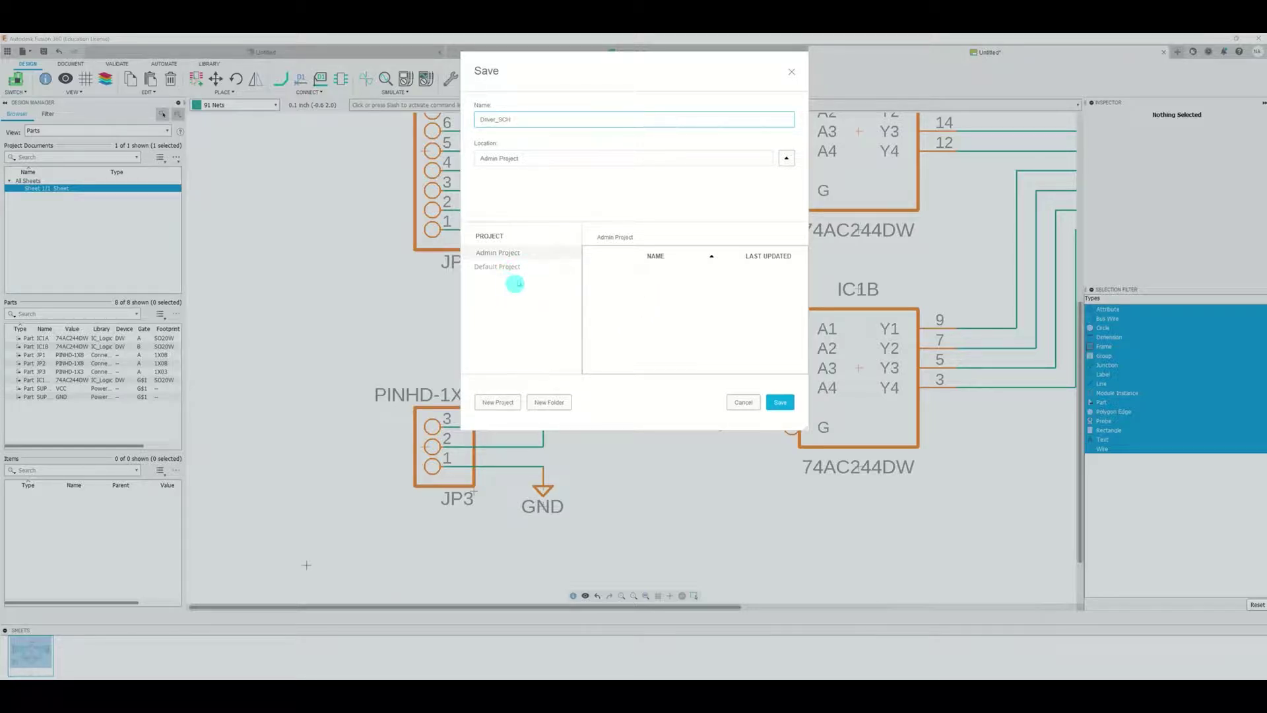
pyautogui.click(499, 402)
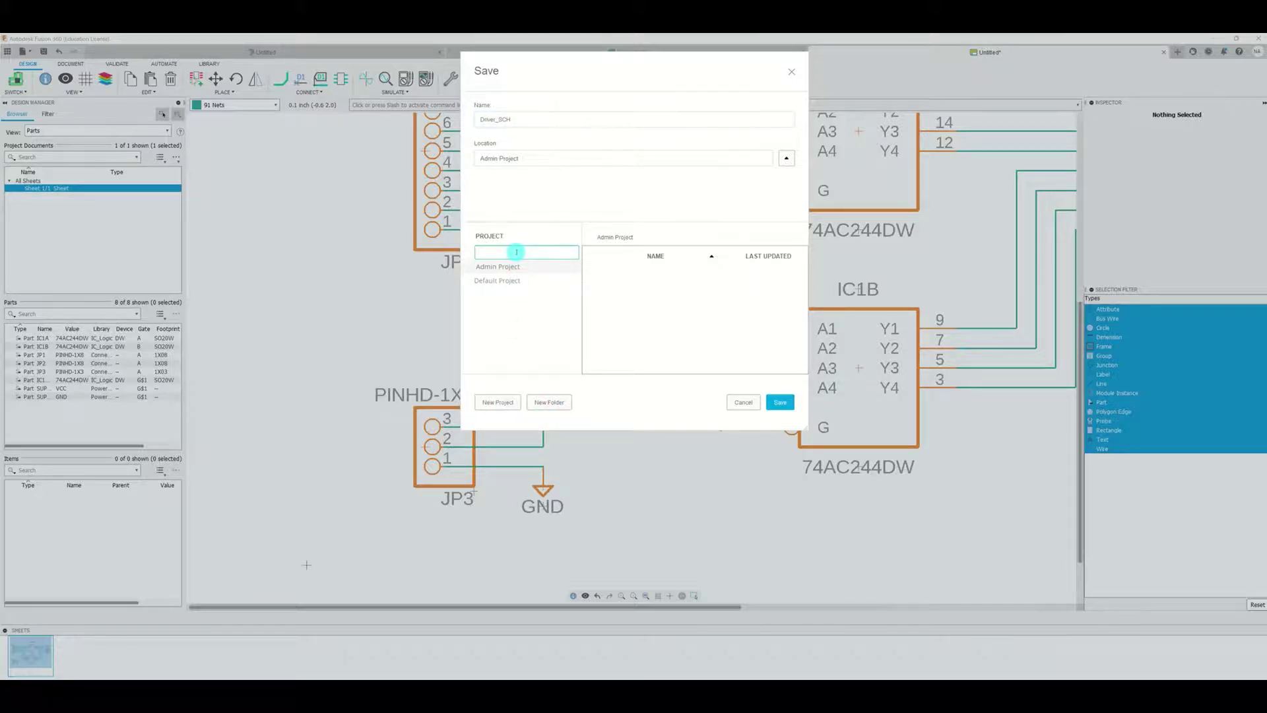
pyautogui.click(516, 252)
pyautogui.click(781, 403)
pyautogui.click(532, 294)
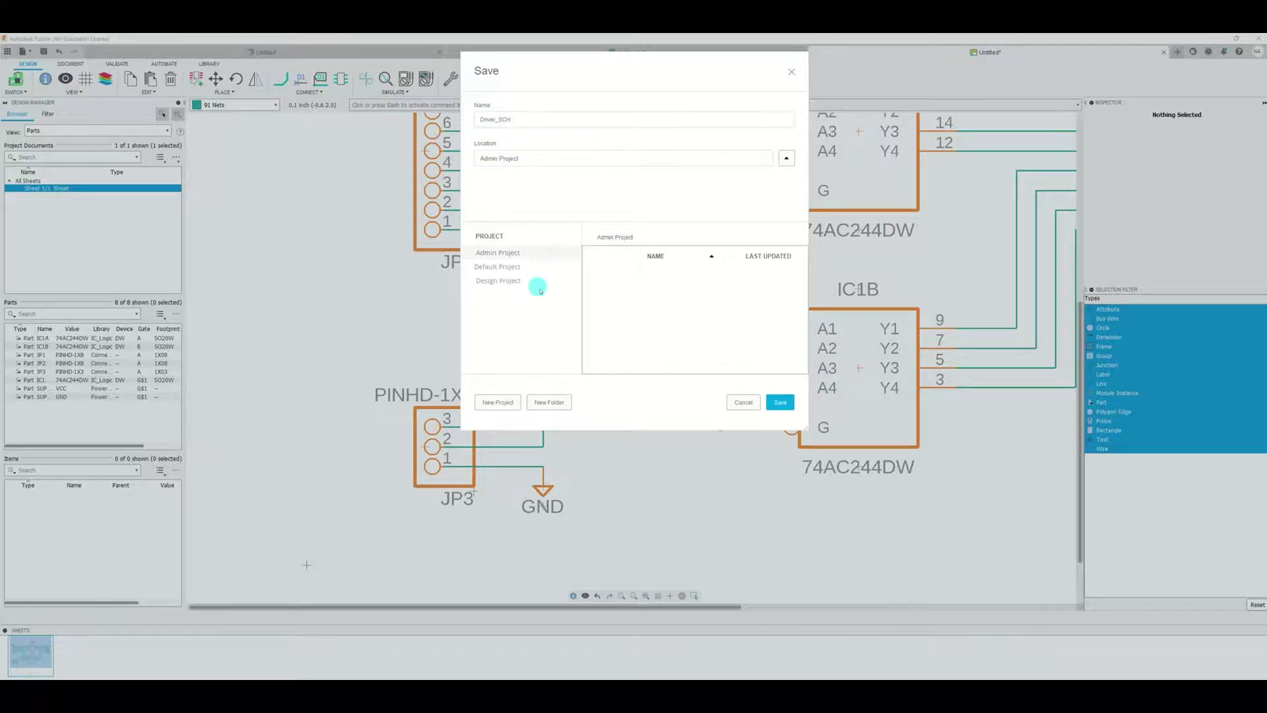
pyautogui.click(510, 281)
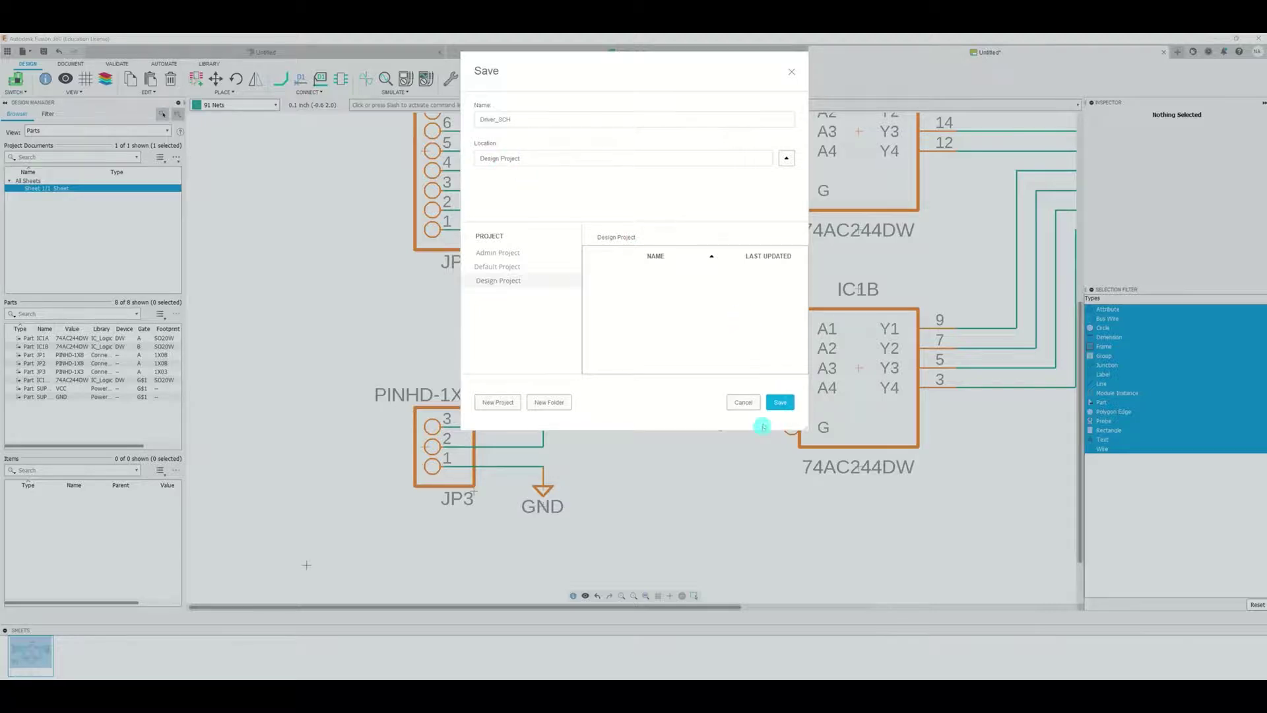
pyautogui.click(780, 404)
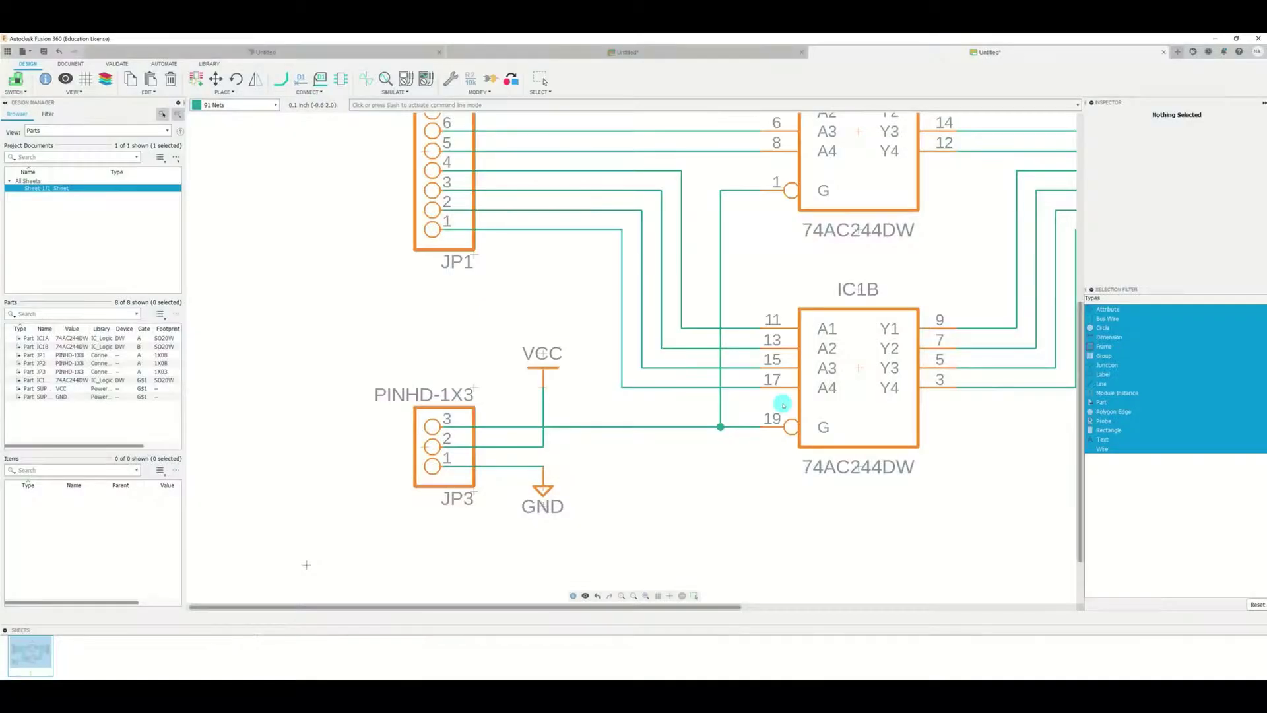
# Step: Move IC1's power gate with the VCC and GND pins from above IC1A to just below IC1B, centred under it
pyautogui.click(789, 370)
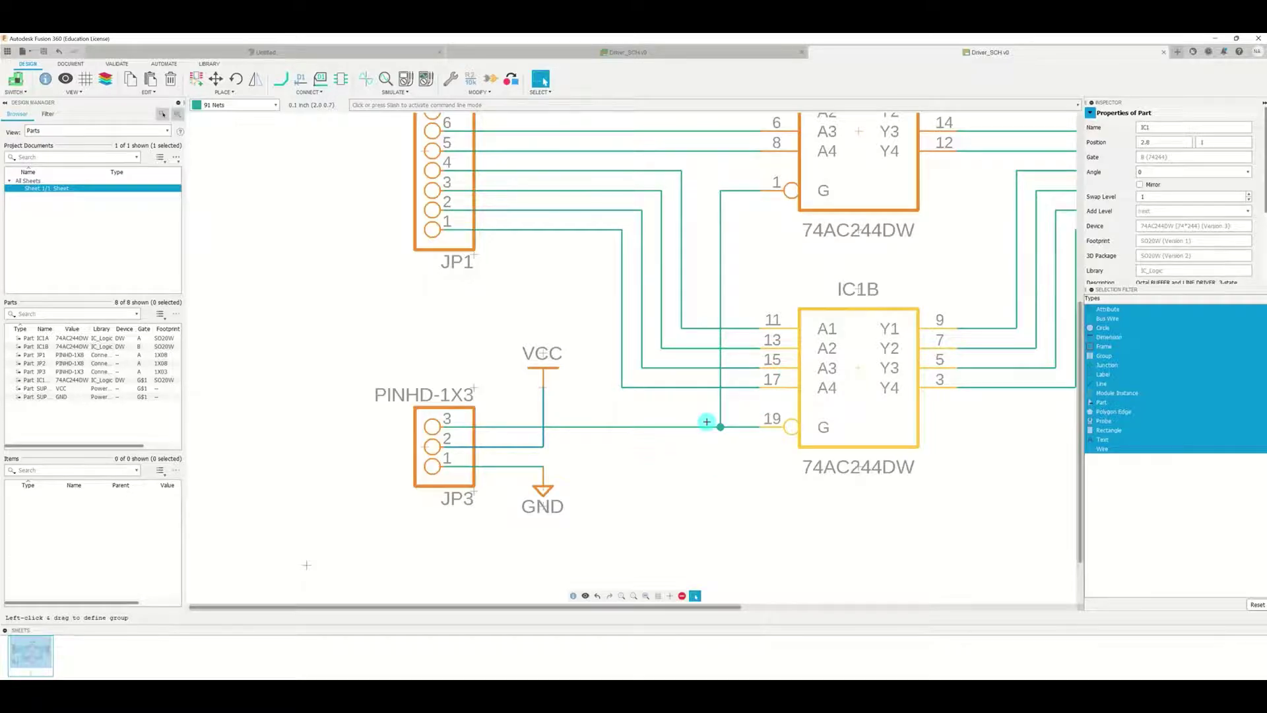
pyautogui.scroll(-1, 706, 421)
pyautogui.scroll(-1, 705, 420)
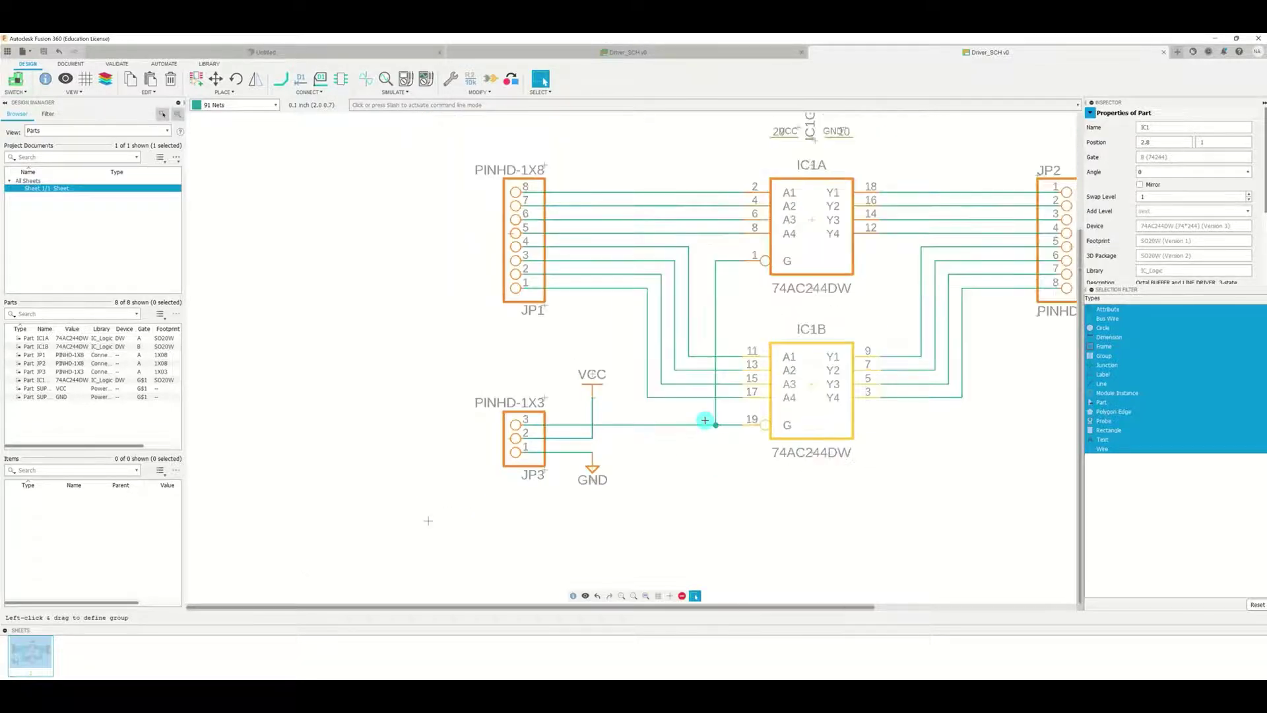
pyautogui.moveTo(768, 605); pyautogui.dragTo(849, 609)
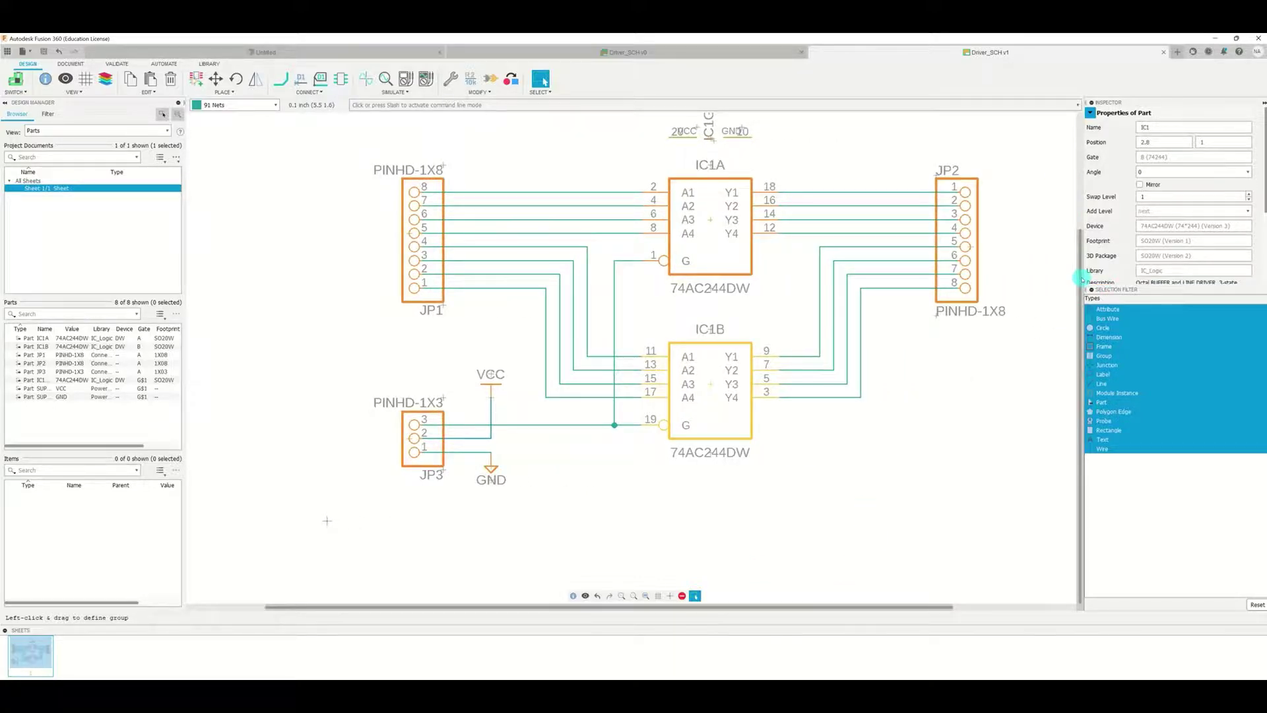
pyautogui.moveTo(1080, 278); pyautogui.dragTo(1080, 220)
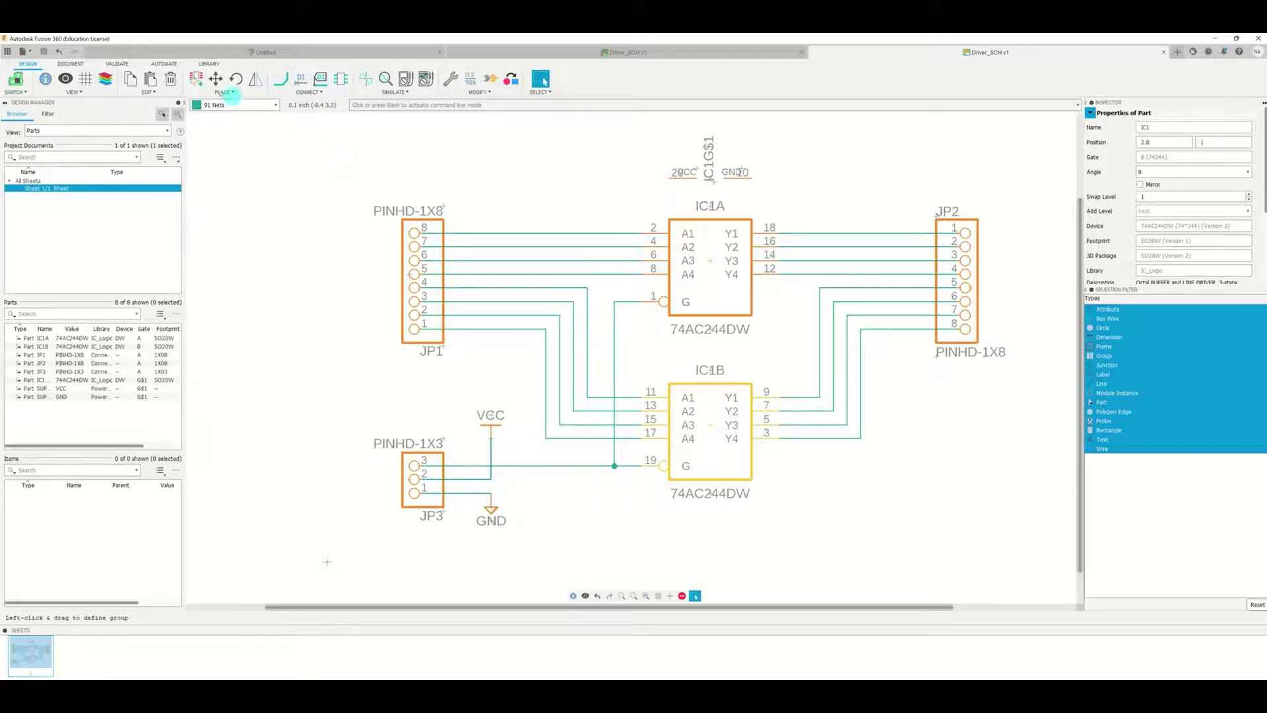
pyautogui.click(215, 79)
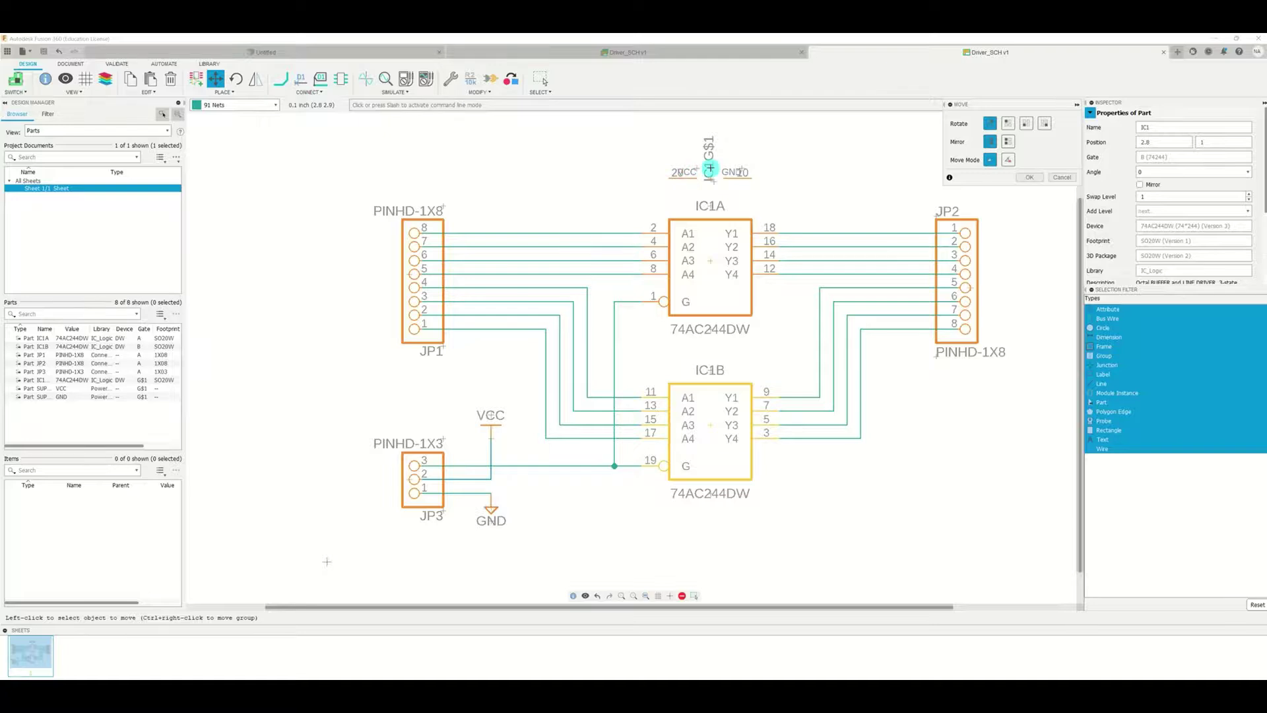
pyautogui.scroll(4, 710, 168)
pyautogui.scroll(1, 708, 169)
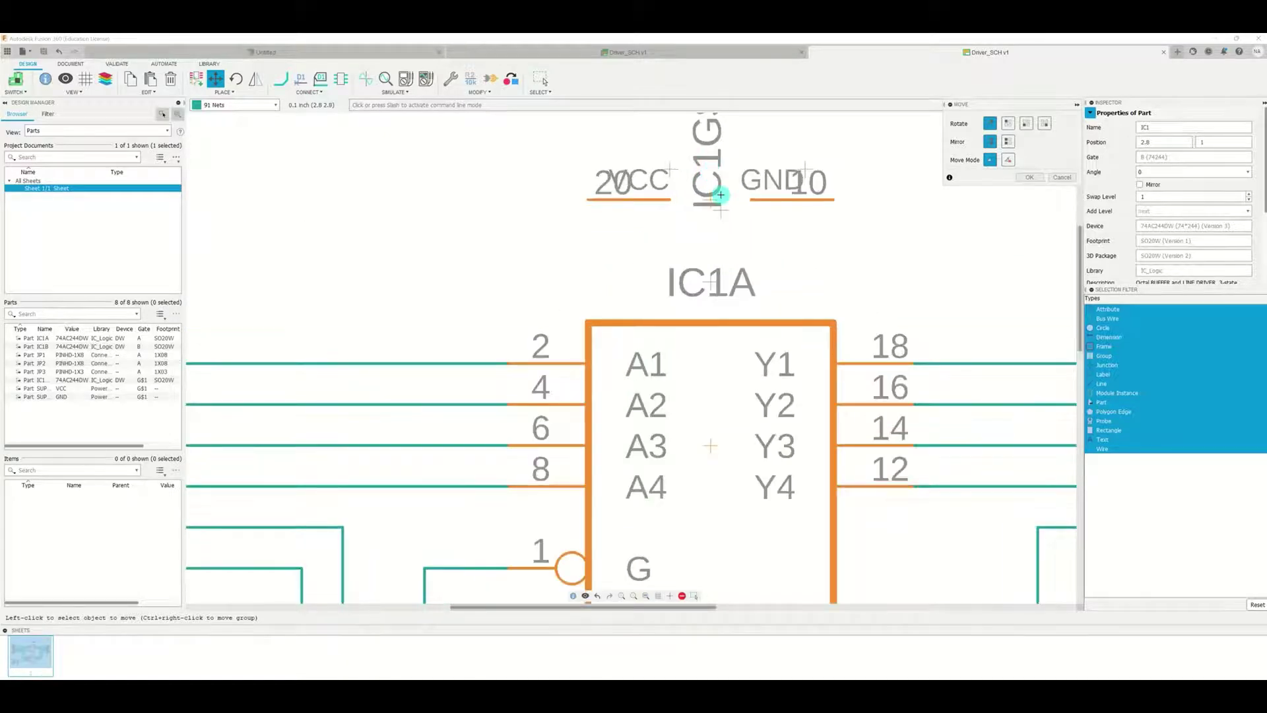
pyautogui.scroll(1, 721, 193)
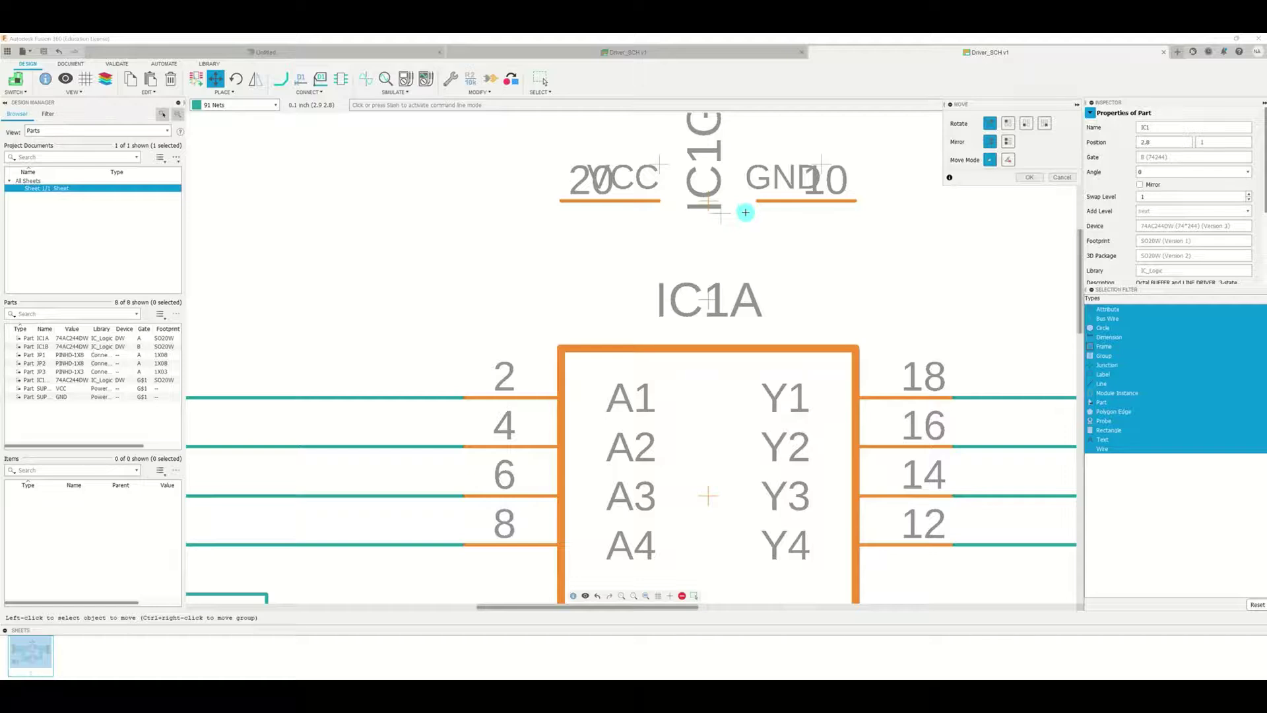
pyautogui.click(707, 199)
pyautogui.scroll(-1, 615, 239)
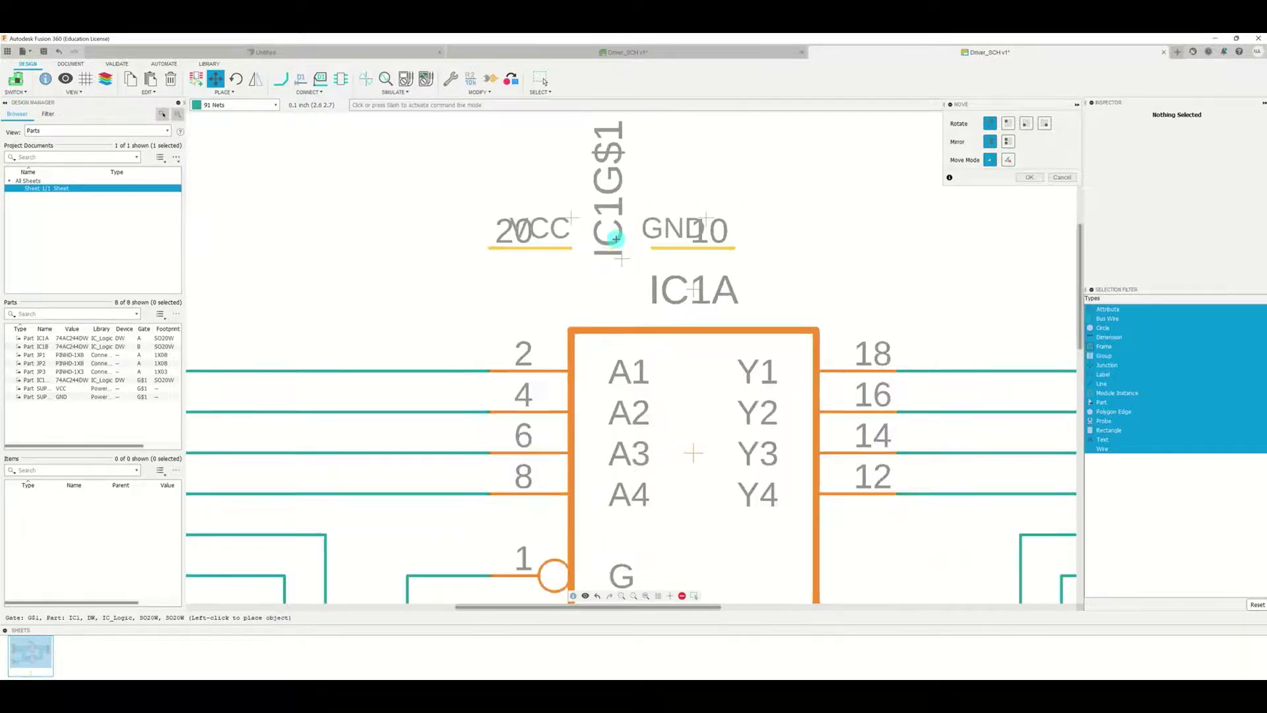
pyautogui.scroll(-5, 615, 239)
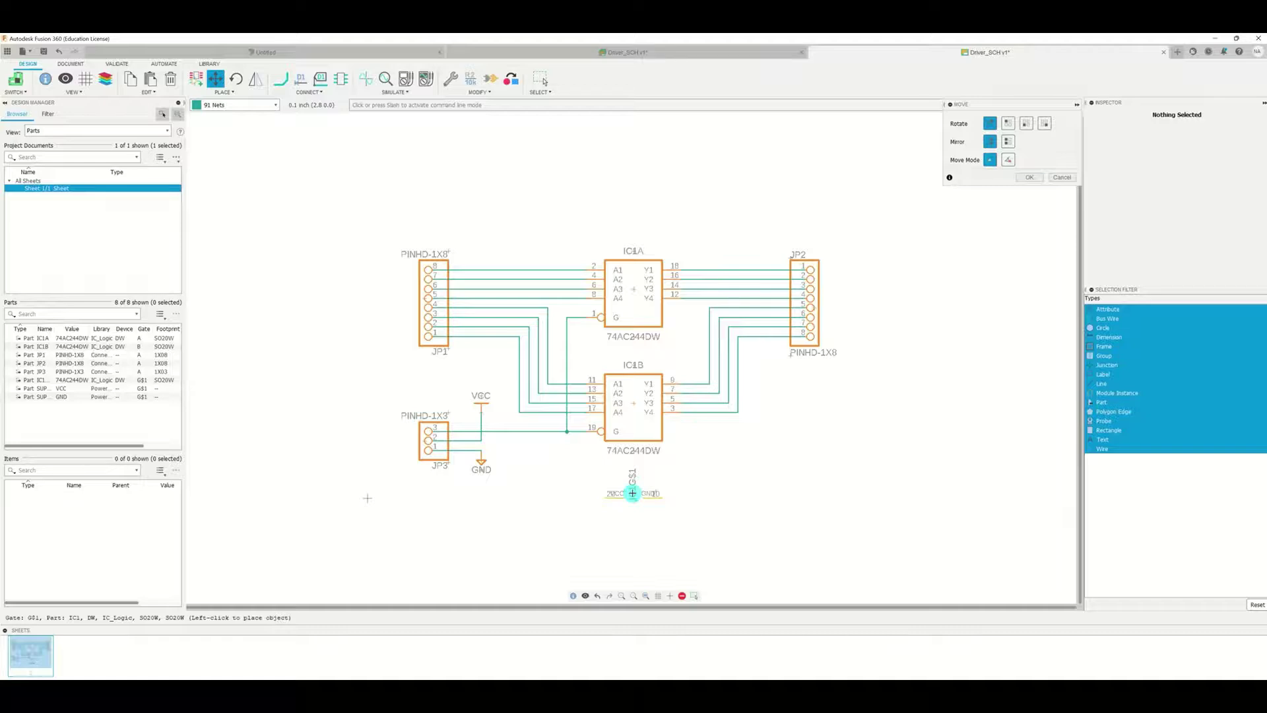
pyautogui.click(632, 493)
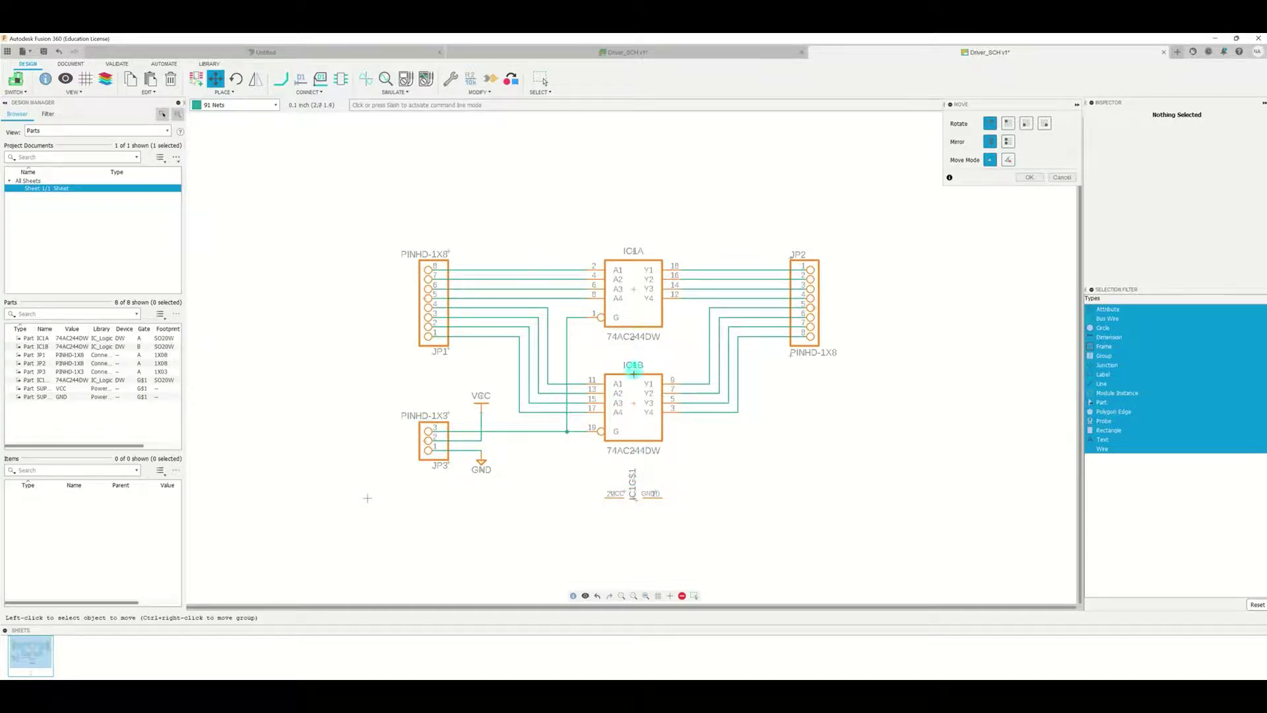
pyautogui.click(1059, 177)
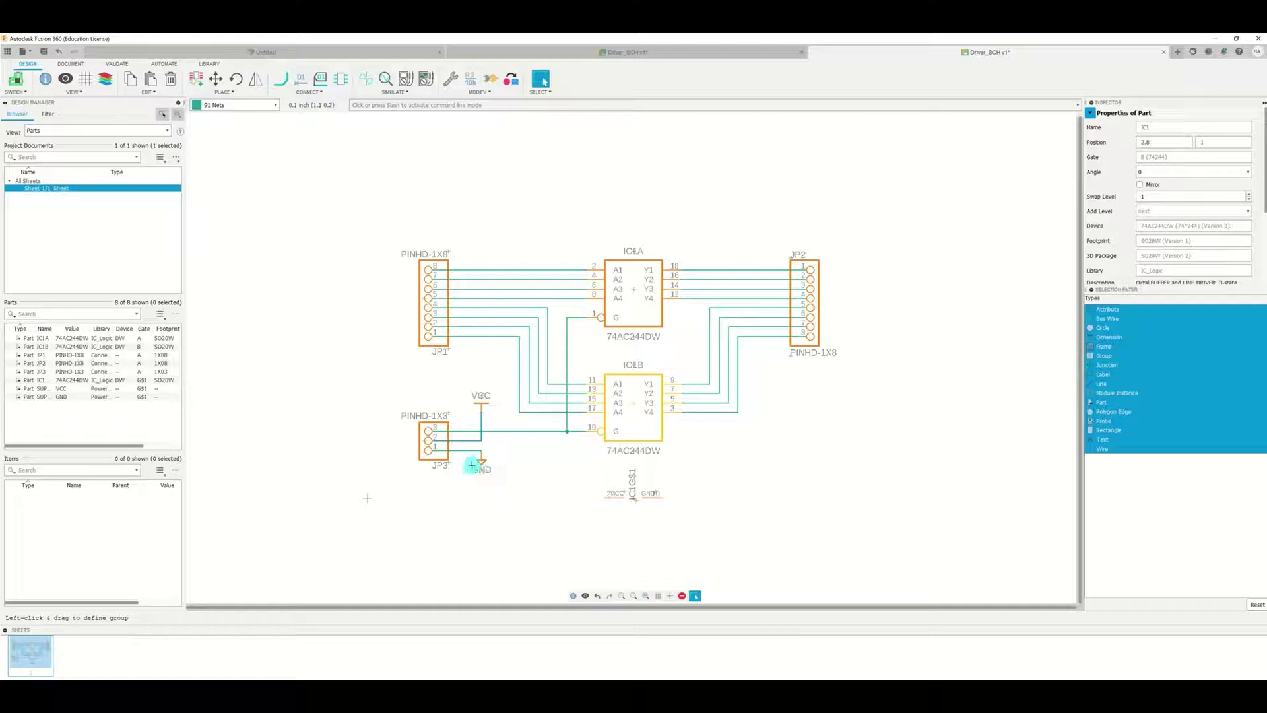
# Step: Place the GND arrow symbol from Power_Symbols to the right of the power gate, with its pin level with pin 10
pyautogui.scroll(2, 633, 494)
pyautogui.scroll(2, 633, 494)
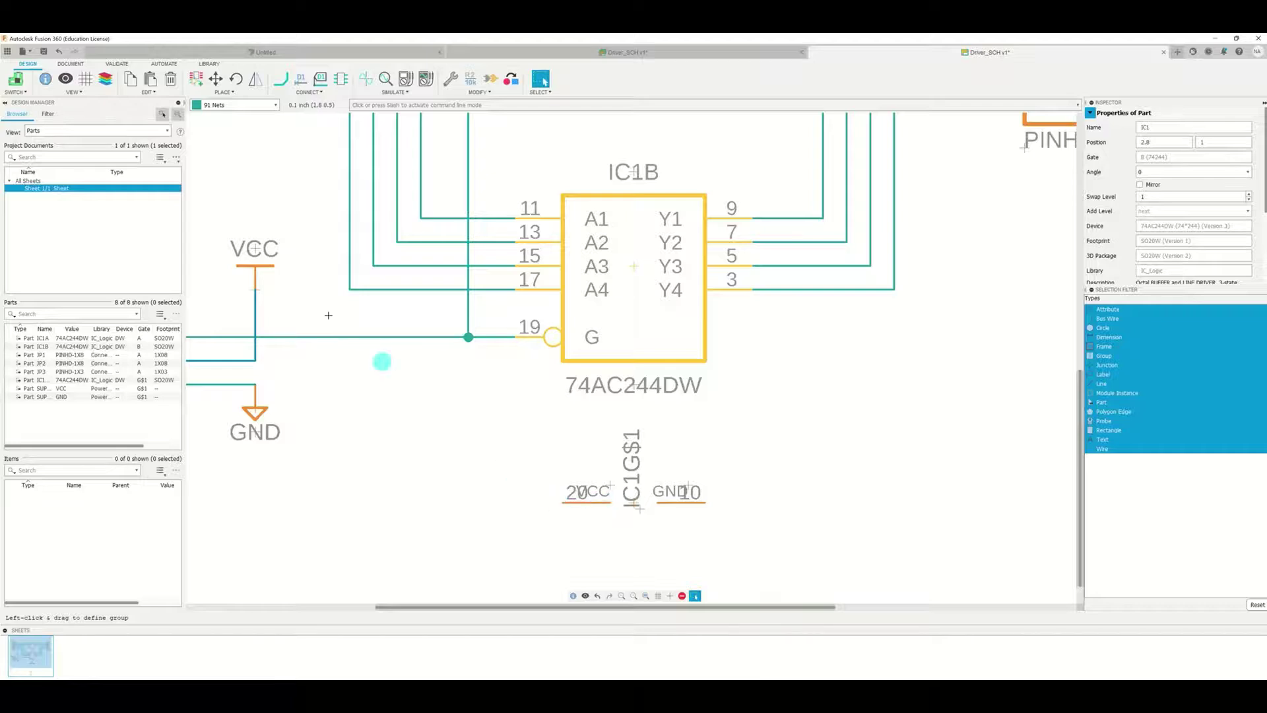
pyautogui.click(196, 78)
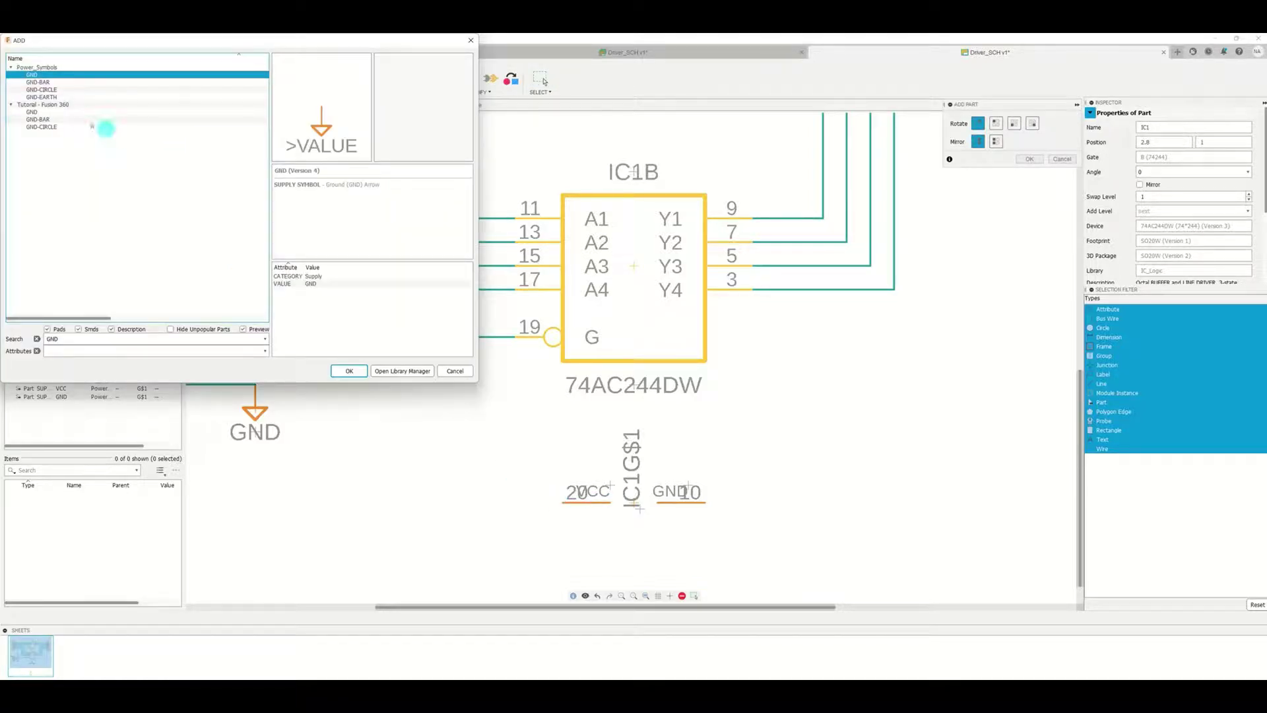
pyautogui.click(46, 77)
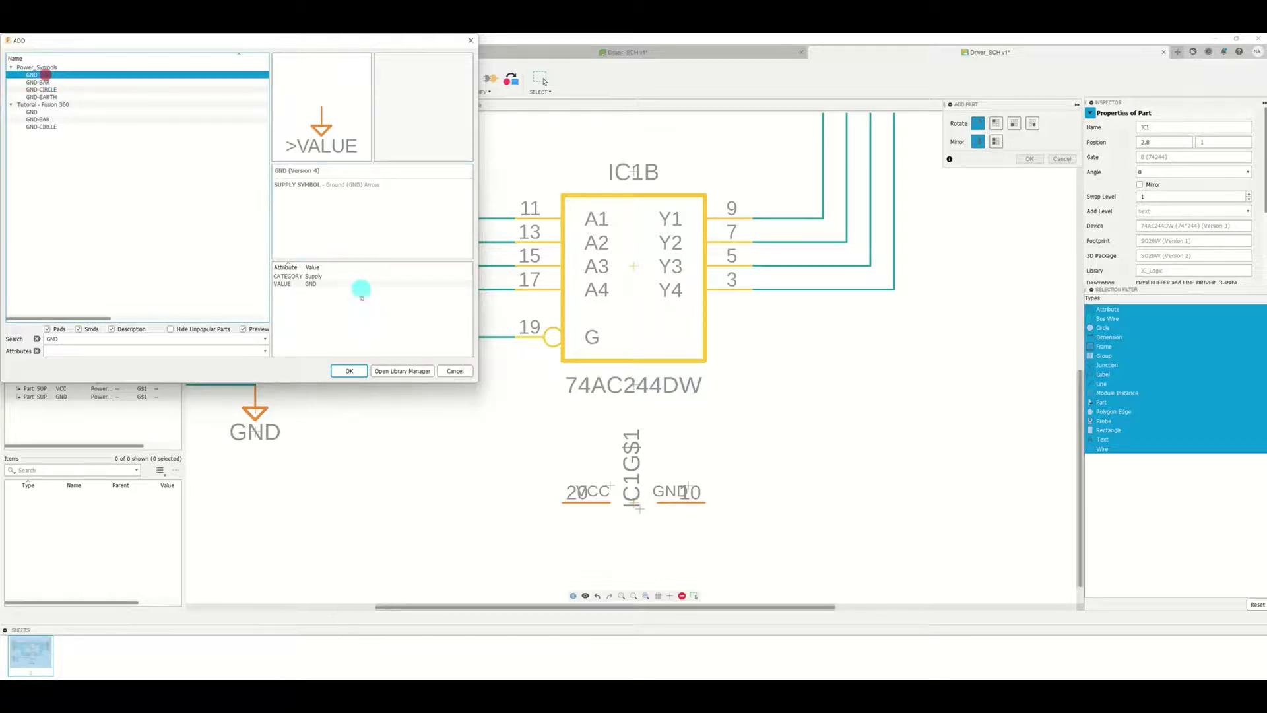
pyautogui.click(349, 371)
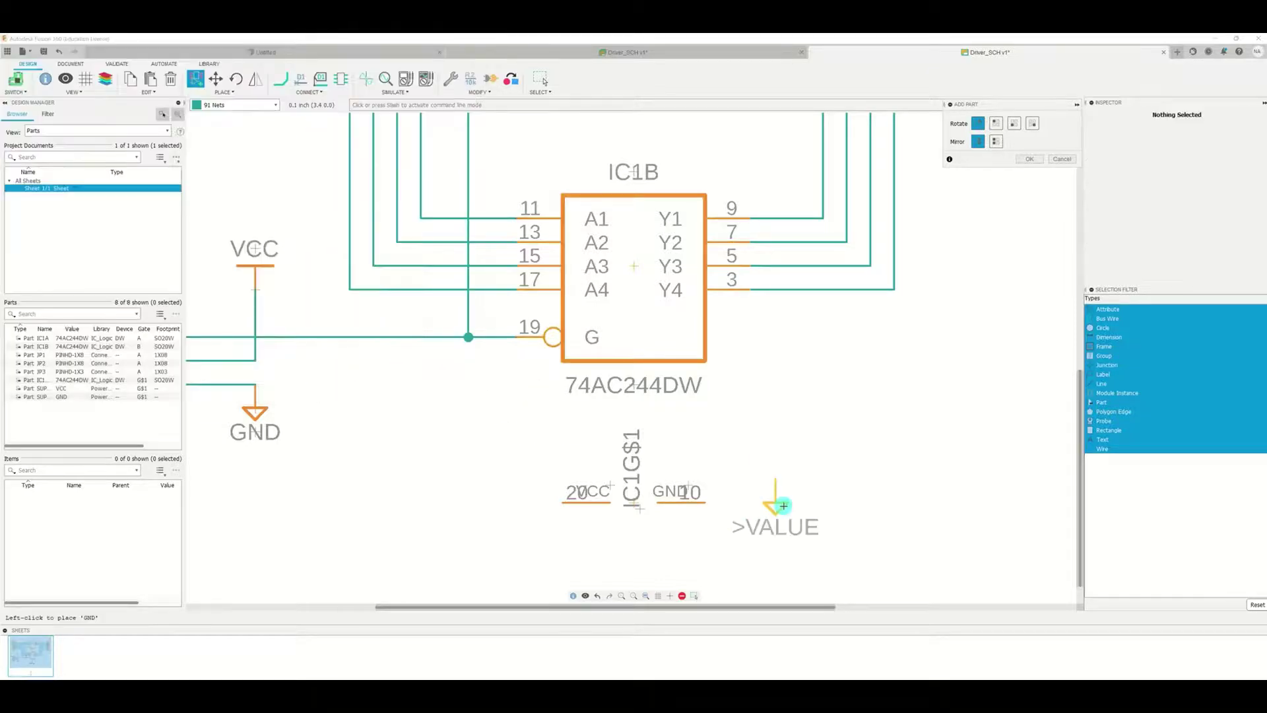
pyautogui.click(765, 527)
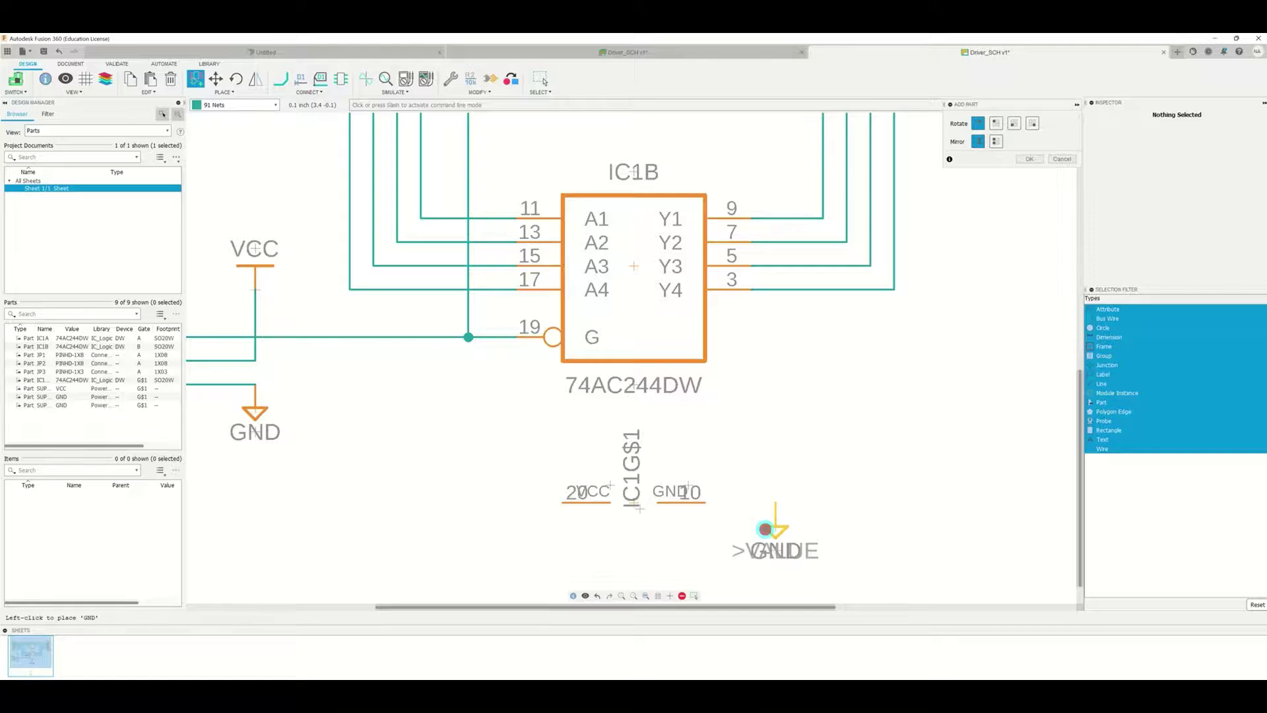
pyautogui.click(1061, 159)
pyautogui.click(679, 160)
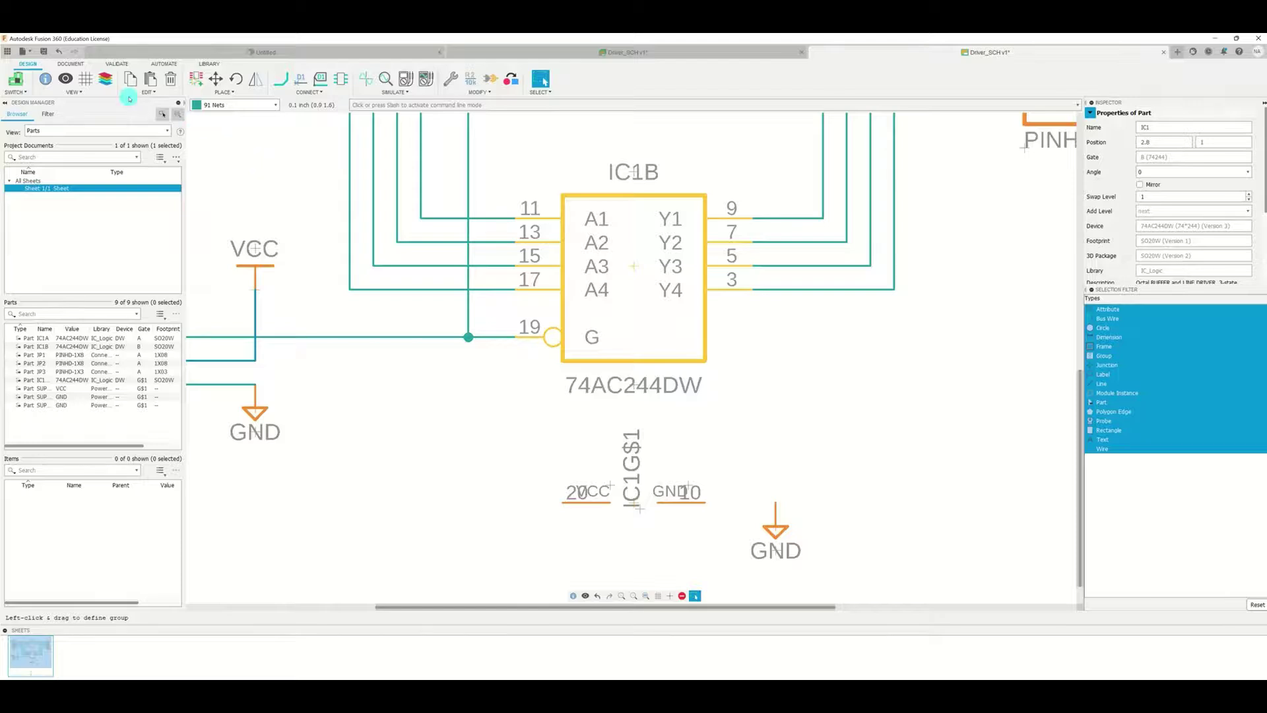
# Step: Search the part libraries for VCC and place the Power_Symbols VCC left of the power gate, with its pin level with pin 20
pyautogui.click(195, 79)
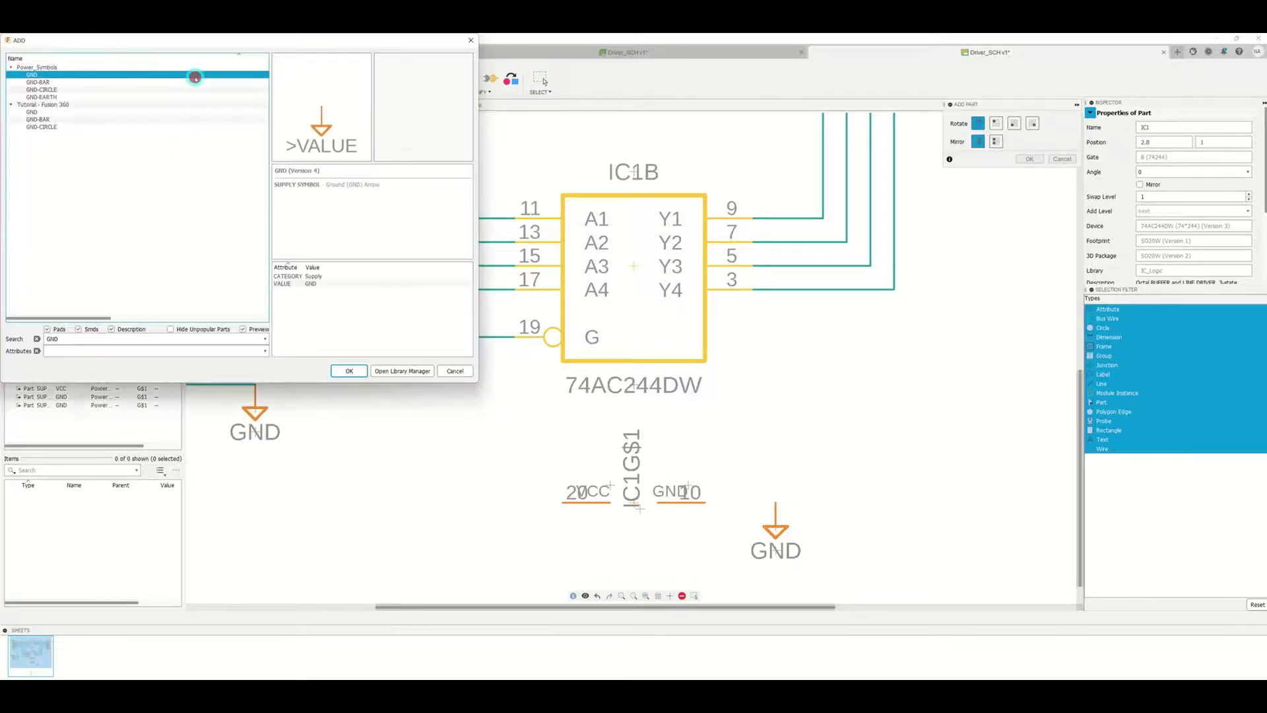
pyautogui.moveTo(181, 44); pyautogui.dragTo(385, 95)
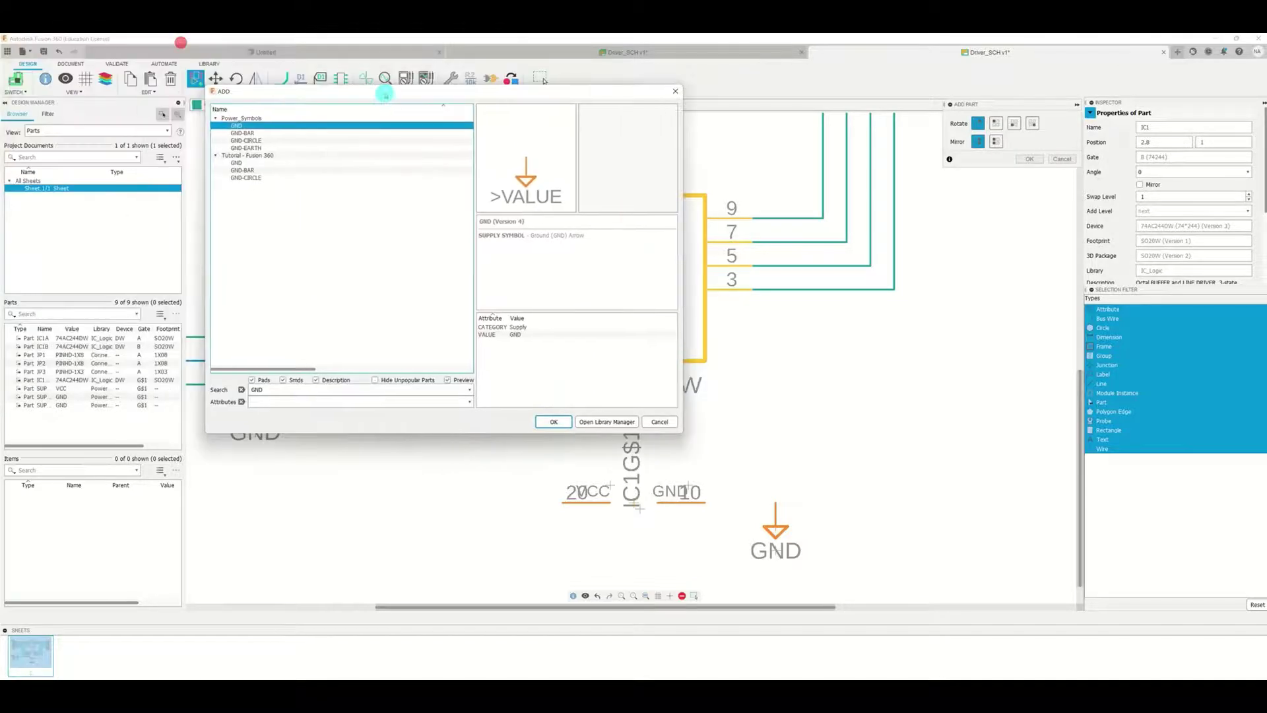
pyautogui.doubleClick(277, 390)
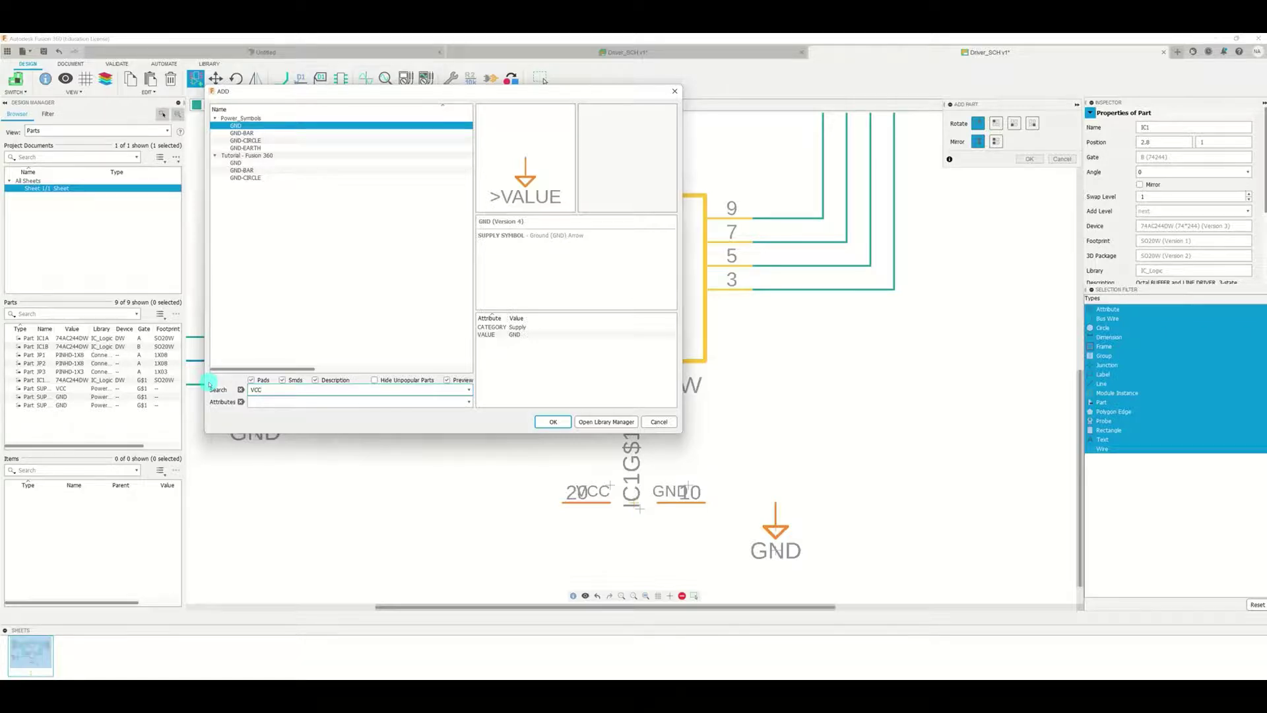
pyautogui.click(552, 421)
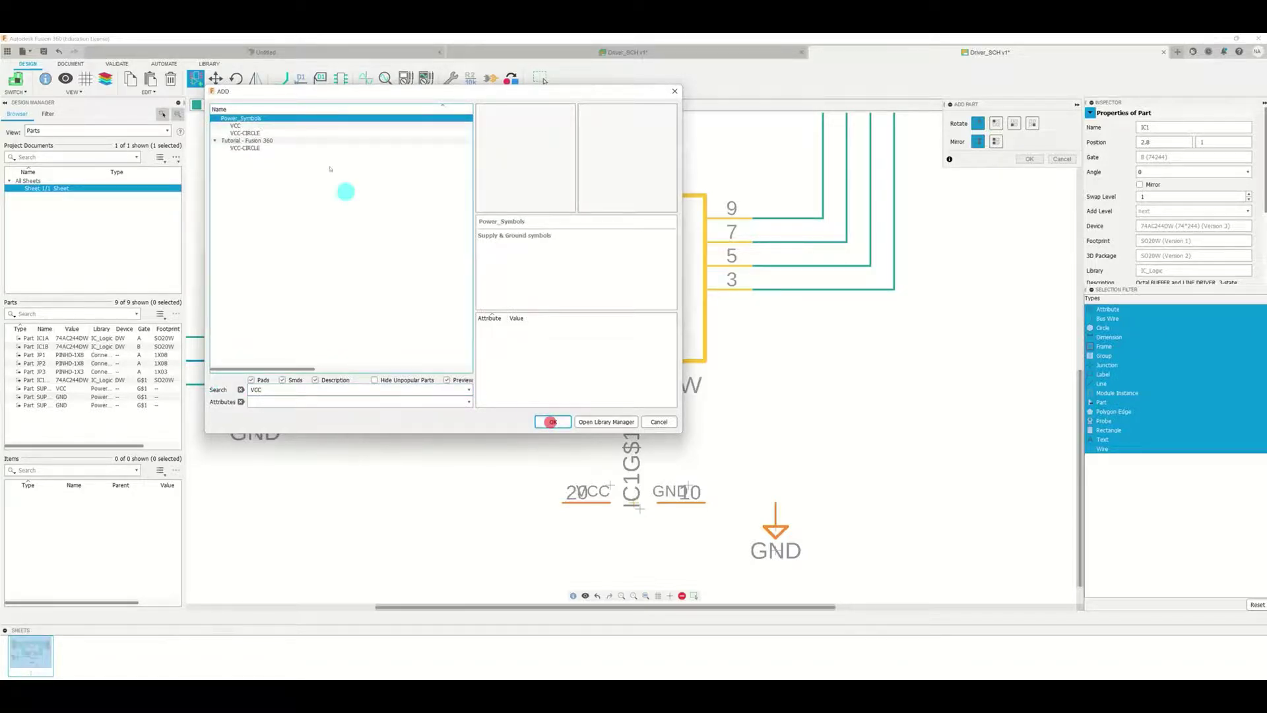
pyautogui.click(239, 125)
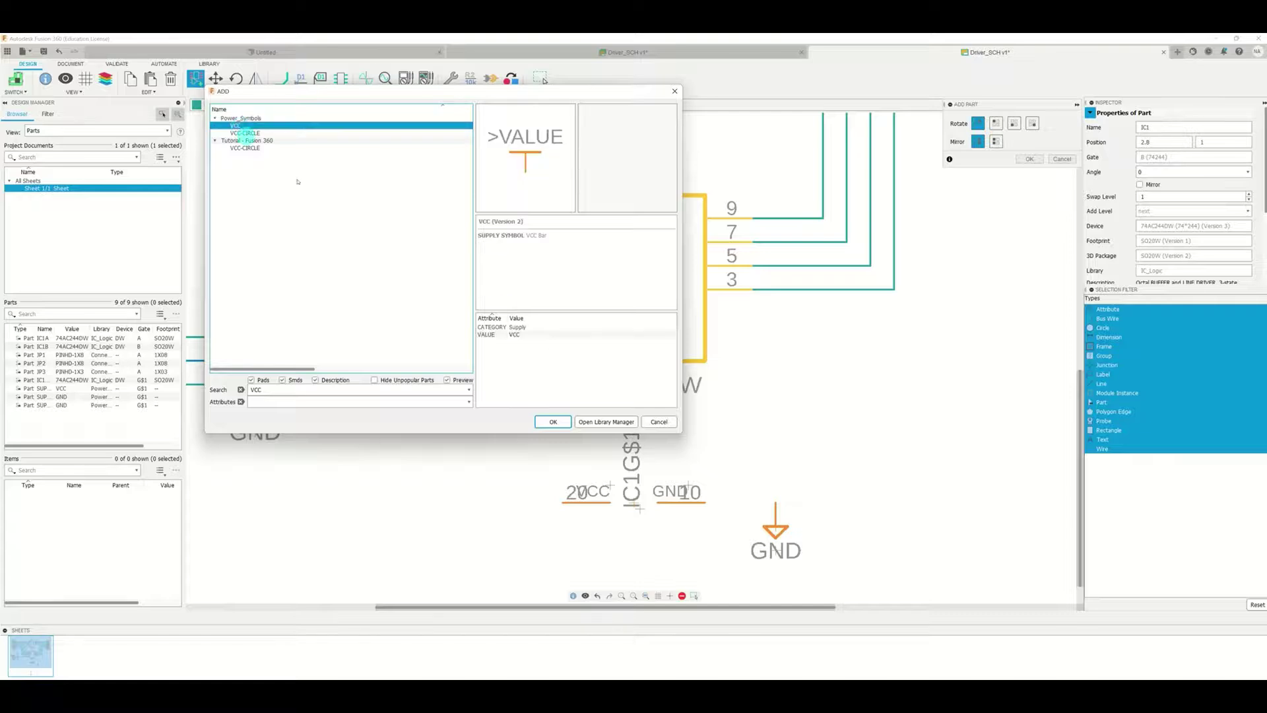
pyautogui.click(553, 421)
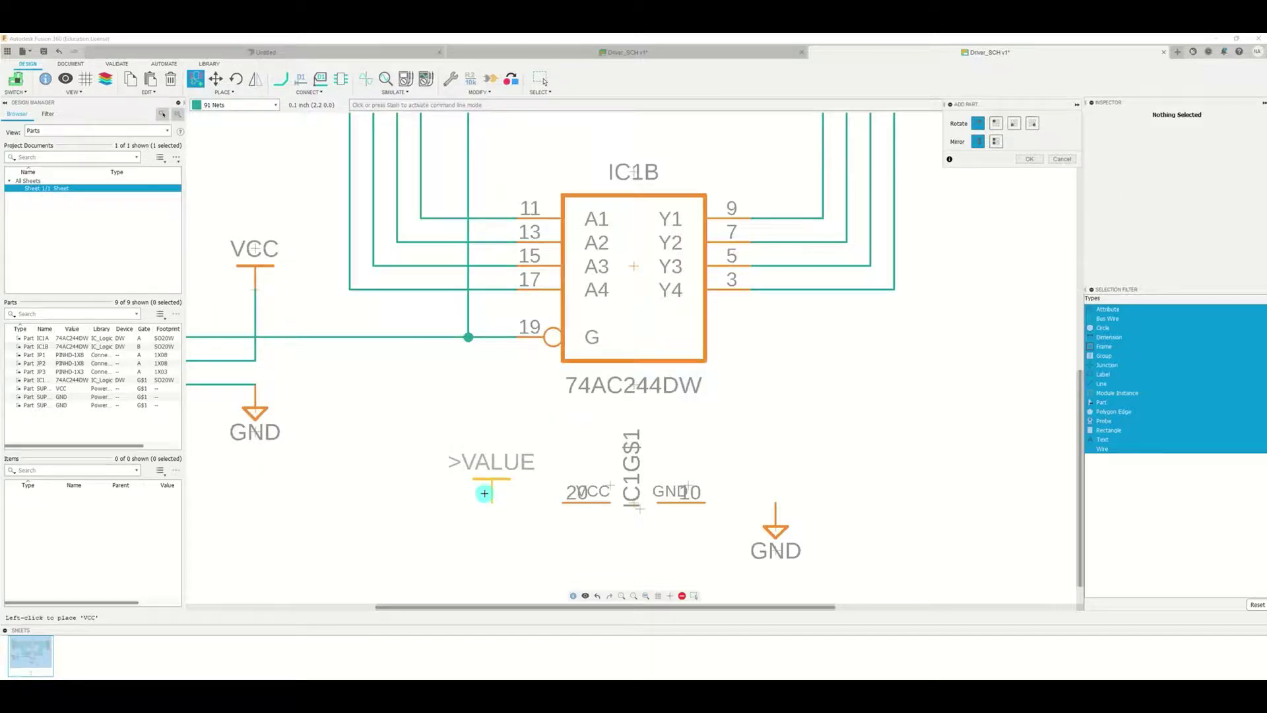
pyautogui.click(483, 492)
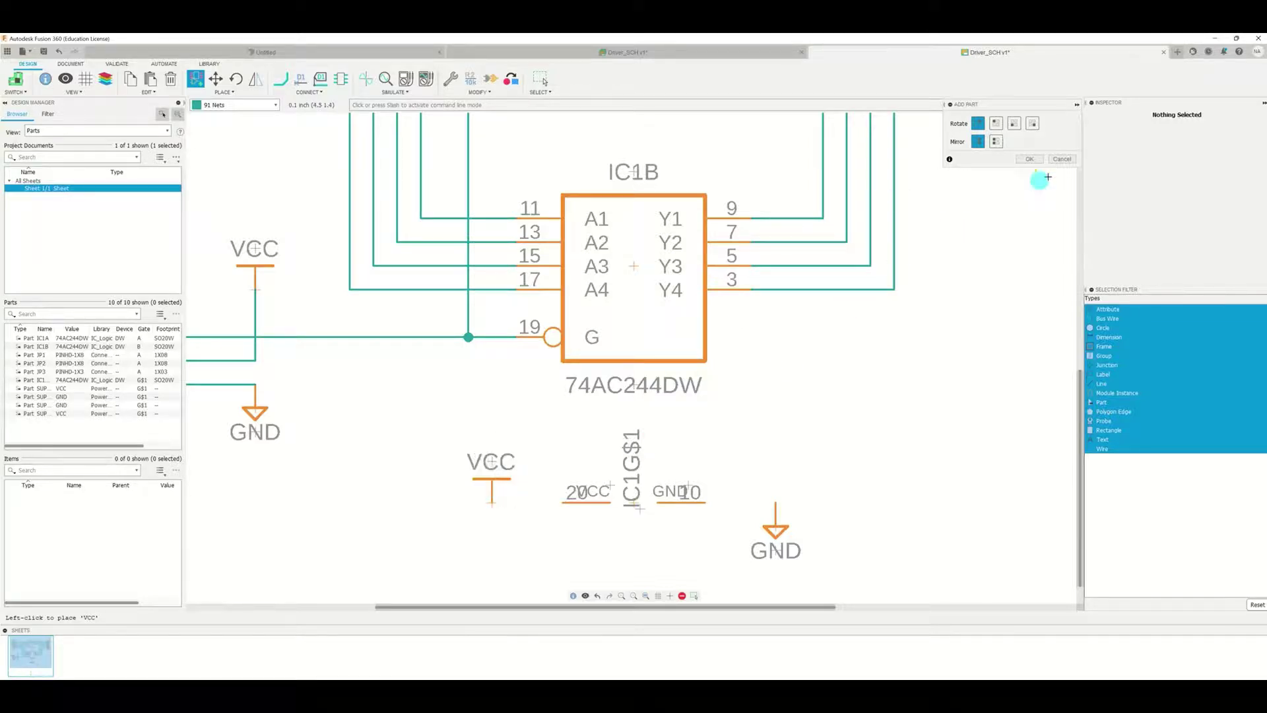
pyautogui.click(1061, 160)
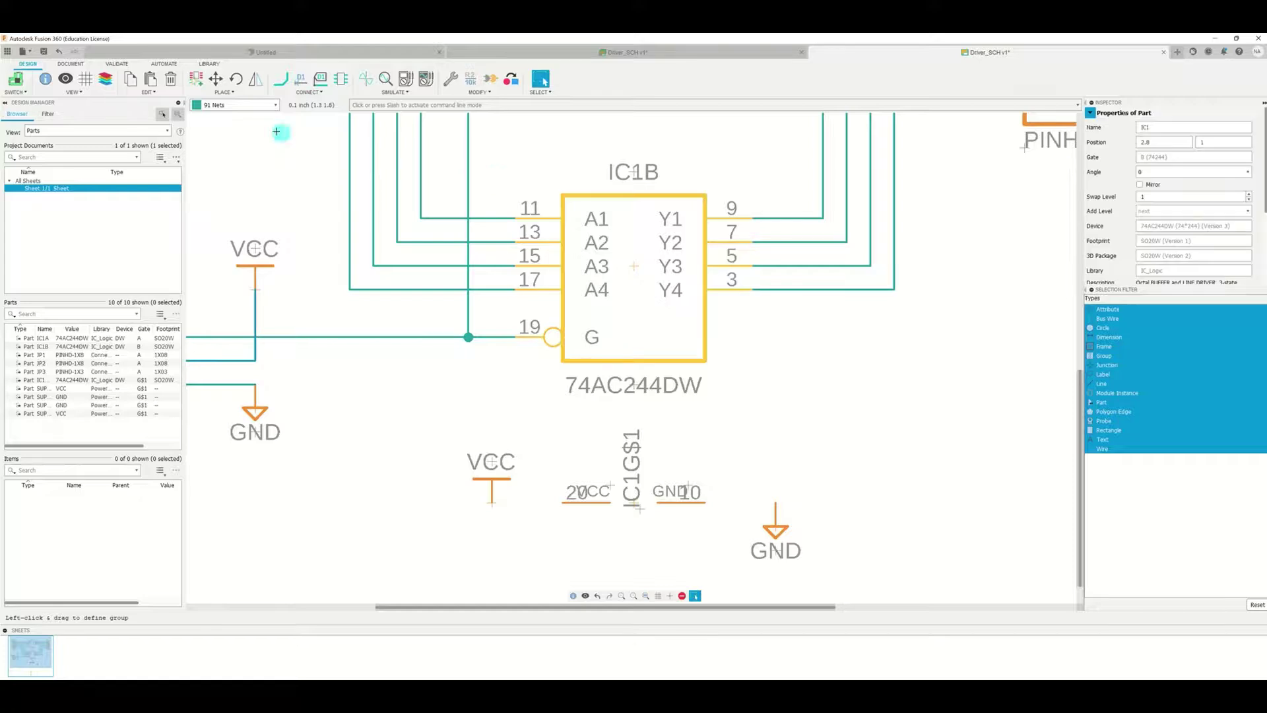
# Step: Wire the VCC symbol to pin 20 and the GND symbol to pin 10 of IC1's power gate with nets
pyautogui.click(280, 78)
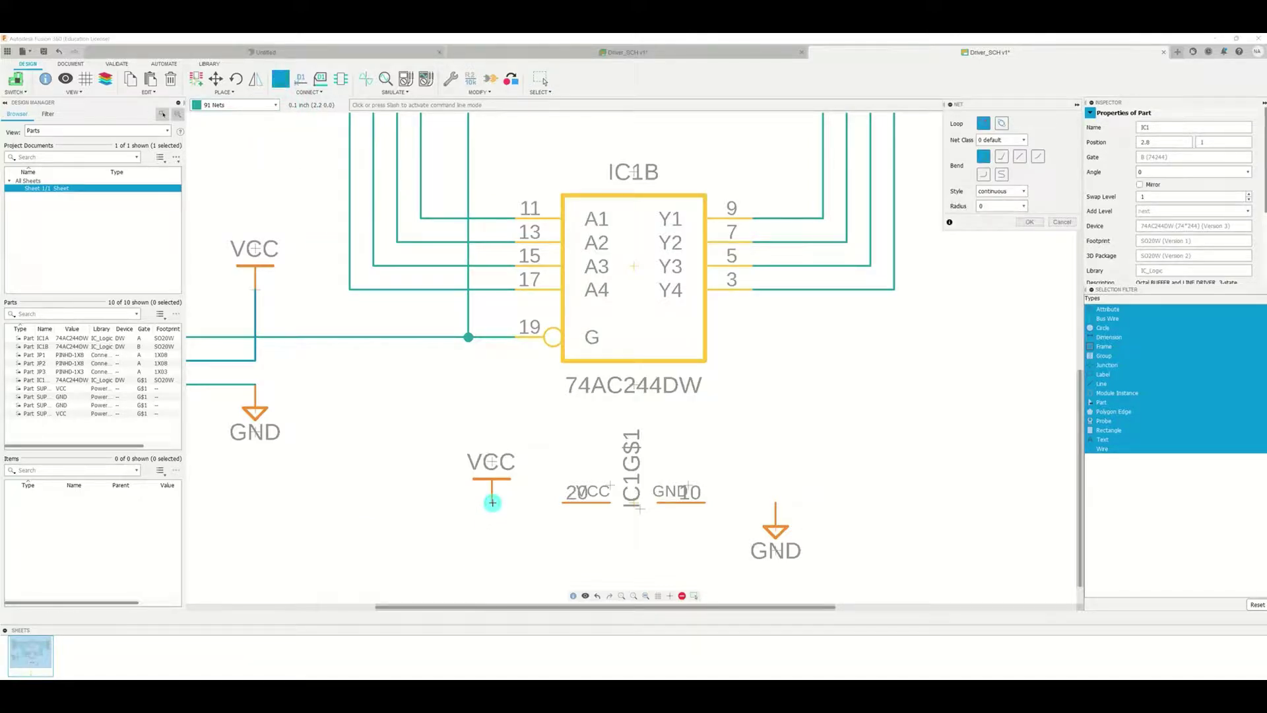
pyautogui.click(491, 502)
pyautogui.click(561, 503)
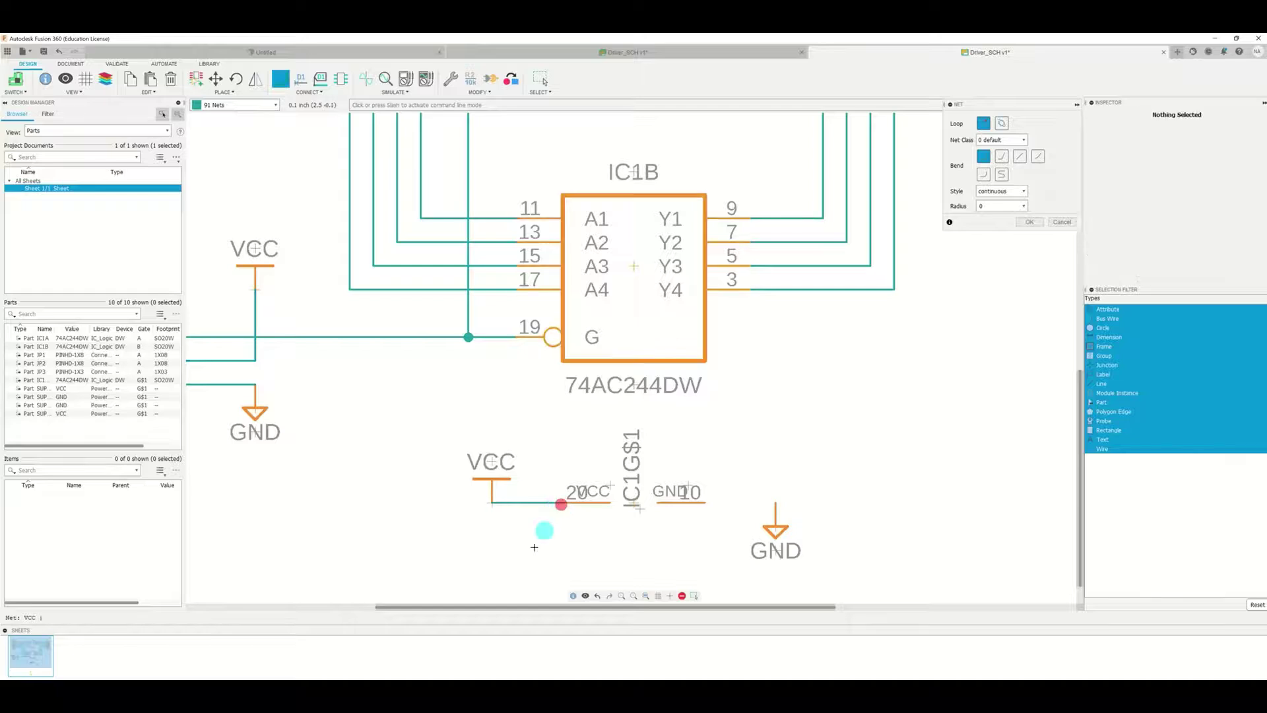
pyautogui.click(776, 503)
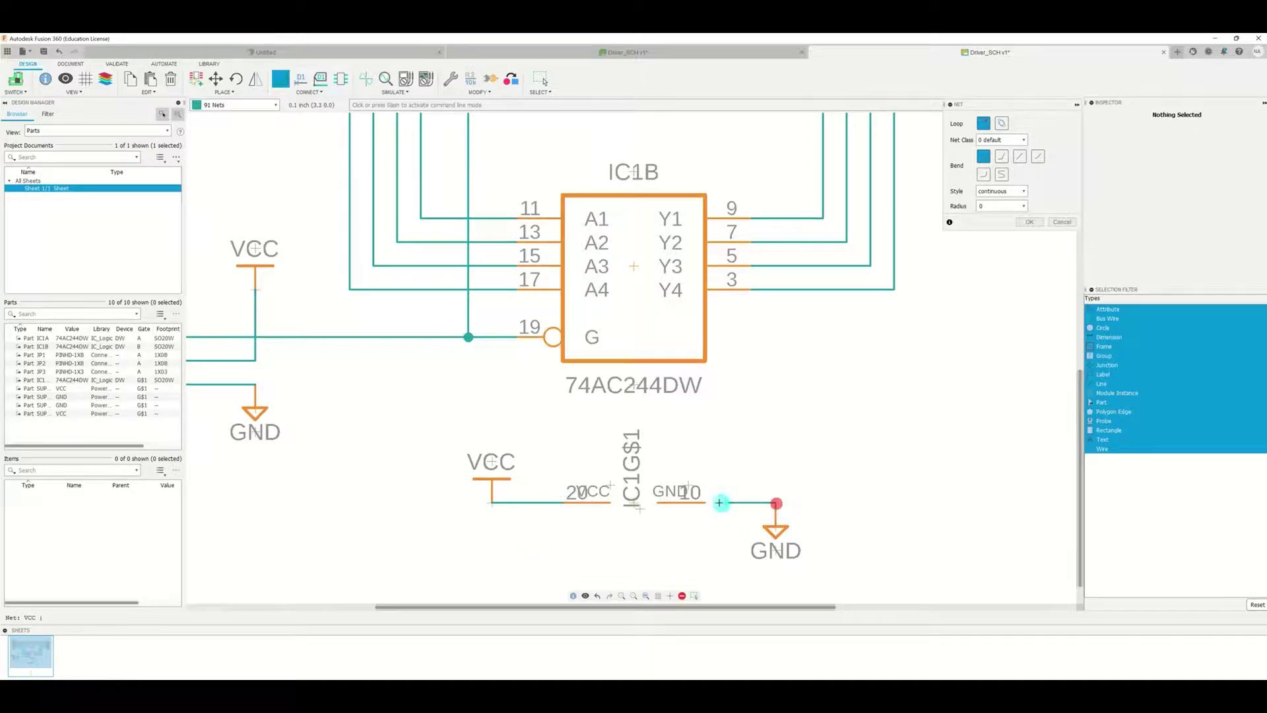
pyautogui.click(706, 503)
pyautogui.click(1069, 221)
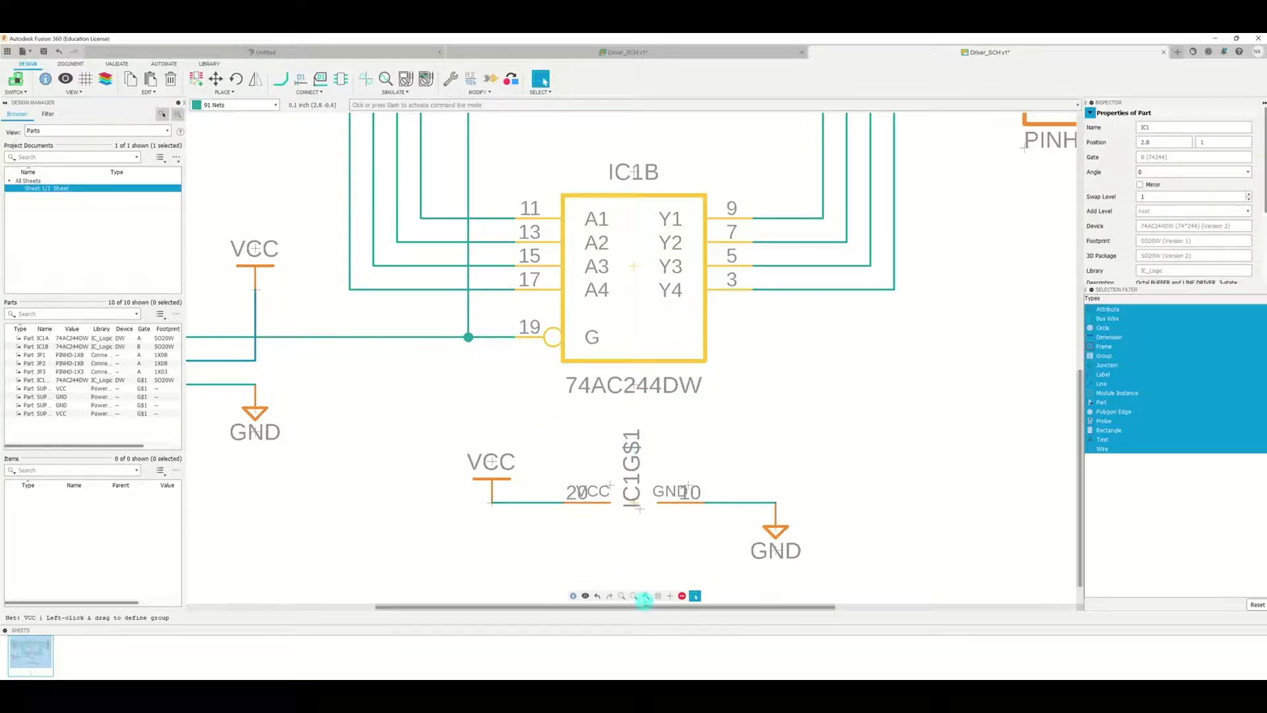
# Step: Search the part libraries for *CAP* to add a capacitor to the schematic
pyautogui.moveTo(648, 605); pyautogui.dragTo(556, 606)
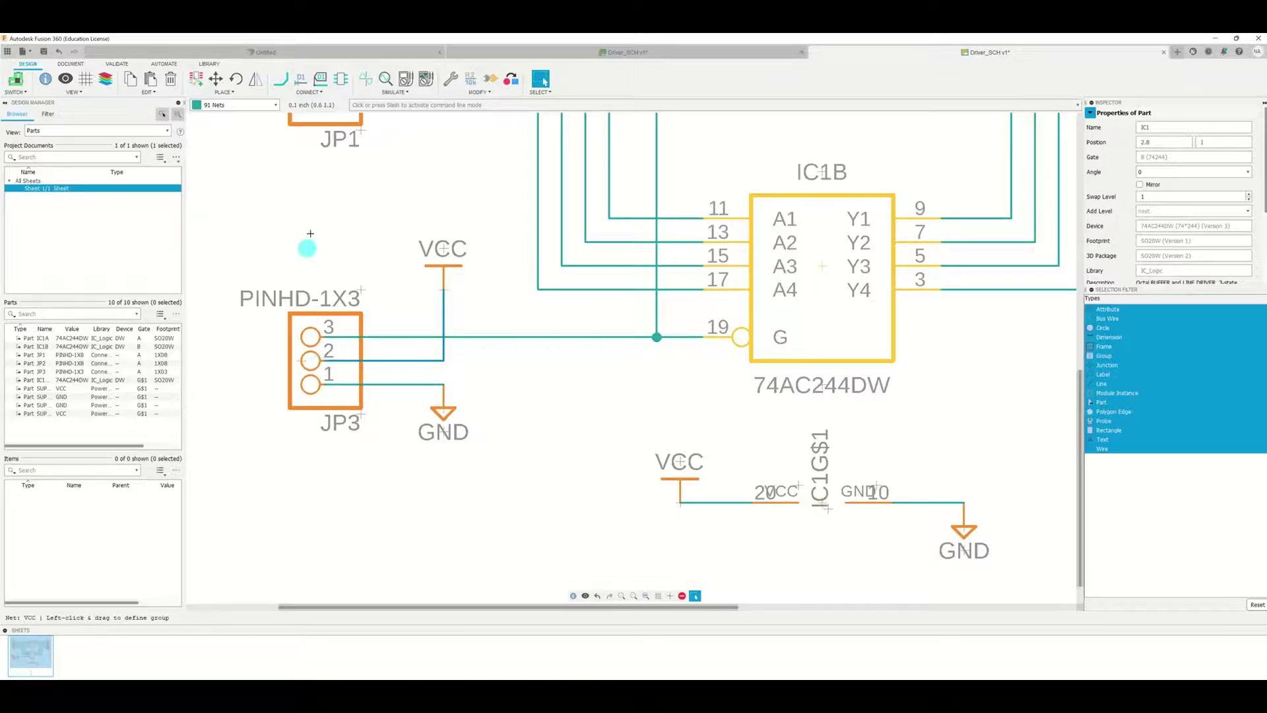
pyautogui.click(196, 79)
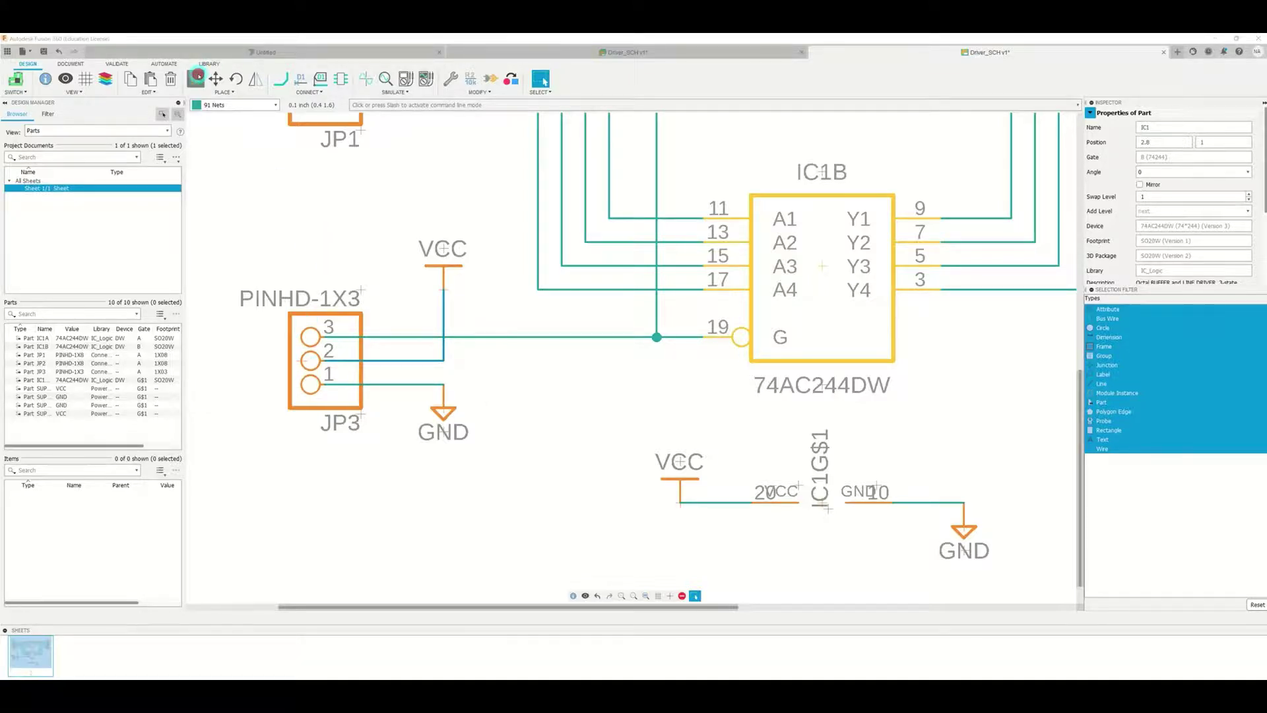
pyautogui.moveTo(232, 41); pyautogui.dragTo(514, 110)
pyautogui.doubleClick(357, 409)
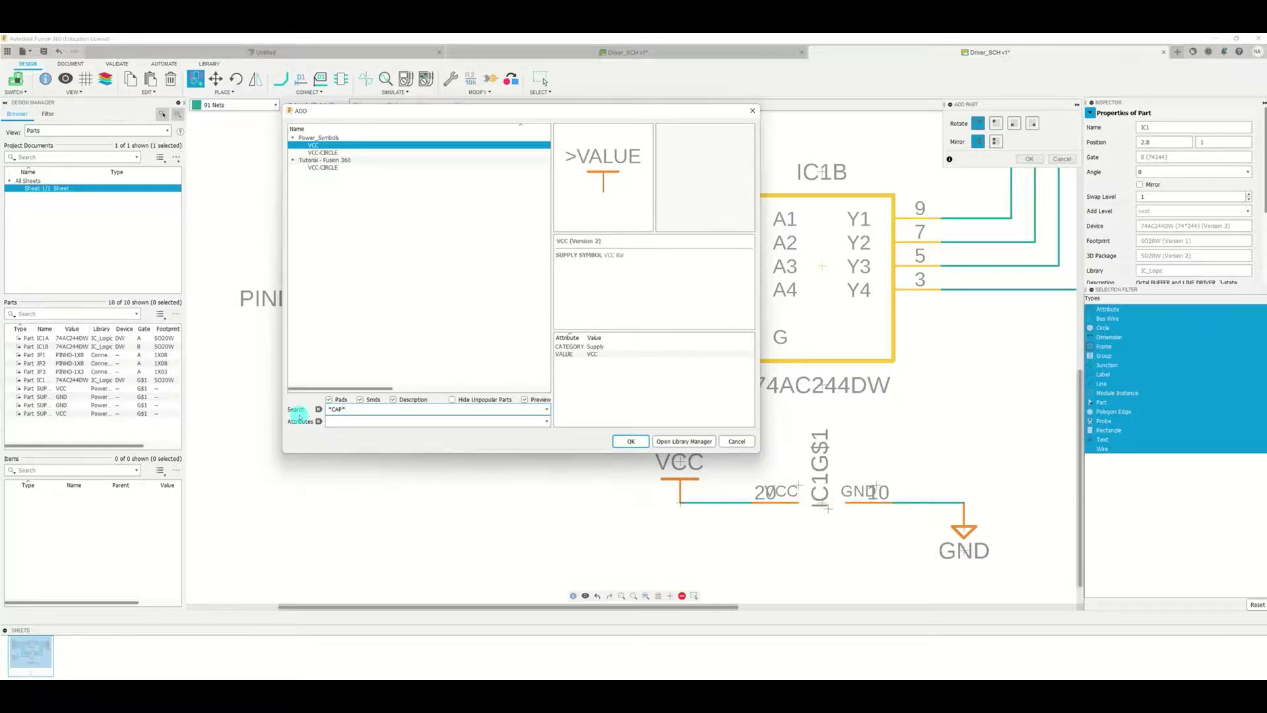
pyautogui.click(470, 420)
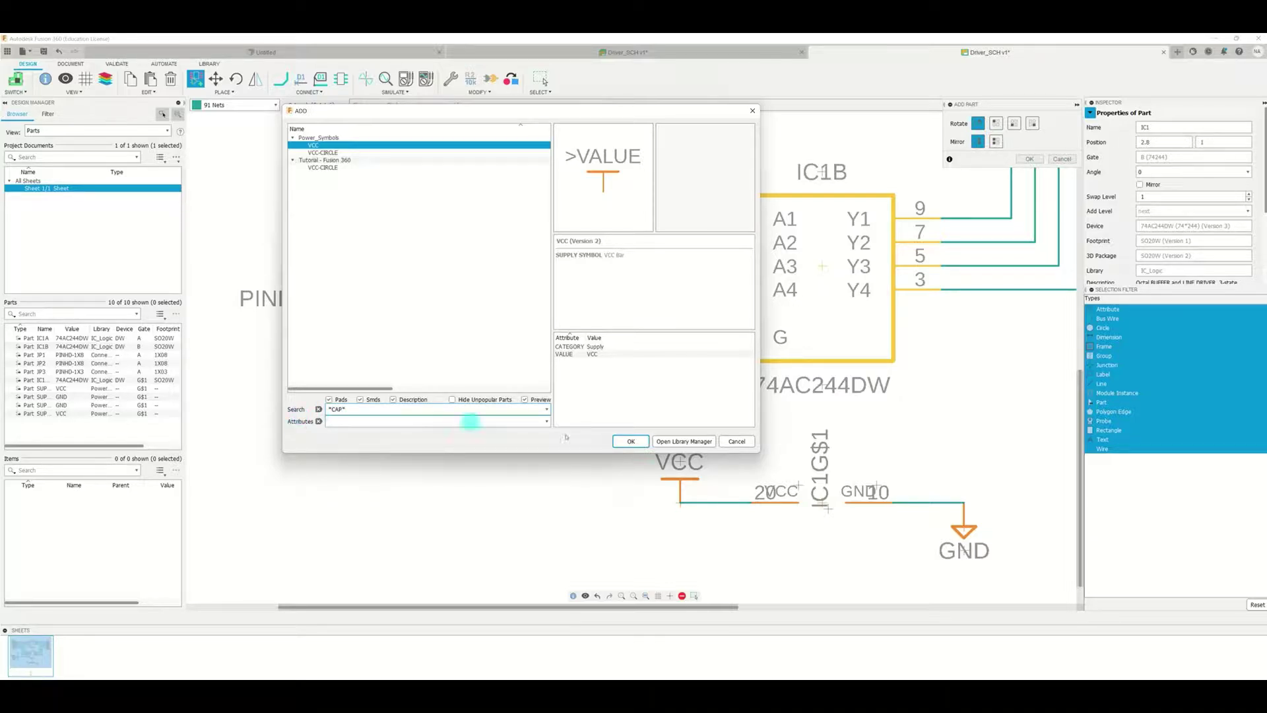
pyautogui.click(631, 441)
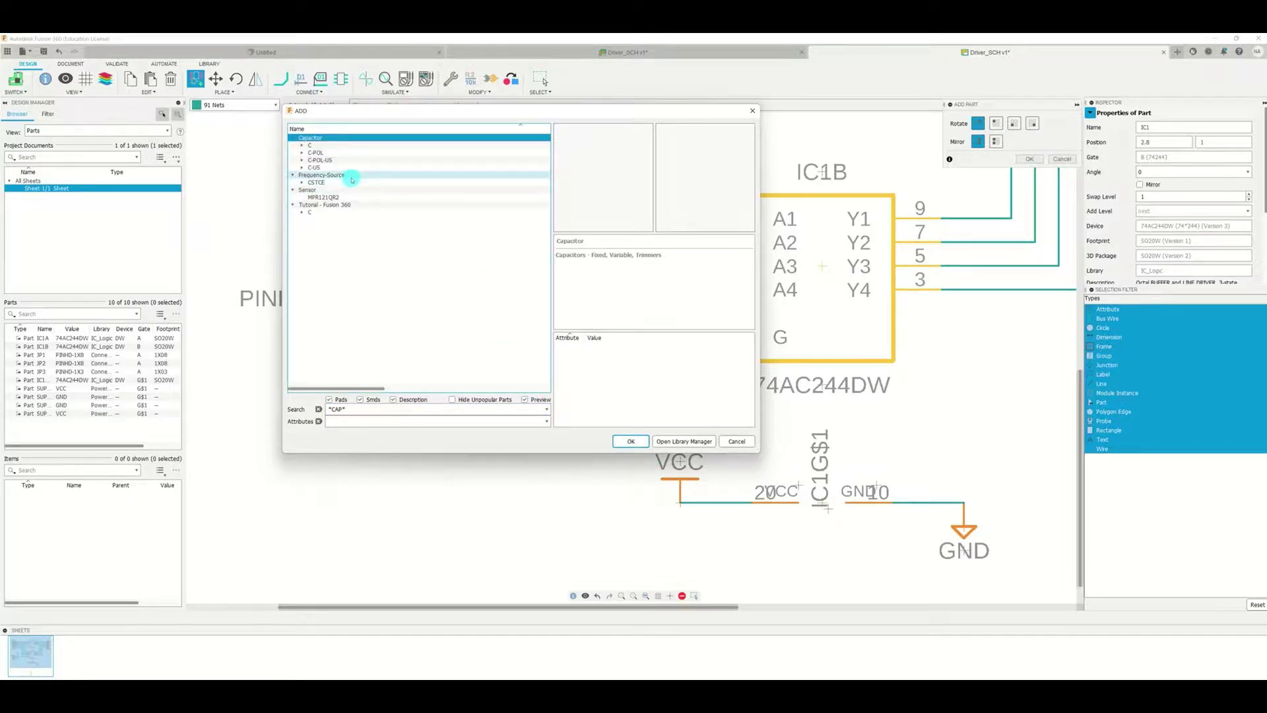
# Step: Examine the chip and radial package variants of the generic C device in the Capacitor library
pyautogui.click(302, 145)
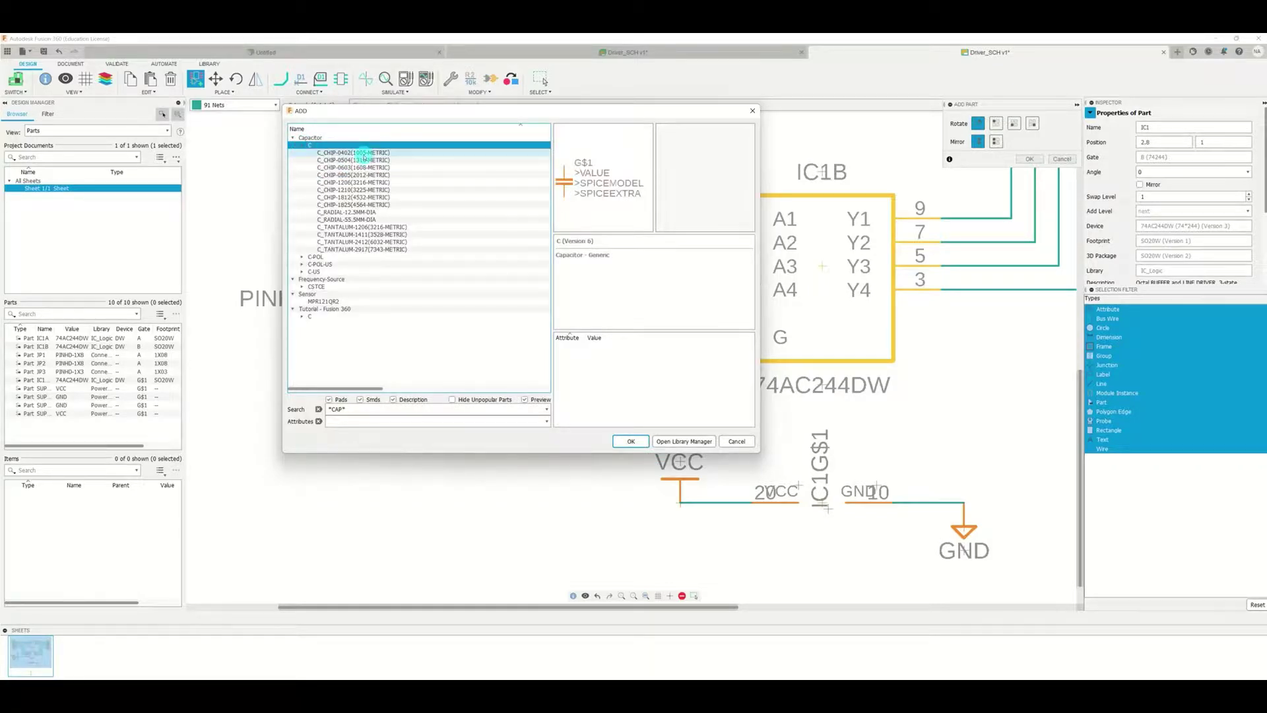
pyautogui.click(364, 153)
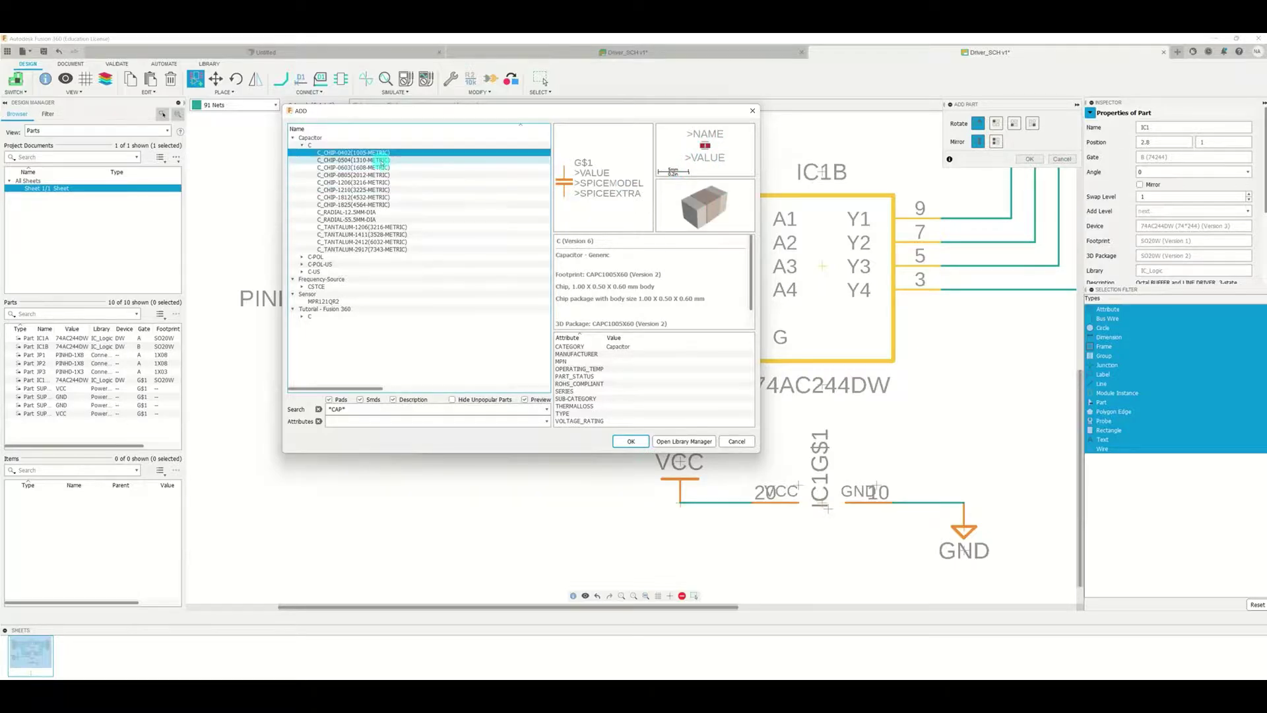
pyautogui.click(380, 159)
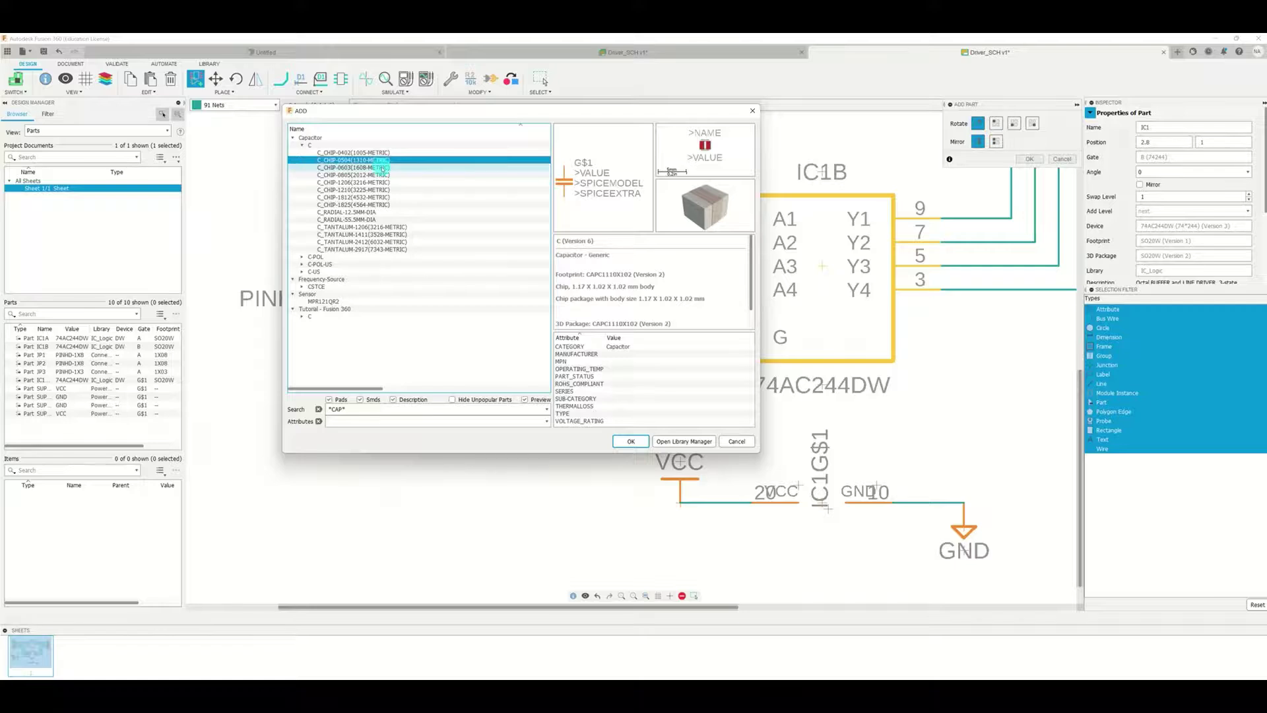
pyautogui.click(382, 168)
pyautogui.click(384, 175)
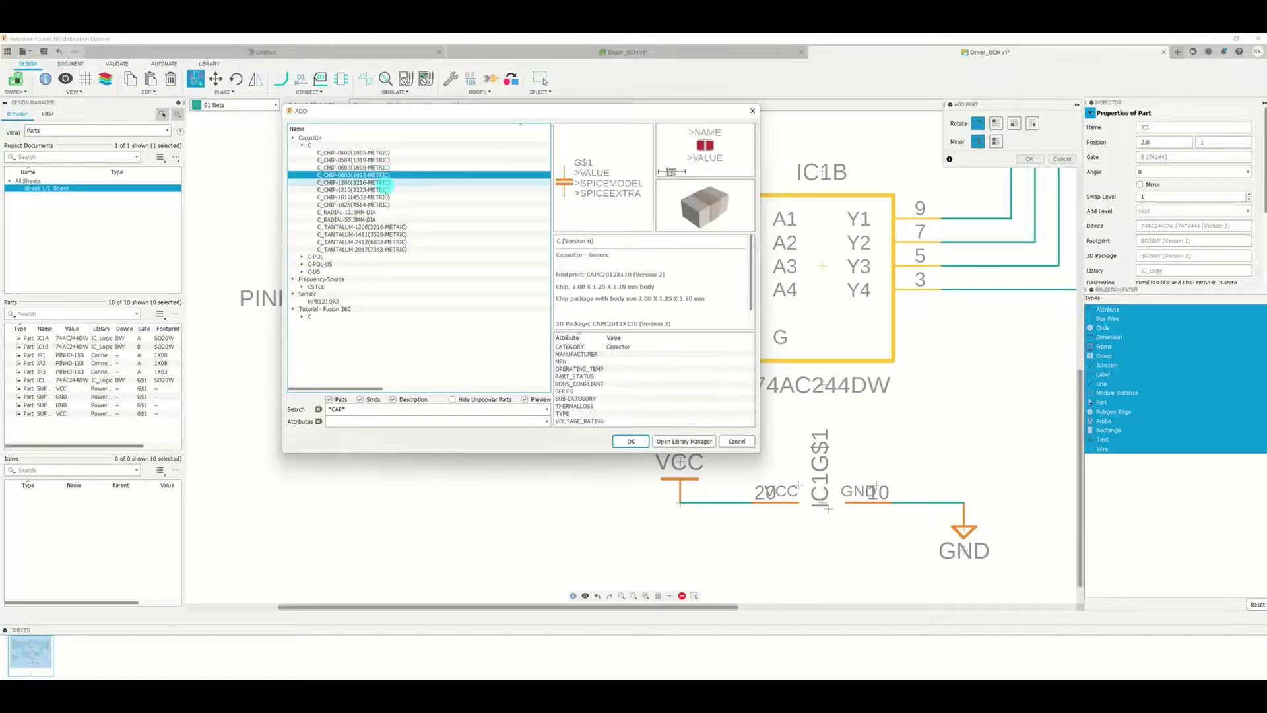
pyautogui.click(368, 212)
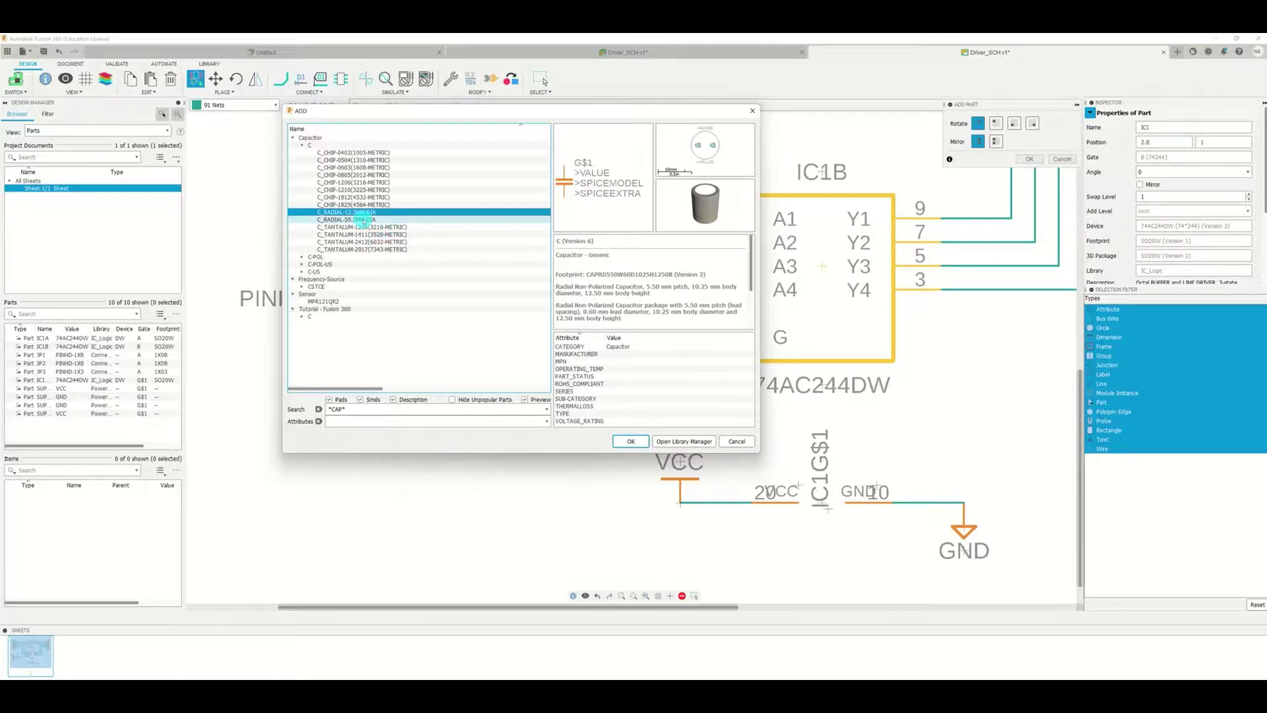
pyautogui.click(363, 219)
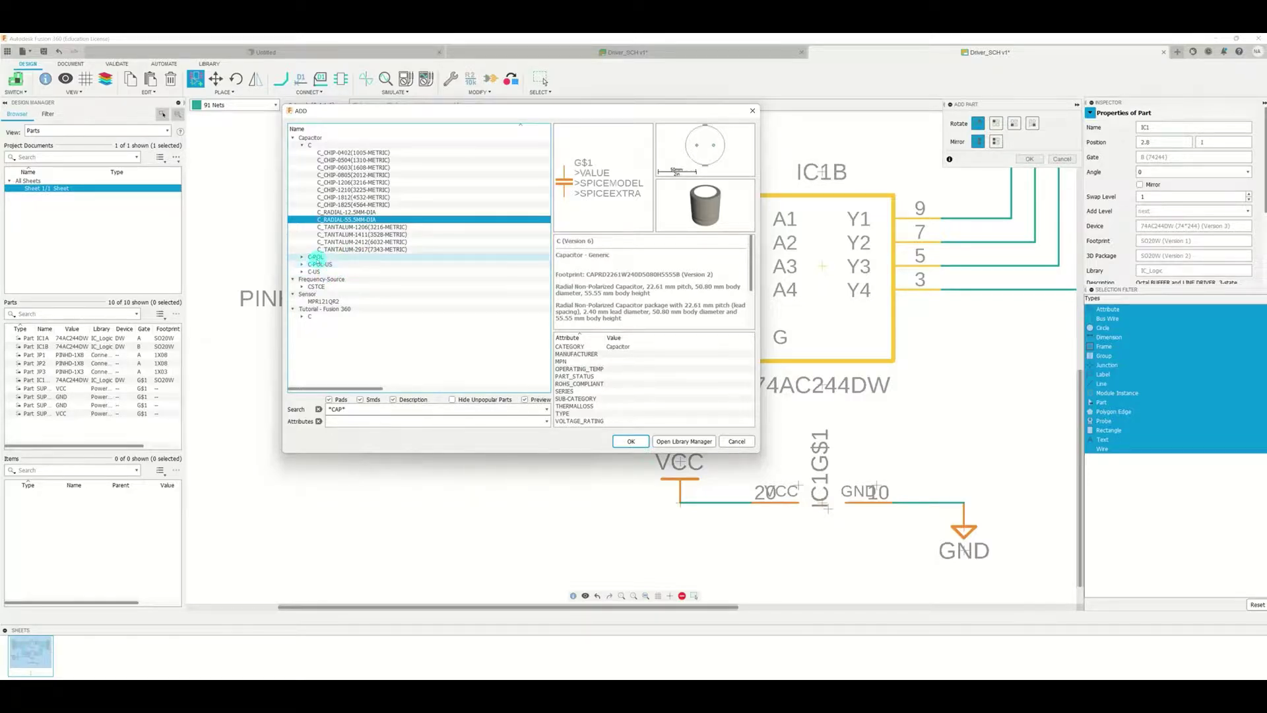
# Step: Place one polarised capacitor C-POL_RADIAL-32MM-DIA upright to the right of JP3's VCC and GND symbols, below the enable net
pyautogui.click(302, 258)
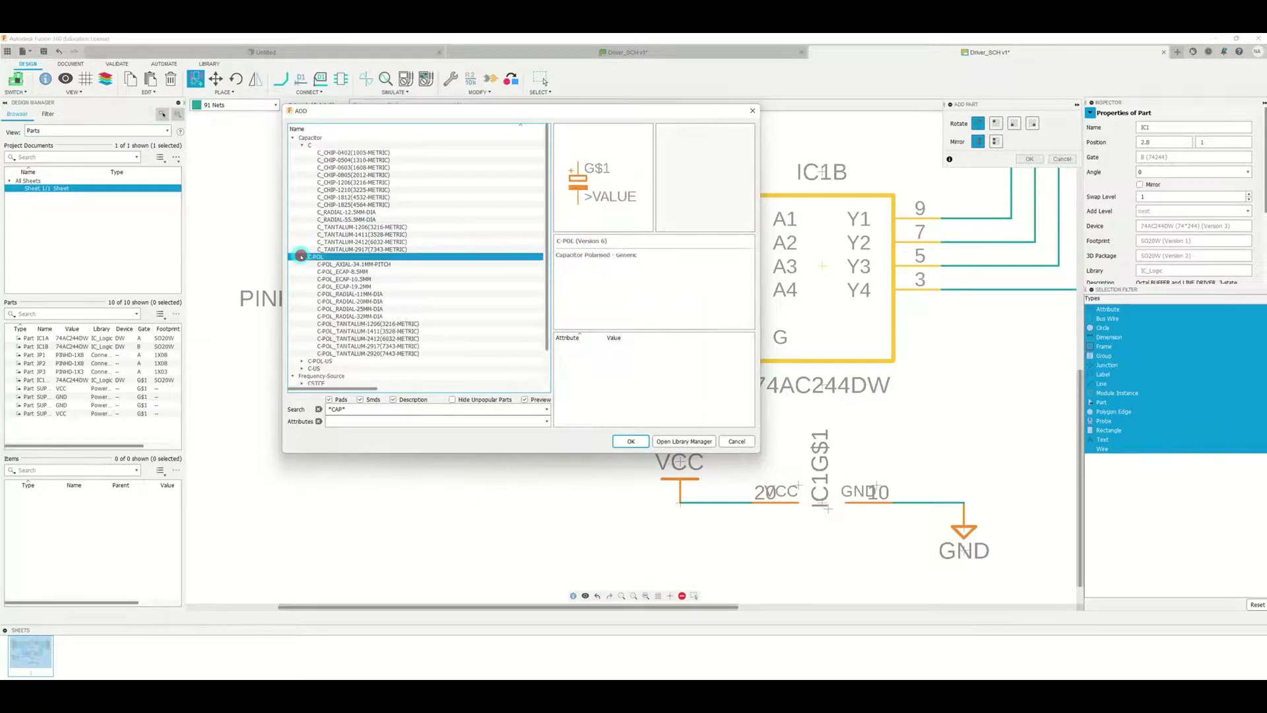
pyautogui.click(378, 263)
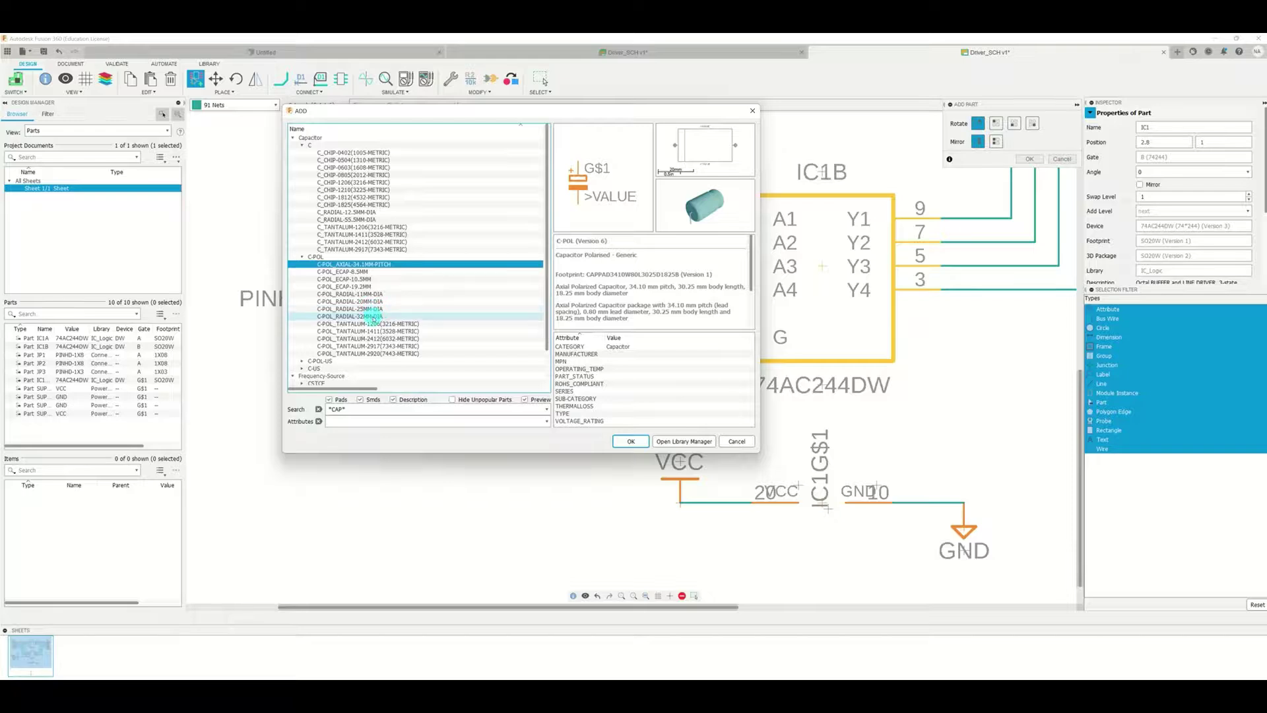
pyautogui.click(373, 317)
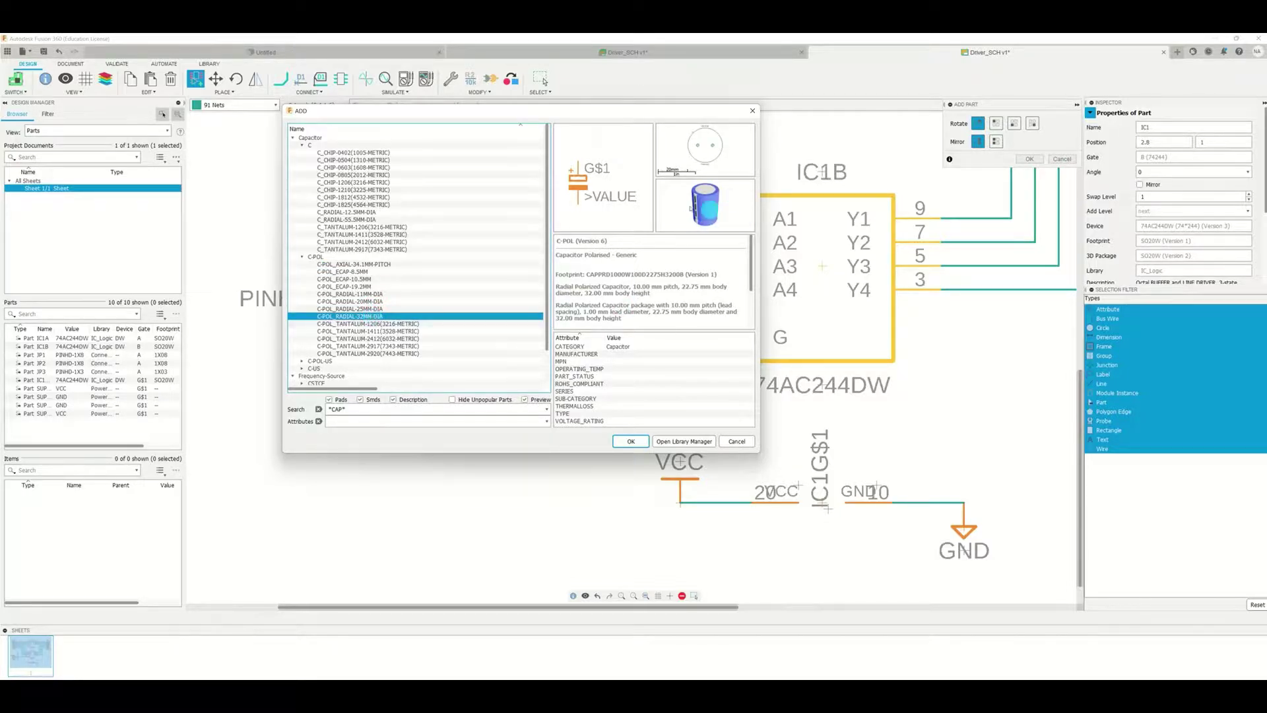
pyautogui.click(630, 441)
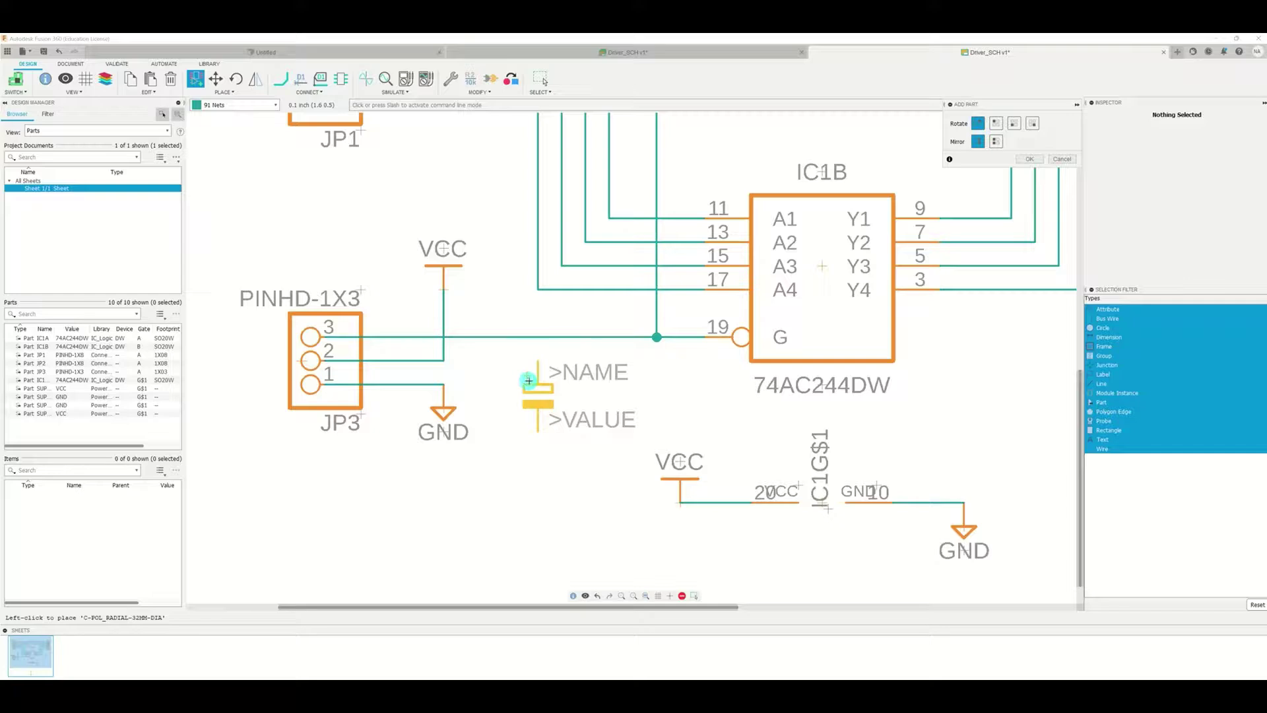
pyautogui.click(529, 380)
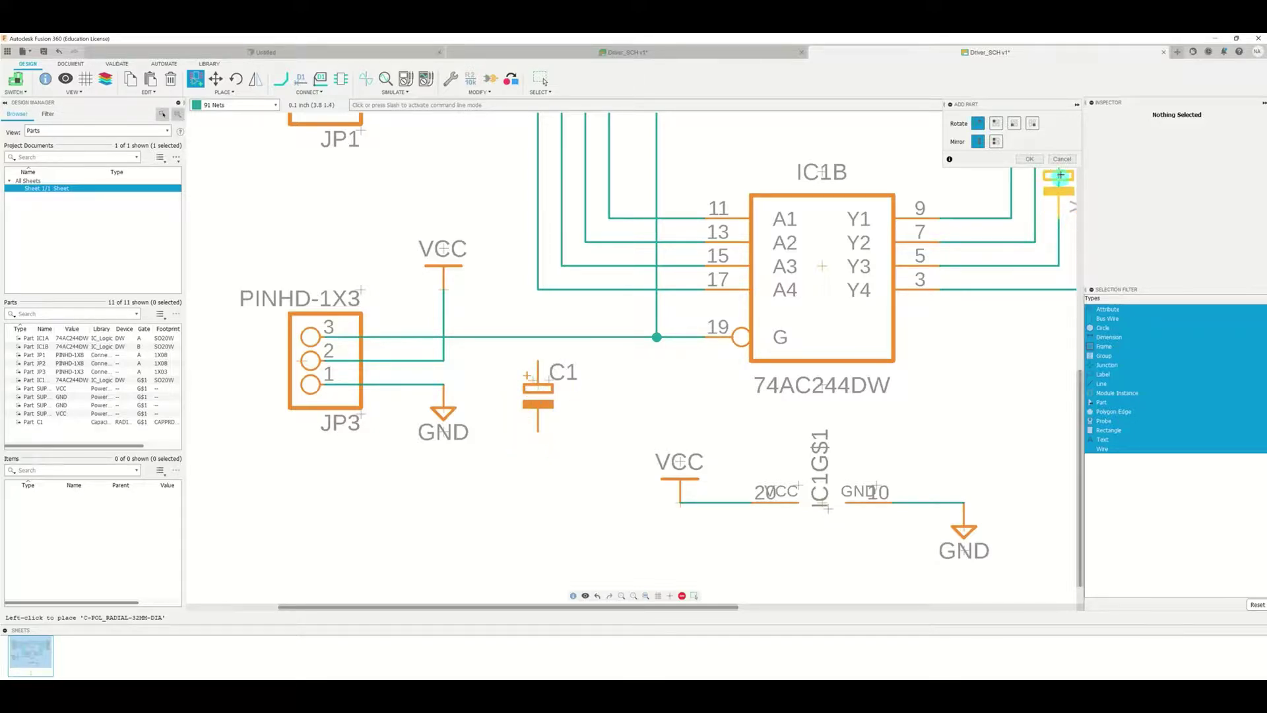
pyautogui.click(1062, 159)
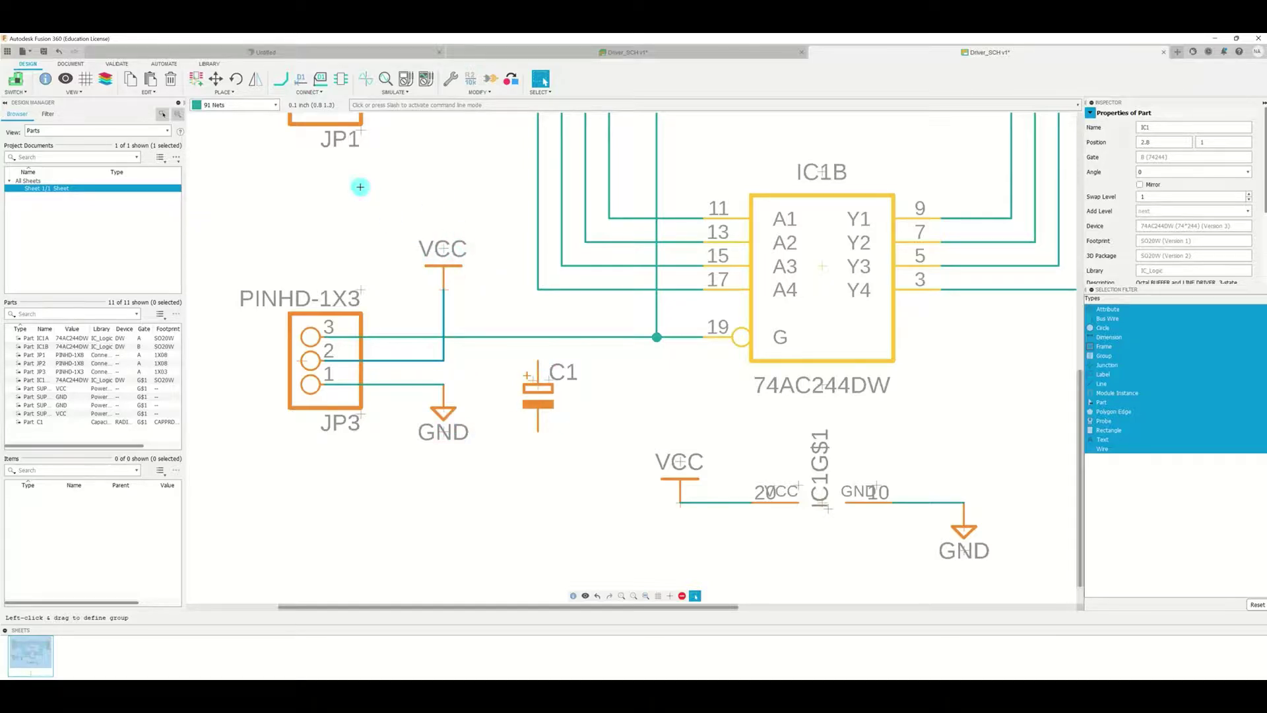
# Step: Place one C_RADIAL-12.5MM-DIA capacitor, rotated horizontally, centred just below IC1's power gate
pyautogui.click(196, 79)
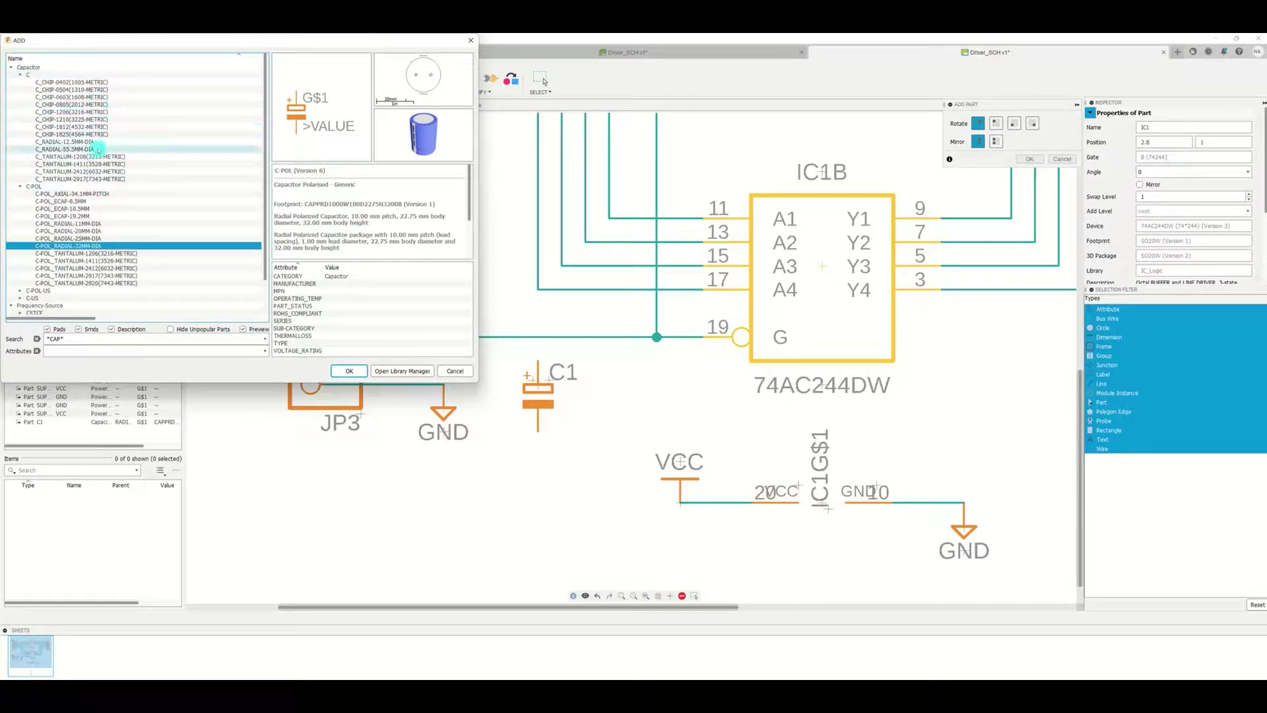
pyautogui.click(91, 141)
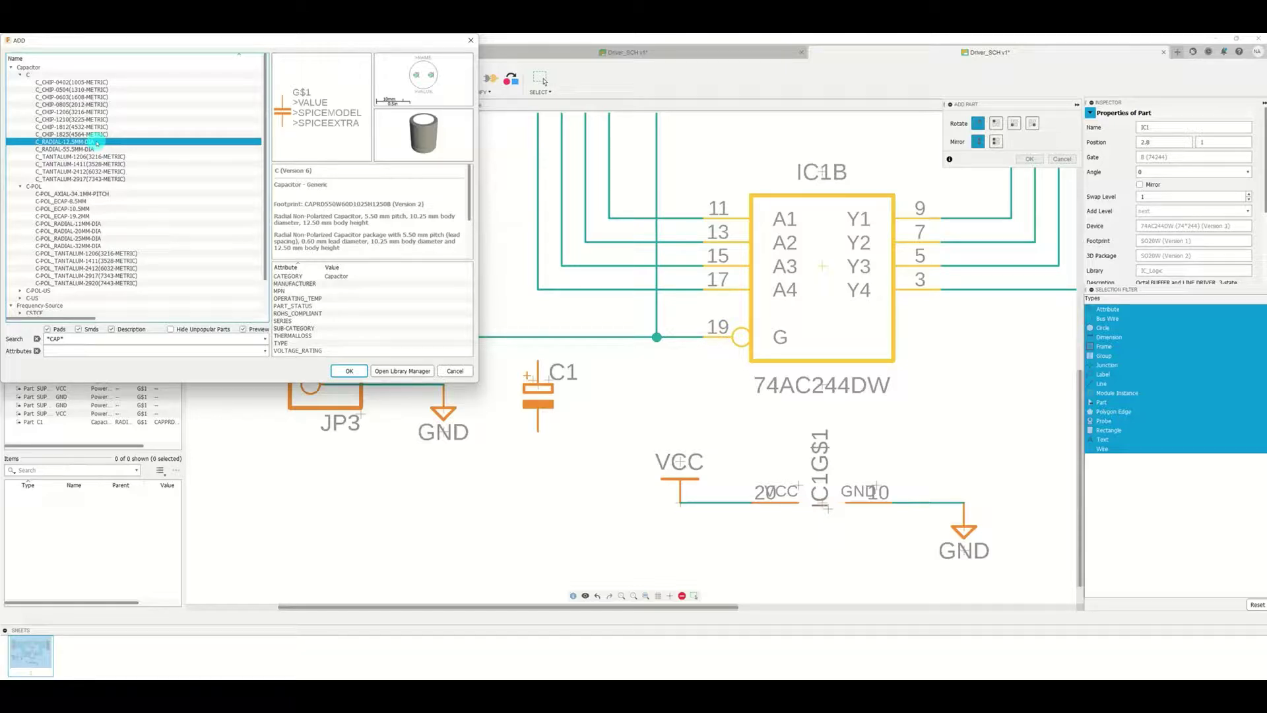
pyautogui.click(352, 370)
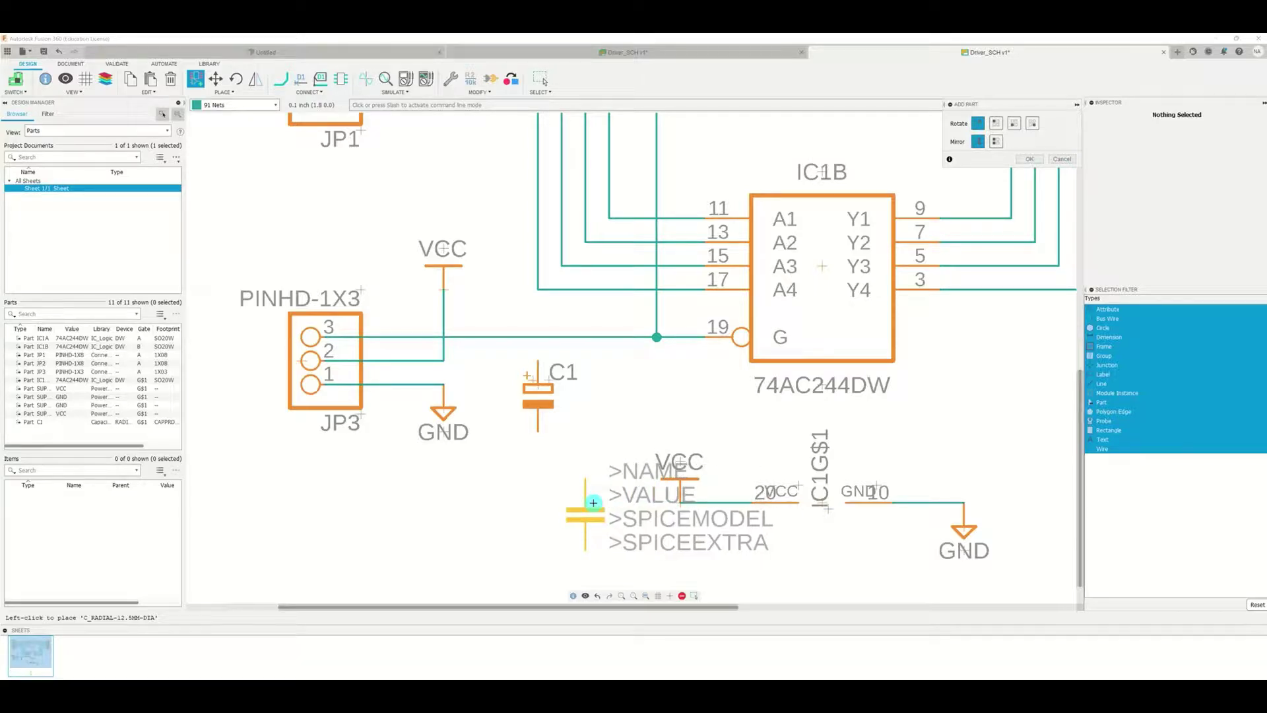
pyautogui.rightClick(593, 503)
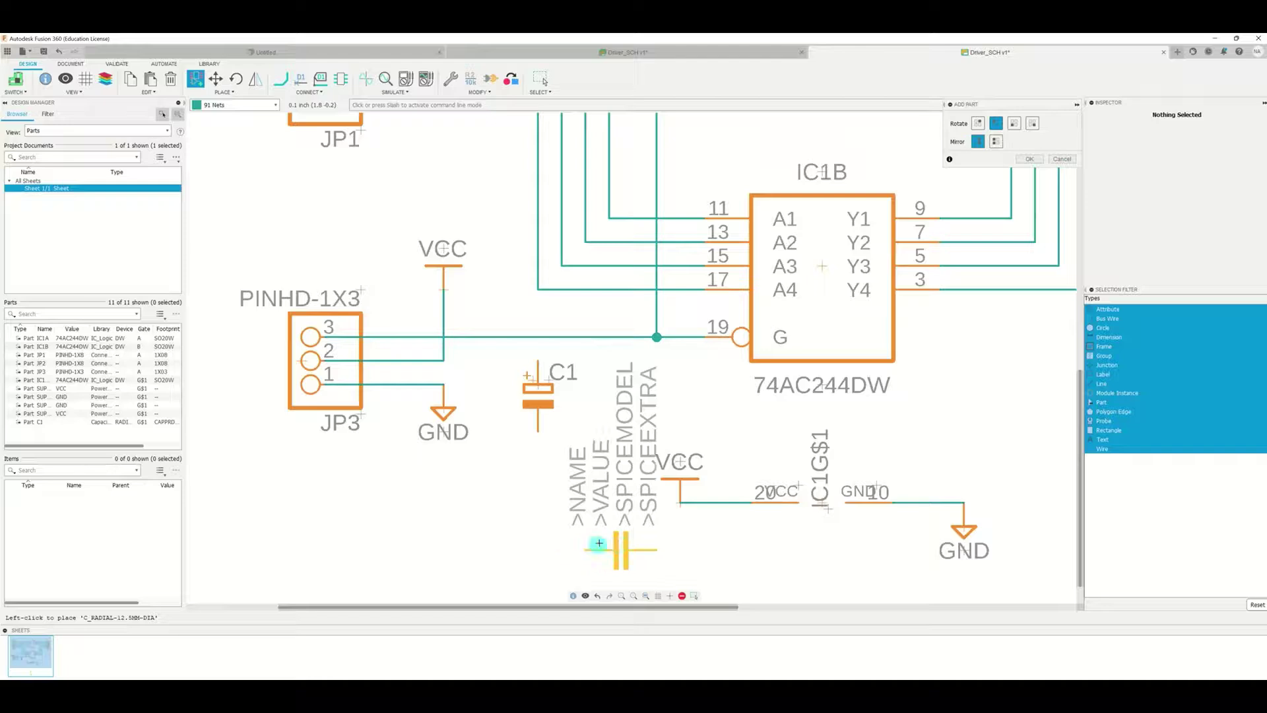
pyautogui.rightClick(597, 537)
pyautogui.rightClick(599, 543)
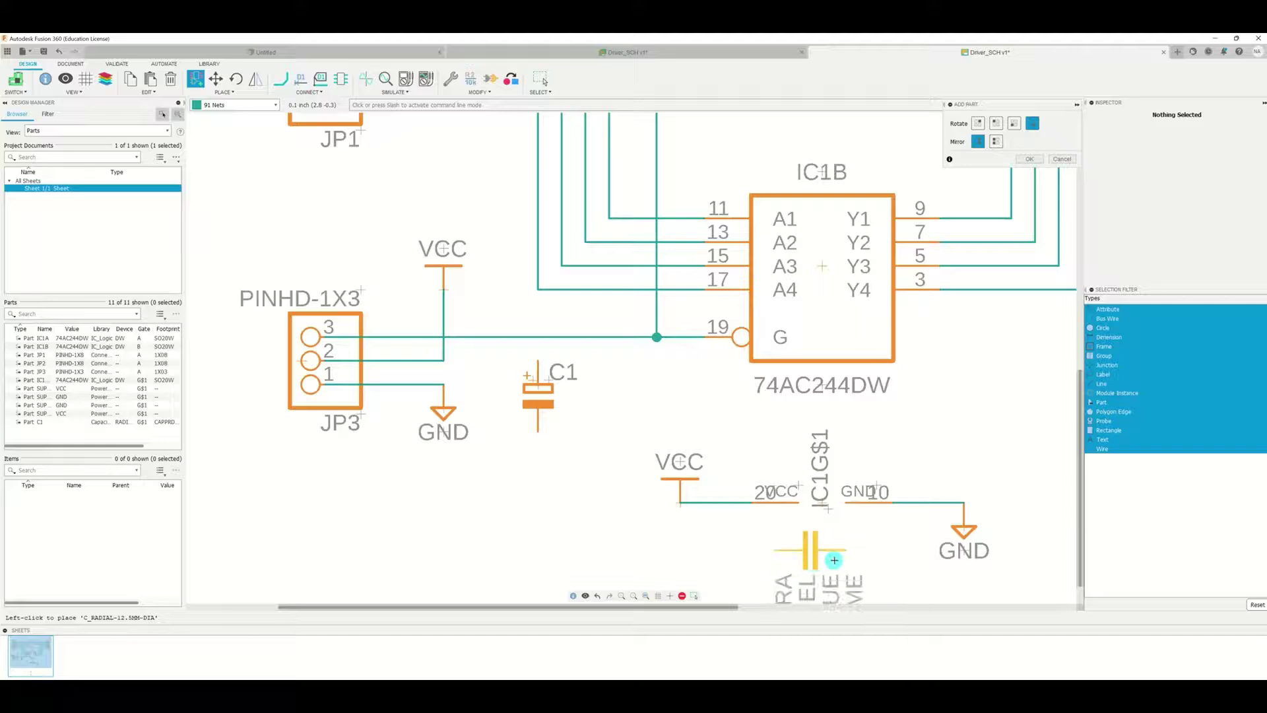
pyautogui.rightClick(834, 562)
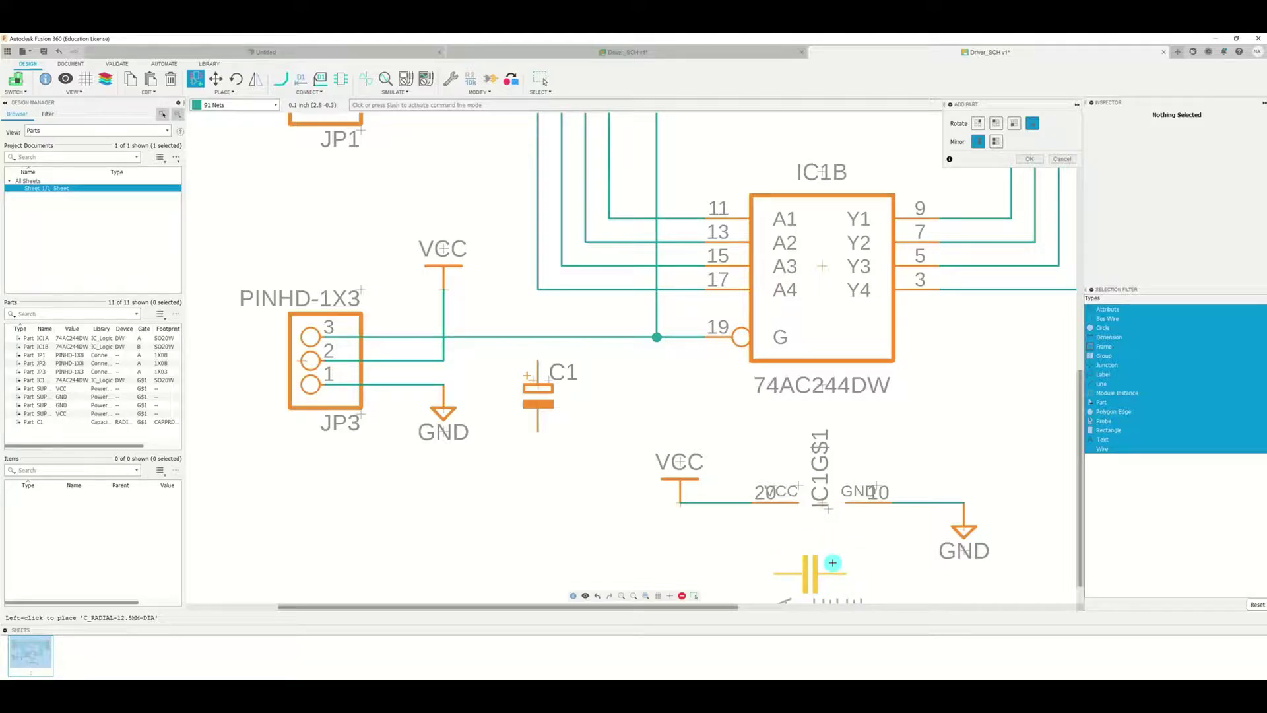
pyautogui.click(833, 562)
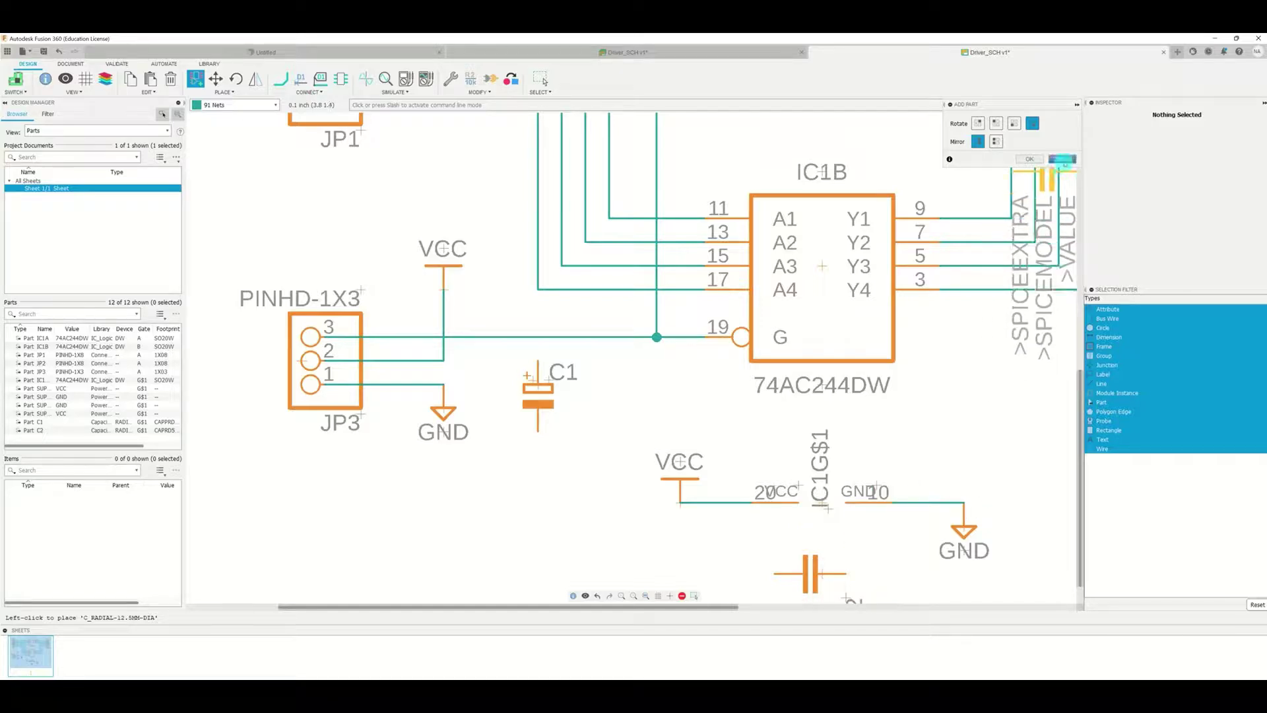
pyautogui.press('Escape')
# Step: Wire capacitor C2 in parallel with IC1's power gate, one end to the GND net and the other to the VCC net
pyautogui.scroll(-2, 745, 410)
pyautogui.scroll(-1, 745, 410)
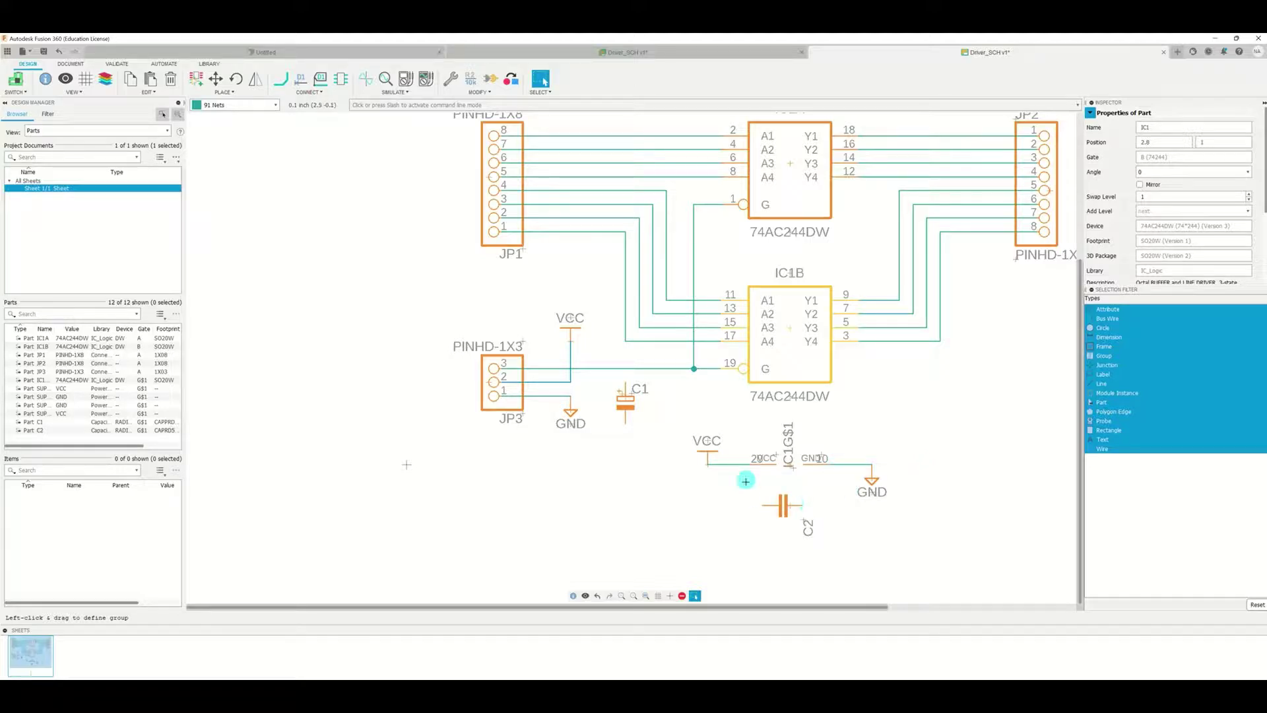
pyautogui.click(276, 80)
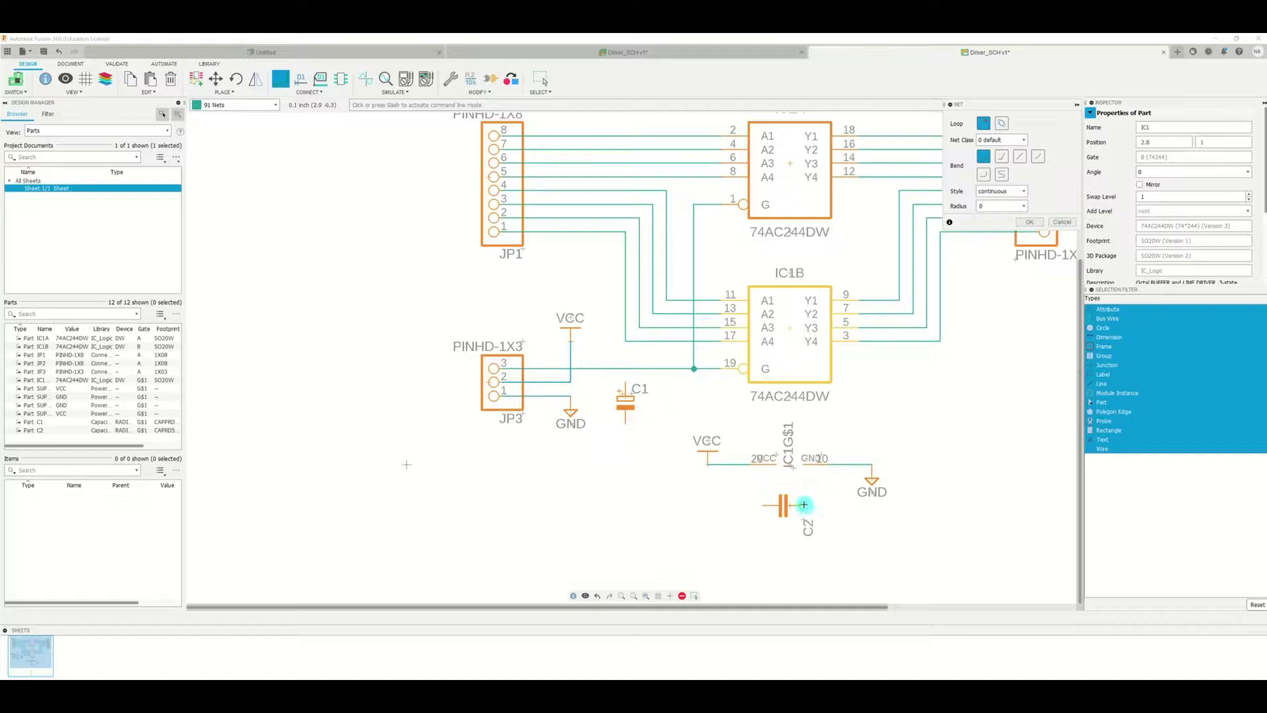
pyautogui.click(804, 505)
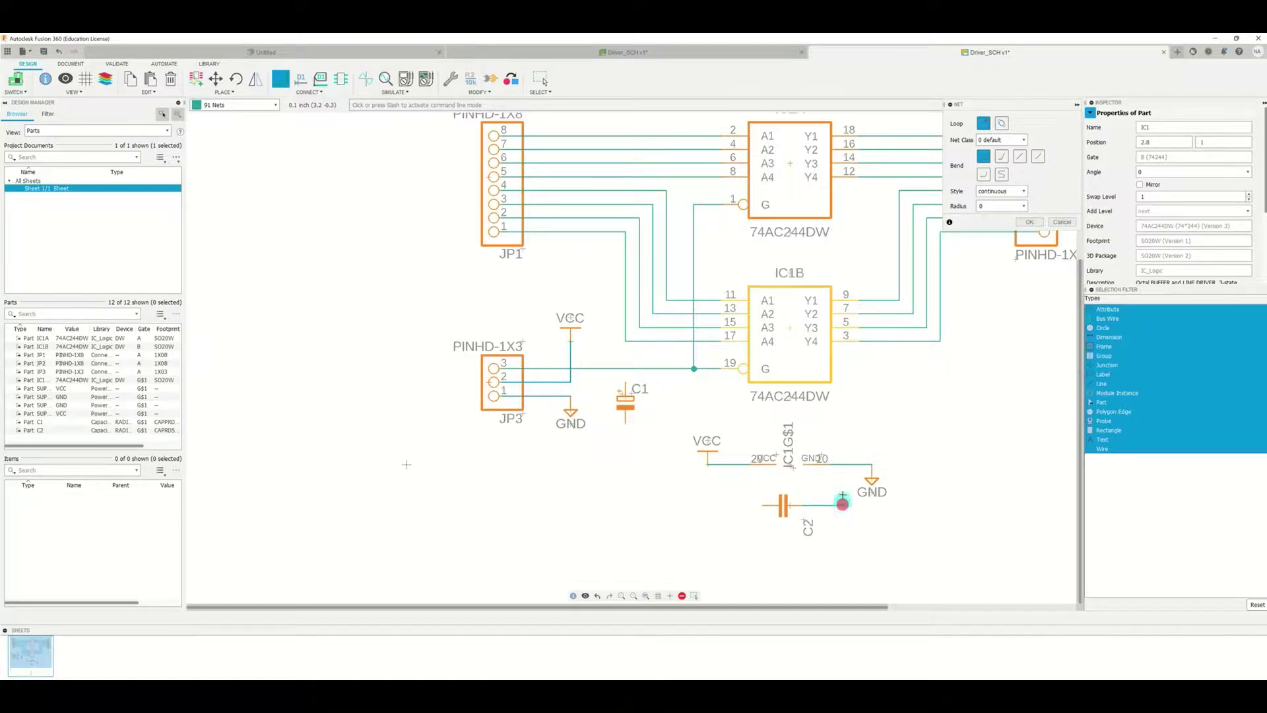
pyautogui.click(842, 503)
pyautogui.click(843, 463)
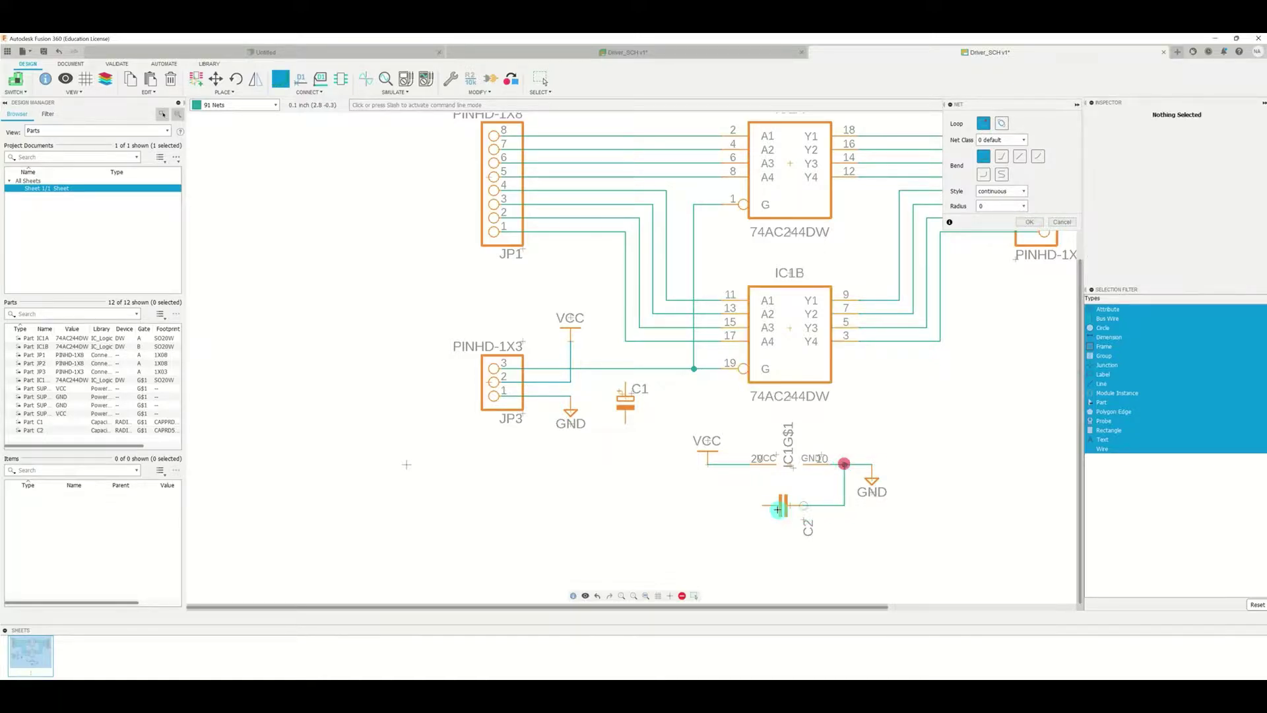
pyautogui.click(764, 505)
pyautogui.click(735, 463)
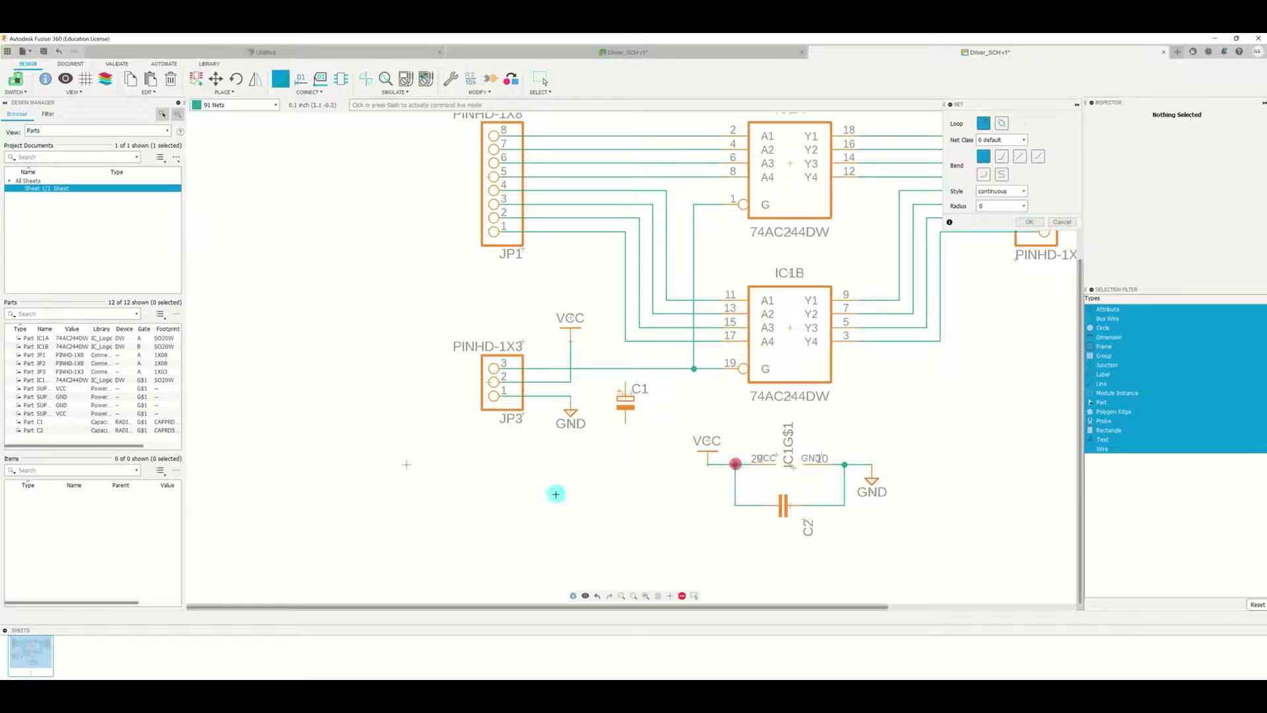
pyautogui.scroll(5, 584, 404)
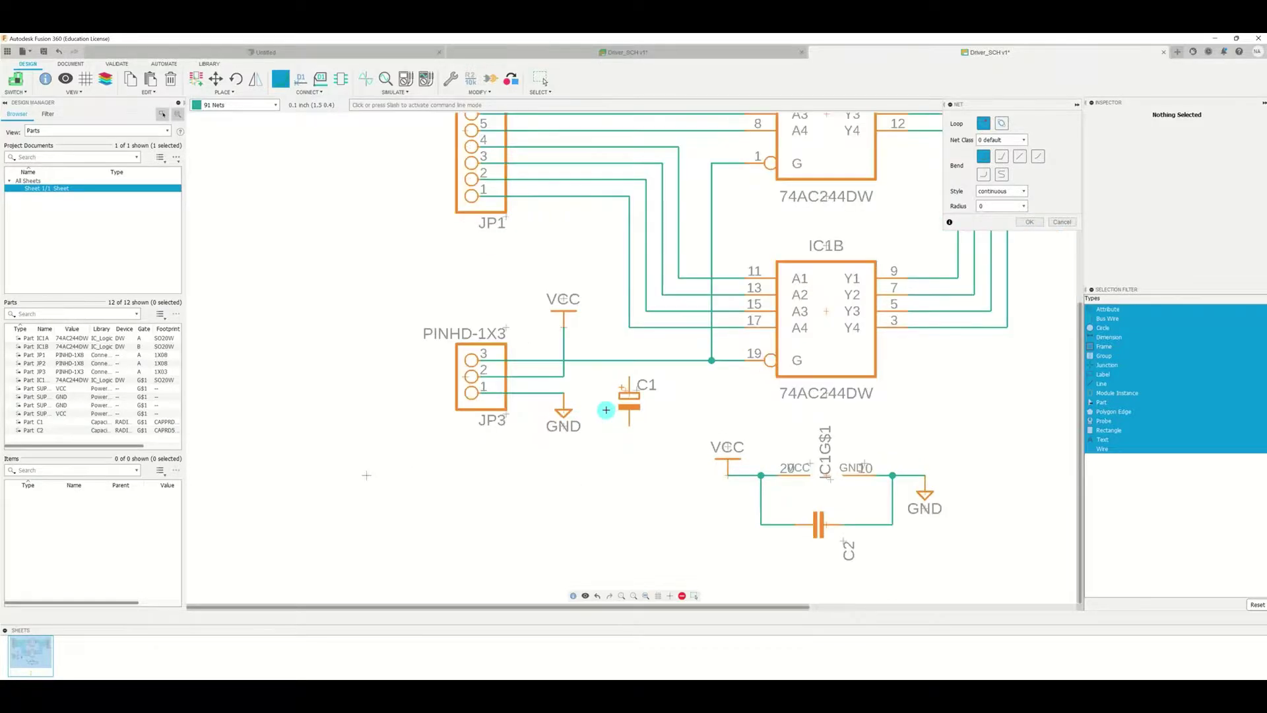
pyautogui.click(536, 415)
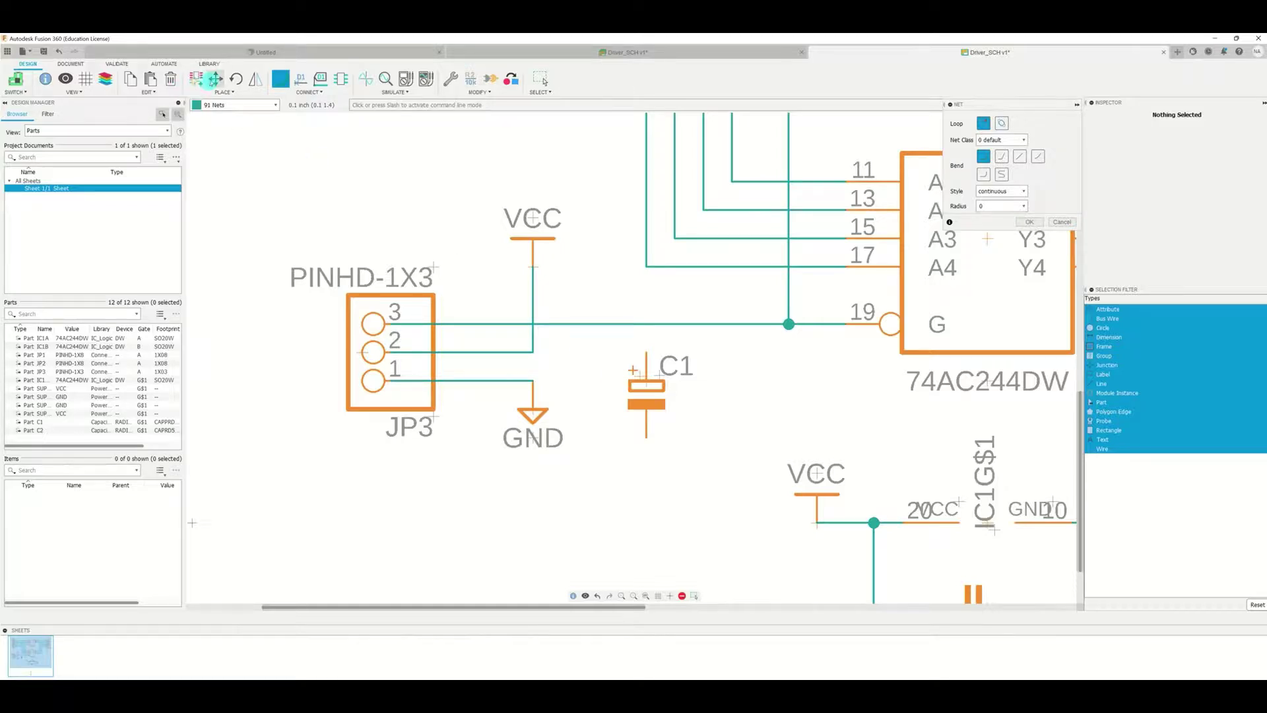
pyautogui.click(214, 80)
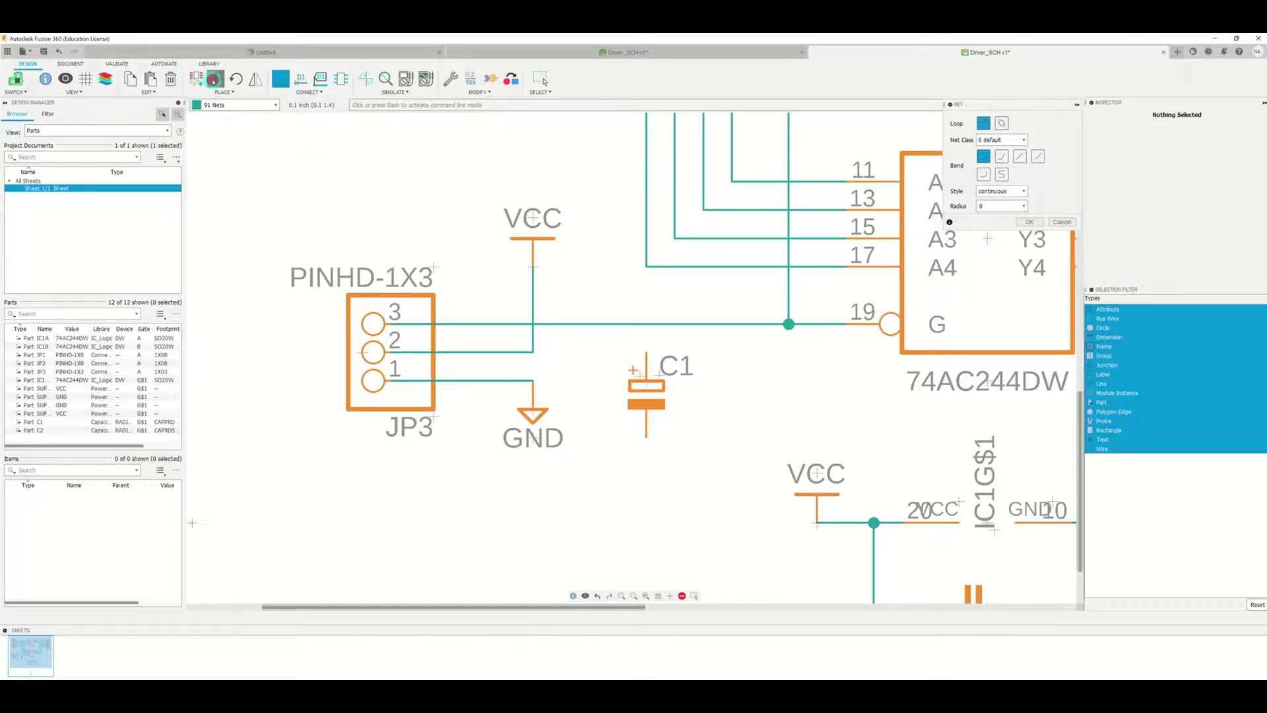
pyautogui.click(533, 414)
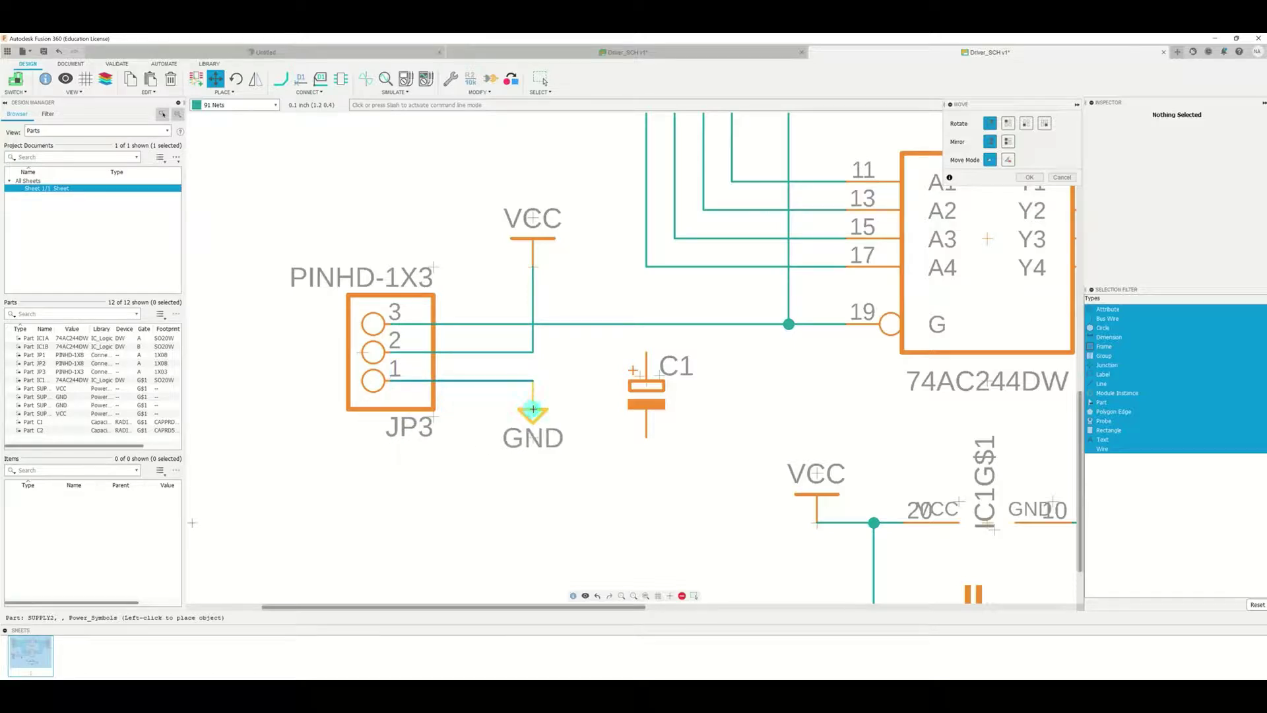
pyautogui.click(533, 410)
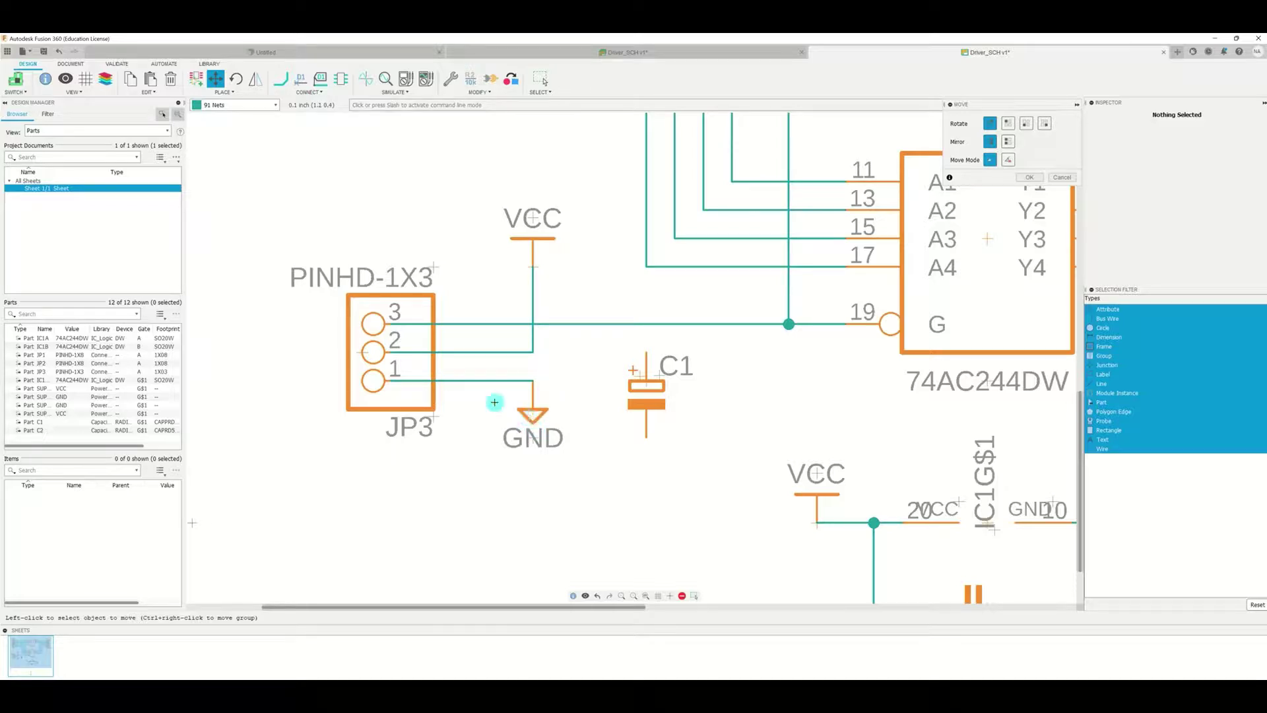
pyautogui.click(504, 379)
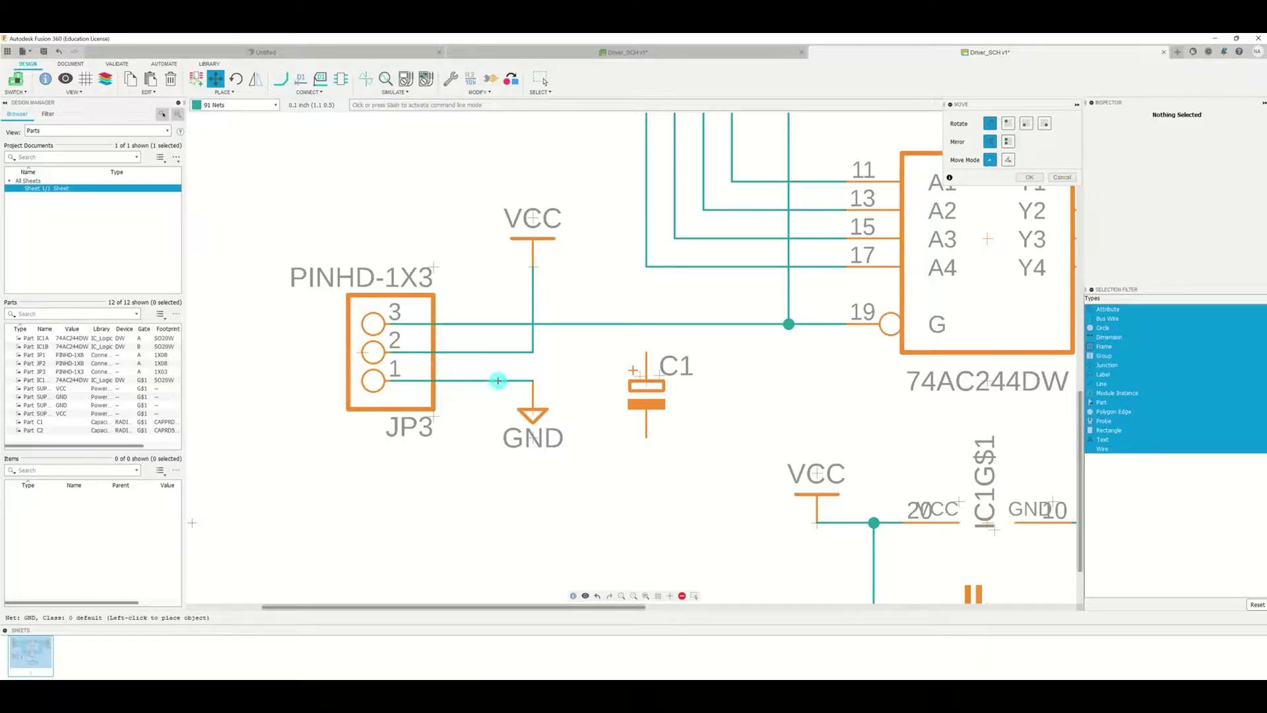
pyautogui.click(498, 381)
# Step: Delete the net wire between JP3 pin 1 and the GND symbol
pyautogui.rightClick(498, 381)
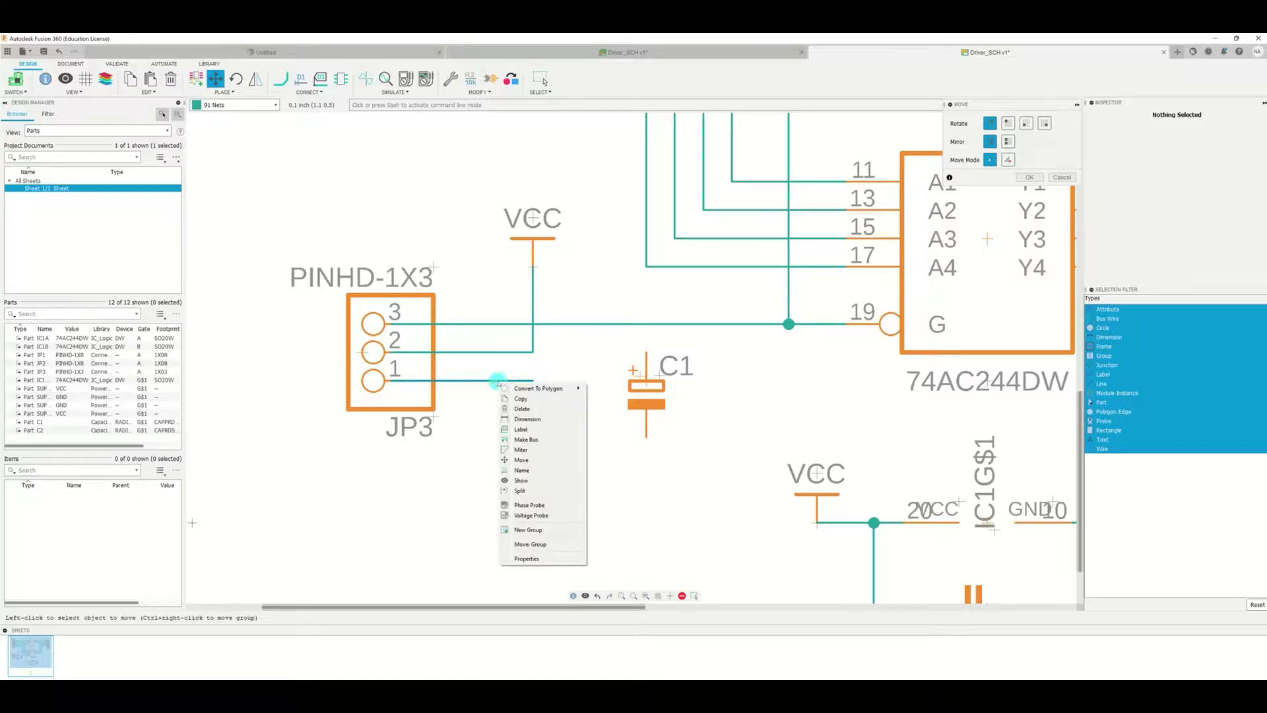
pyautogui.click(521, 409)
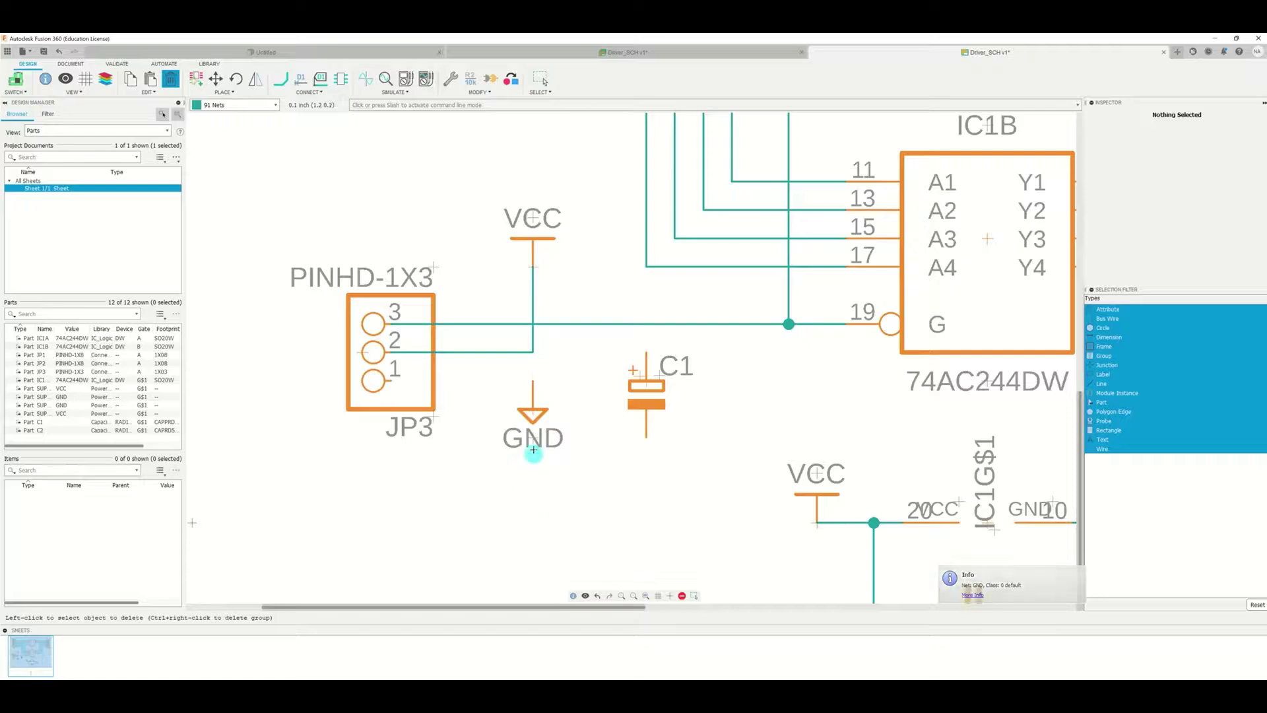
pyautogui.click(533, 414)
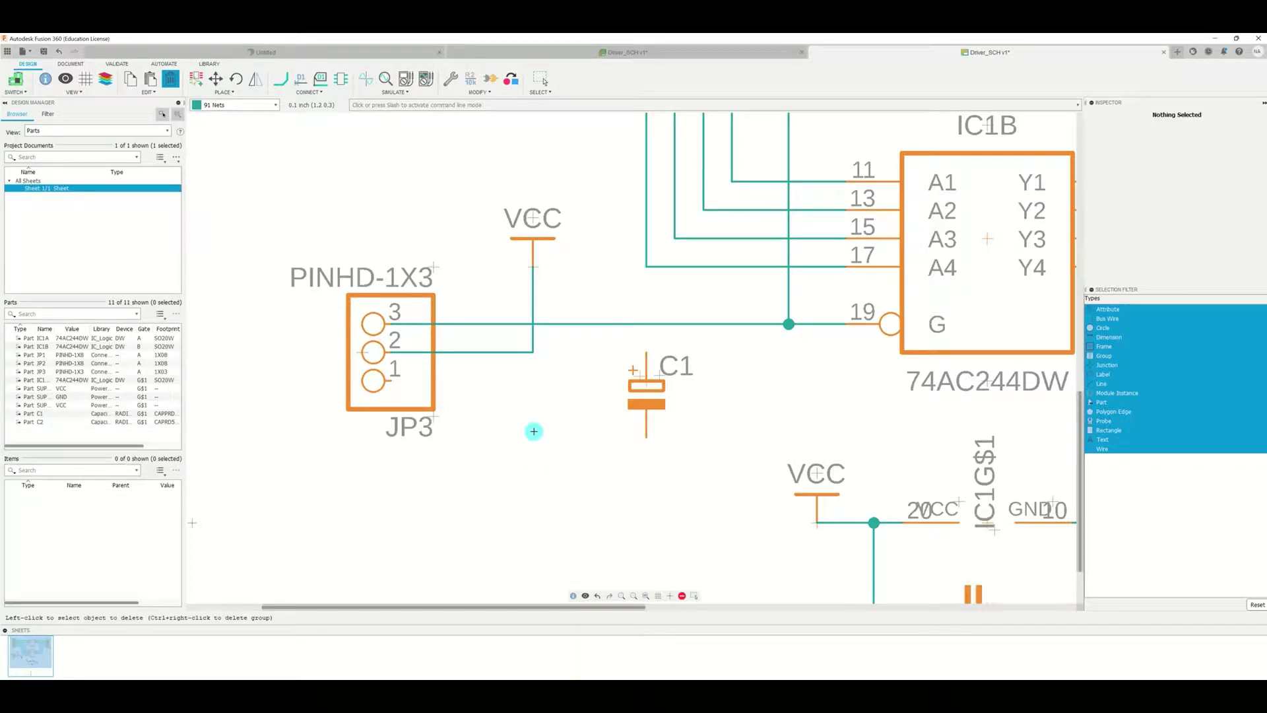
pyautogui.rightClick(534, 431)
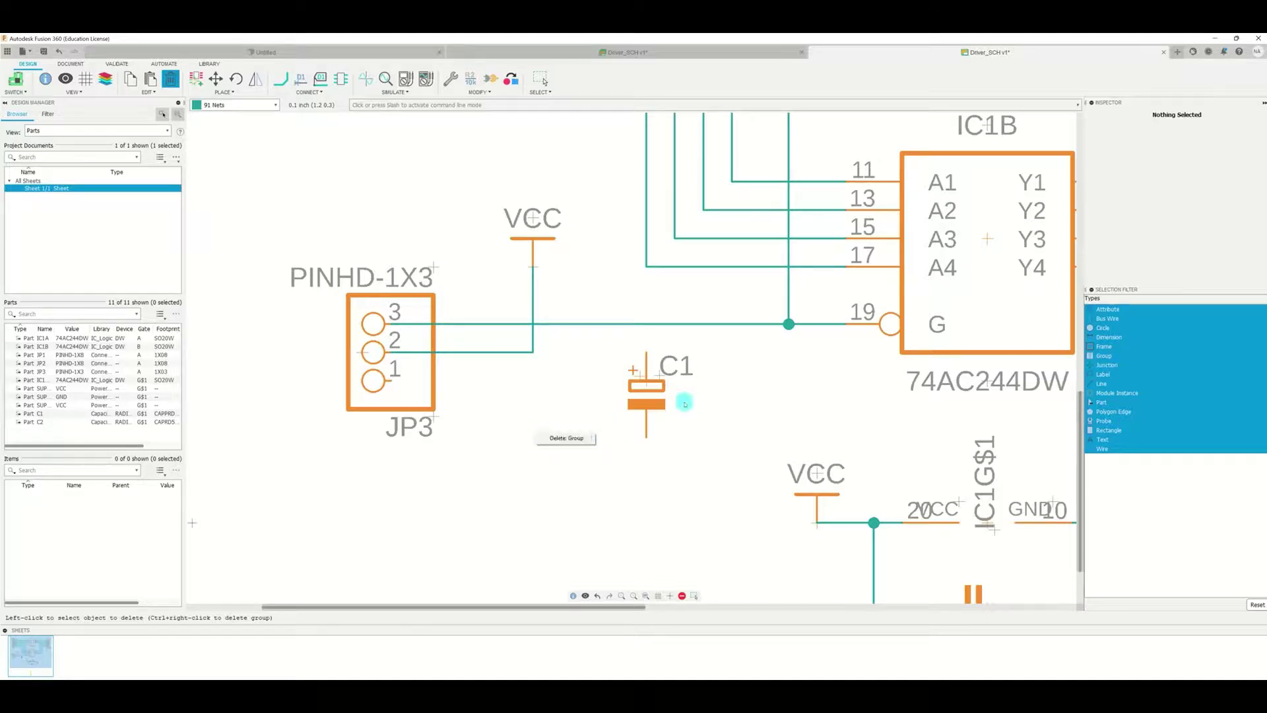
pyautogui.click(58, 52)
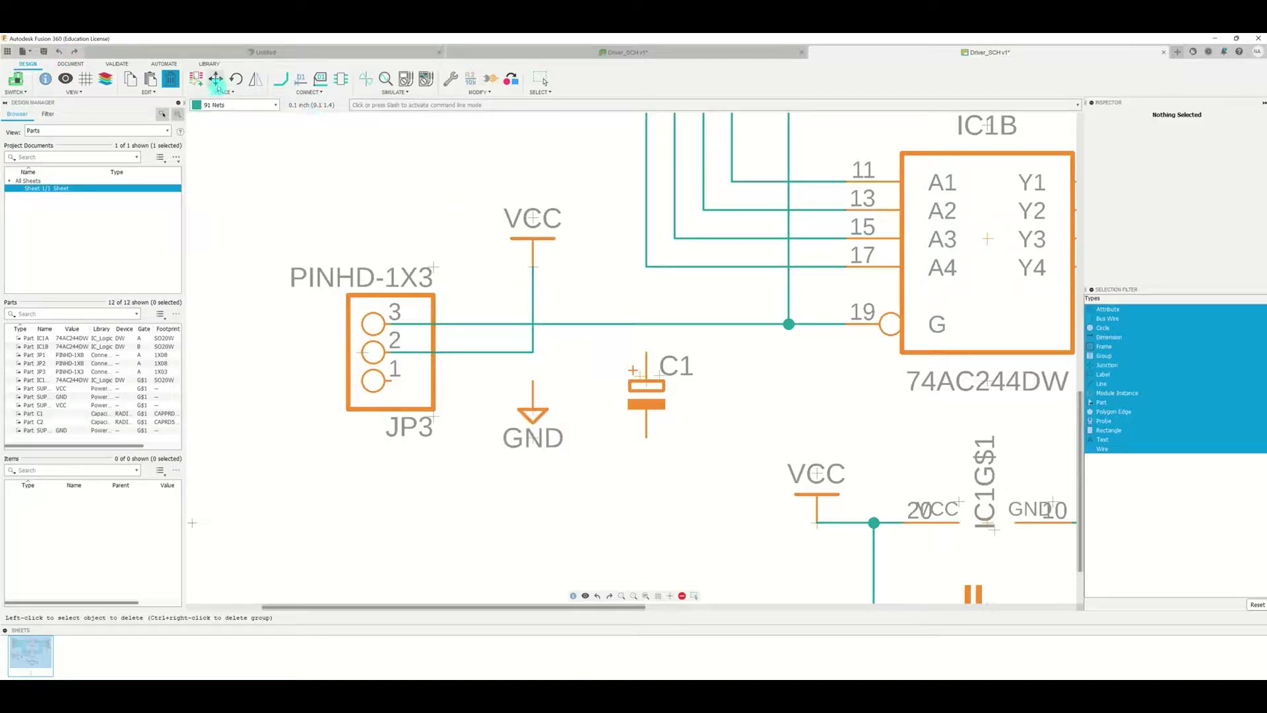
# Step: Move JP3's GND symbol straight down so its pin lines up with the lower end of capacitor C1
pyautogui.click(215, 79)
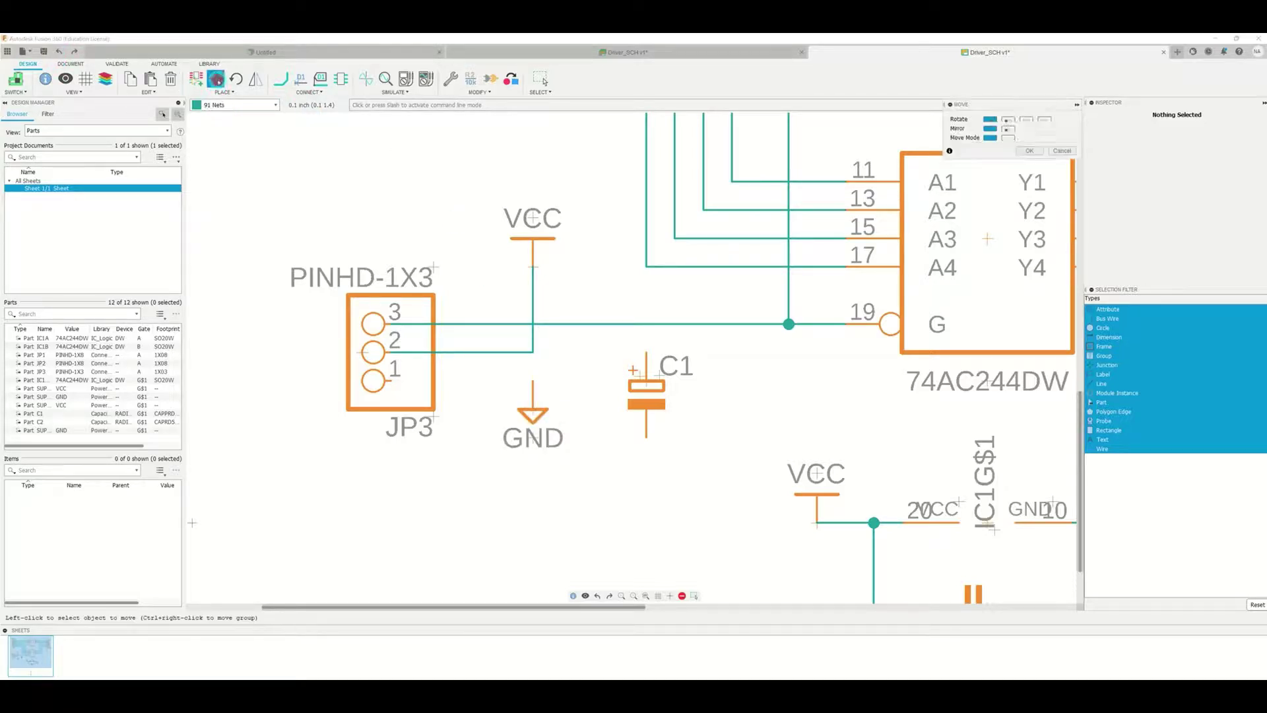
pyautogui.click(532, 414)
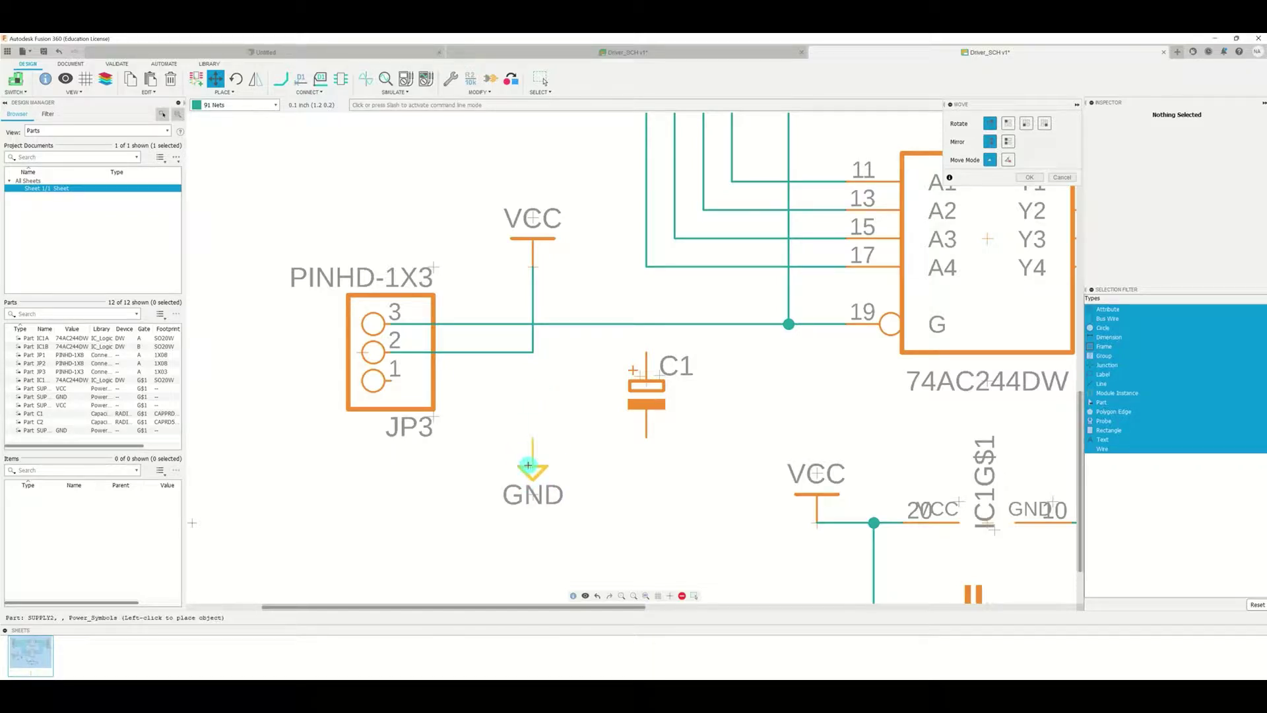
pyautogui.click(528, 465)
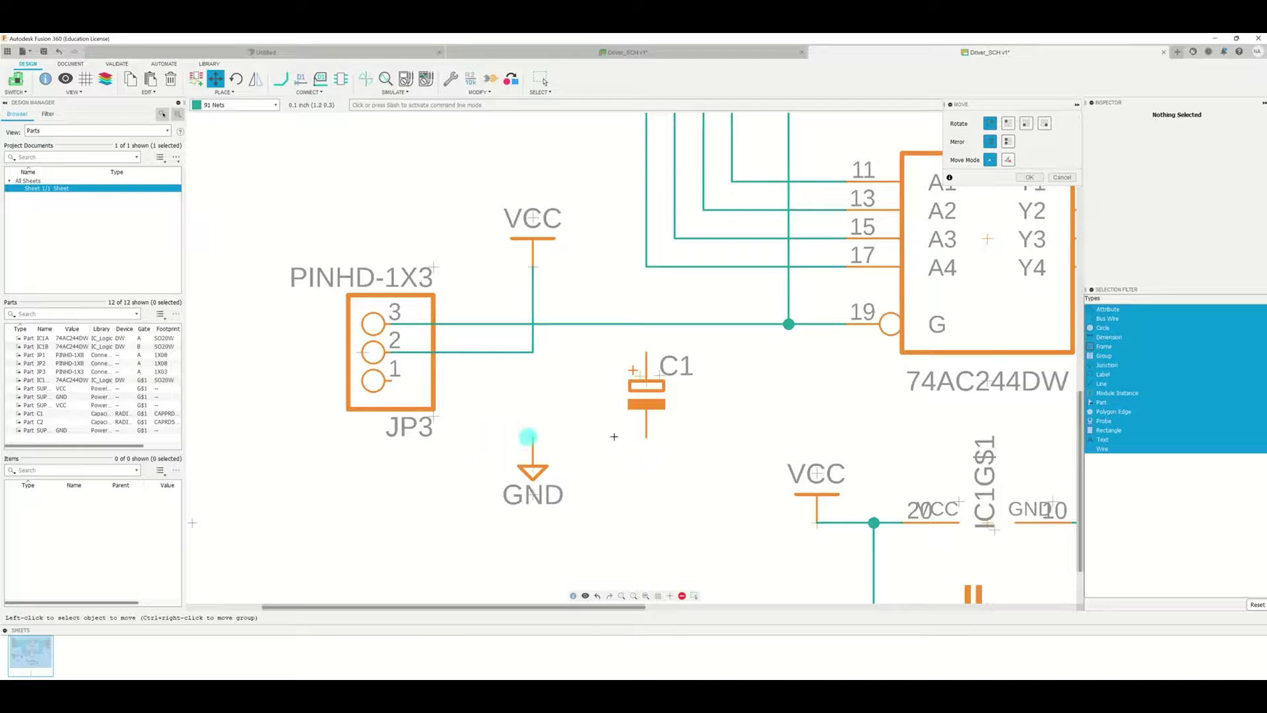
# Step: Wire C1's negative pin and JP3 pin 1 to the GND symbol with nets
pyautogui.click(280, 79)
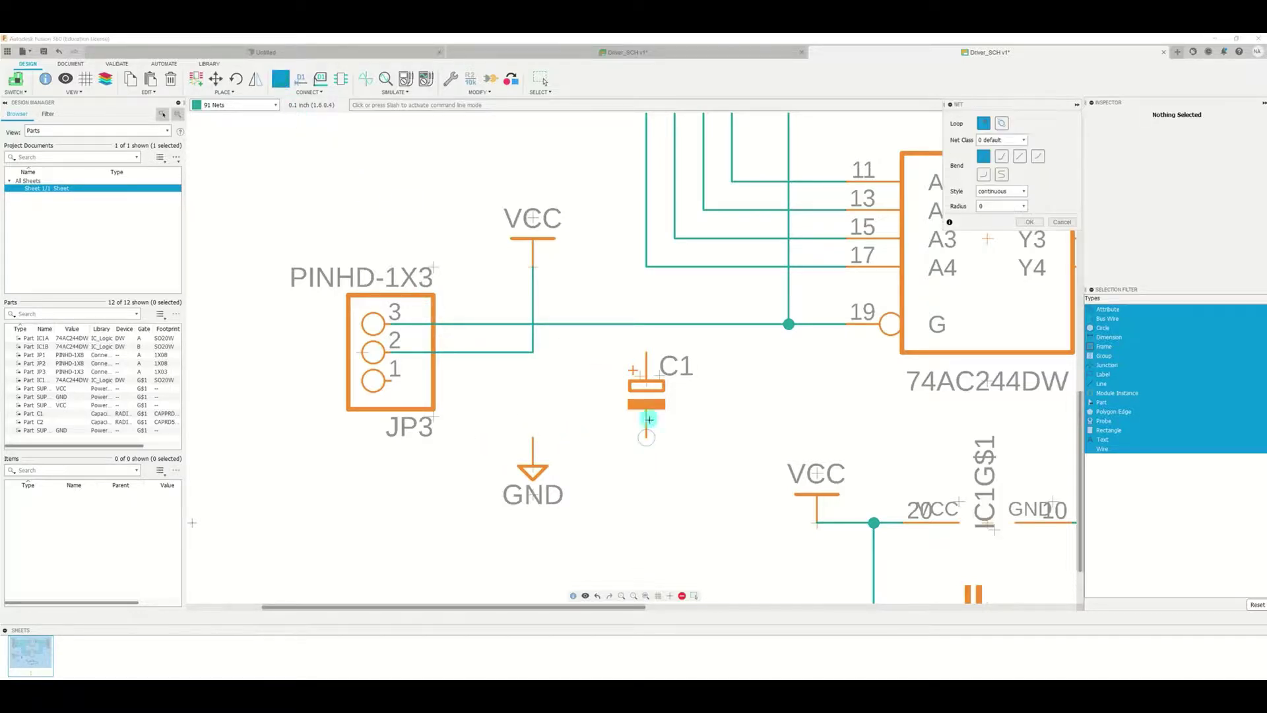
pyautogui.click(647, 436)
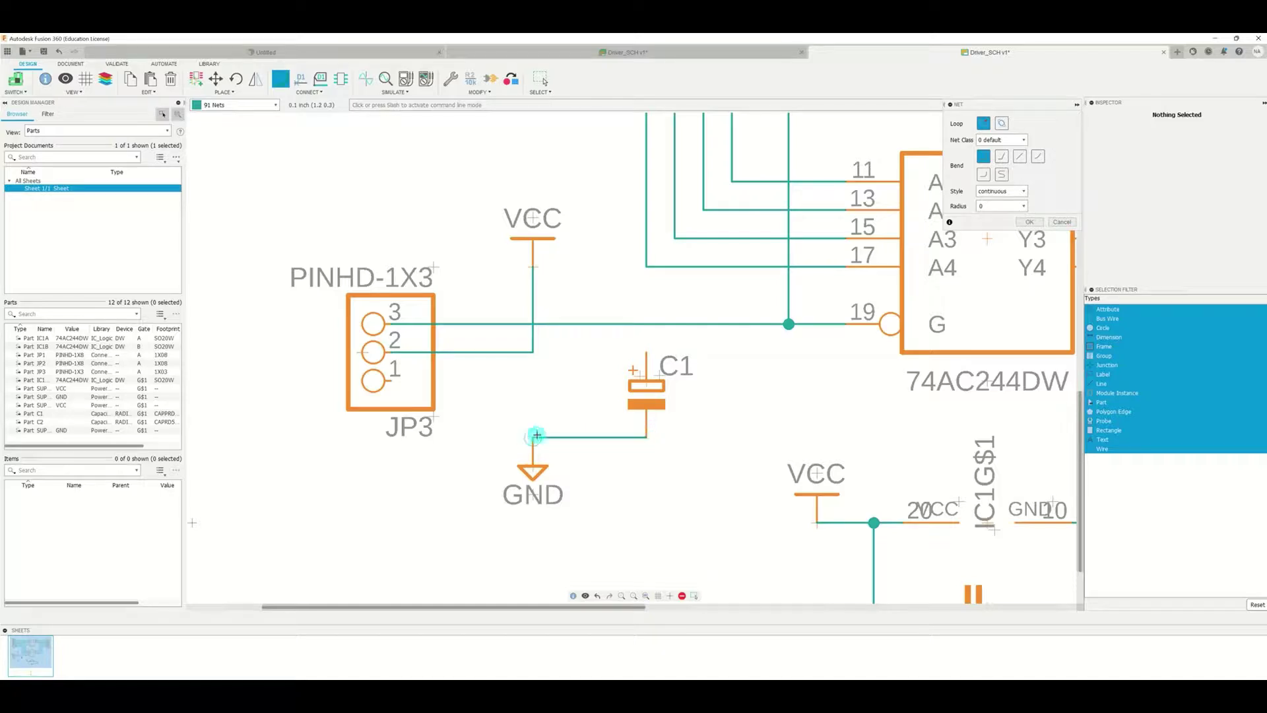
pyautogui.click(534, 436)
pyautogui.click(390, 380)
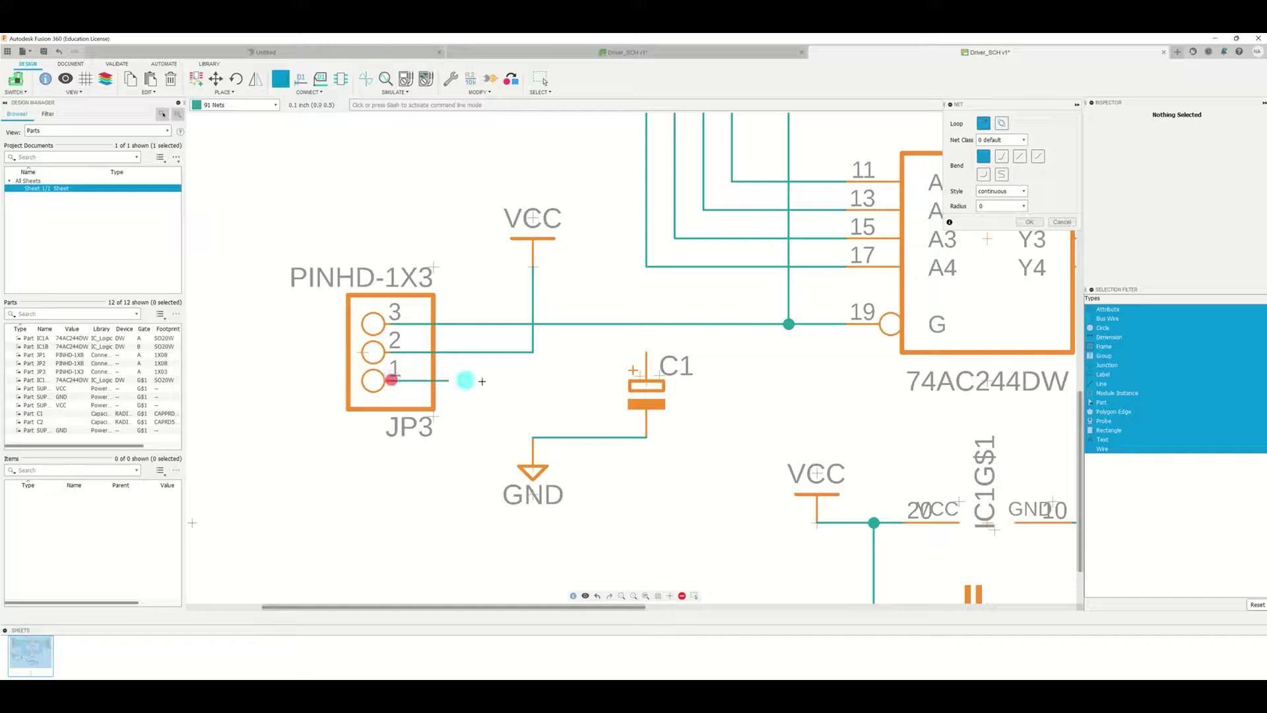
pyautogui.click(532, 381)
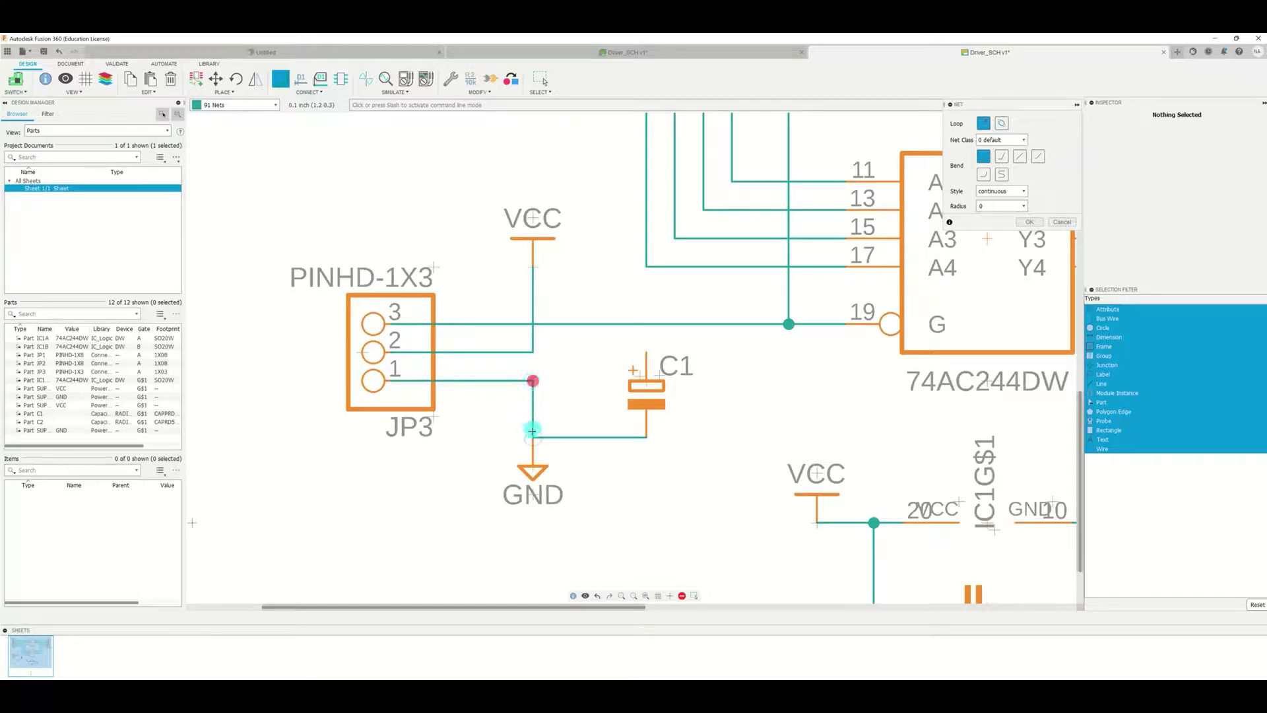
pyautogui.click(532, 436)
# Step: Wire C1's positive pin to the VCC net at JP3 pin 2 and end the Net command
pyautogui.click(646, 352)
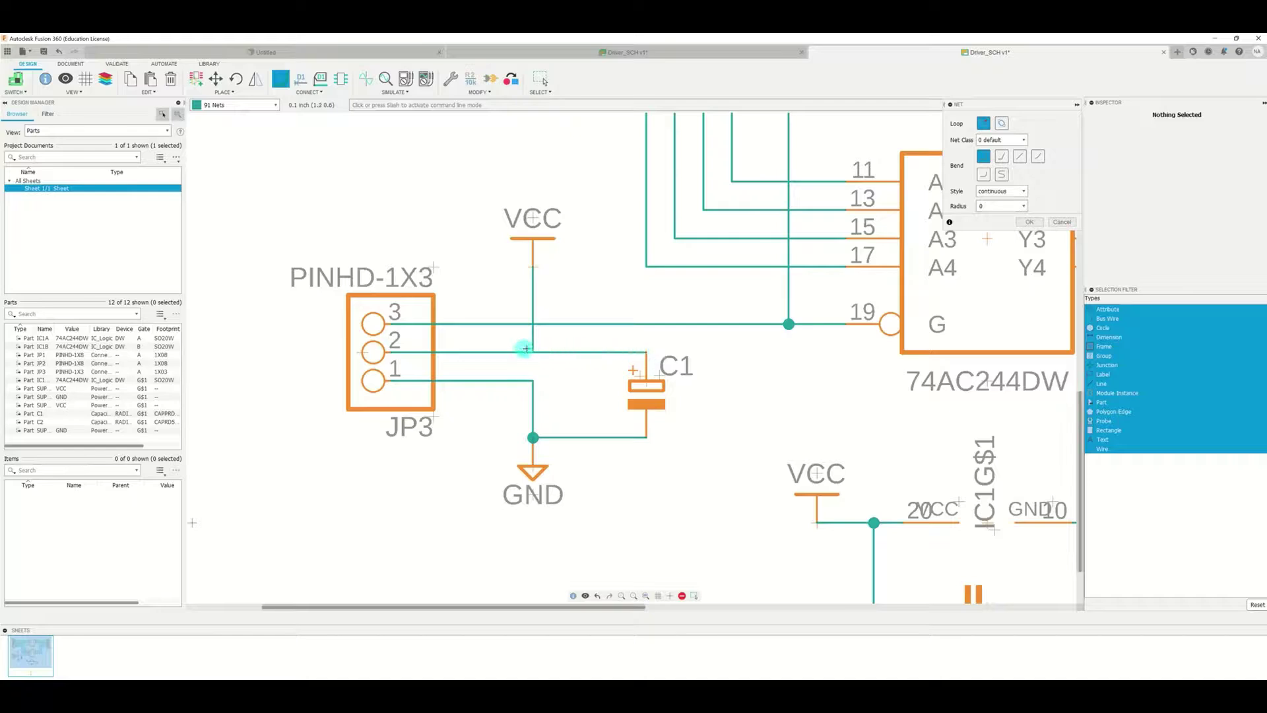
pyautogui.click(532, 351)
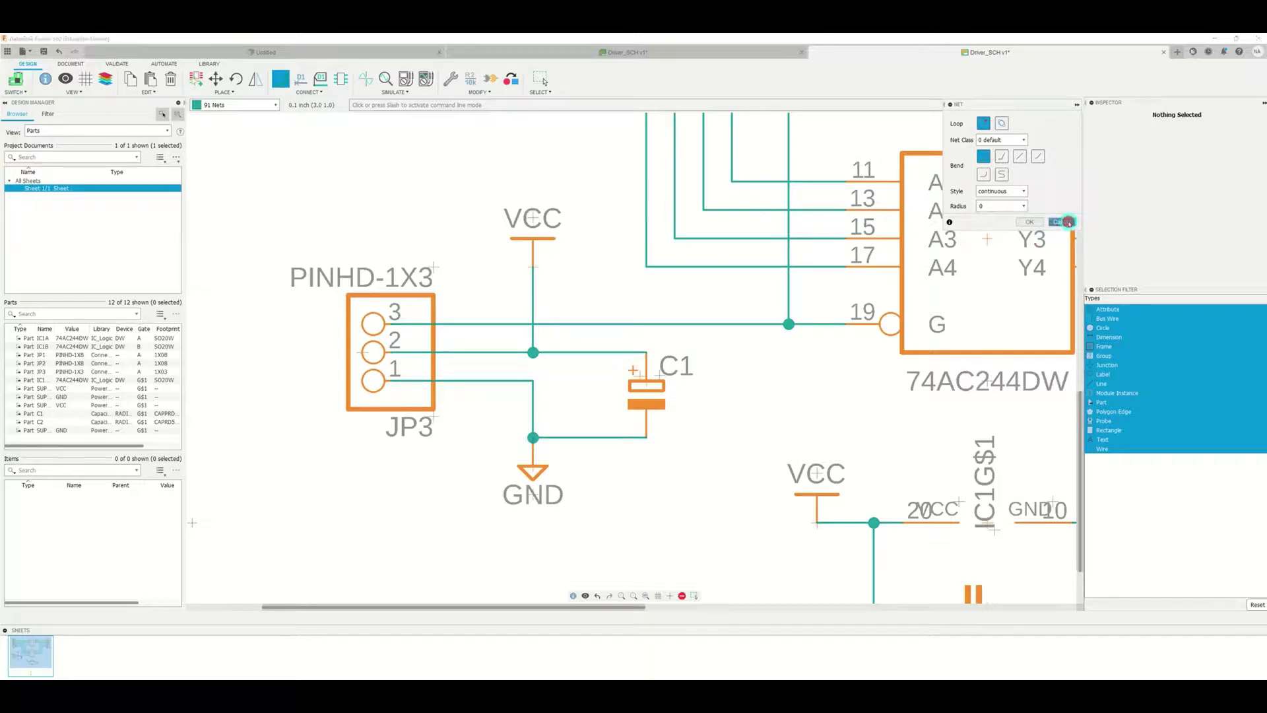
pyautogui.click(1070, 223)
# Step: Review the whole schematic, checking the wiring of the headers, buffer gates, supply symbols and capacitors
pyautogui.scroll(-2, 747, 329)
pyautogui.scroll(-2, 747, 329)
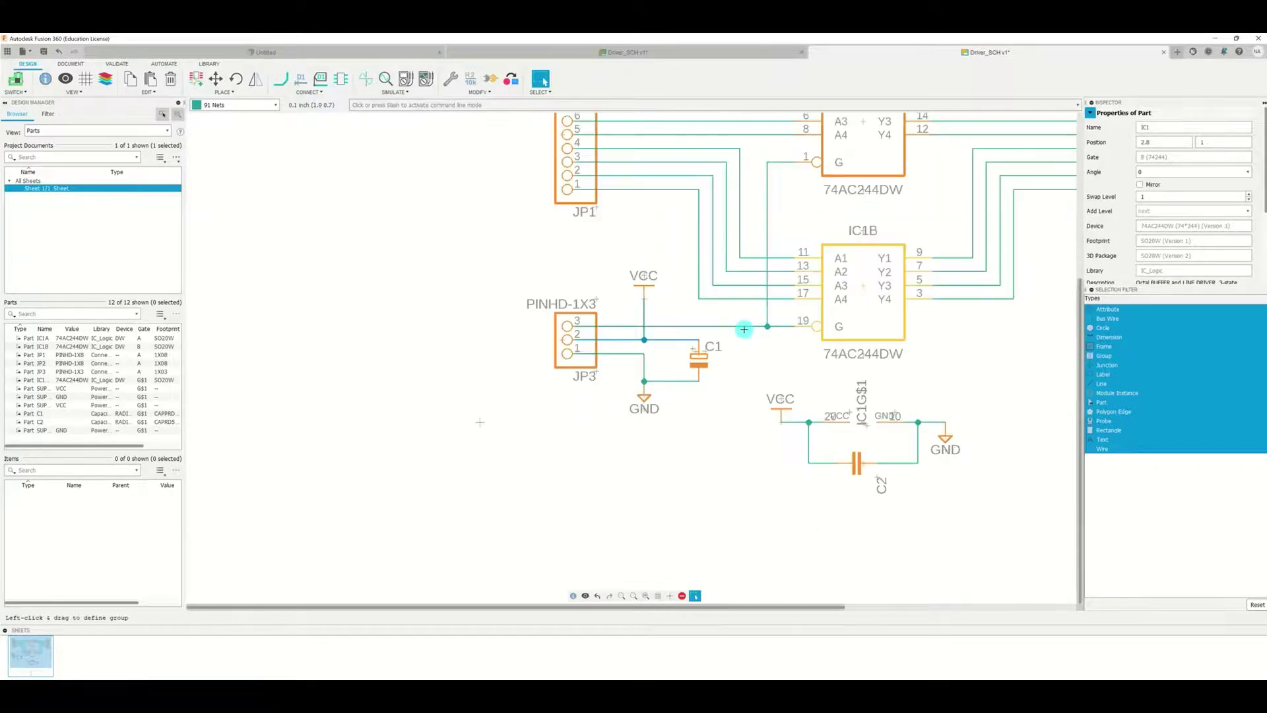
pyautogui.scroll(-1, 744, 329)
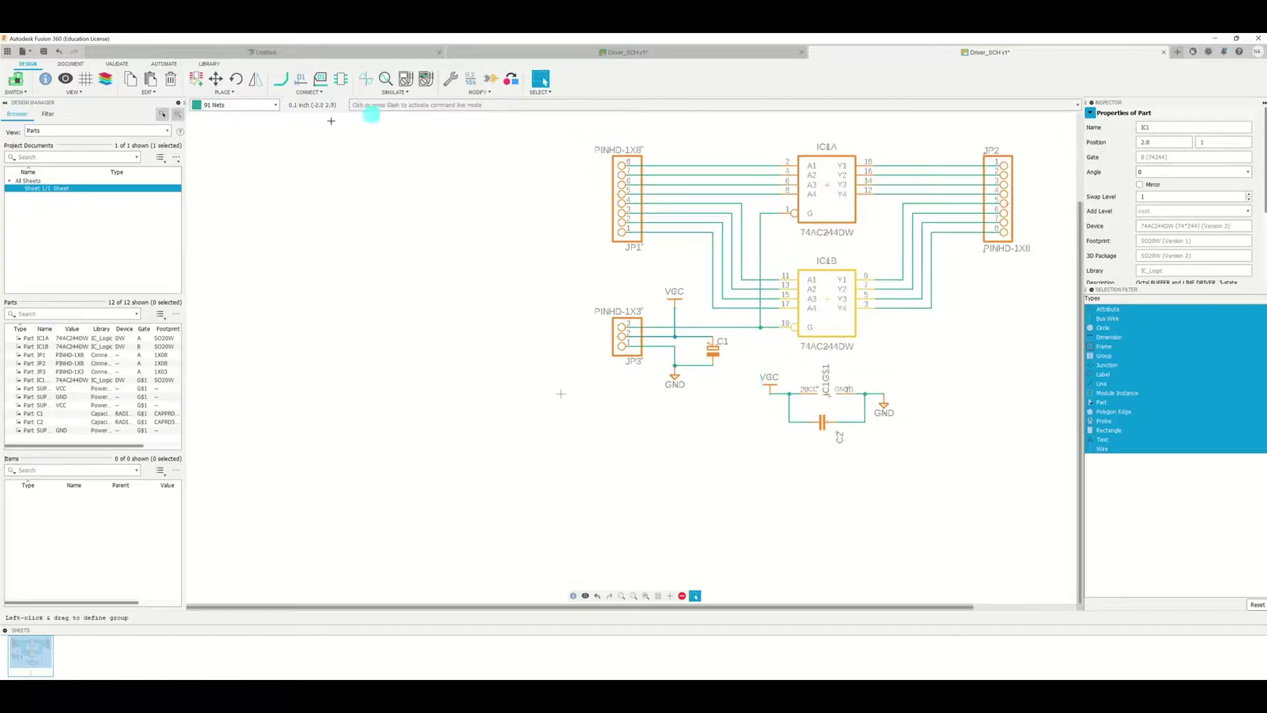
pyautogui.scroll(-2, 405, 407)
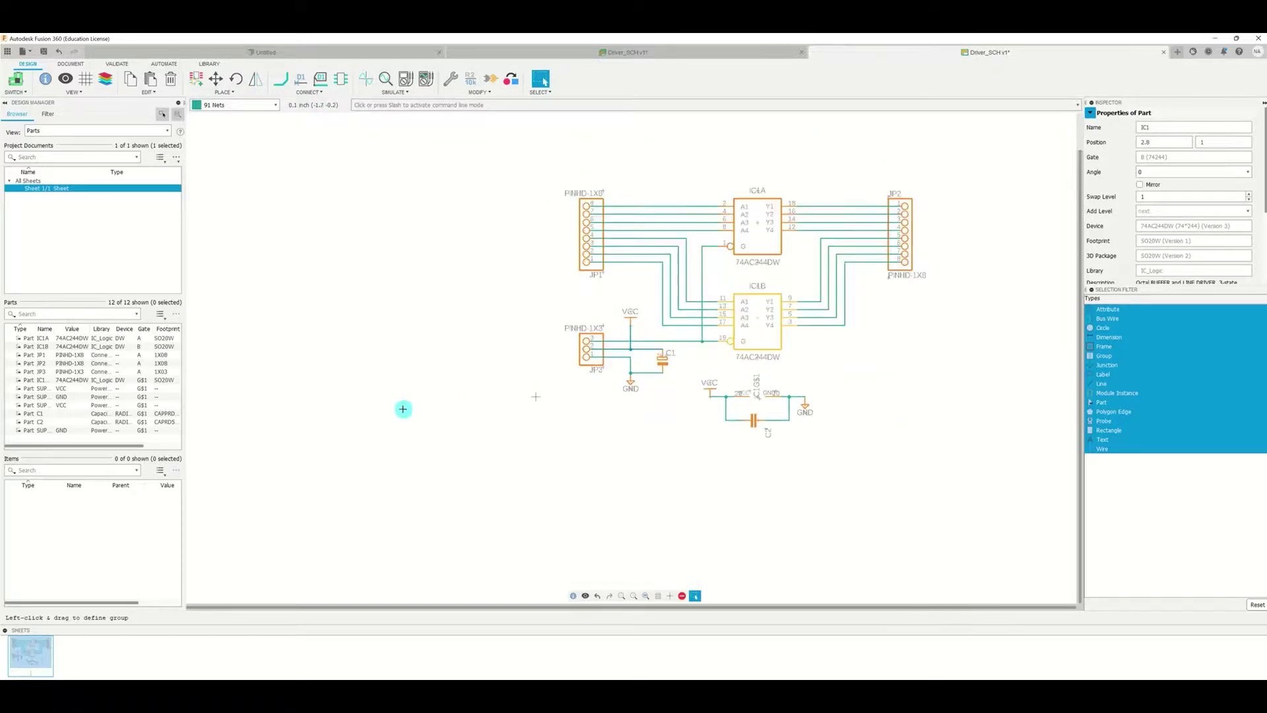
pyautogui.scroll(-1, 395, 410)
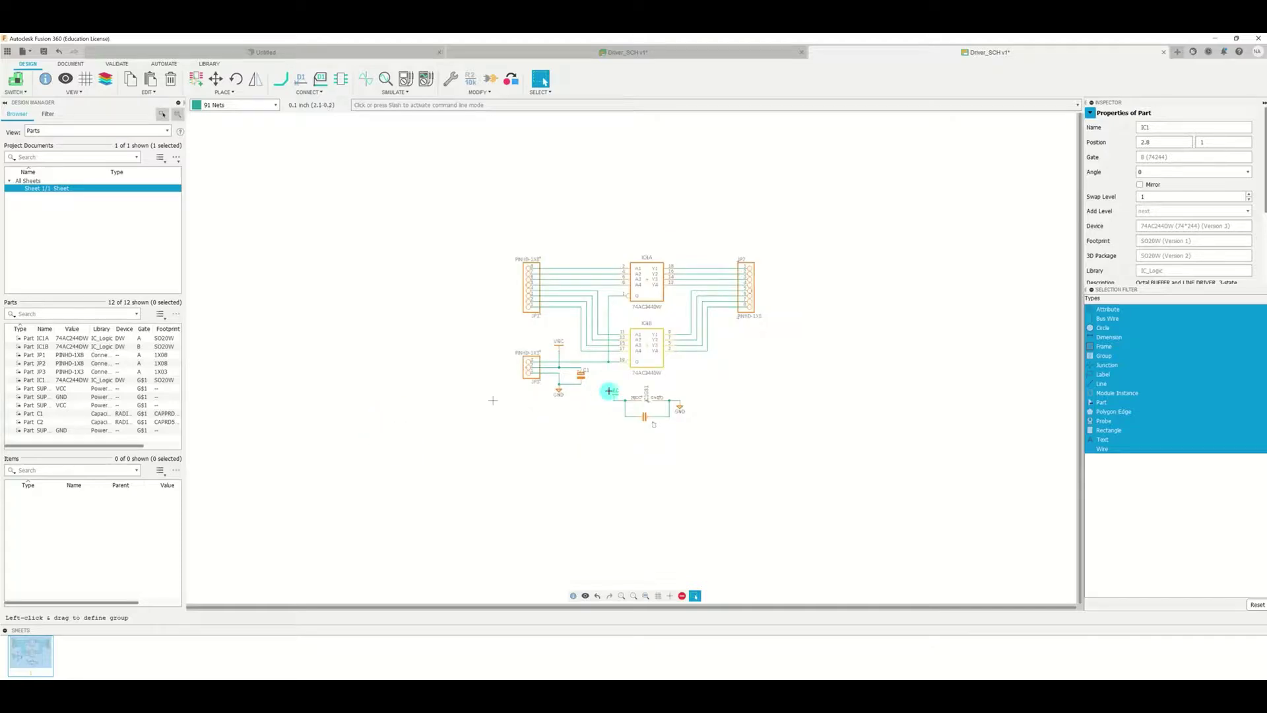
pyautogui.scroll(4, 647, 323)
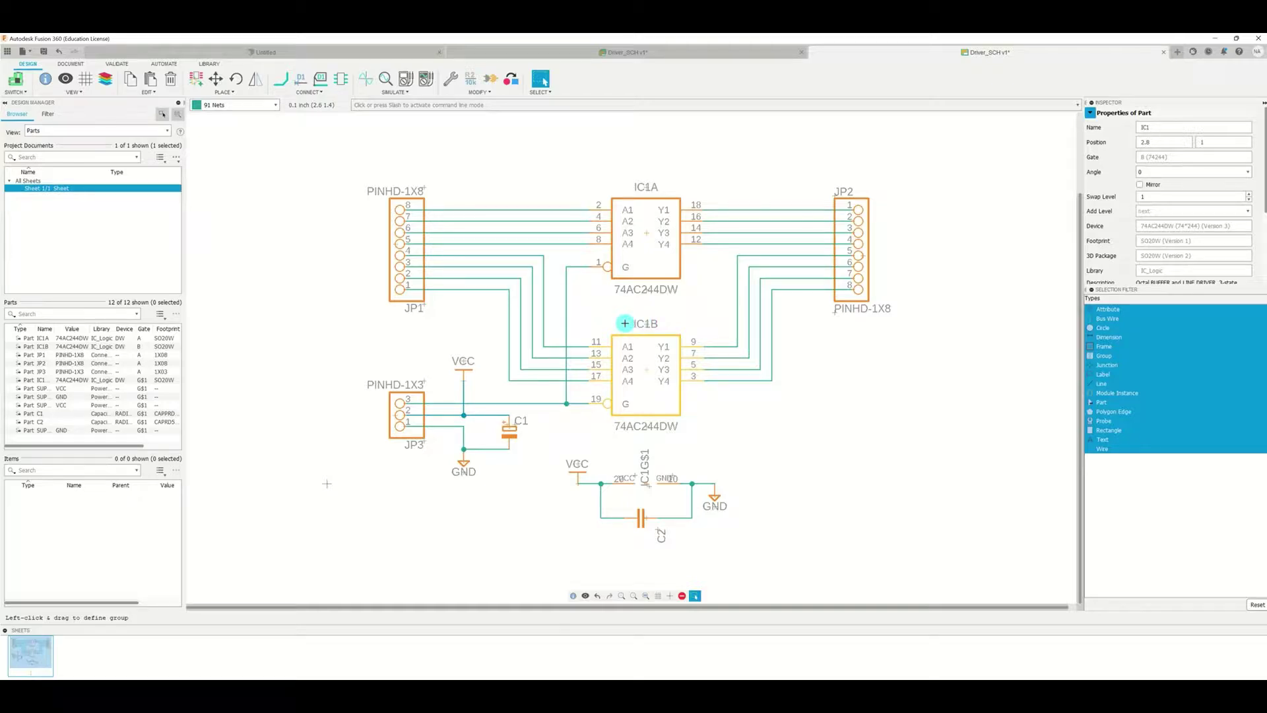
pyautogui.scroll(-2, 624, 322)
pyautogui.scroll(3, 624, 323)
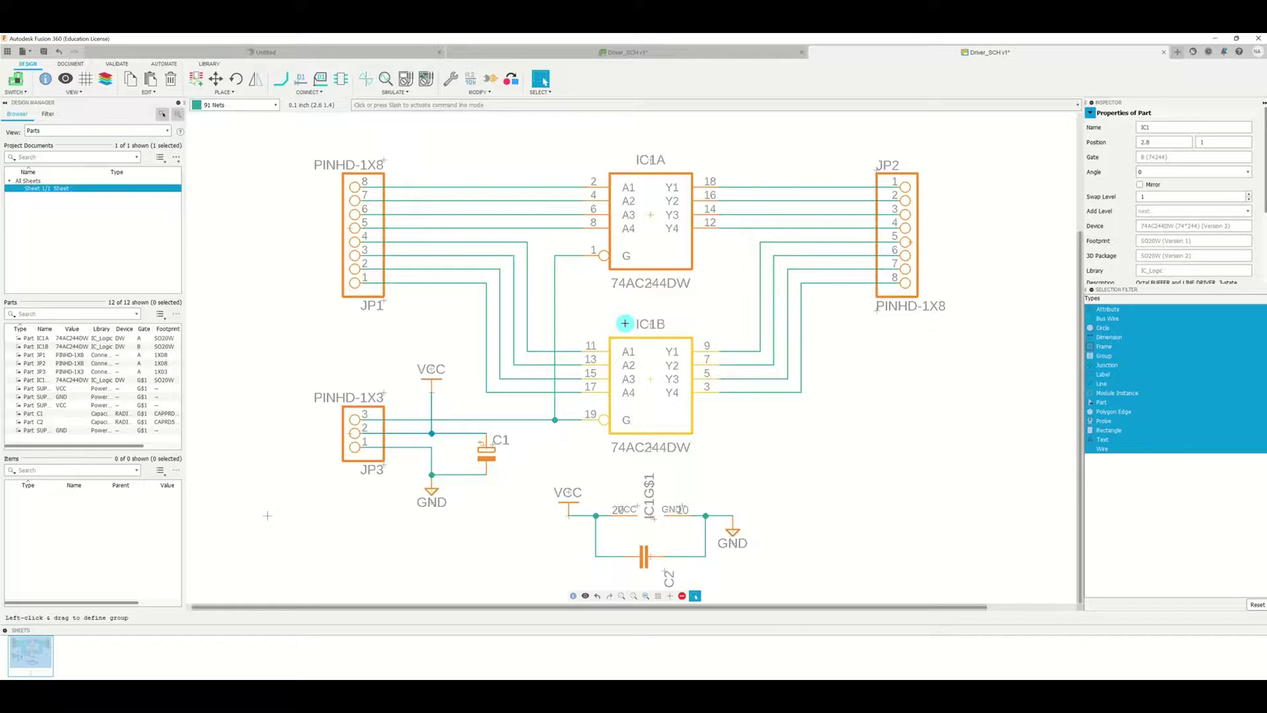
pyautogui.scroll(-1, 624, 322)
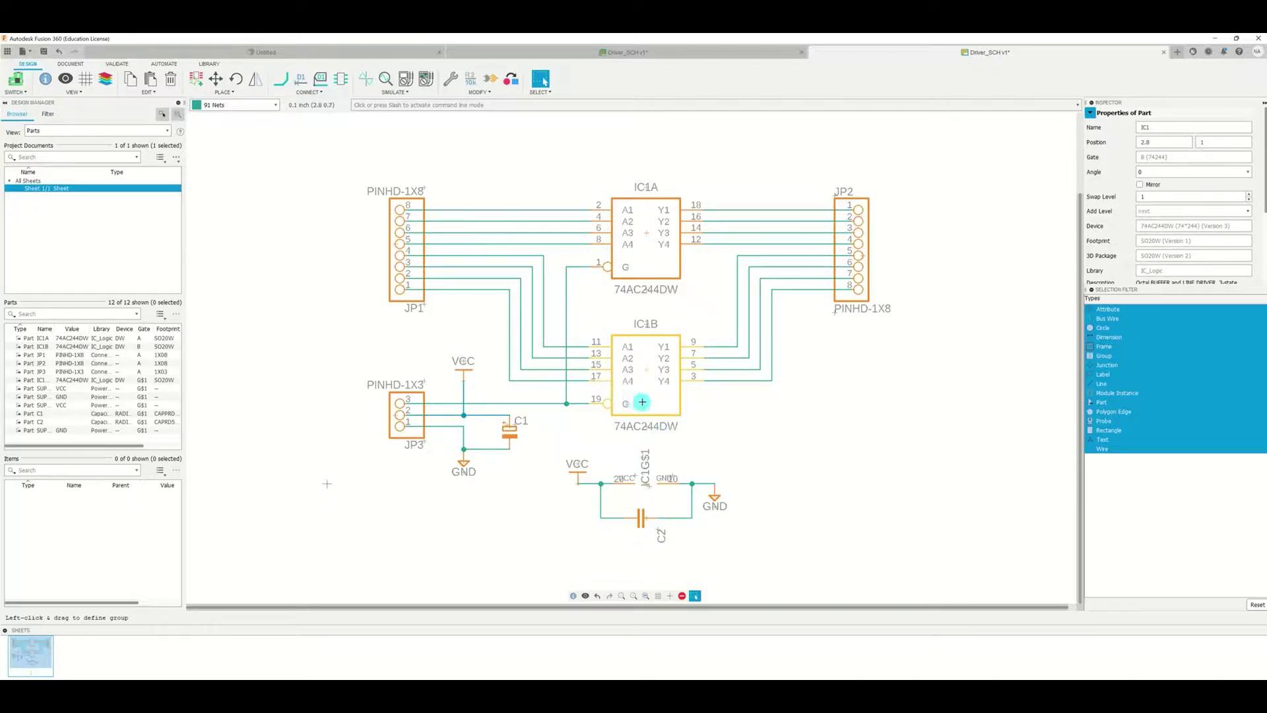
pyautogui.scroll(1, 642, 402)
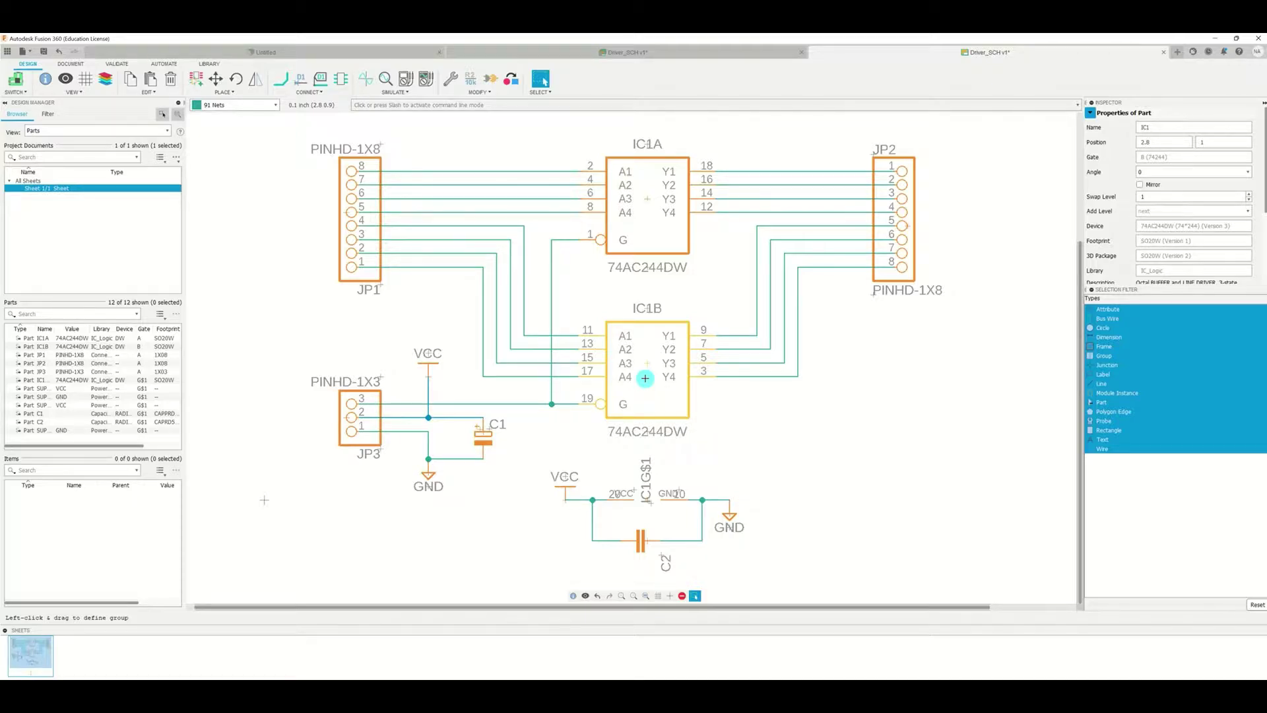
pyautogui.scroll(-1, 645, 378)
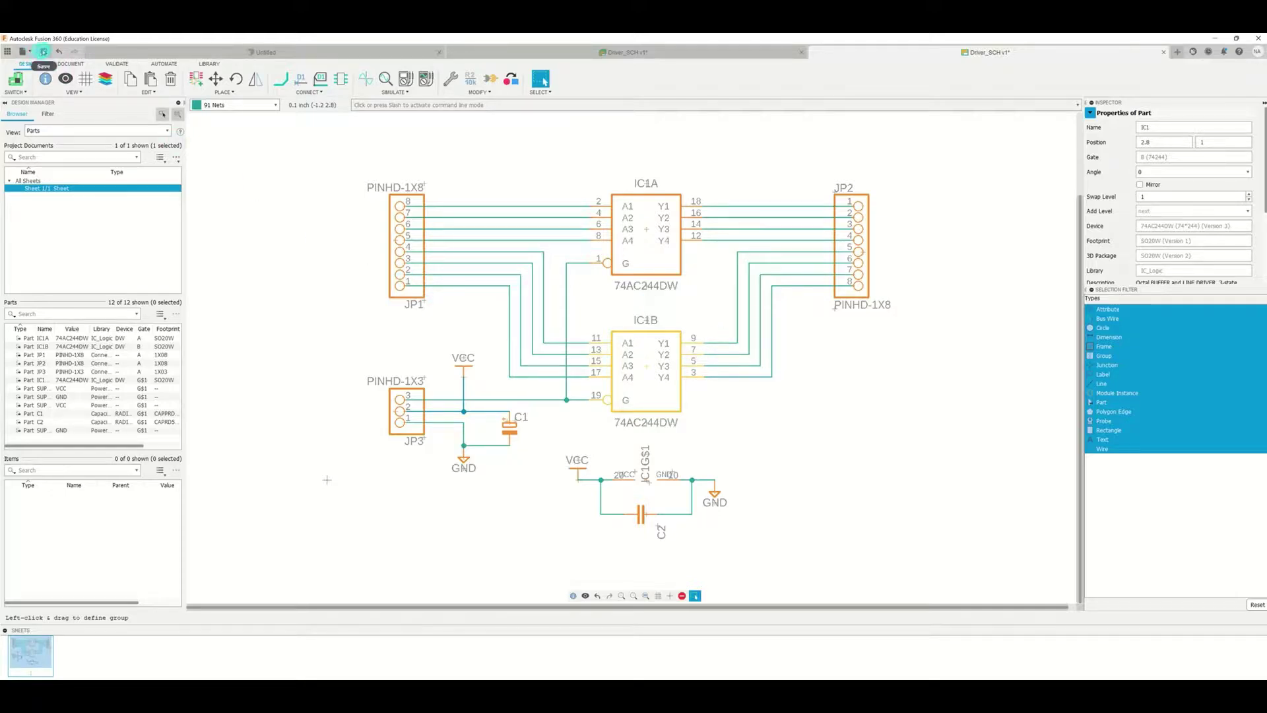
# Step: Save the schematic with the version description v1.0
pyautogui.click(43, 52)
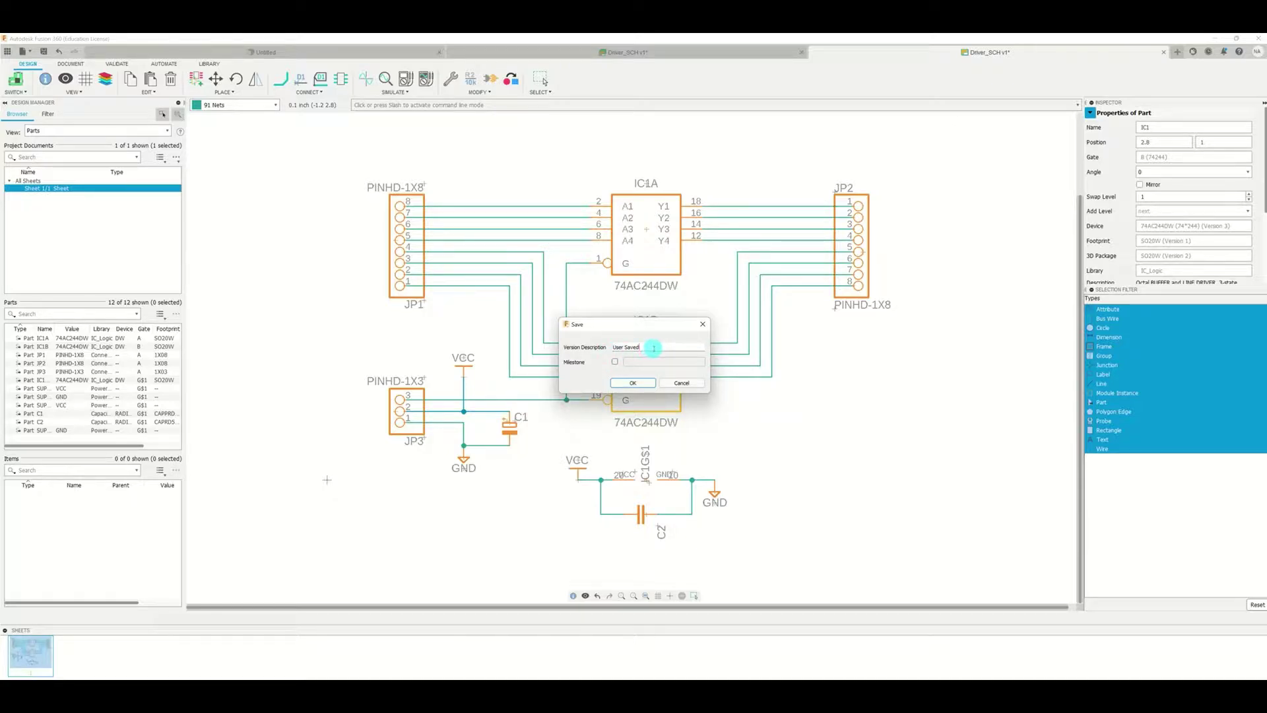
pyautogui.moveTo(653, 348); pyautogui.dragTo(599, 347)
pyautogui.click(630, 382)
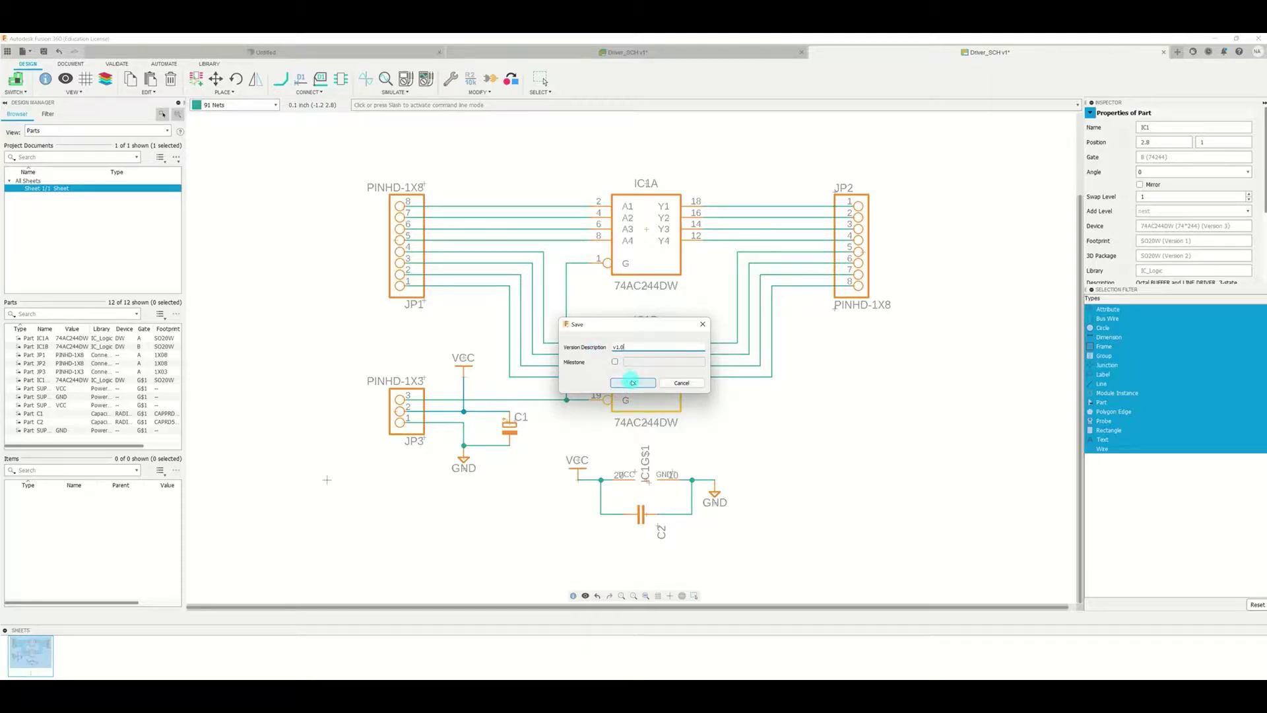
pyautogui.scroll(-3, 833, 442)
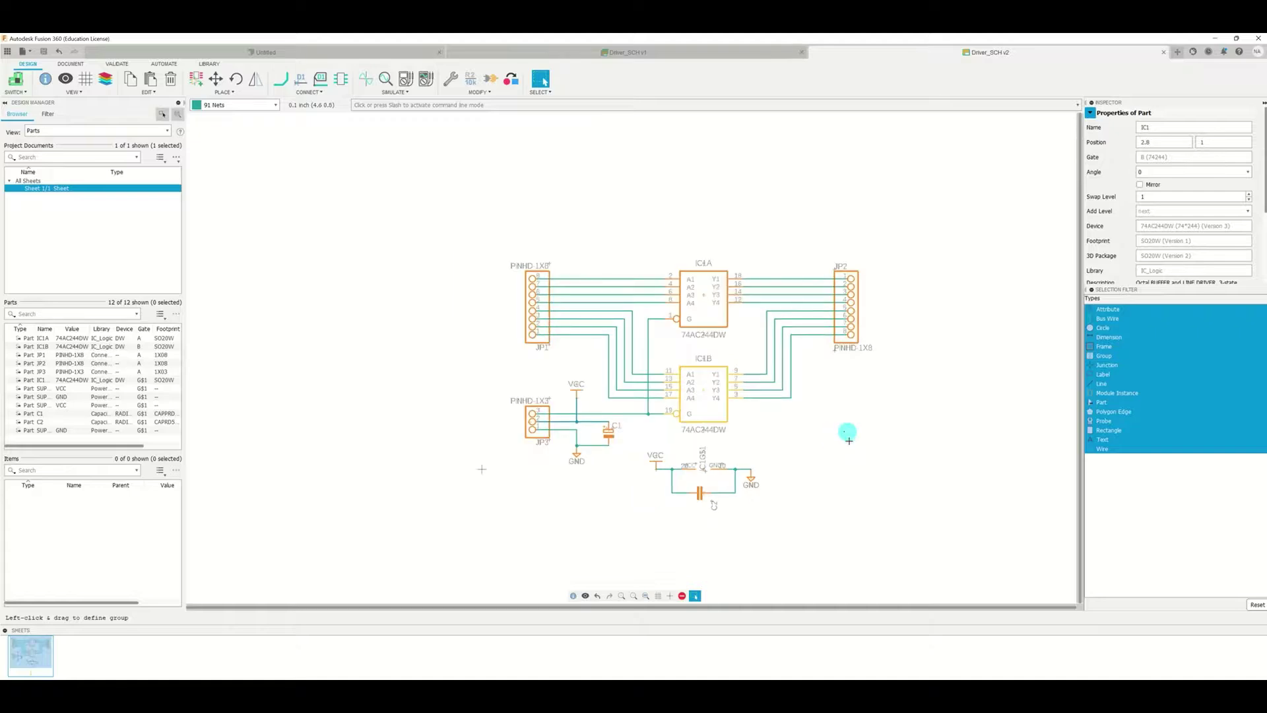
pyautogui.scroll(-3, 852, 441)
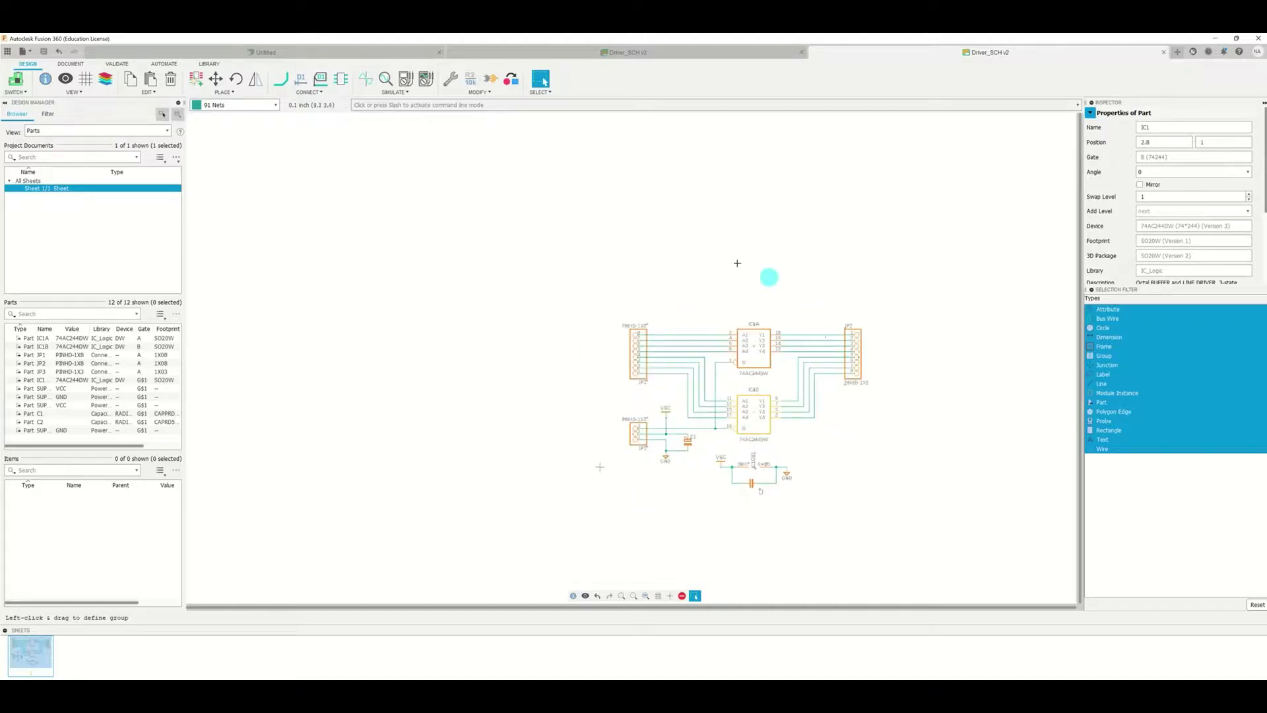
pyautogui.scroll(-1, 520, 359)
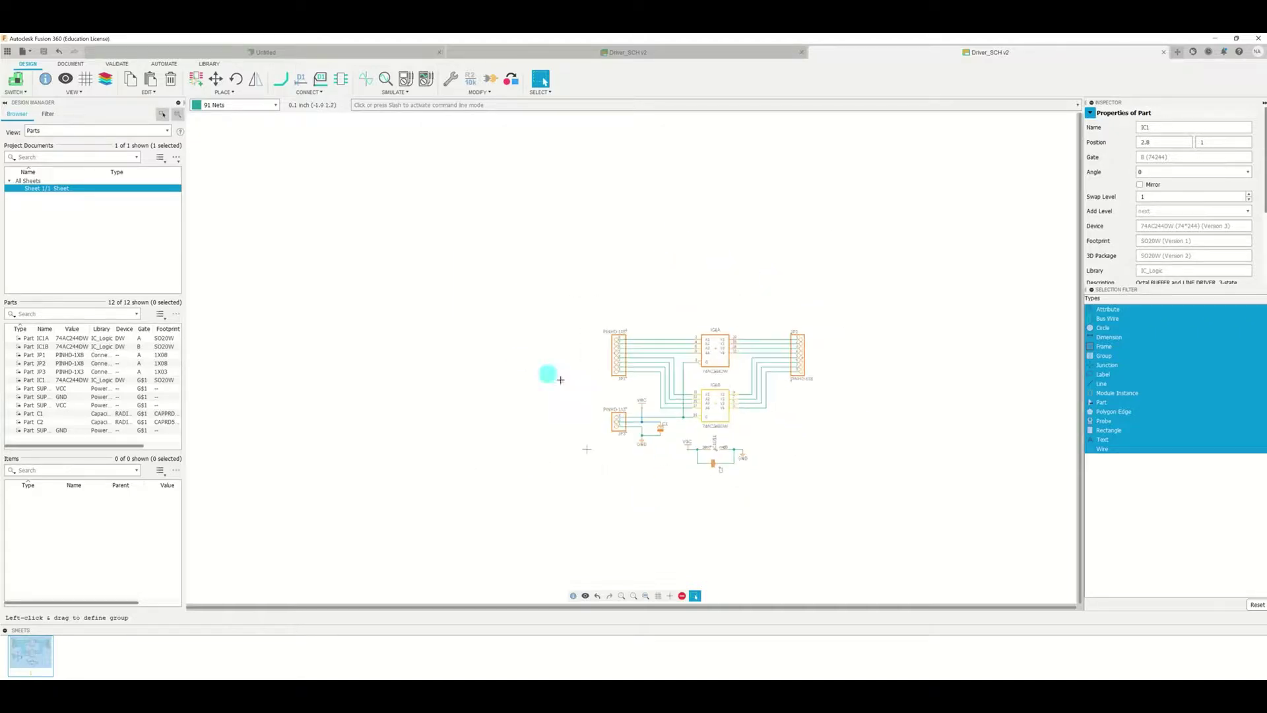
pyautogui.scroll(-2, 562, 305)
pyautogui.scroll(1, 669, 384)
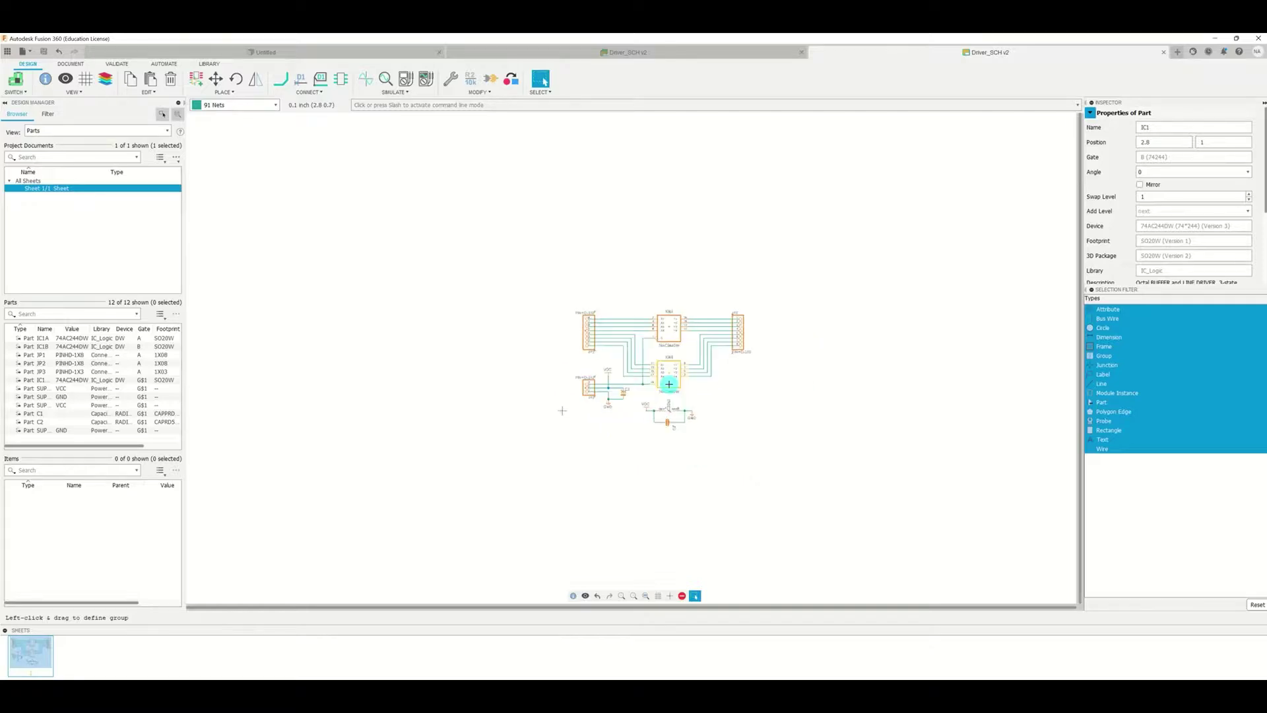
pyautogui.scroll(4, 669, 384)
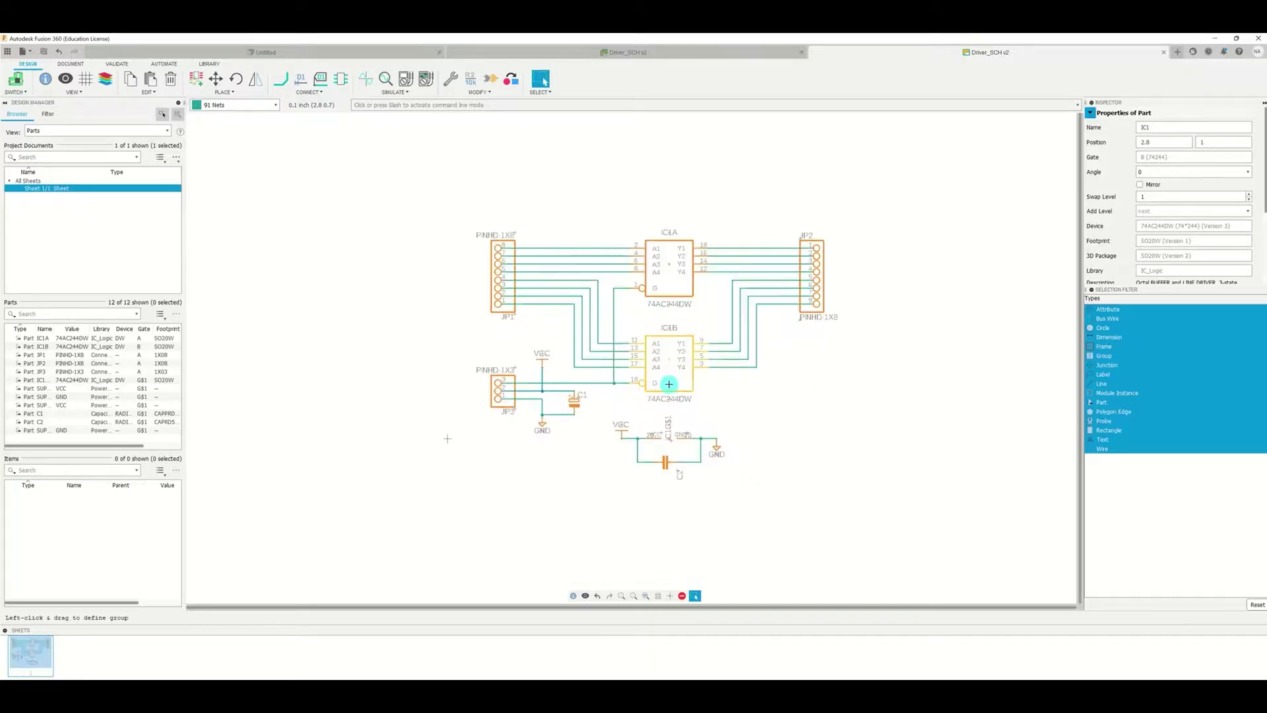
pyautogui.scroll(1, 669, 384)
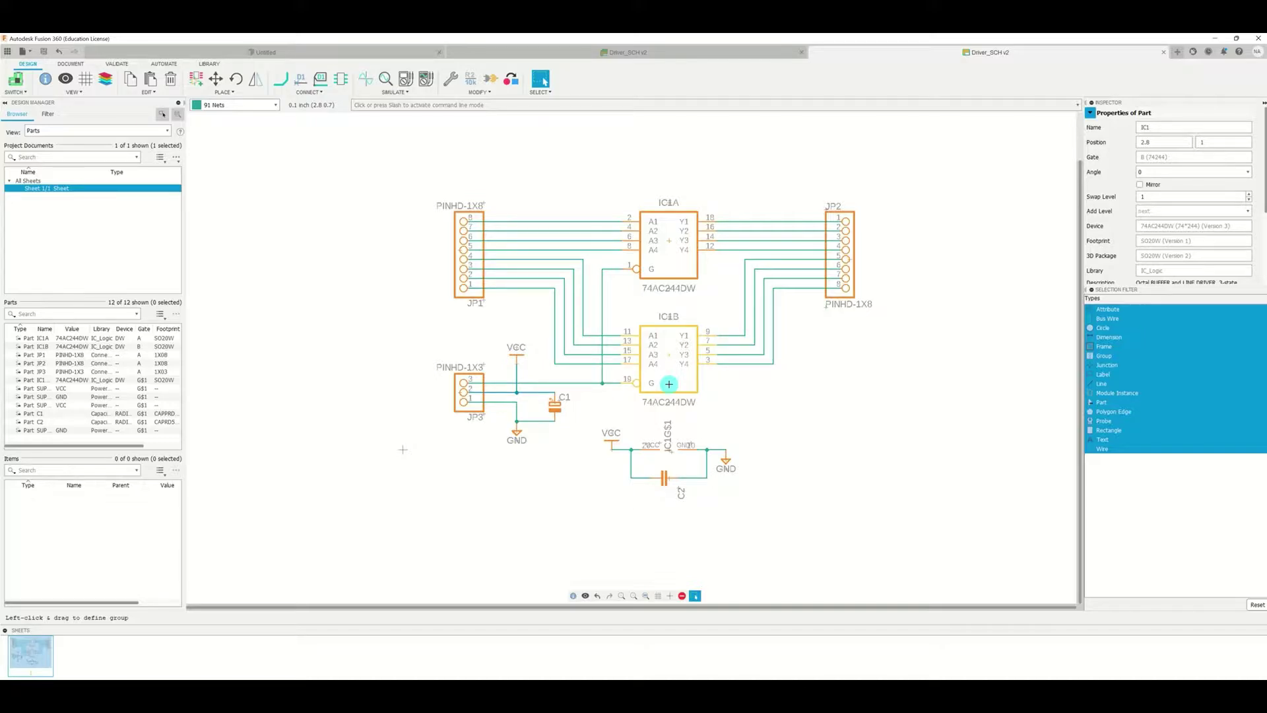
# Step: Start adding a part and search the component libraries for *FRAME*
pyautogui.scroll(-1, 669, 384)
pyautogui.click(196, 79)
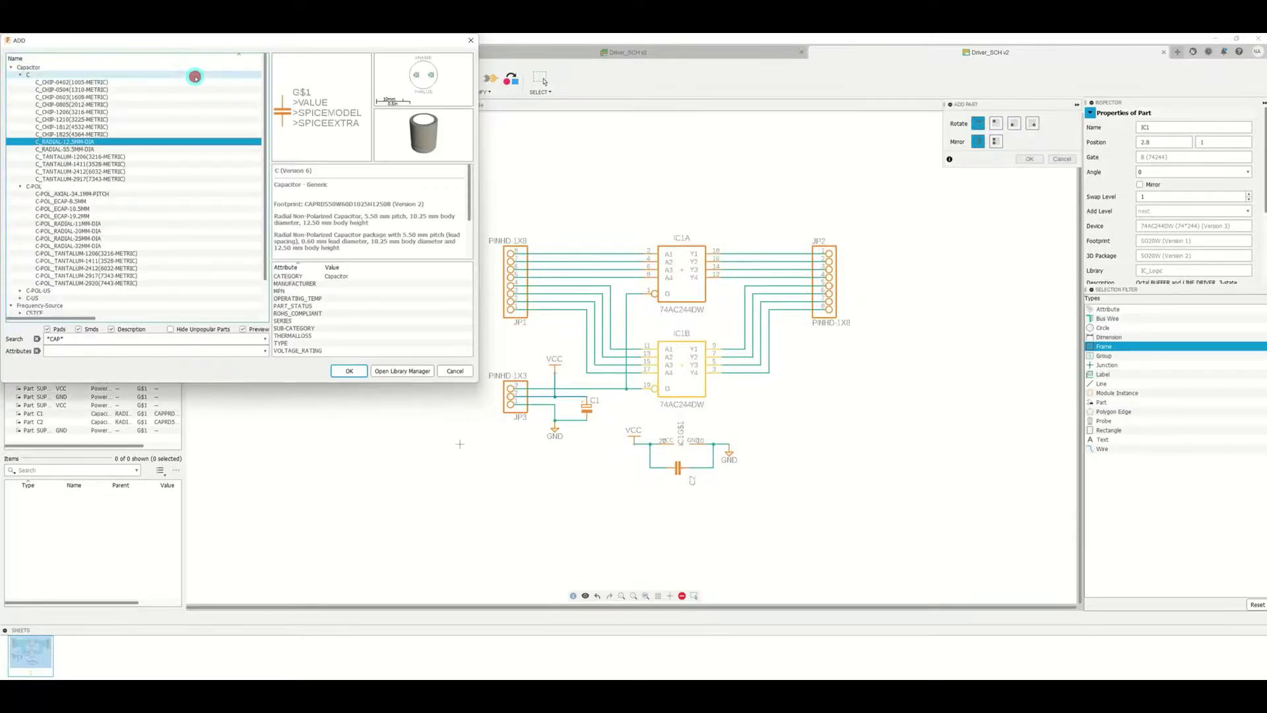
pyautogui.moveTo(249, 40); pyautogui.dragTo(650, 120)
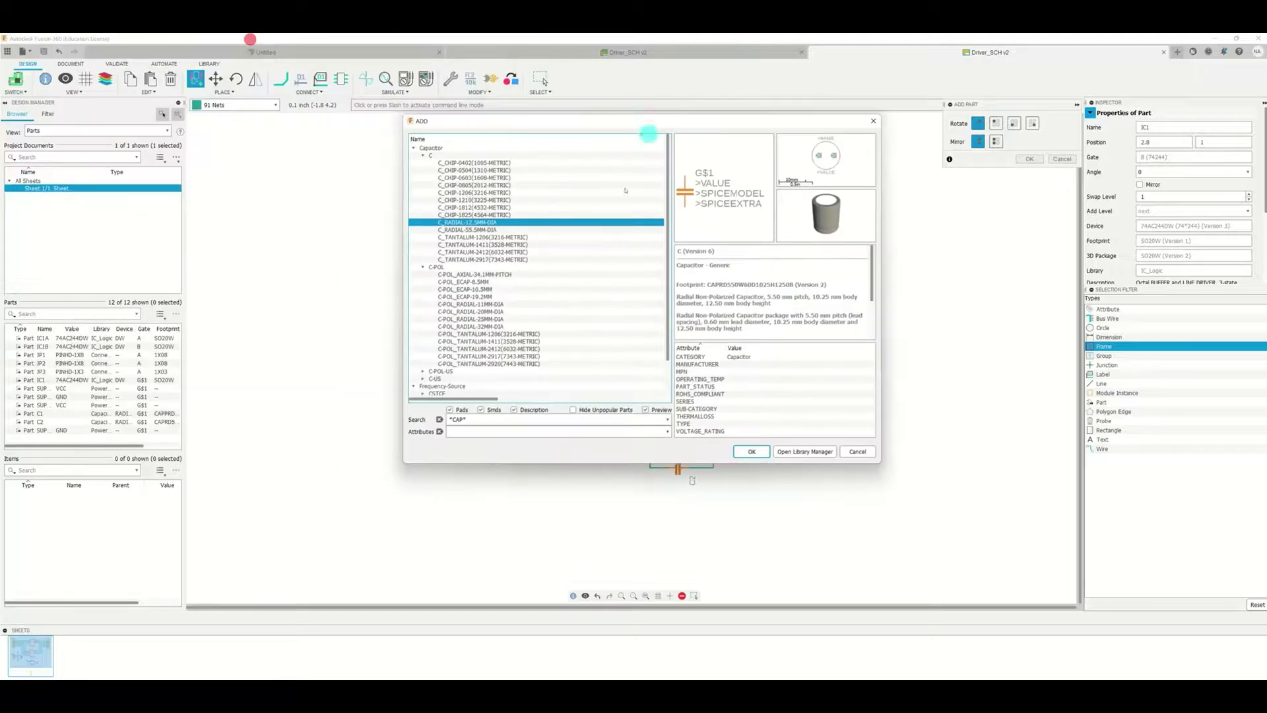
pyautogui.moveTo(489, 421); pyautogui.dragTo(426, 418)
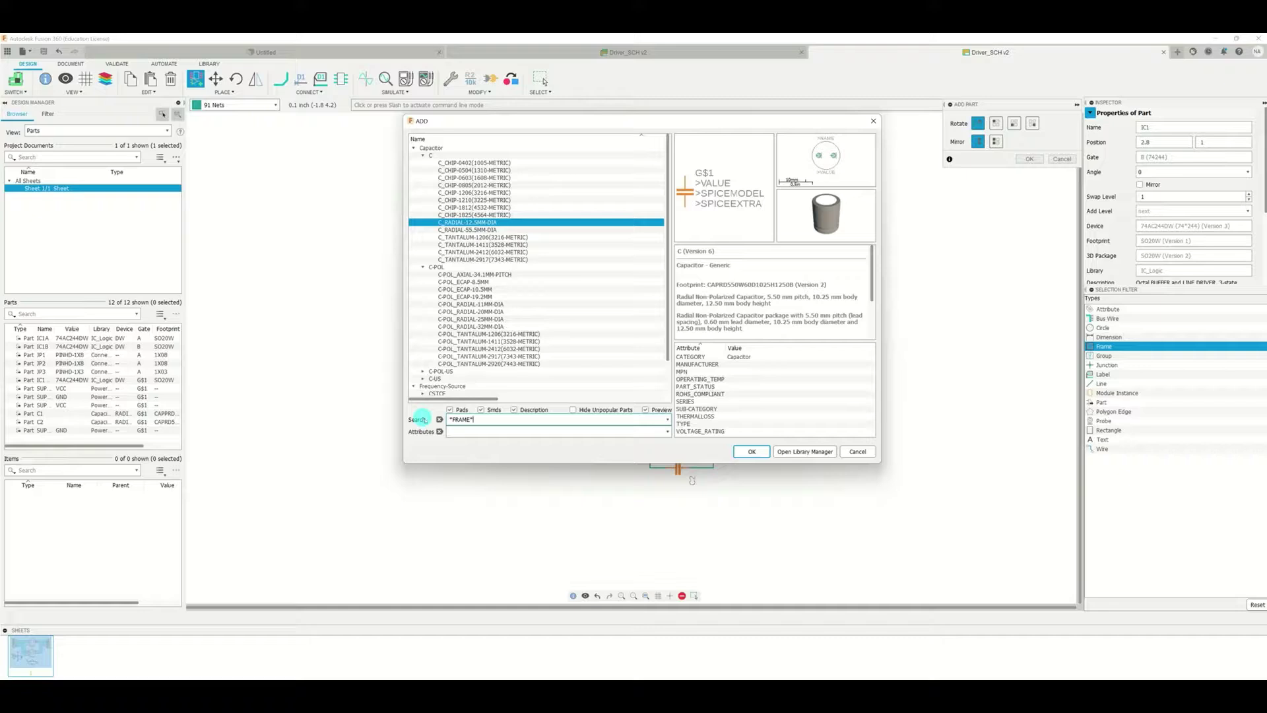
pyautogui.click(755, 451)
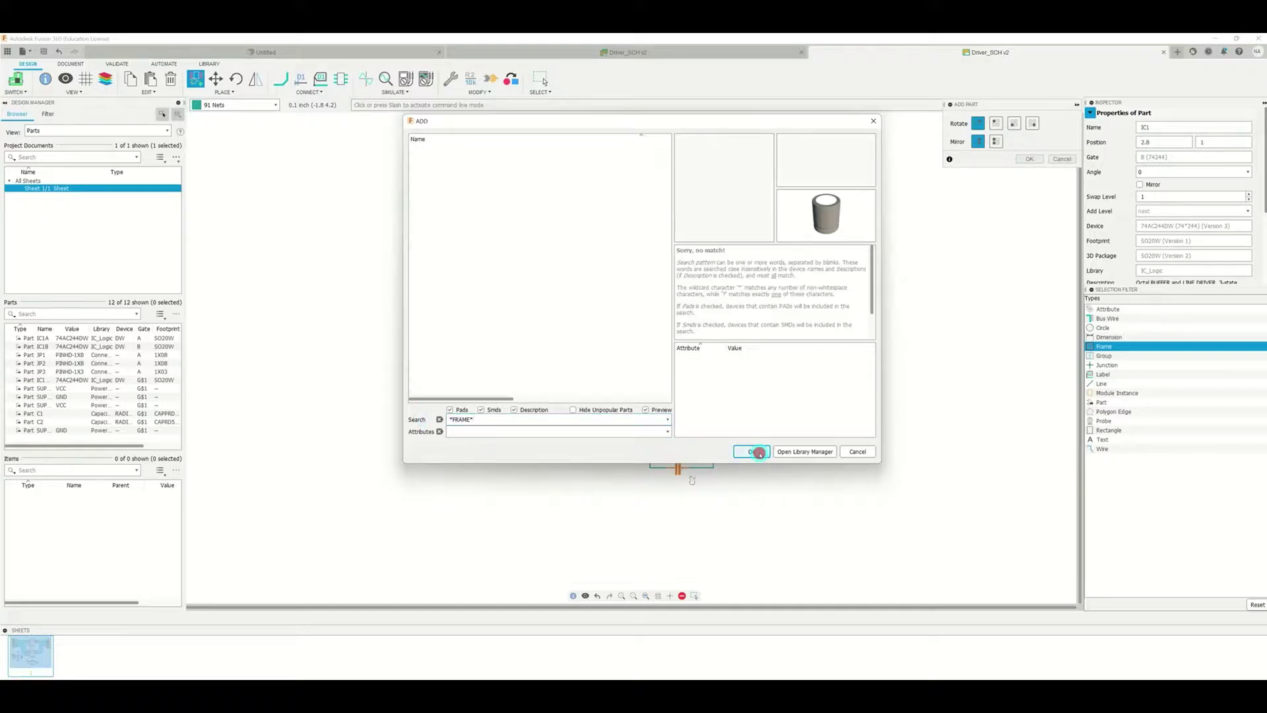
# Step: Clear the part search and look through the full list of loaded libraries for one with frames
pyautogui.click(492, 419)
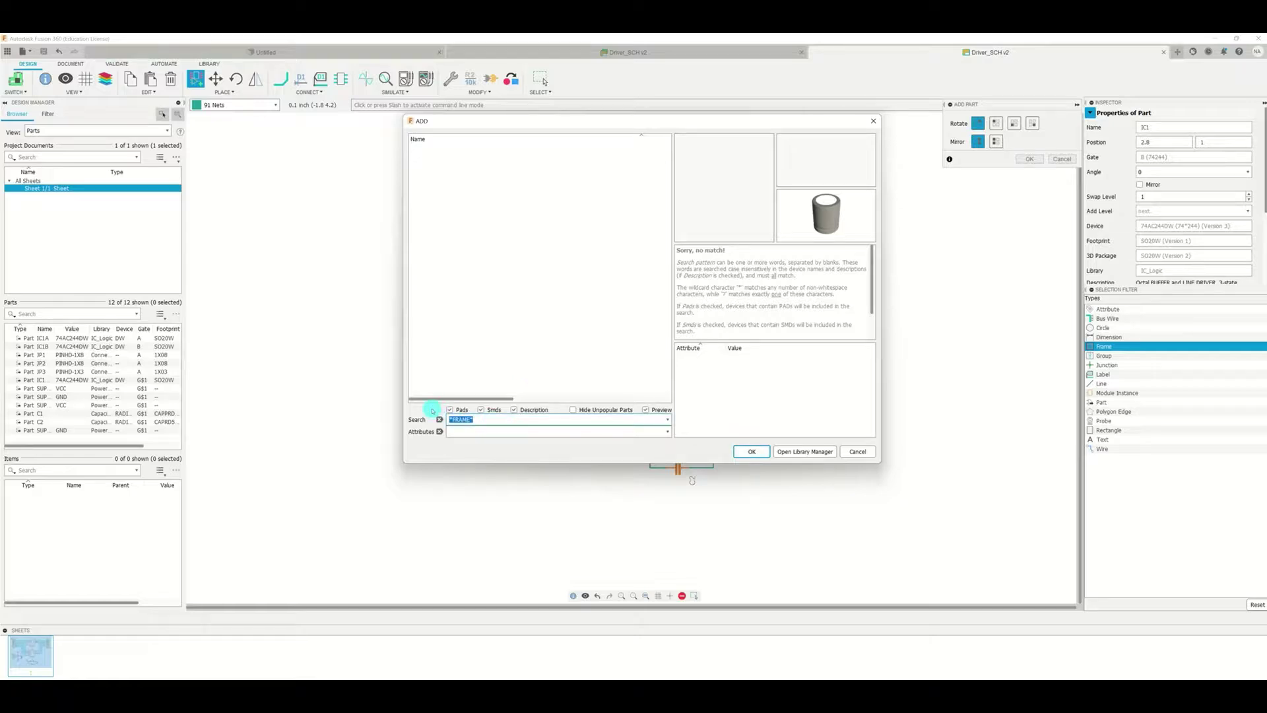
pyautogui.click(752, 452)
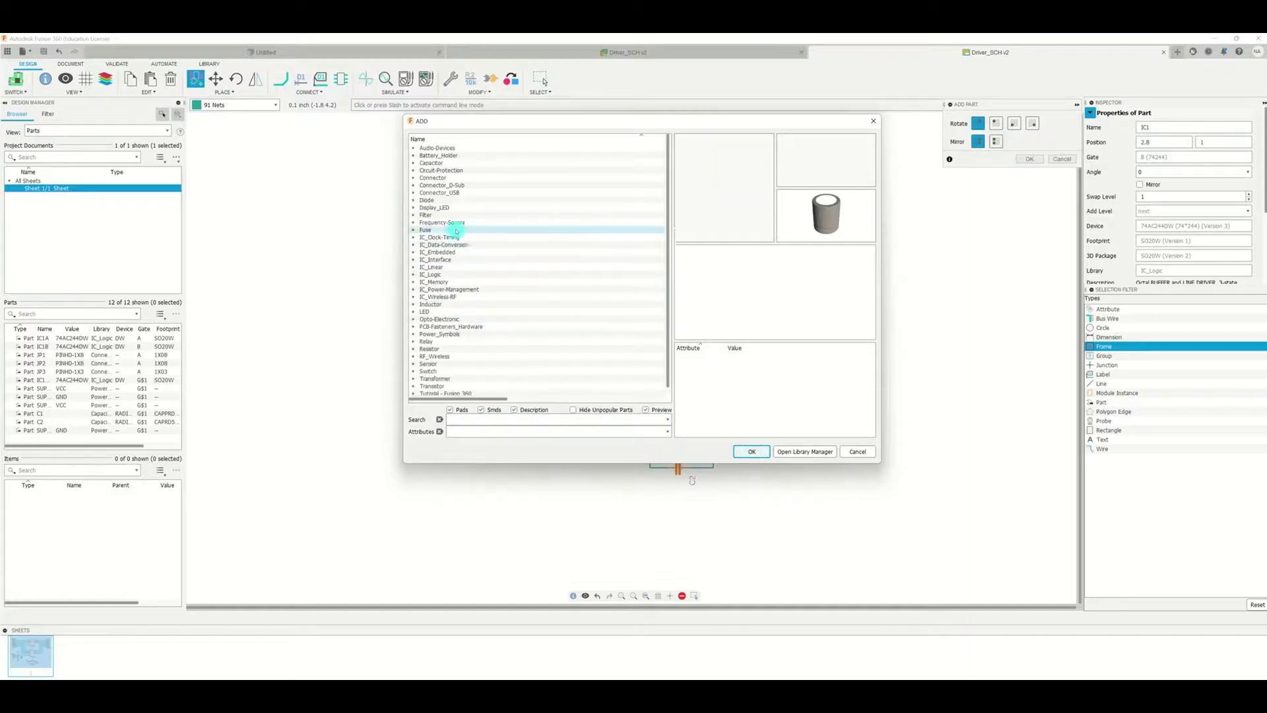
pyautogui.scroll(-1, 455, 231)
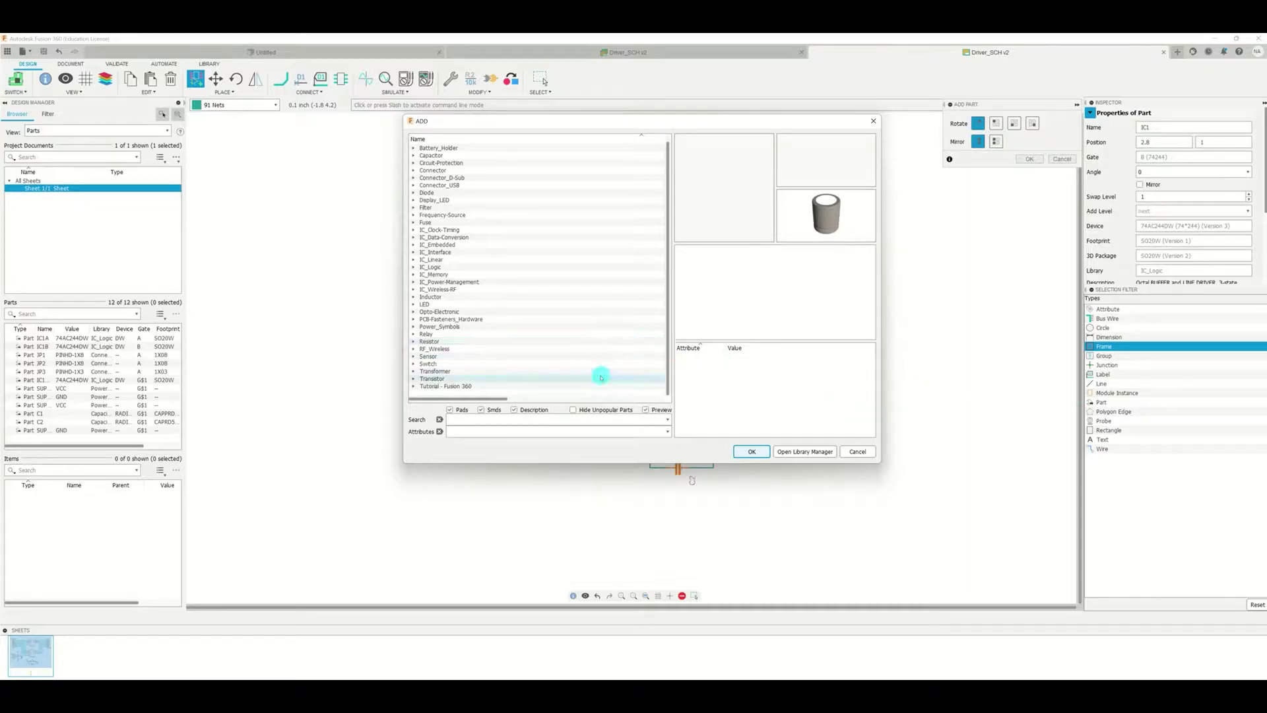
# Step: Open the Library Manager and review the libraries in the design and those in use
pyautogui.click(799, 452)
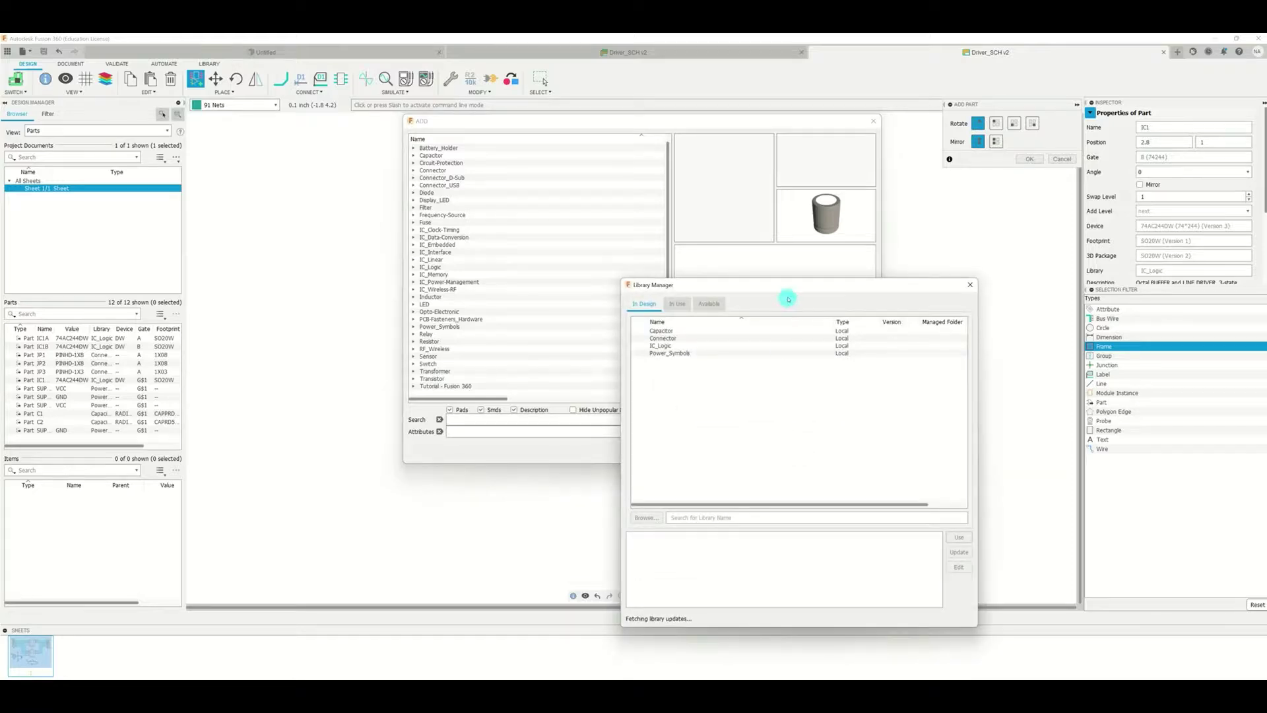
pyautogui.moveTo(789, 287); pyautogui.dragTo(632, 226)
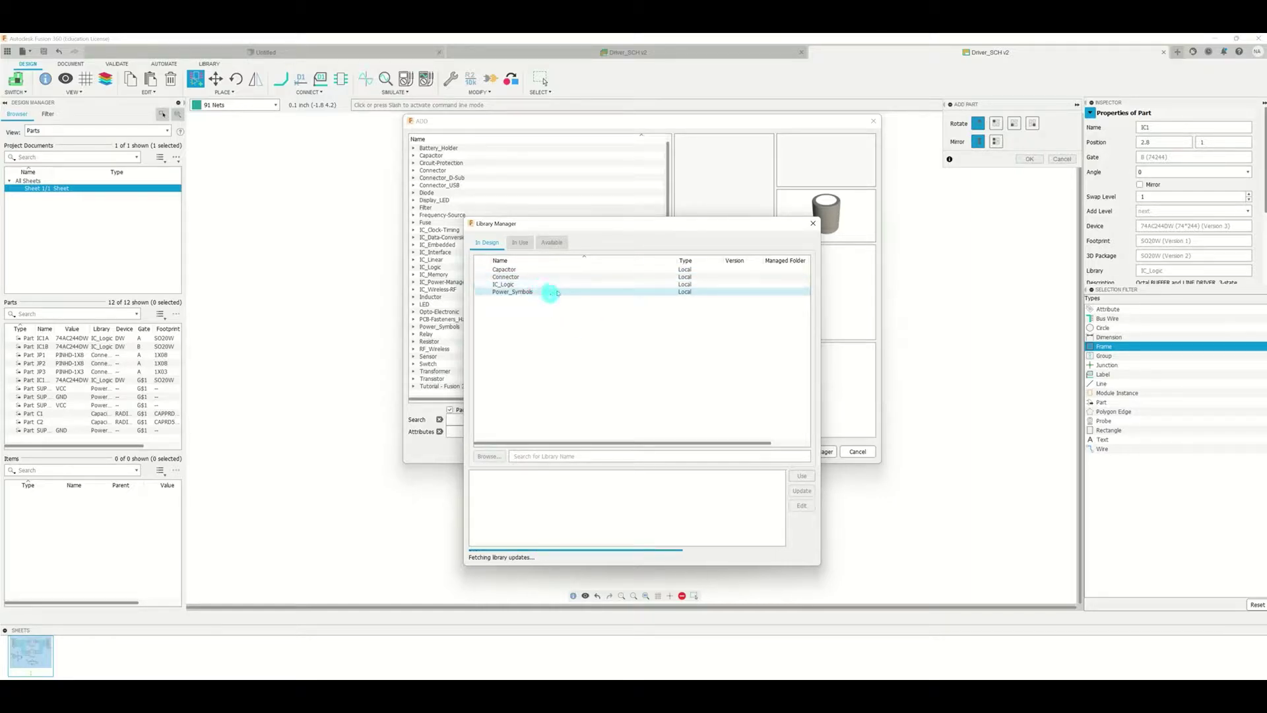
pyautogui.moveTo(633, 223); pyautogui.dragTo(700, 225)
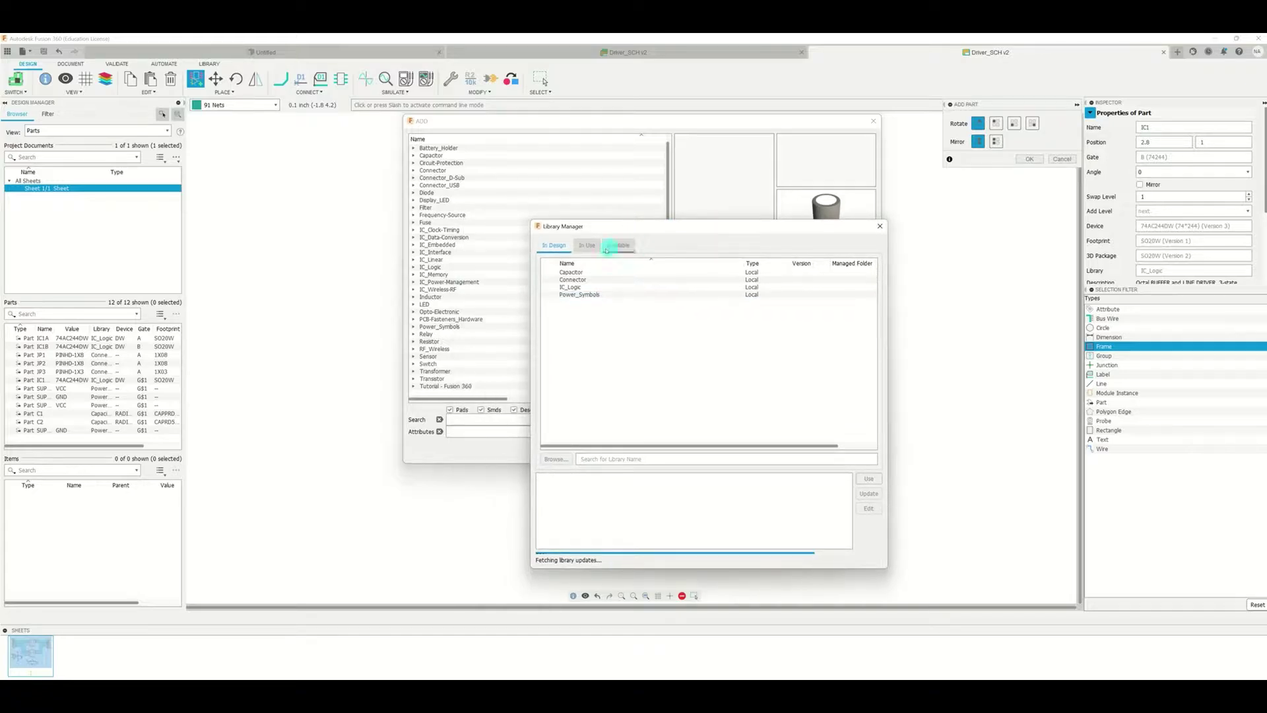
pyautogui.click(545, 252)
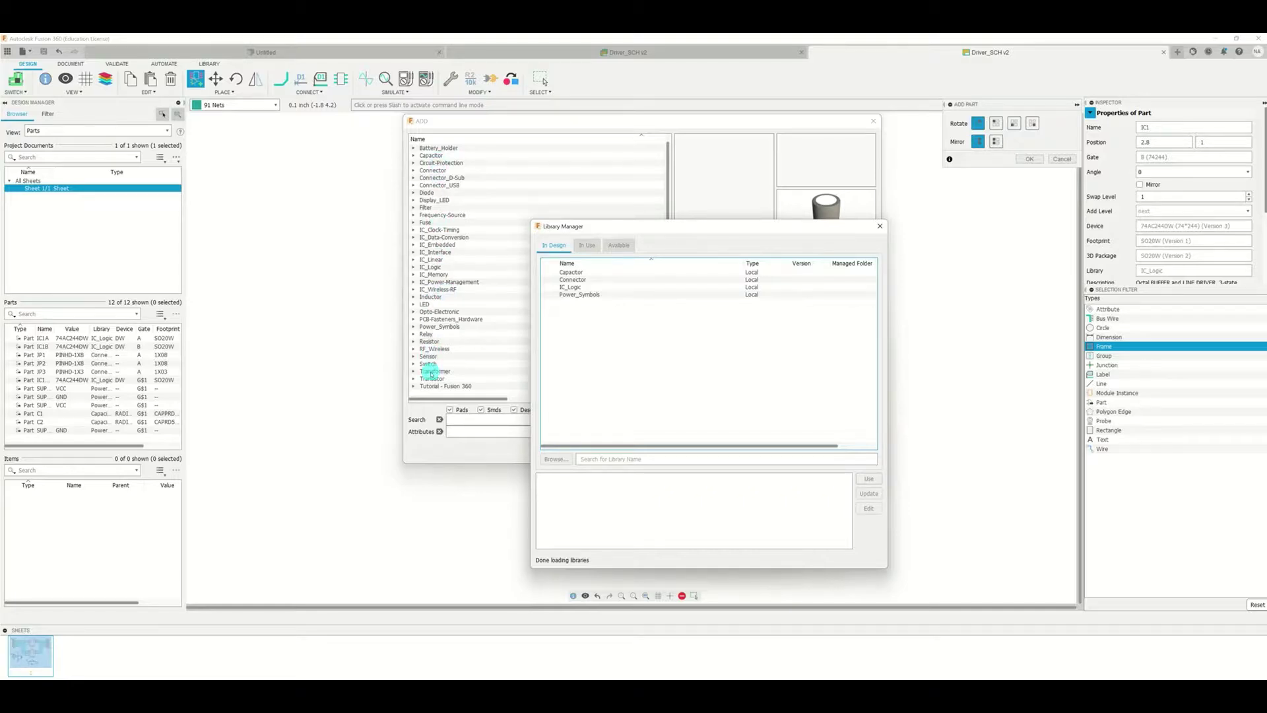
pyautogui.click(619, 245)
pyautogui.click(586, 246)
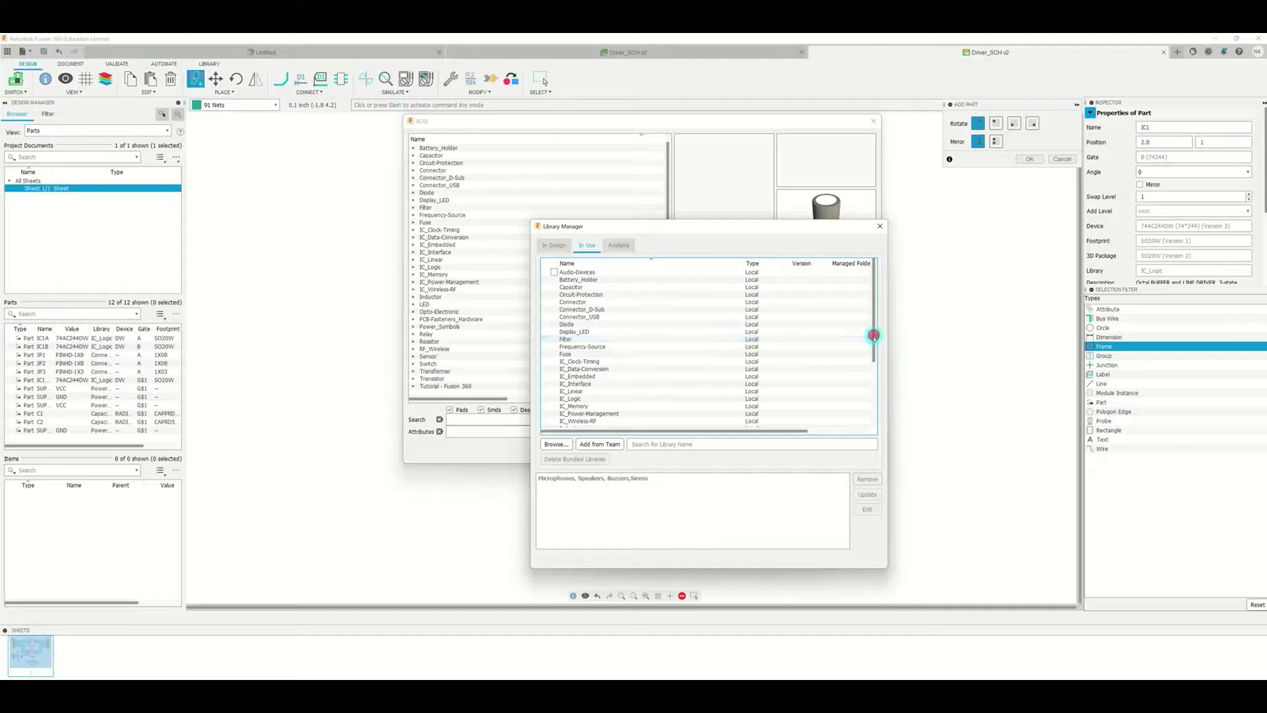
pyautogui.moveTo(874, 335)
pyautogui.mouseDown()
pyautogui.moveTo(870, 400)
pyautogui.moveTo(867, 342)
pyautogui.mouseUp()
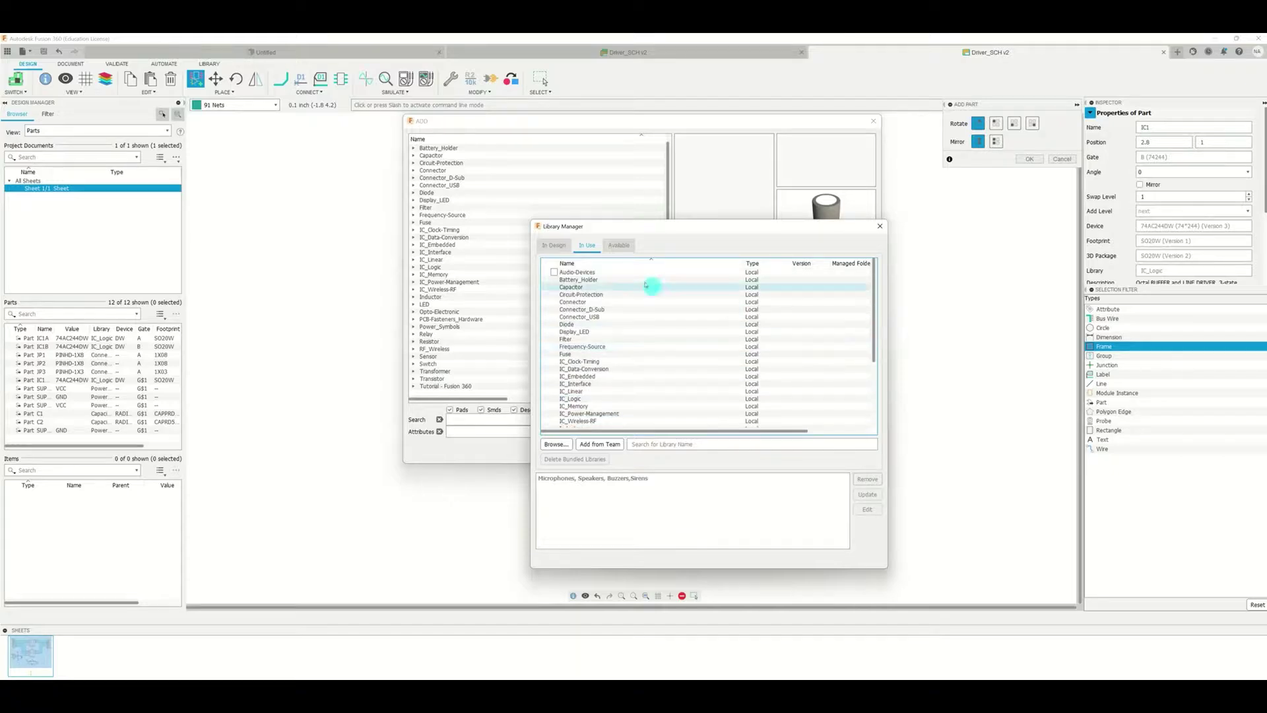
# Step: List the available libraries in an enlarged Library Manager and look through the entries from 19inch to the con- connector libraries
pyautogui.click(619, 246)
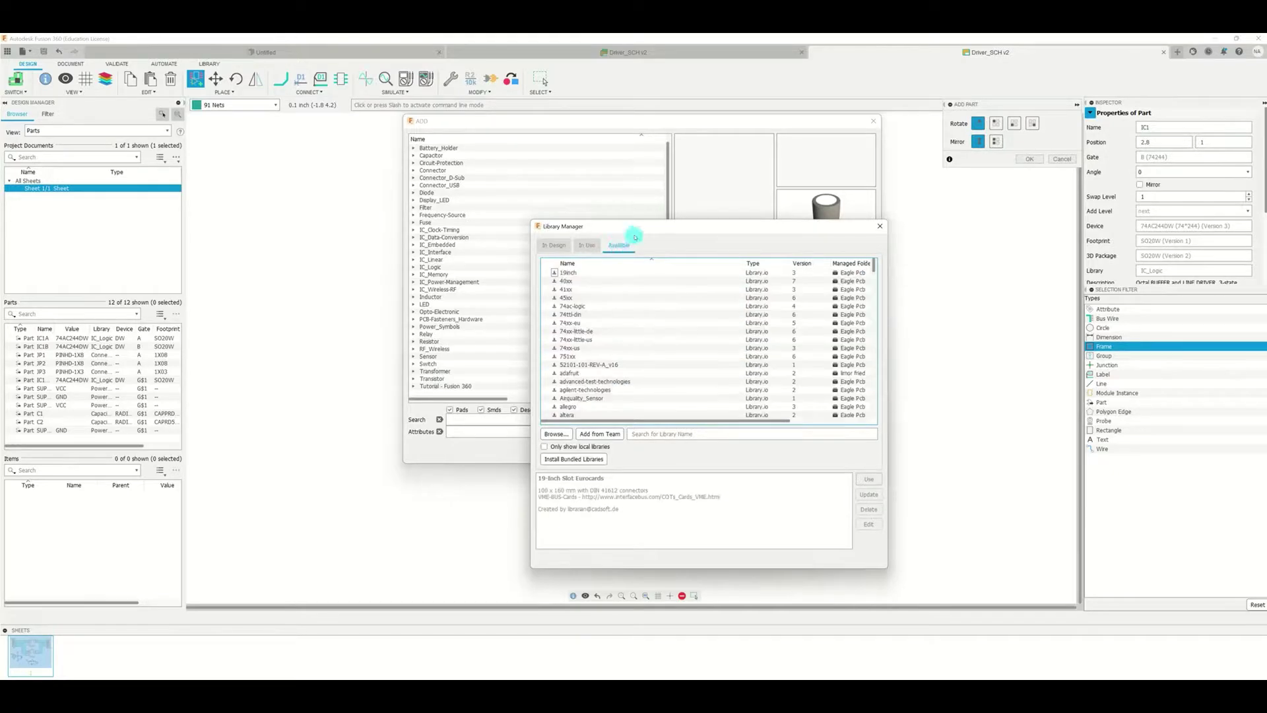
pyautogui.moveTo(673, 231); pyautogui.dragTo(593, 206)
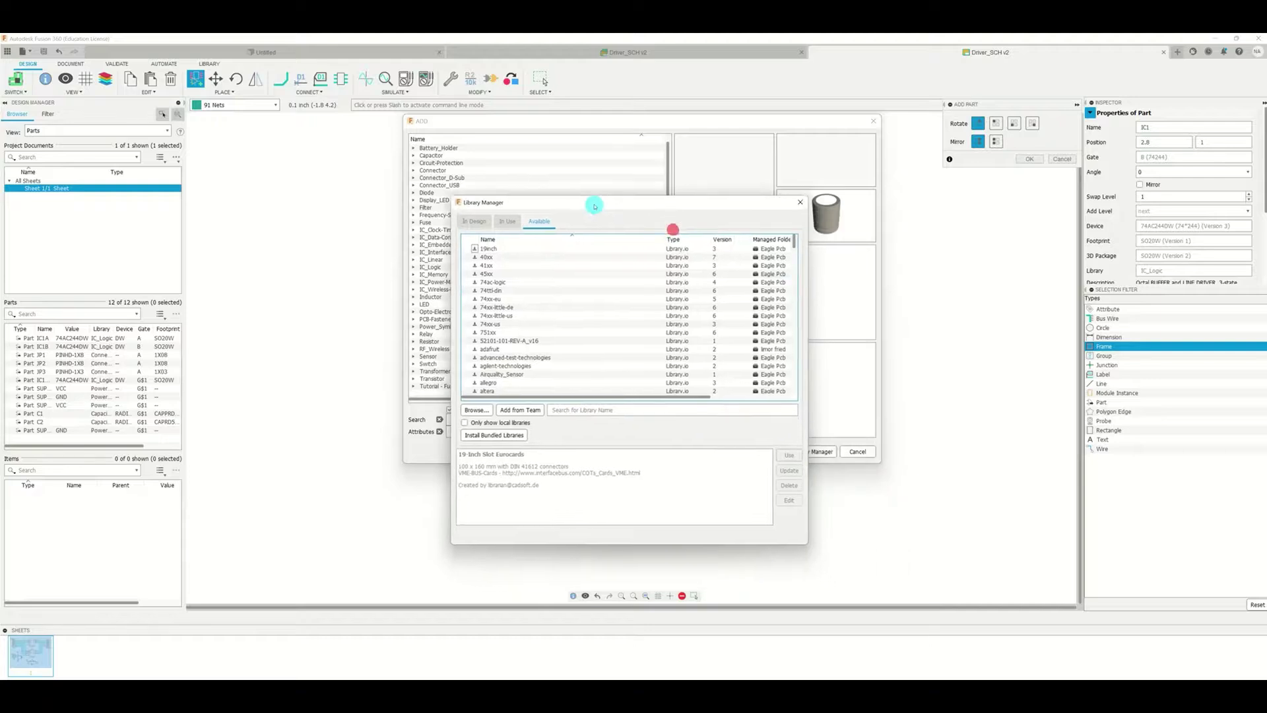
pyautogui.moveTo(709, 544); pyautogui.dragTo(708, 574)
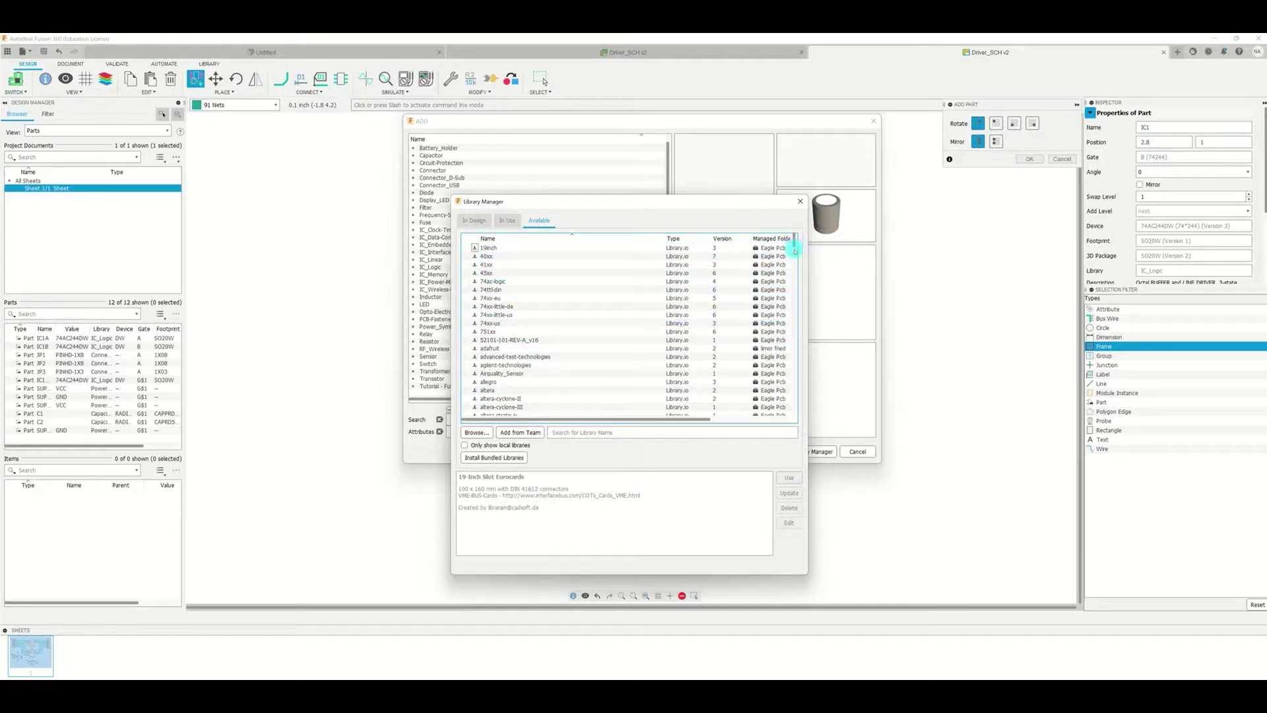
pyautogui.scroll(-7, 574, 370)
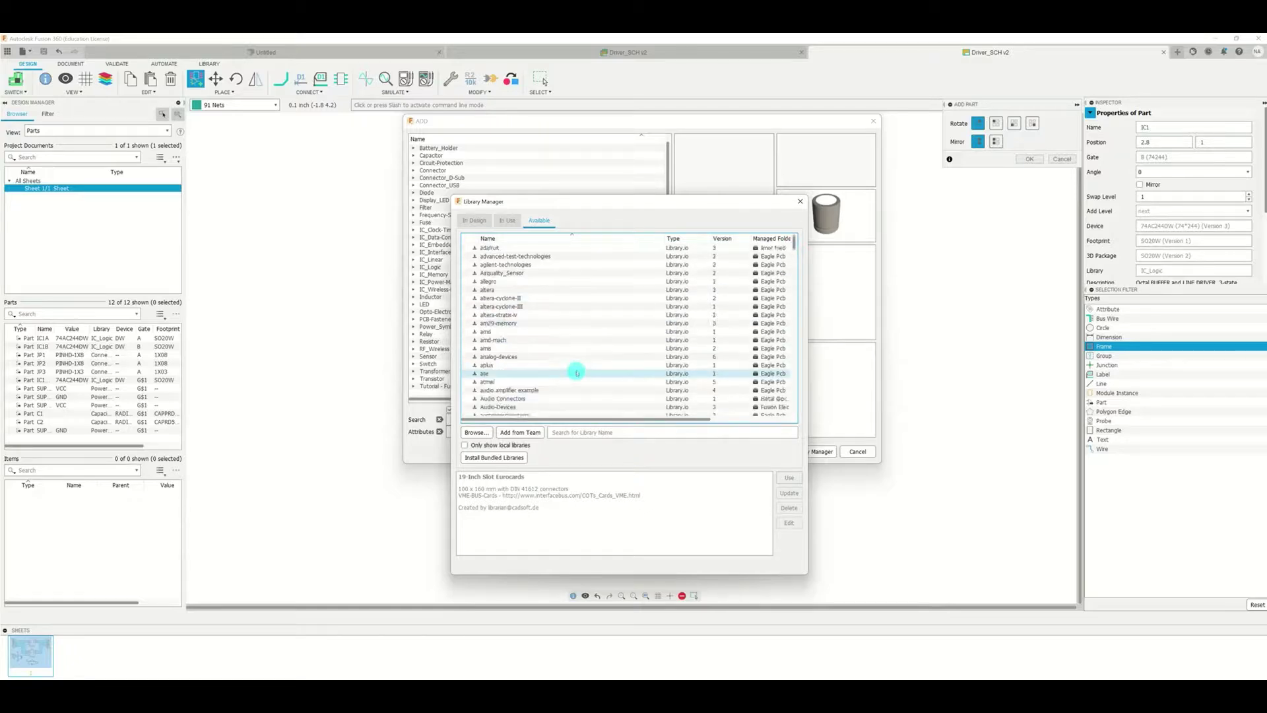
pyautogui.scroll(-6, 576, 371)
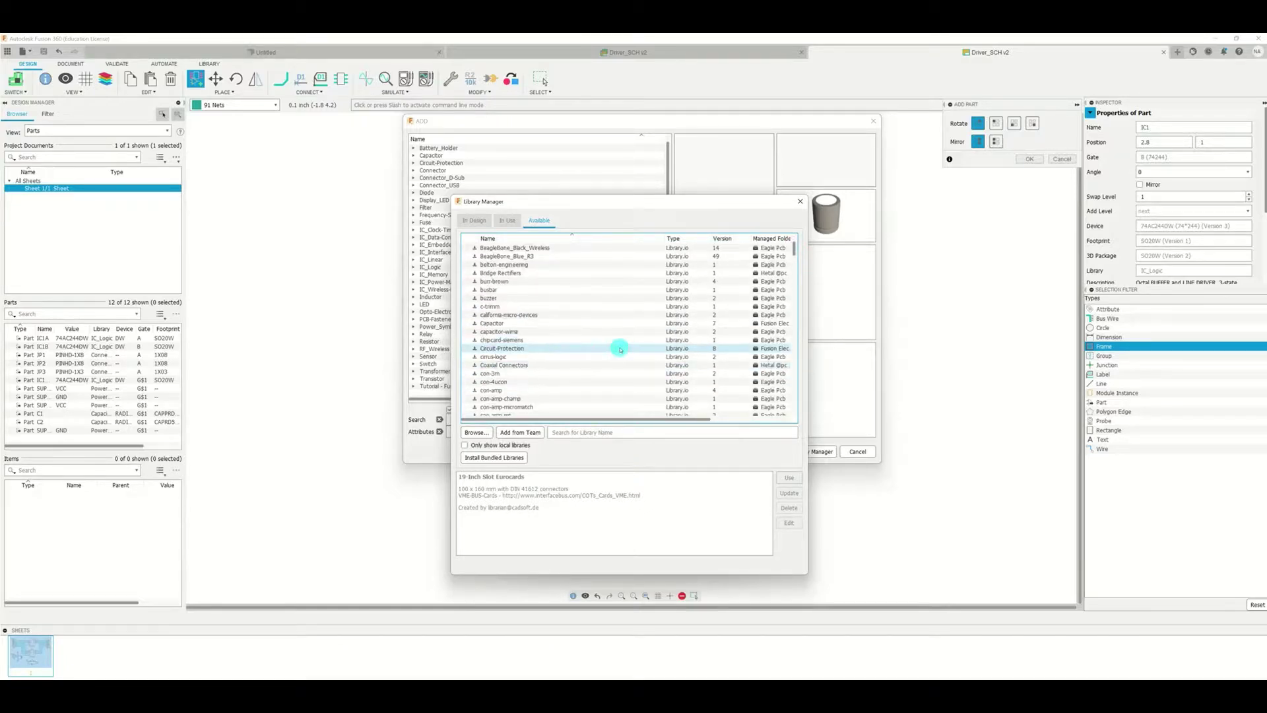
pyautogui.scroll(-2, 620, 349)
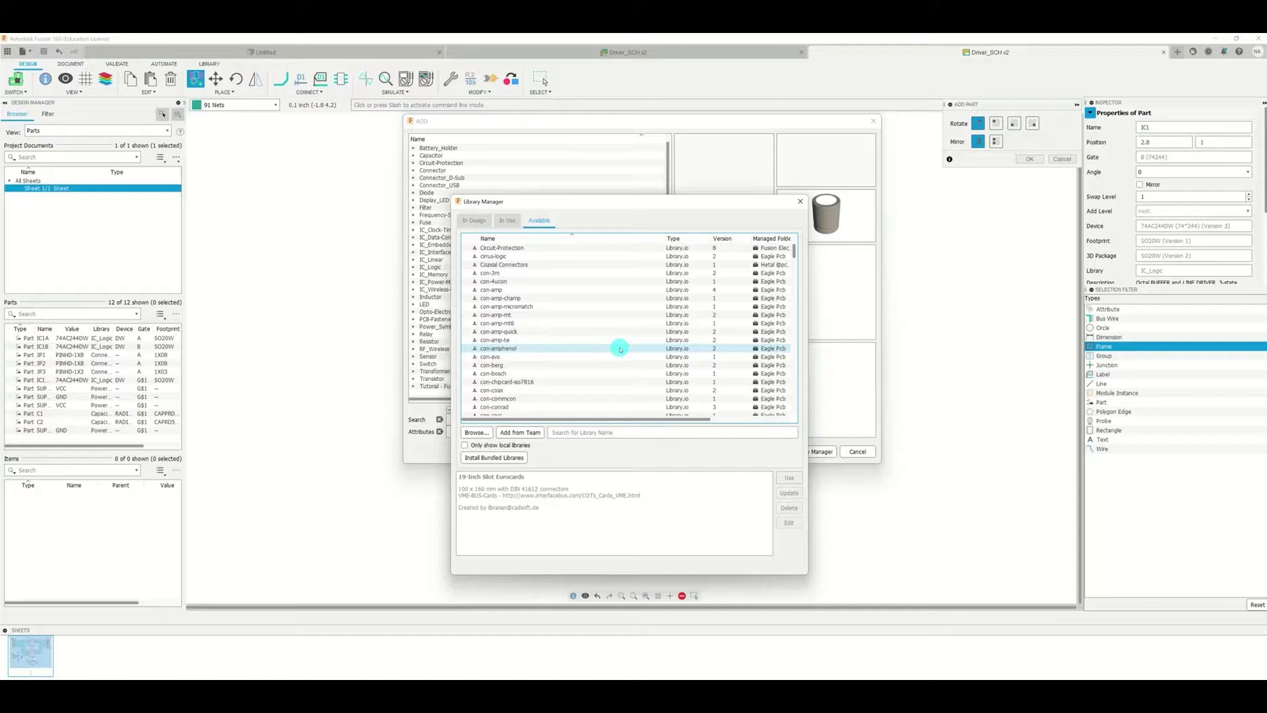
# Step: Browse the local examples folder for a frame library file and close the file browser without choosing one
pyautogui.click(474, 433)
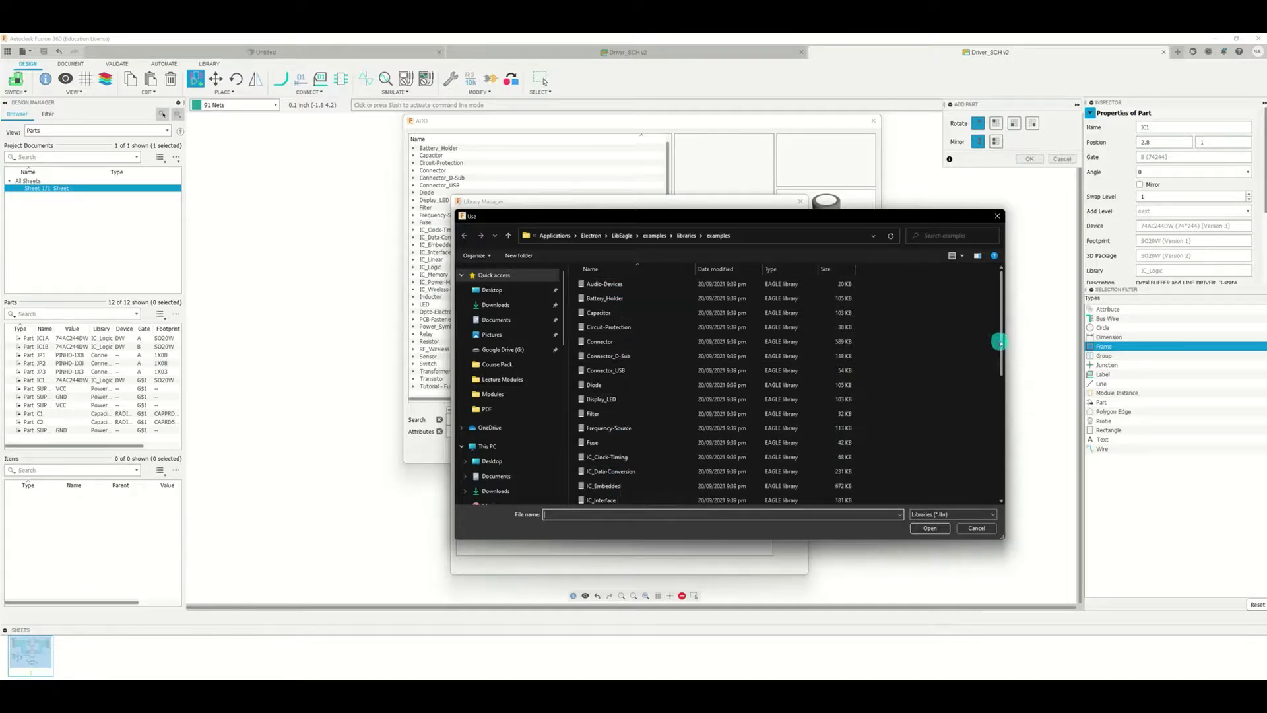
pyautogui.moveTo(1000, 342); pyautogui.dragTo(995, 459)
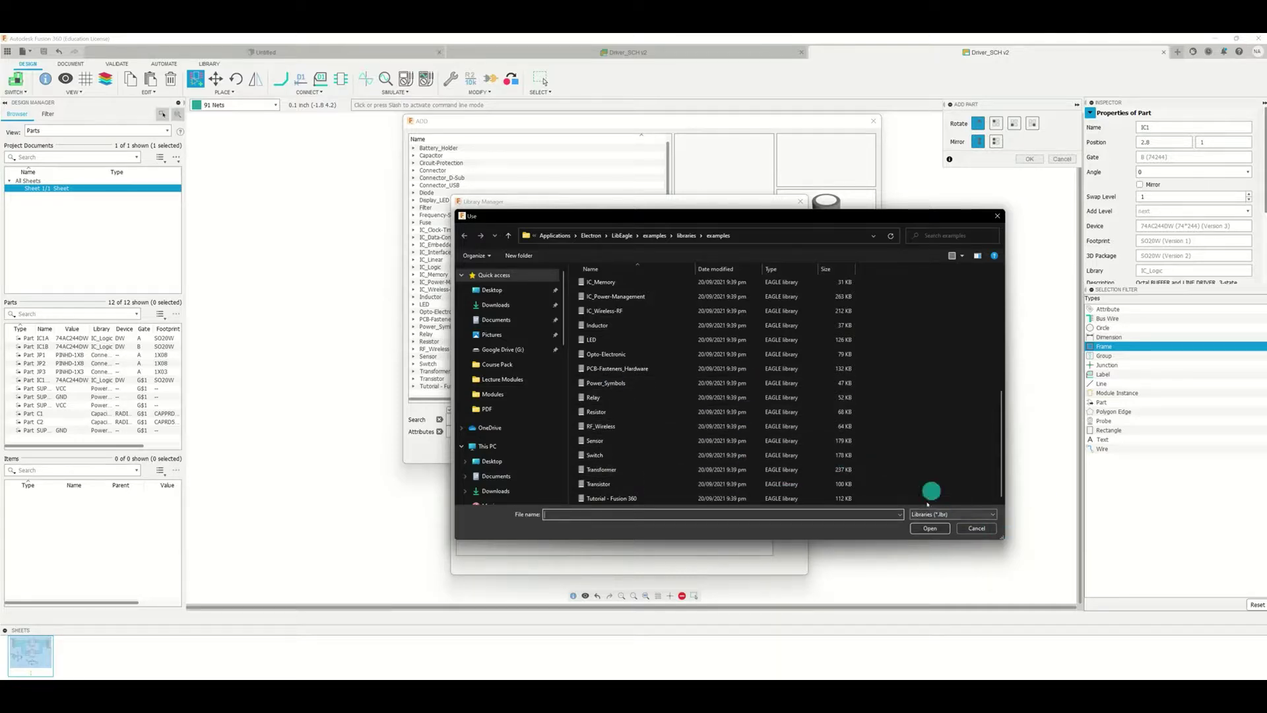
pyautogui.click(979, 529)
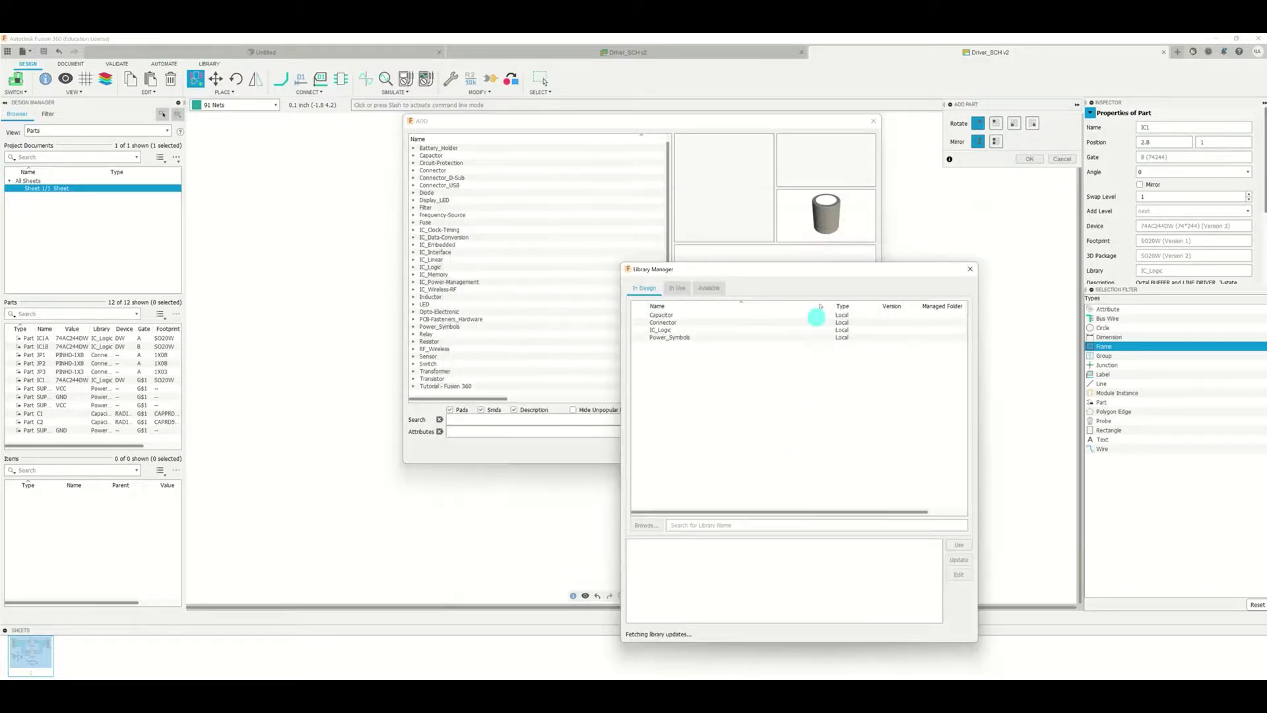
# Step: List the available libraries in the Library Manager and look through them from 19inch to the end of the list
pyautogui.moveTo(799, 269); pyautogui.dragTo(722, 248)
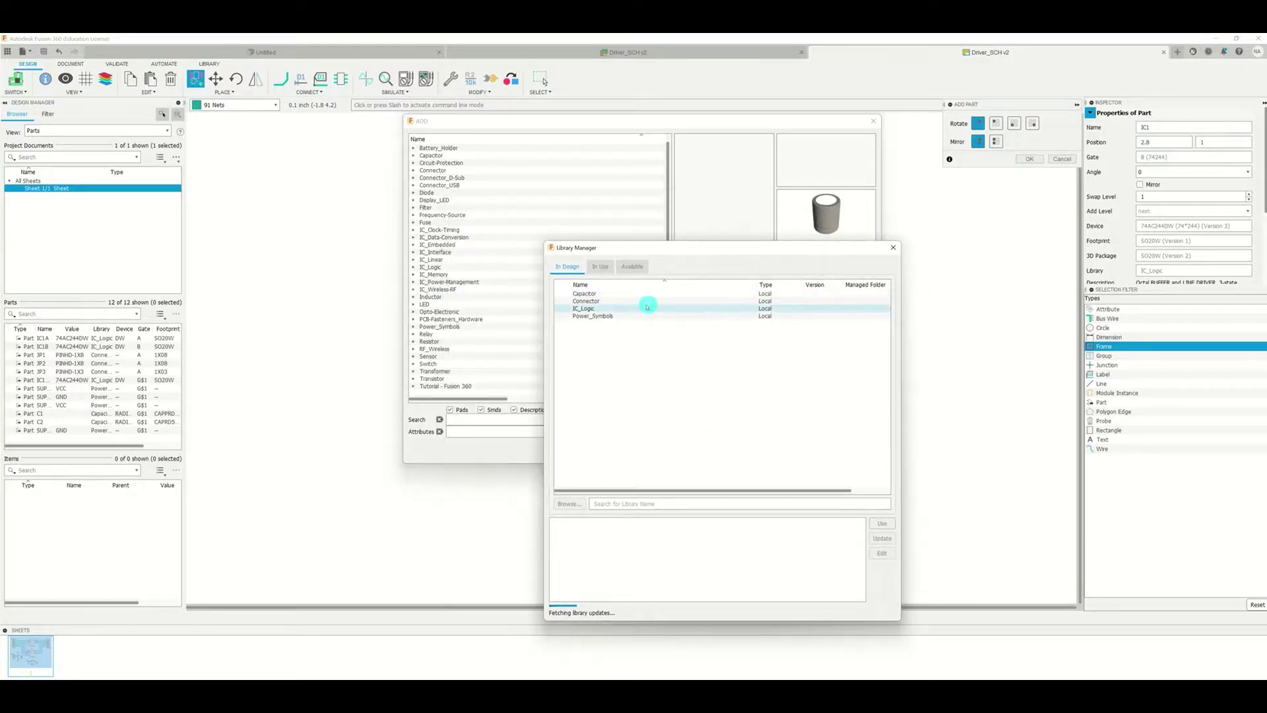
pyautogui.click(632, 267)
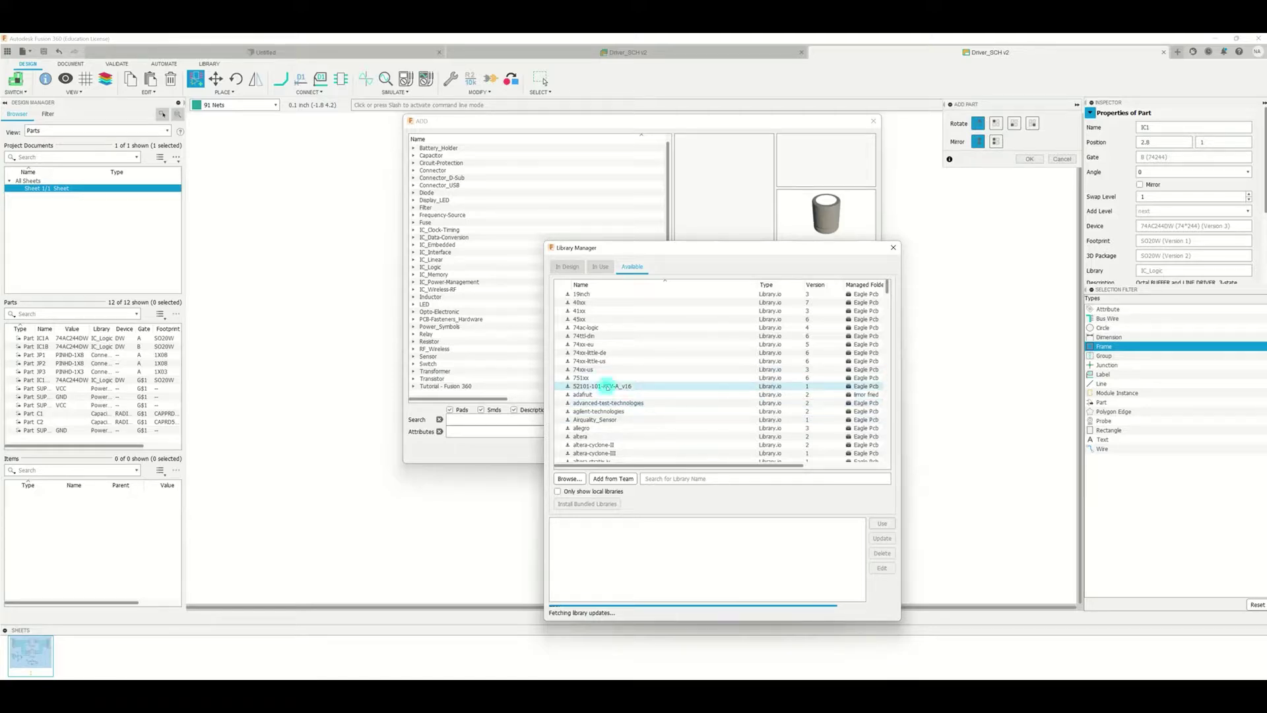
pyautogui.scroll(-7, 661, 397)
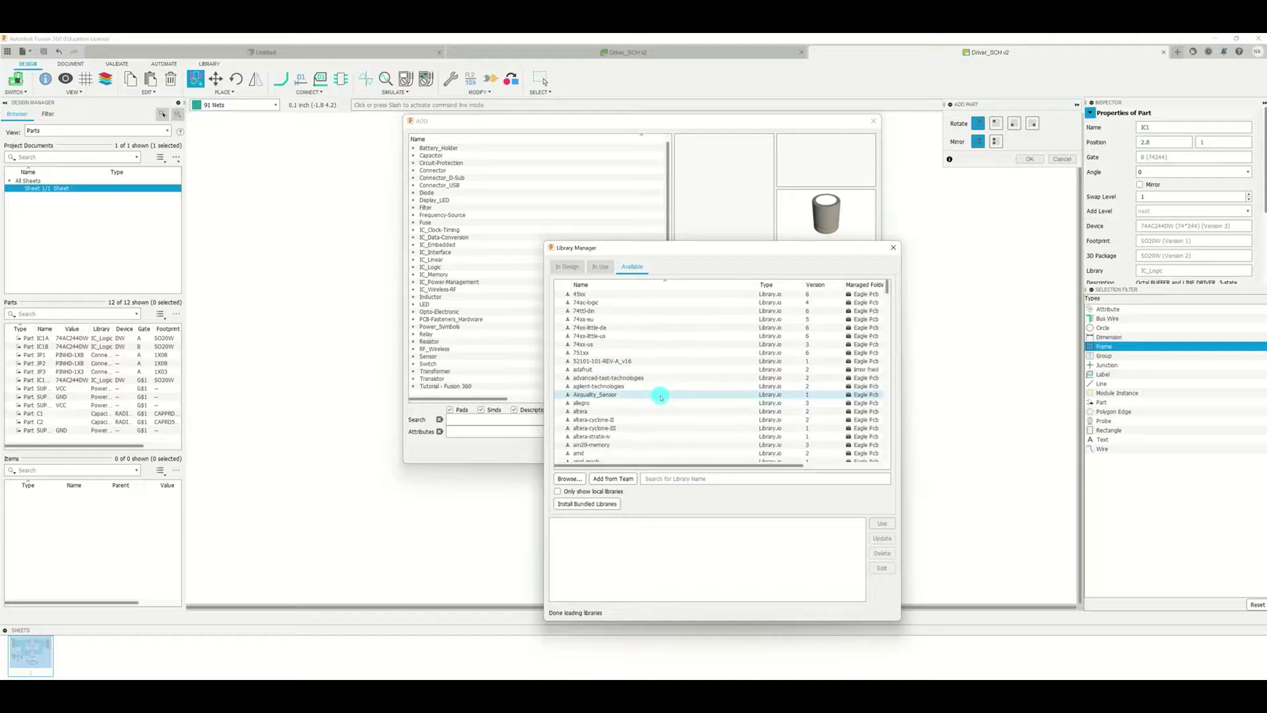
pyautogui.scroll(-4, 658, 385)
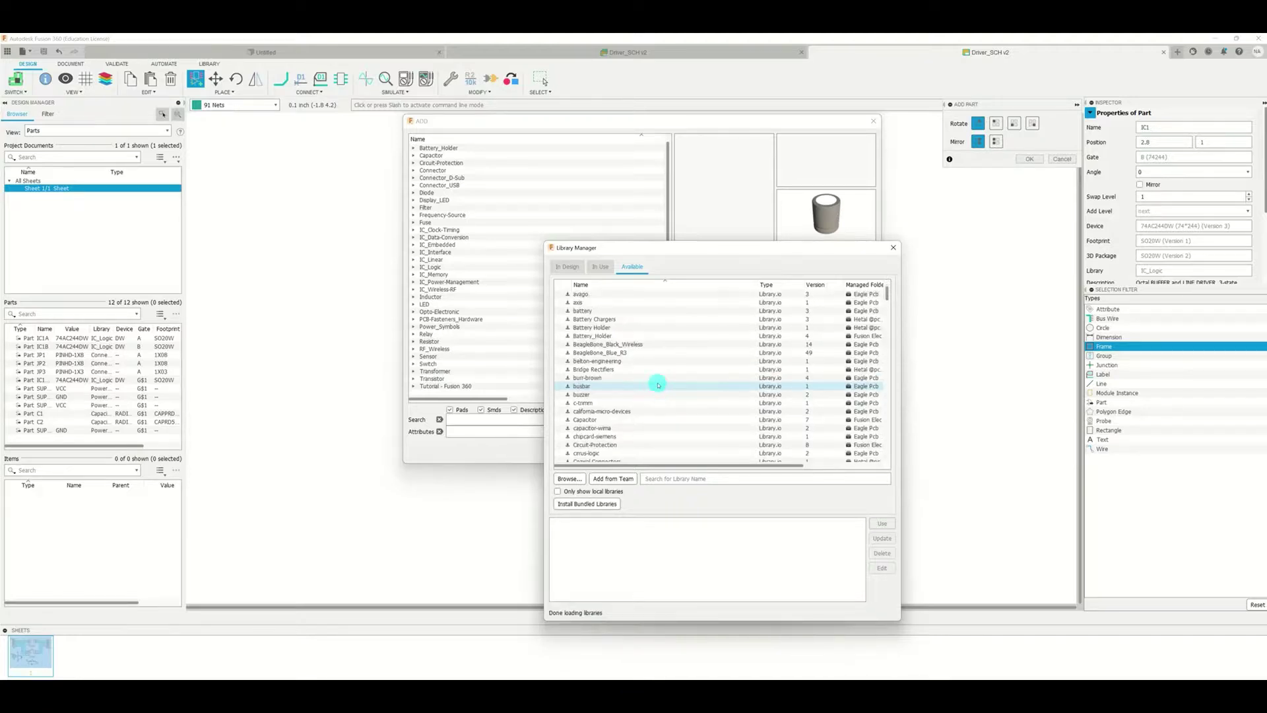
pyautogui.scroll(-6, 658, 384)
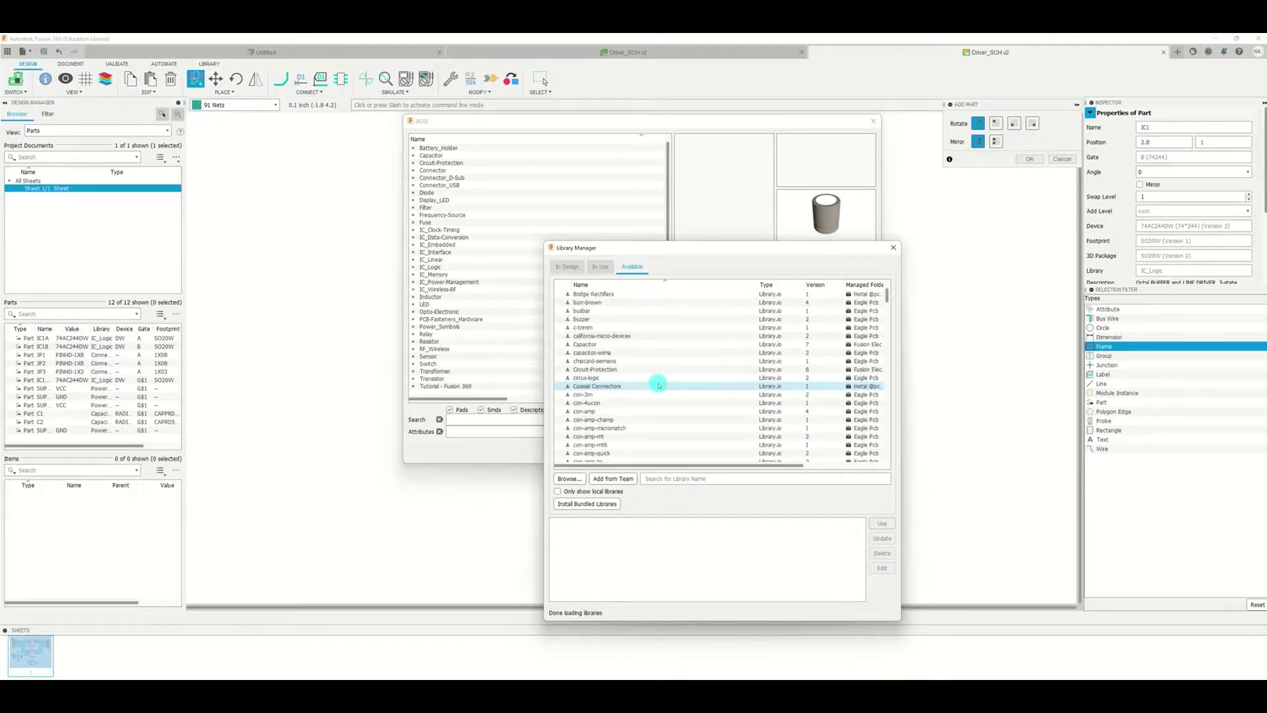
pyautogui.moveTo(884, 294); pyautogui.dragTo(864, 459)
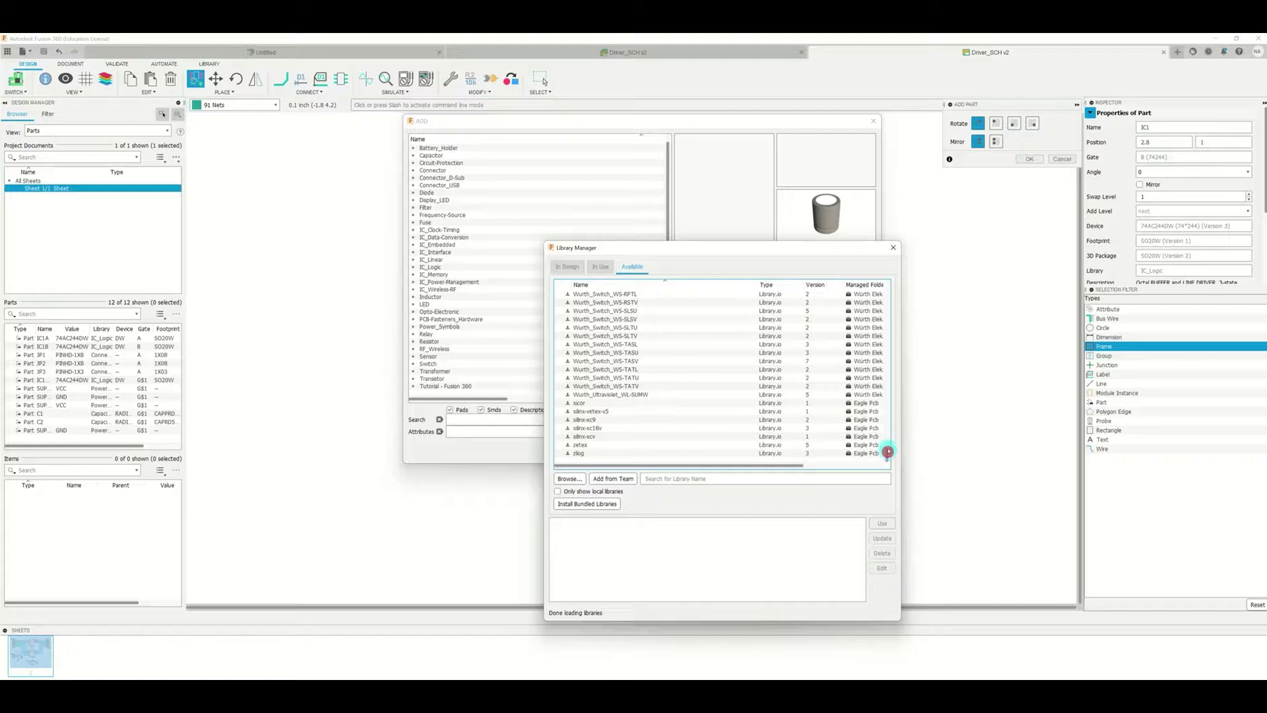
# Step: Find the frames library among the available libraries, put it in use and close the Library Manager
pyautogui.moveTo(888, 452); pyautogui.dragTo(823, 381)
pyautogui.scroll(5, 831, 401)
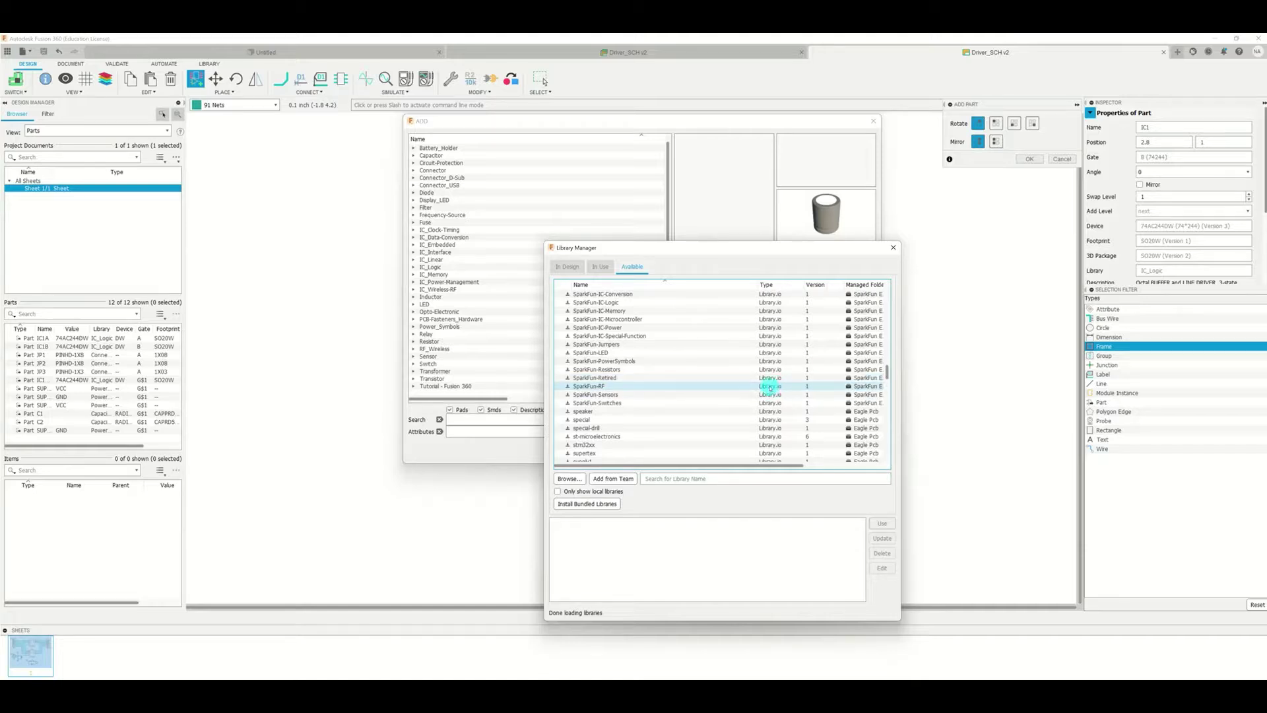
pyautogui.scroll(7, 765, 388)
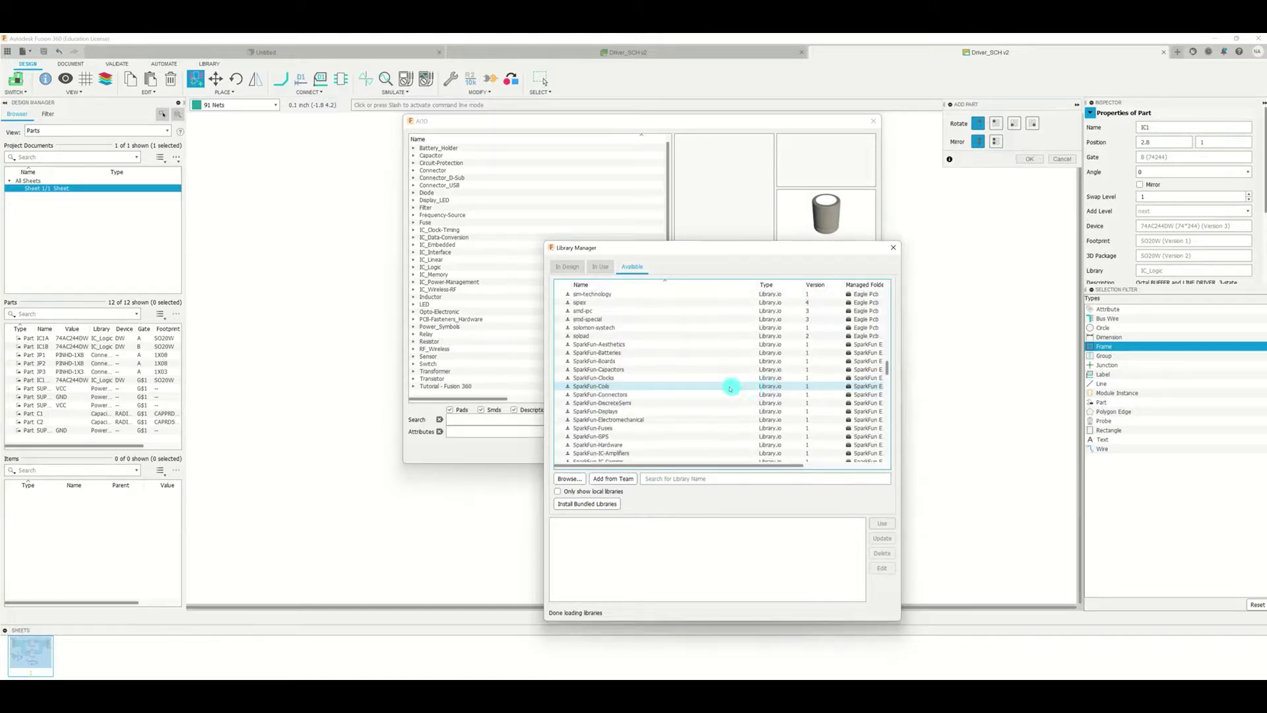
pyautogui.scroll(2, 730, 388)
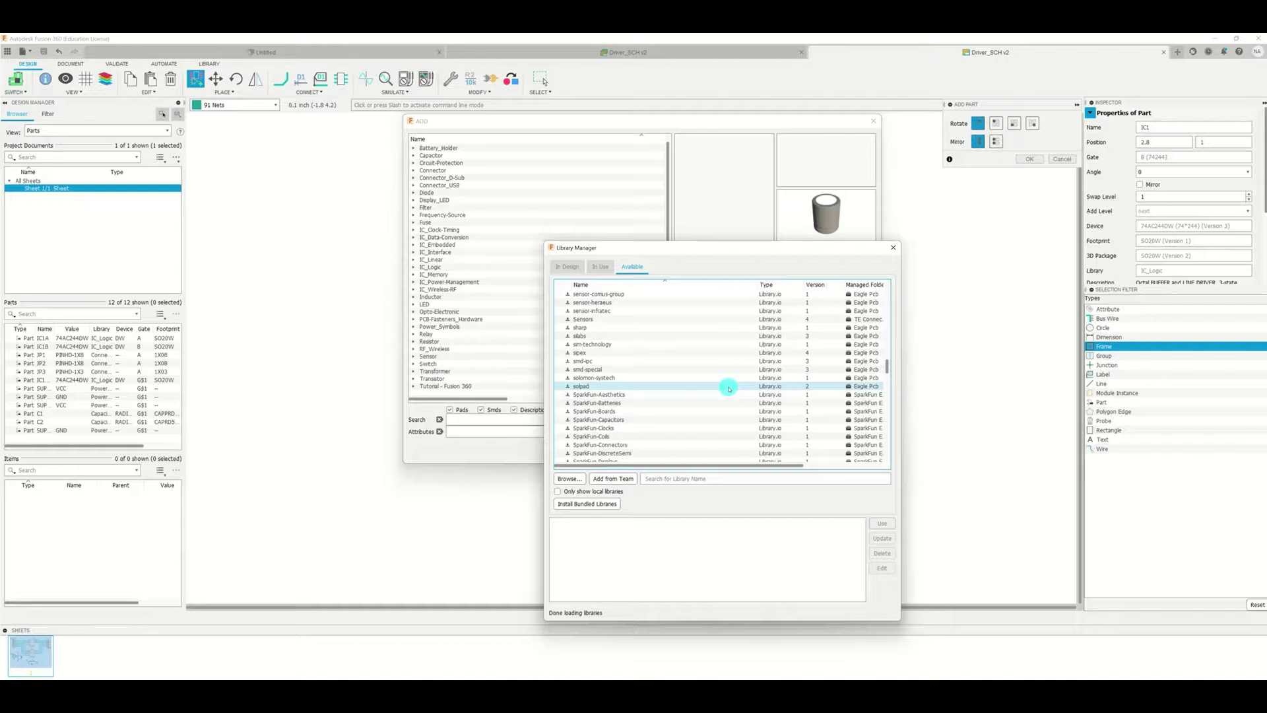
pyautogui.scroll(9, 728, 388)
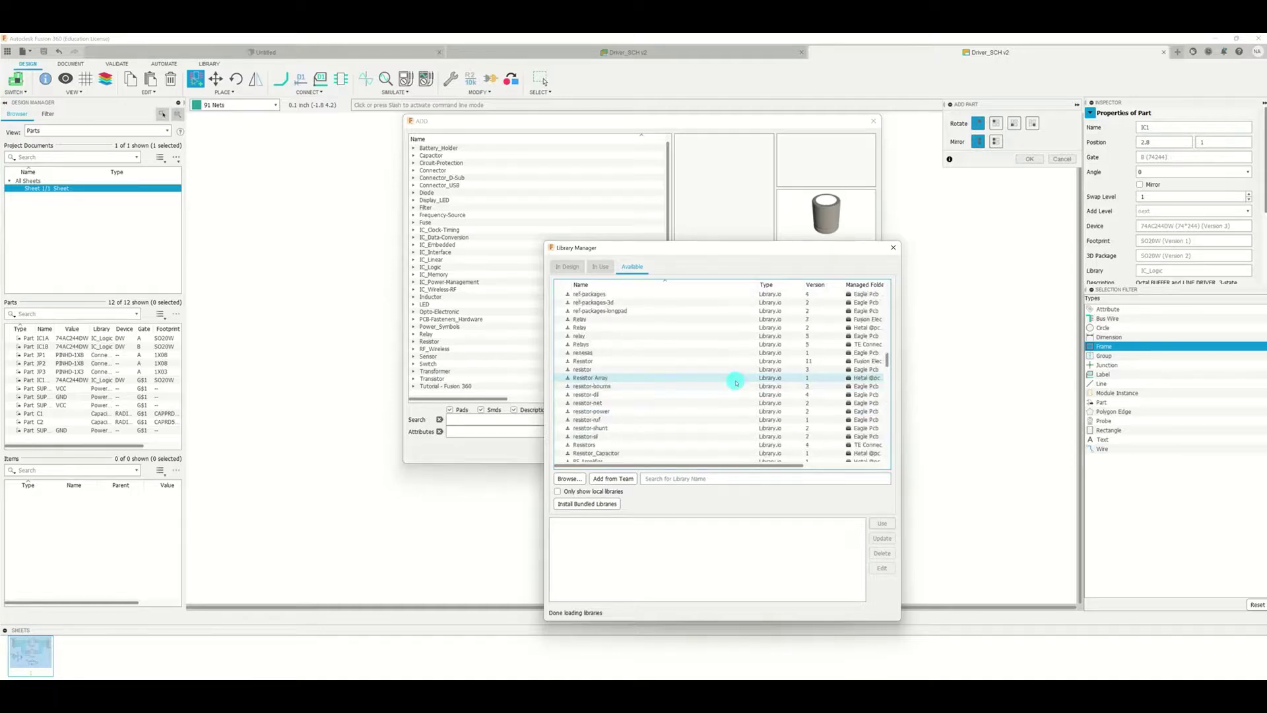
pyautogui.scroll(1, 736, 383)
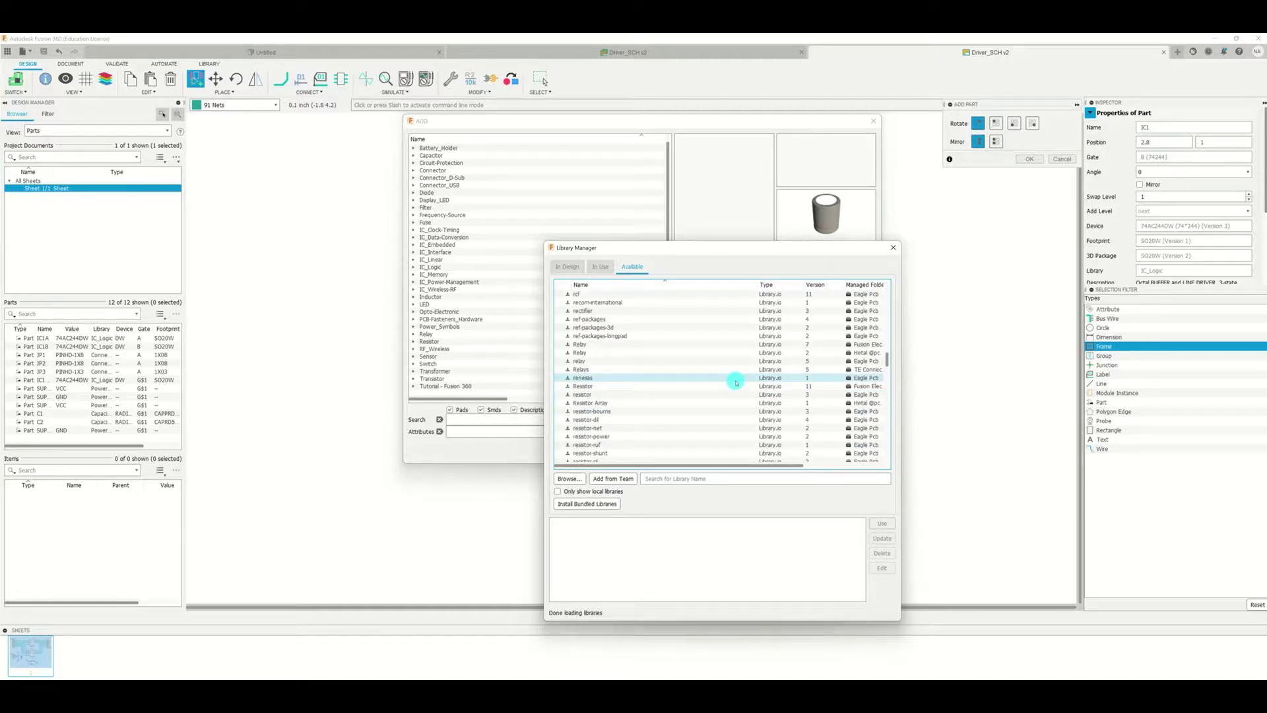
pyautogui.scroll(2, 736, 383)
pyautogui.scroll(6, 736, 383)
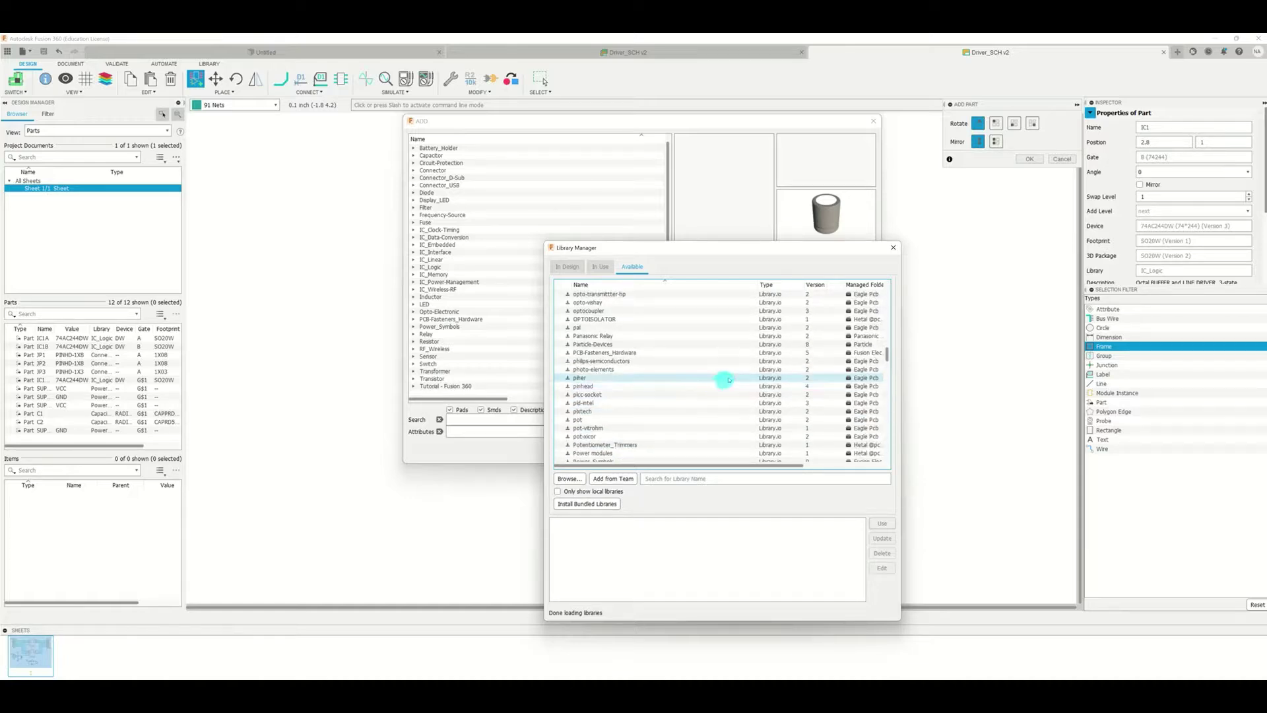
pyautogui.scroll(4, 730, 378)
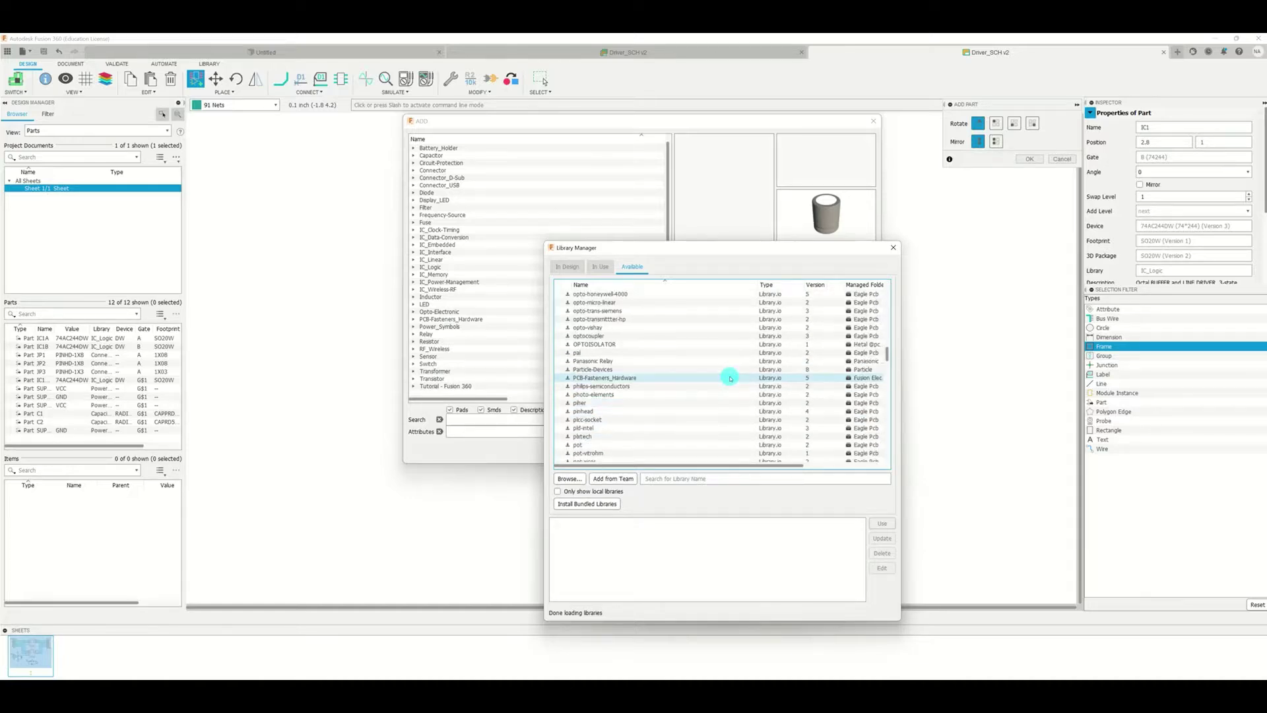
pyautogui.scroll(6, 730, 378)
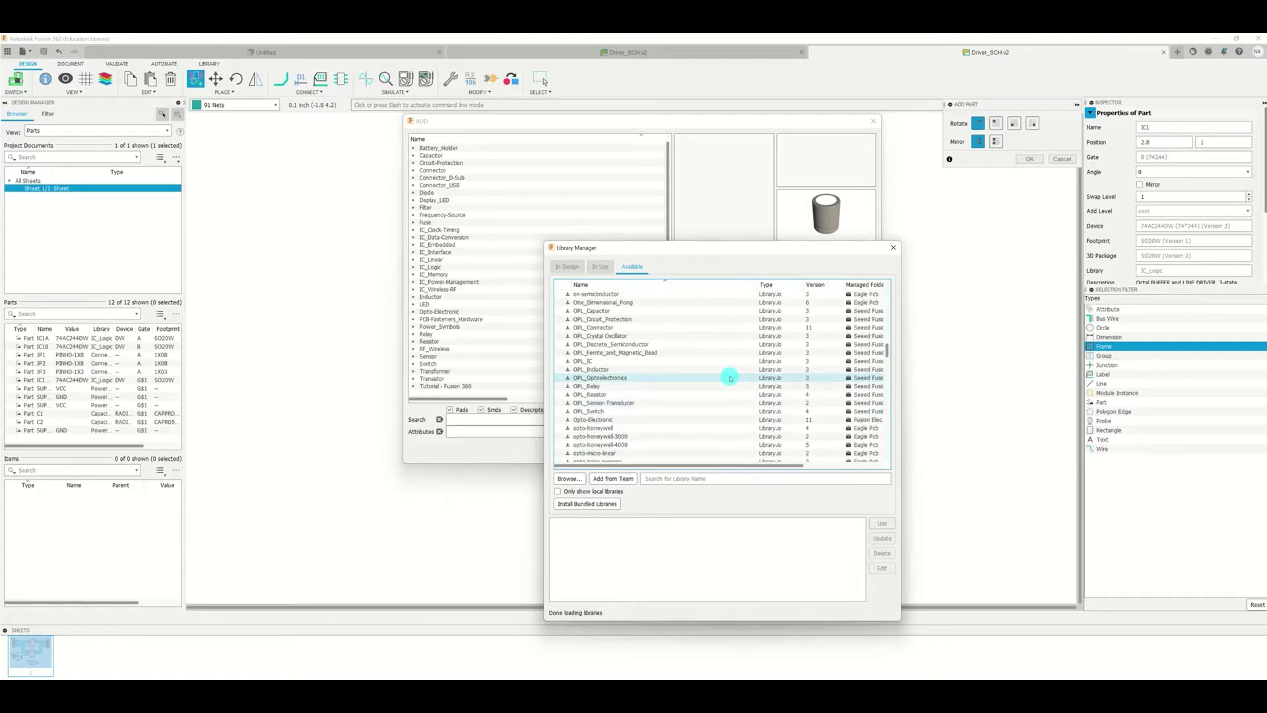
pyautogui.scroll(3, 731, 378)
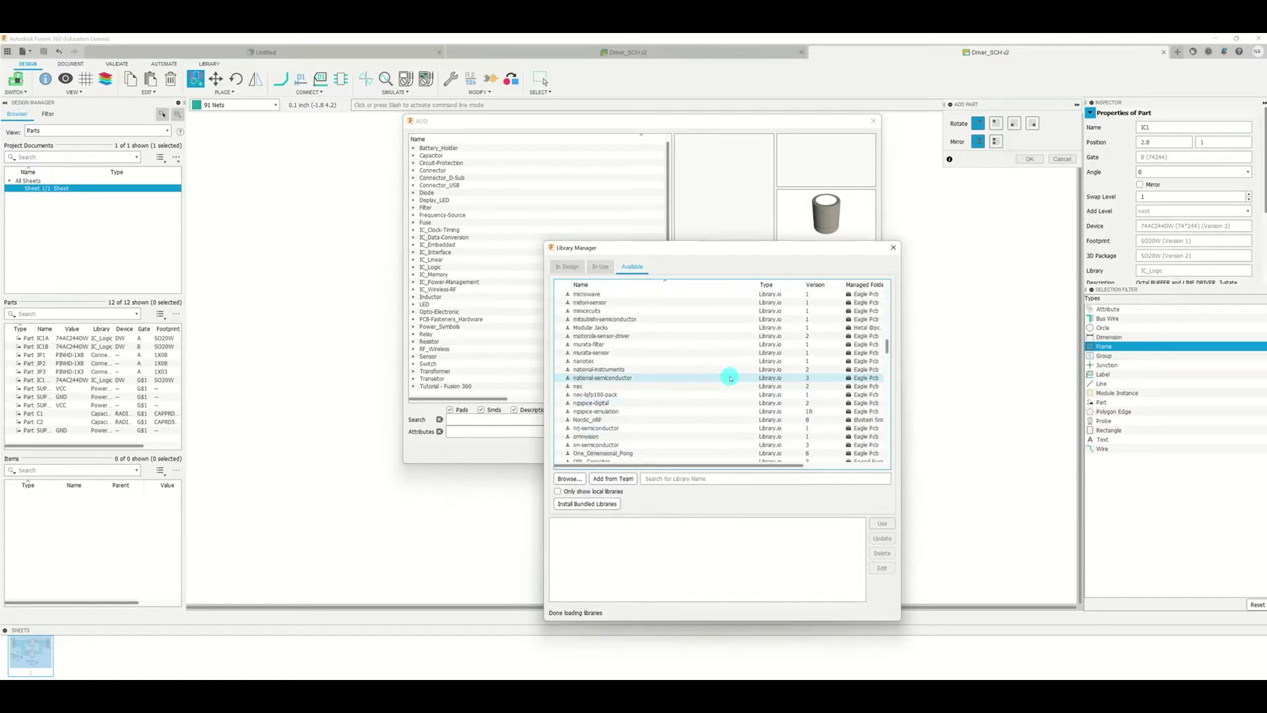
pyautogui.scroll(7, 730, 379)
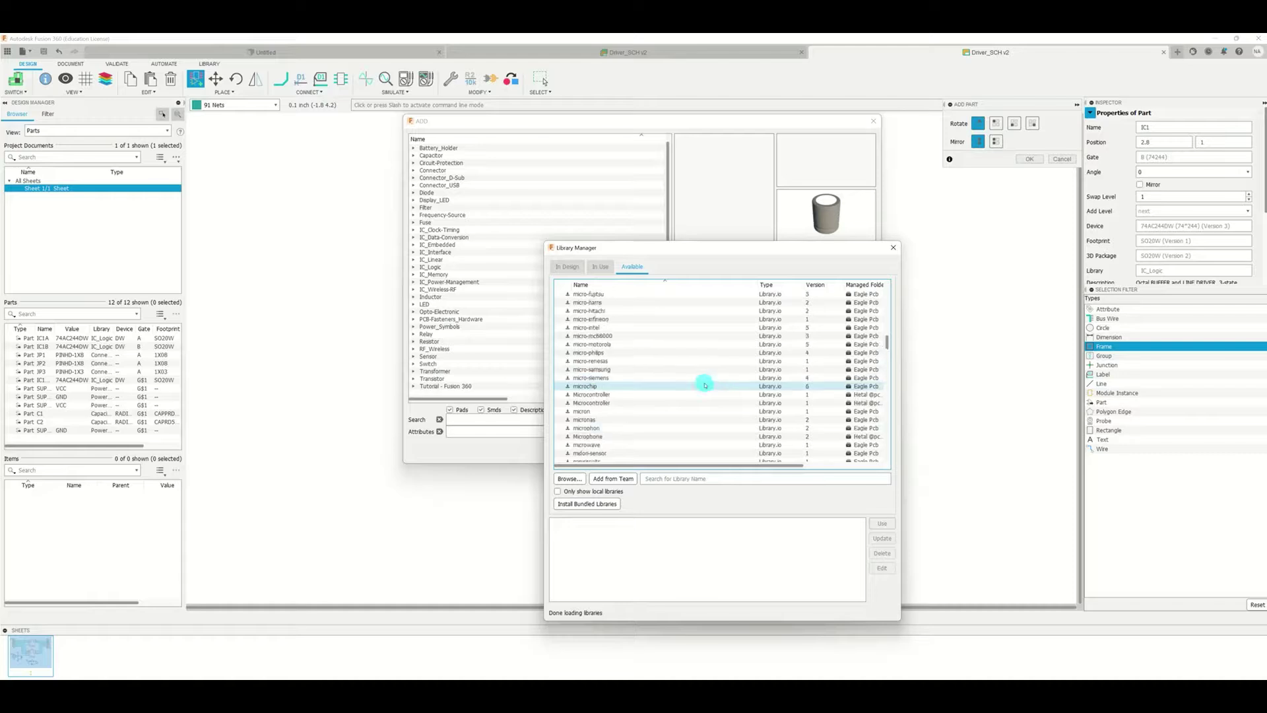
pyautogui.scroll(6, 704, 384)
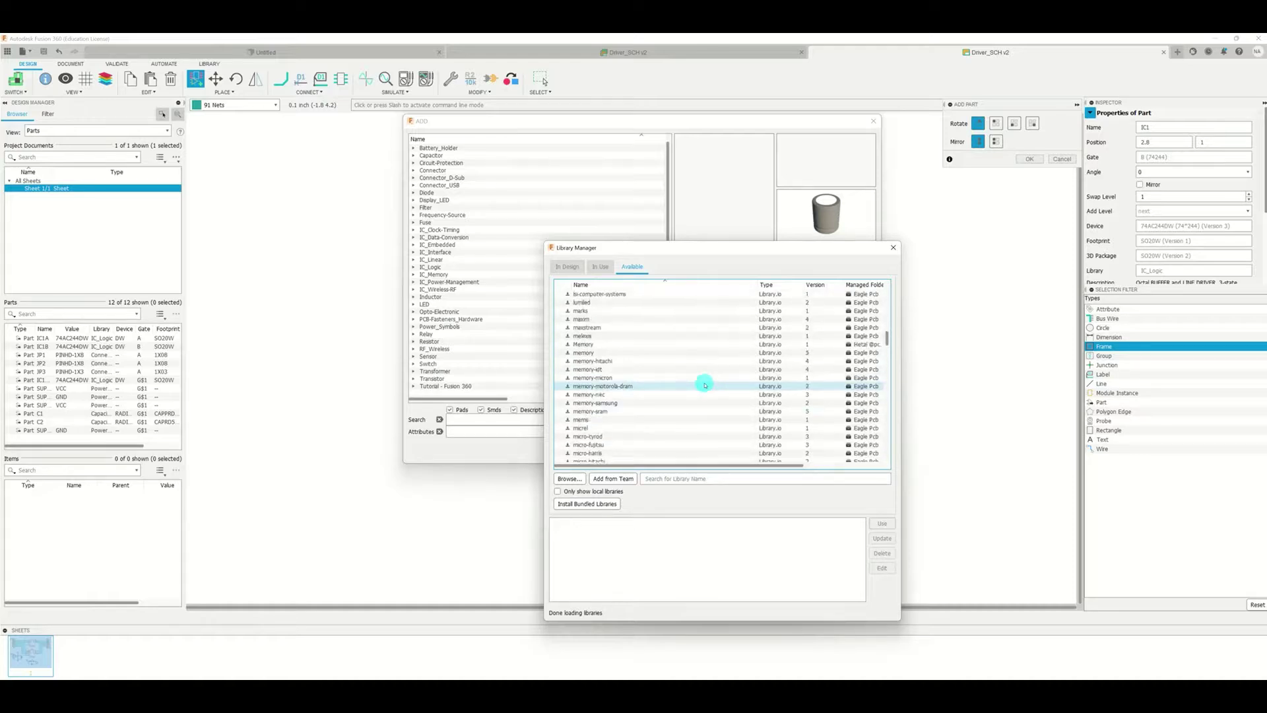
pyautogui.scroll(5, 716, 379)
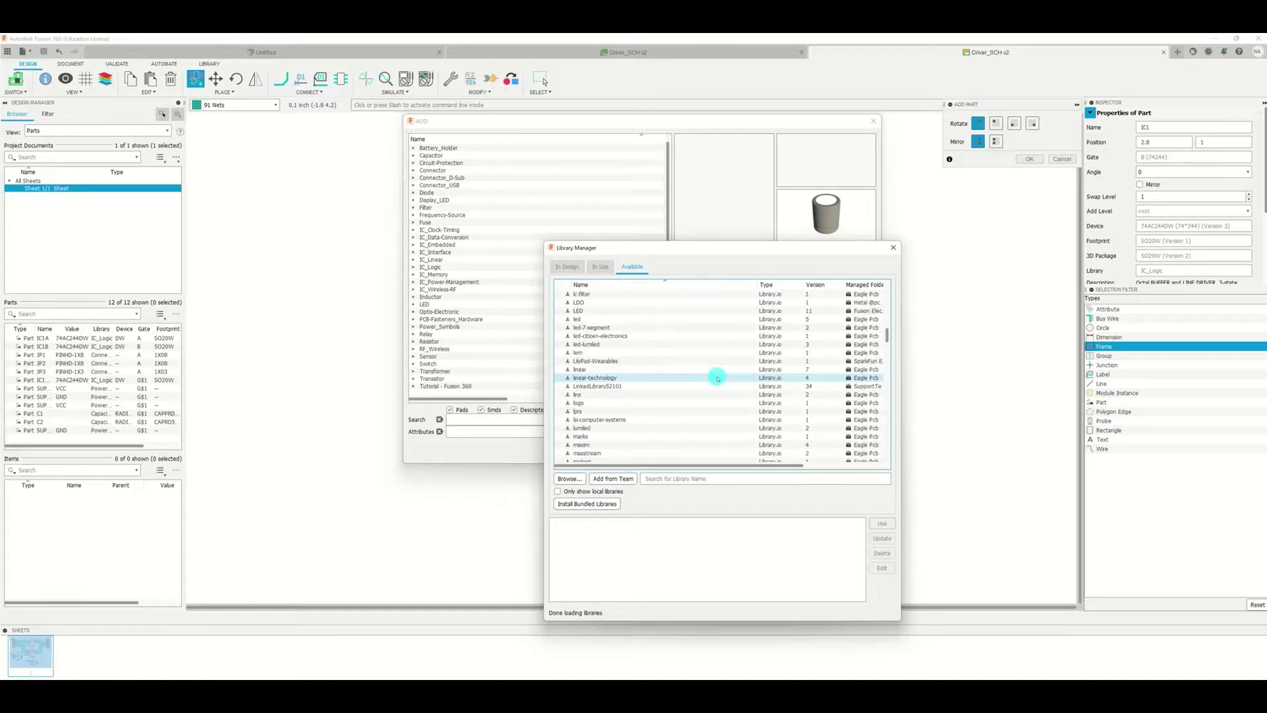
pyautogui.scroll(6, 717, 379)
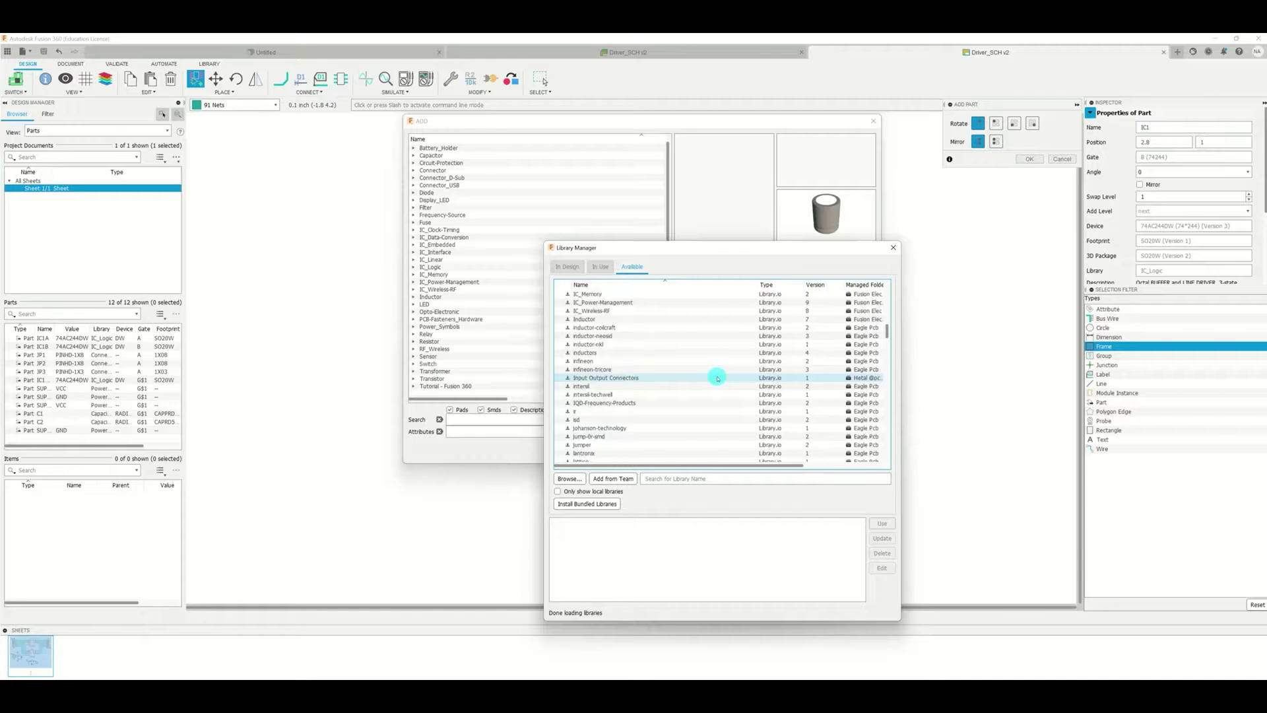
pyautogui.scroll(3, 717, 378)
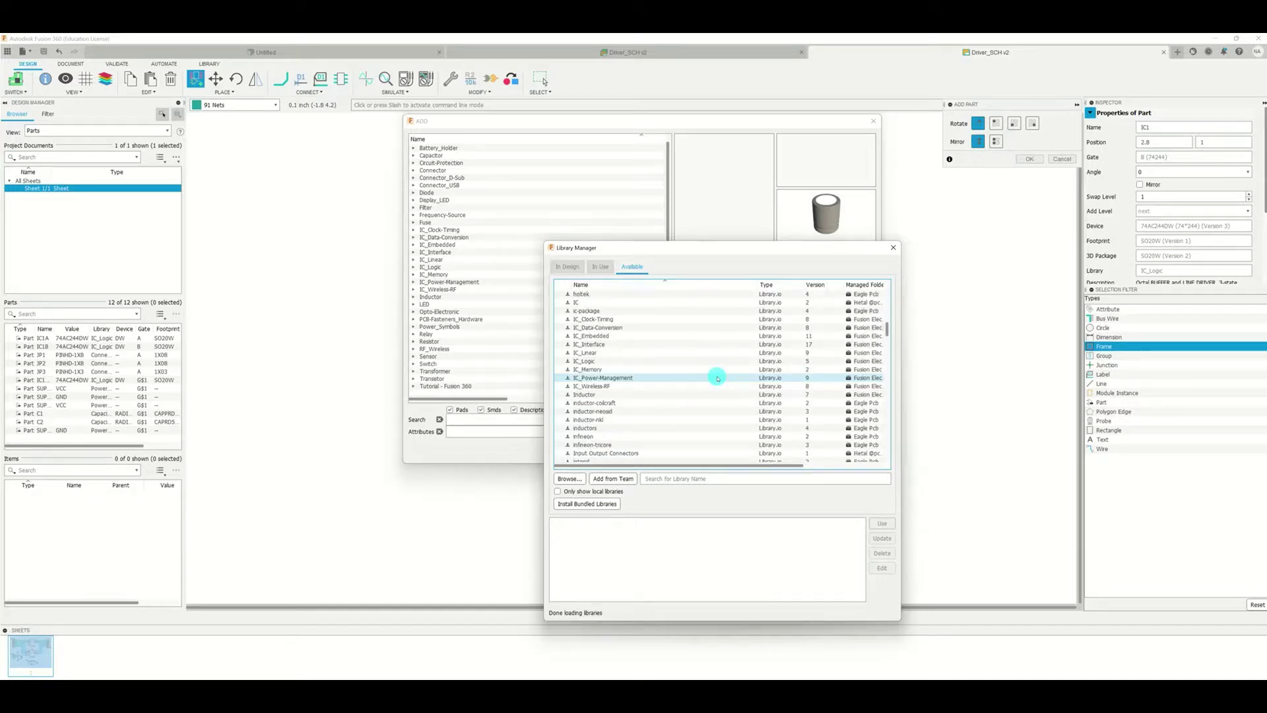
pyautogui.scroll(2, 717, 378)
pyautogui.scroll(1, 718, 378)
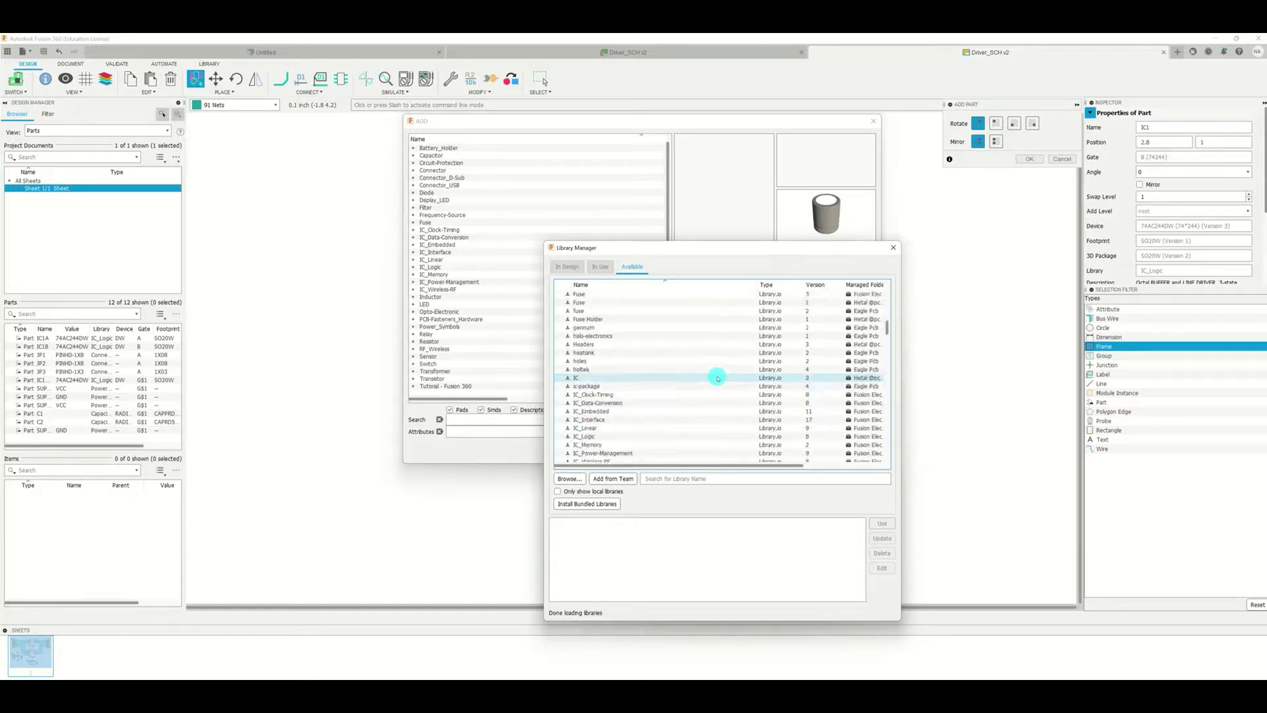
pyautogui.scroll(2, 717, 378)
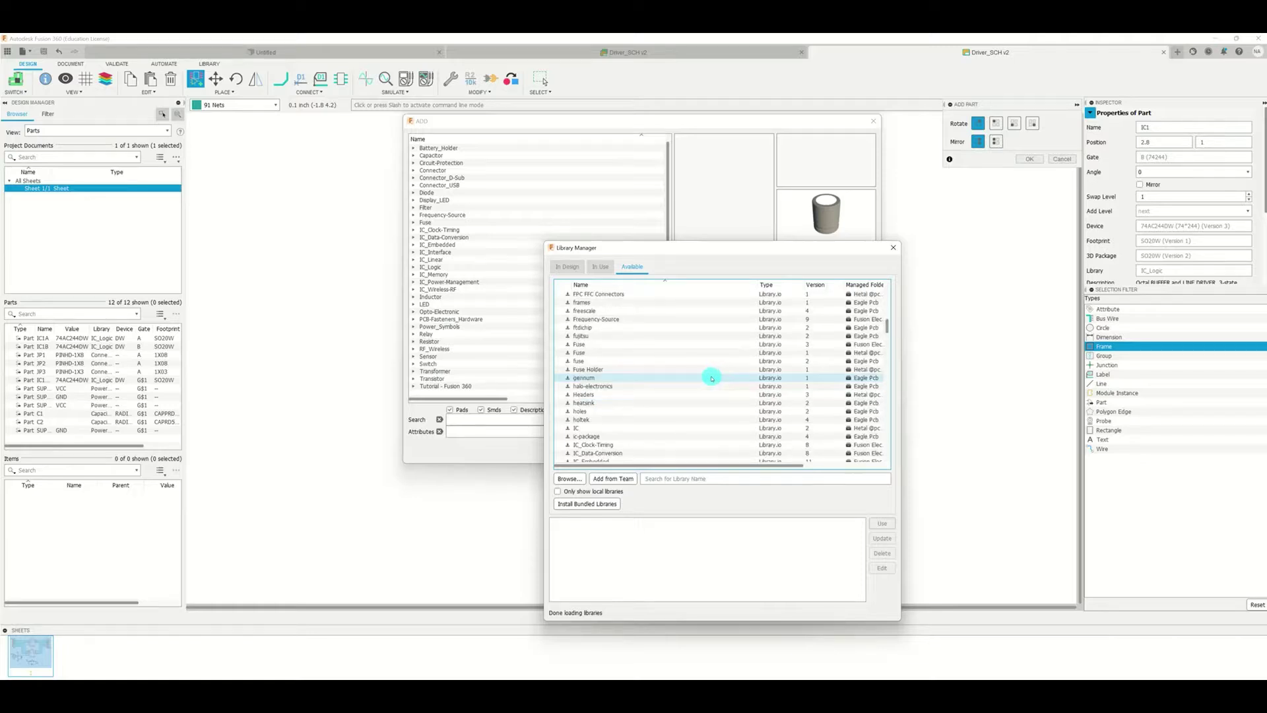
pyautogui.scroll(2, 712, 379)
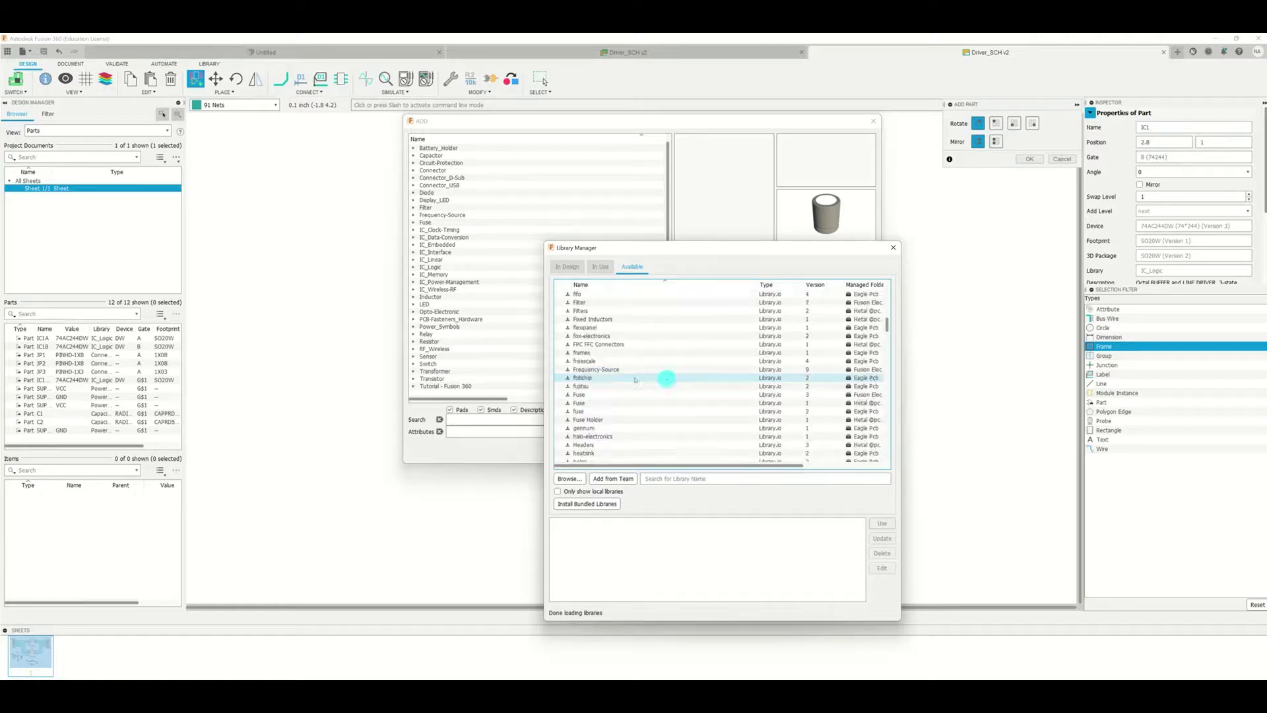
pyautogui.click(567, 354)
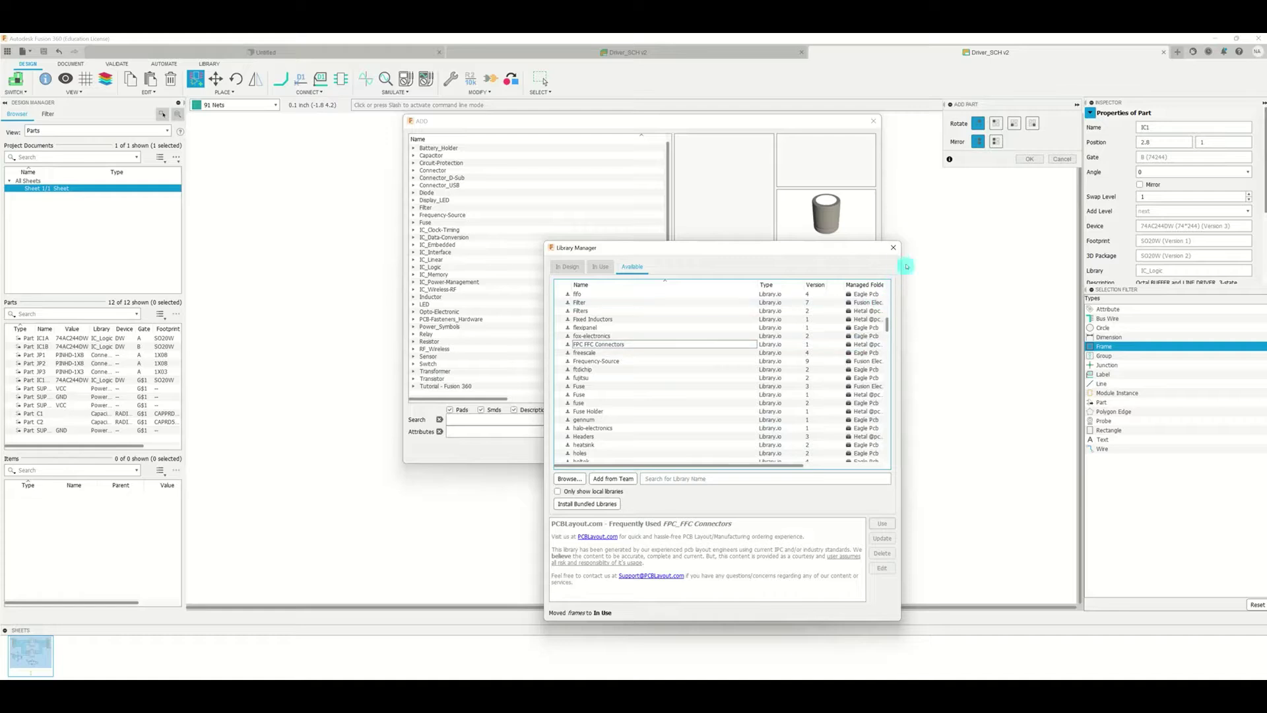
pyautogui.click(892, 247)
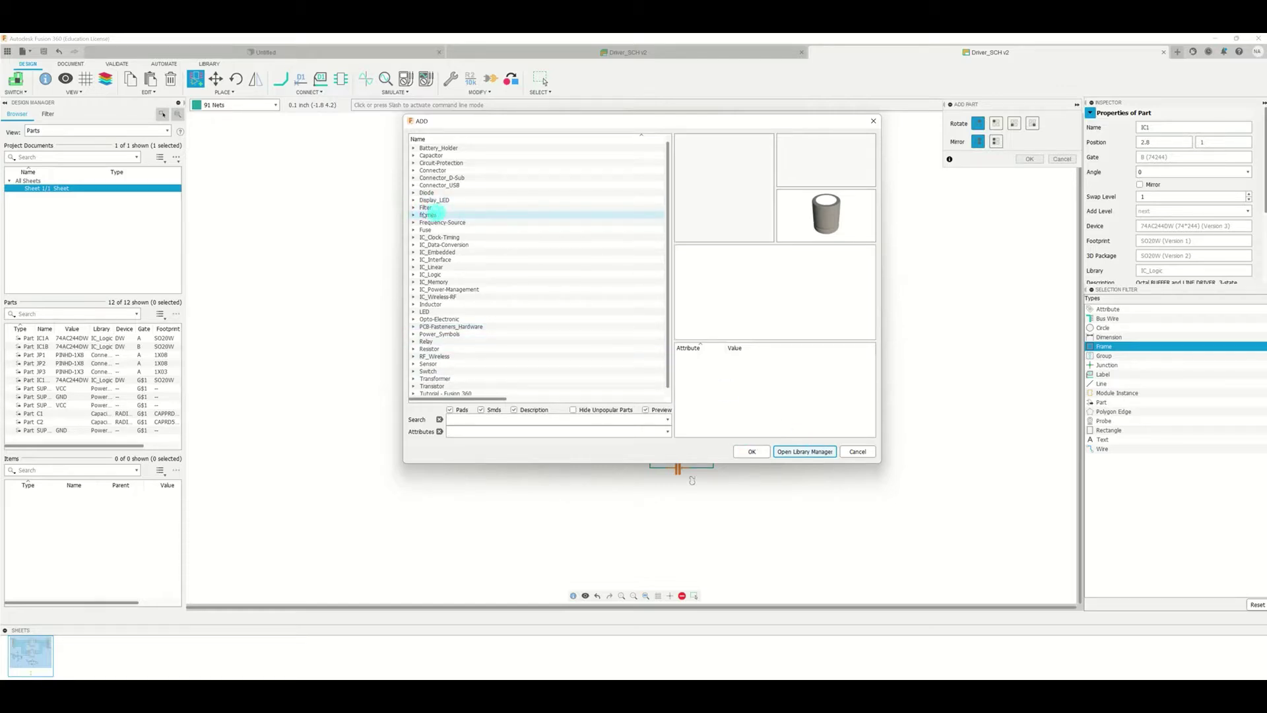
# Step: Preview the A4-35SC and A4-35SCP frames in the frames library, then choose the landscape A4L-LOC frame for placement
pyautogui.click(413, 215)
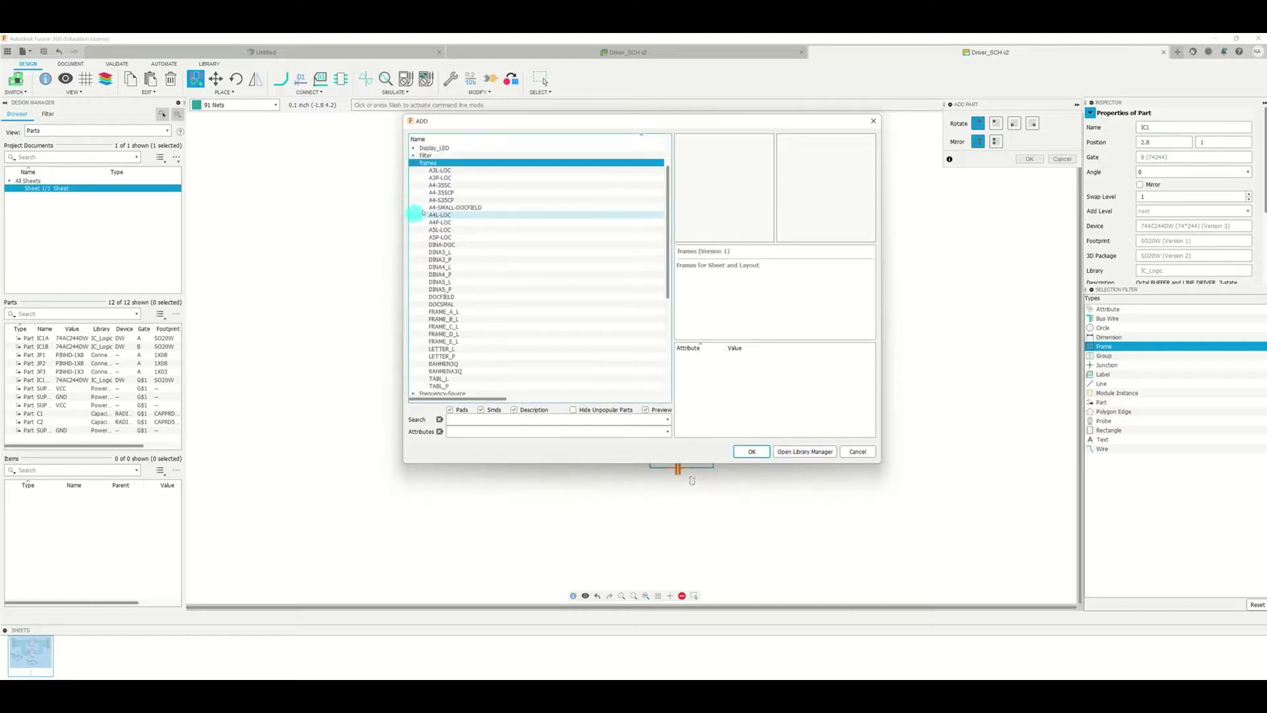
pyautogui.click(450, 185)
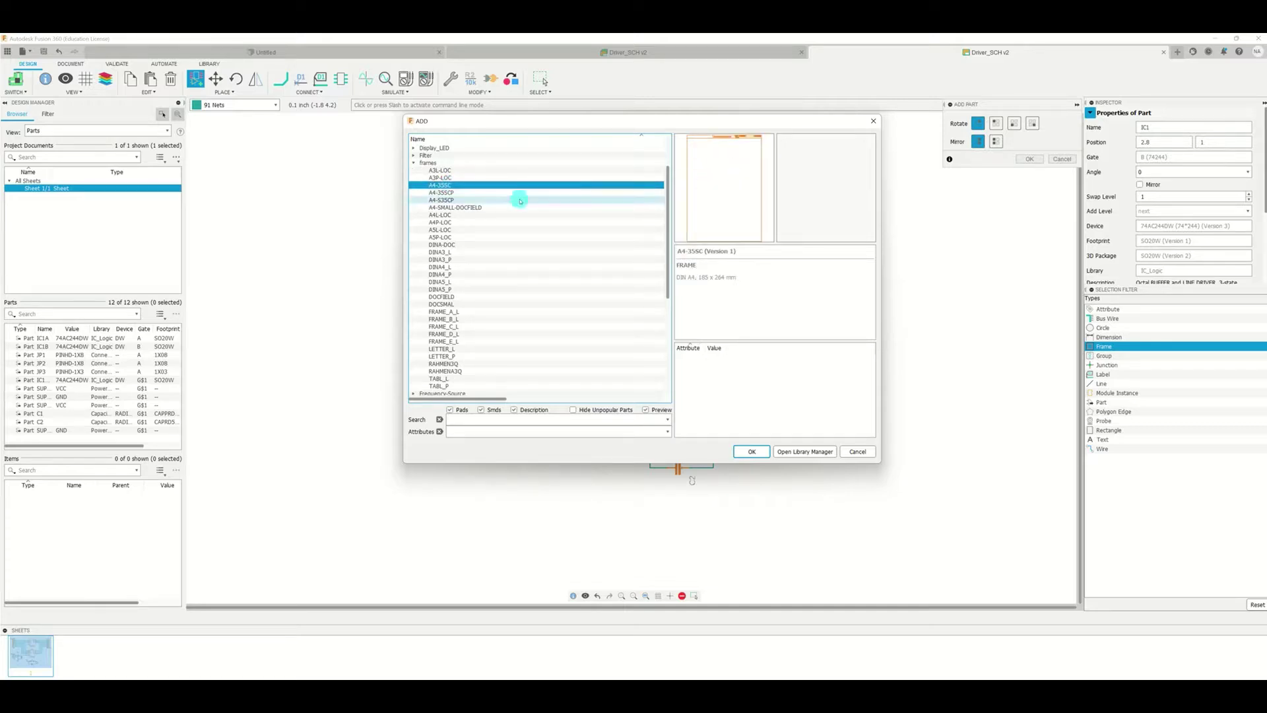
pyautogui.click(452, 192)
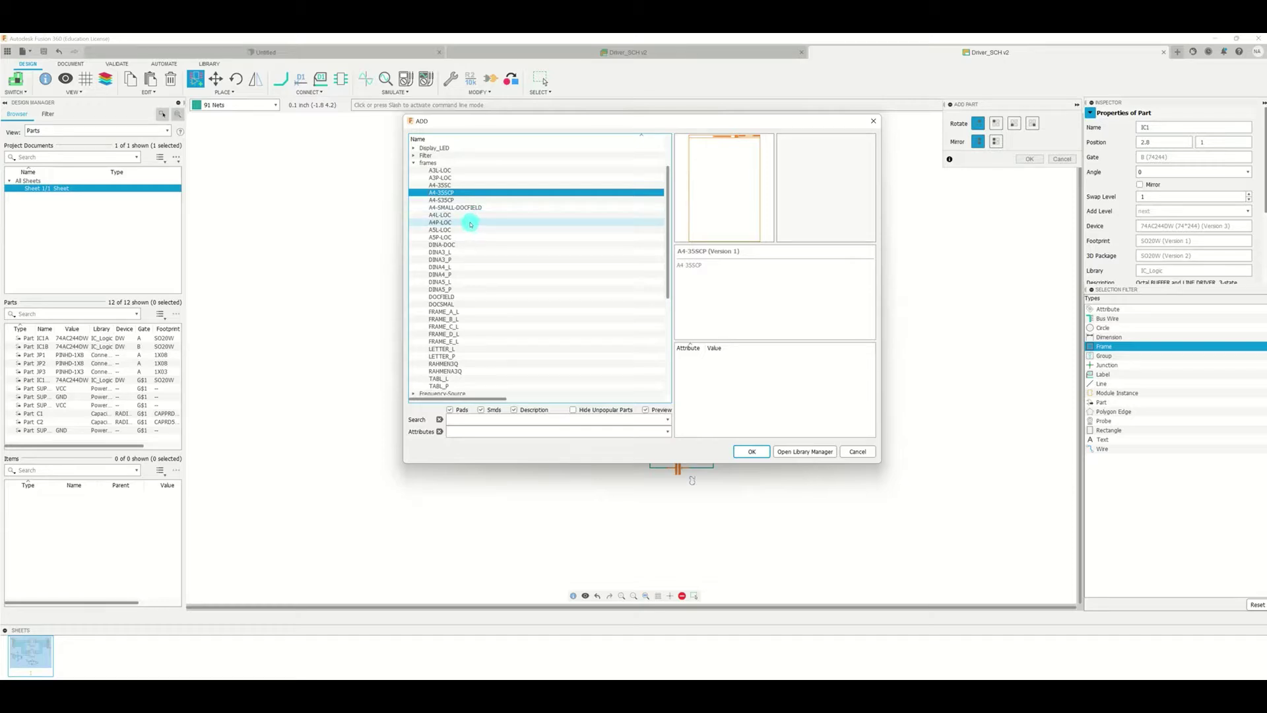
pyautogui.click(447, 214)
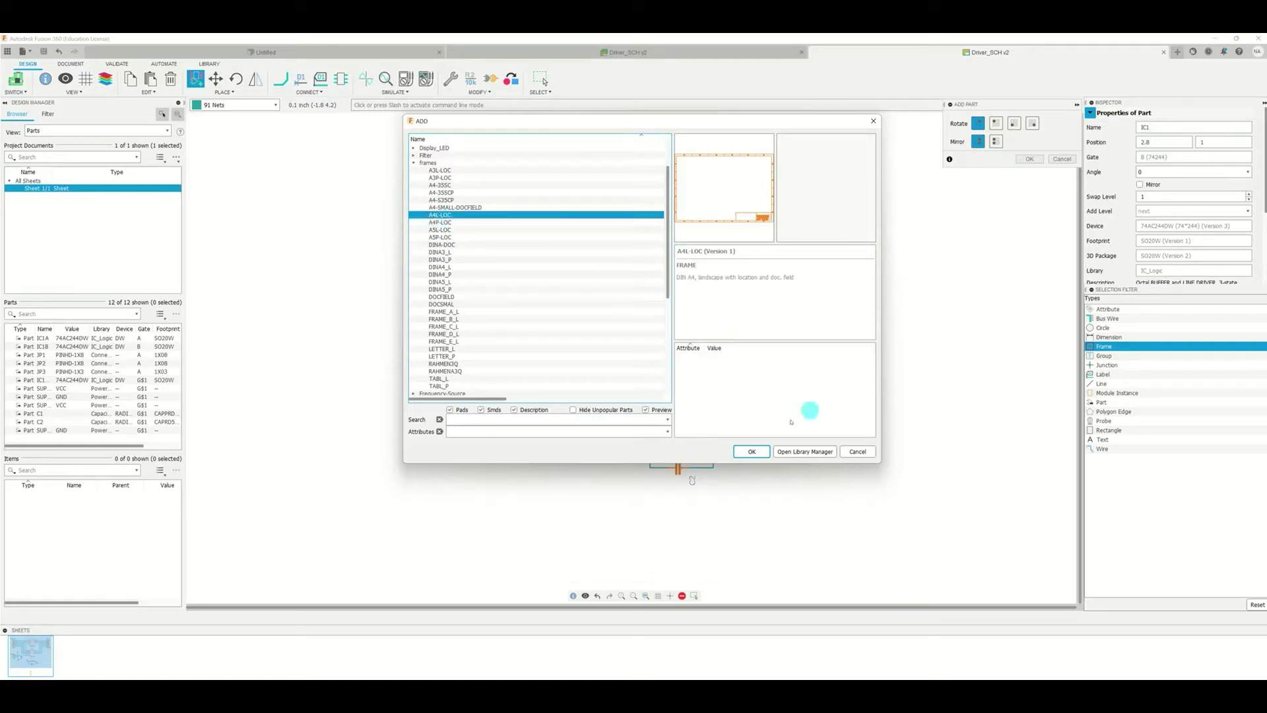
pyautogui.click(750, 454)
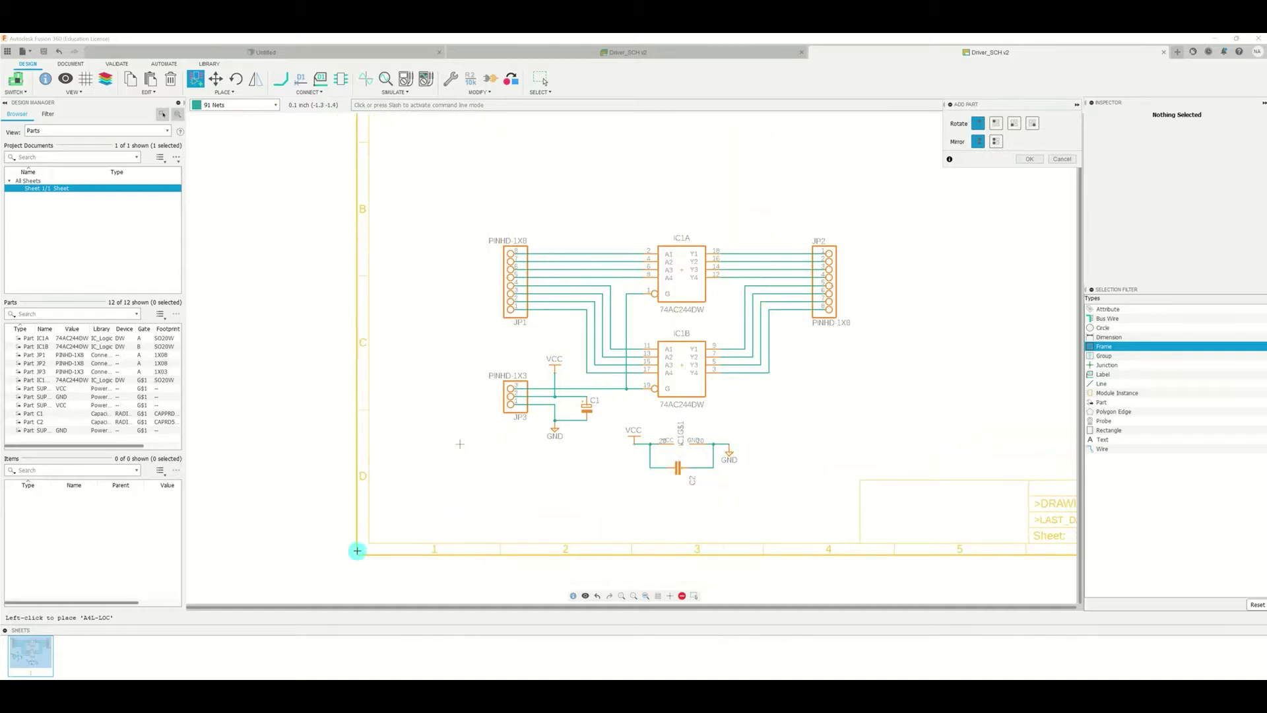
# Step: Place one A4L-LOC frame so that it surrounds the whole circuit, and end the part placement
pyautogui.scroll(2, 357, 548)
pyautogui.scroll(-5, 355, 548)
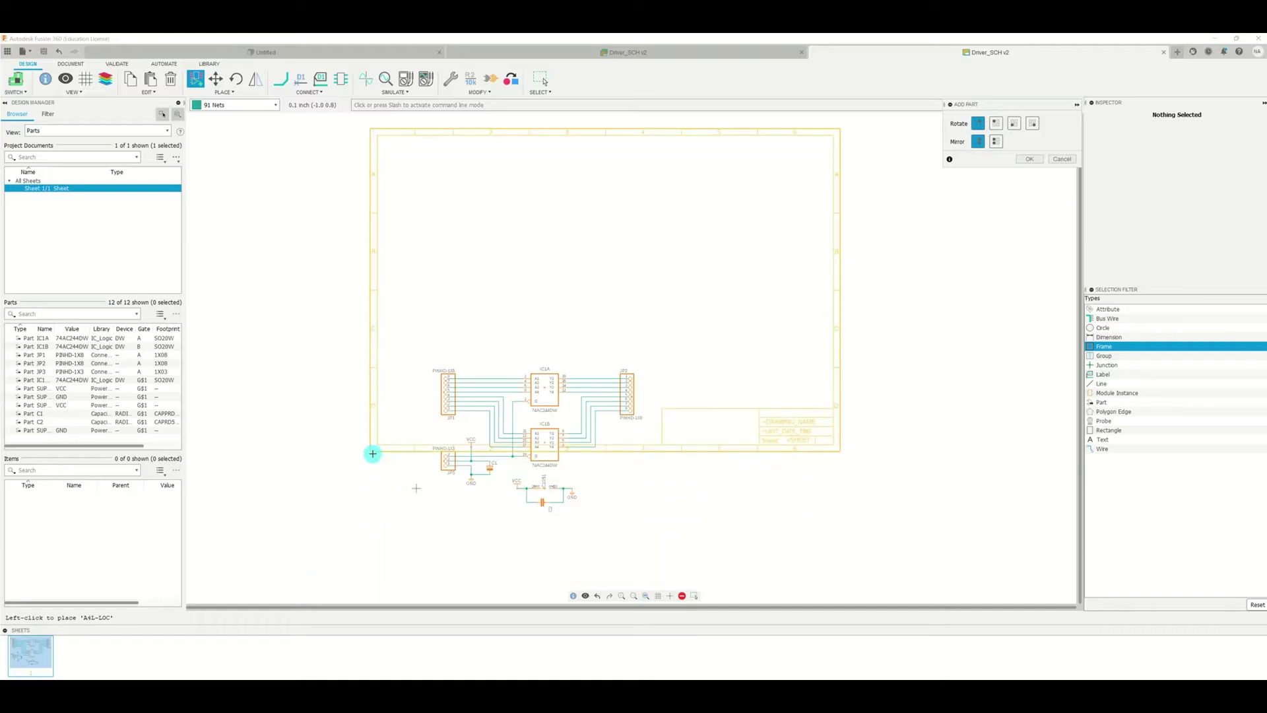
pyautogui.scroll(-2, 373, 453)
pyautogui.scroll(4, 326, 534)
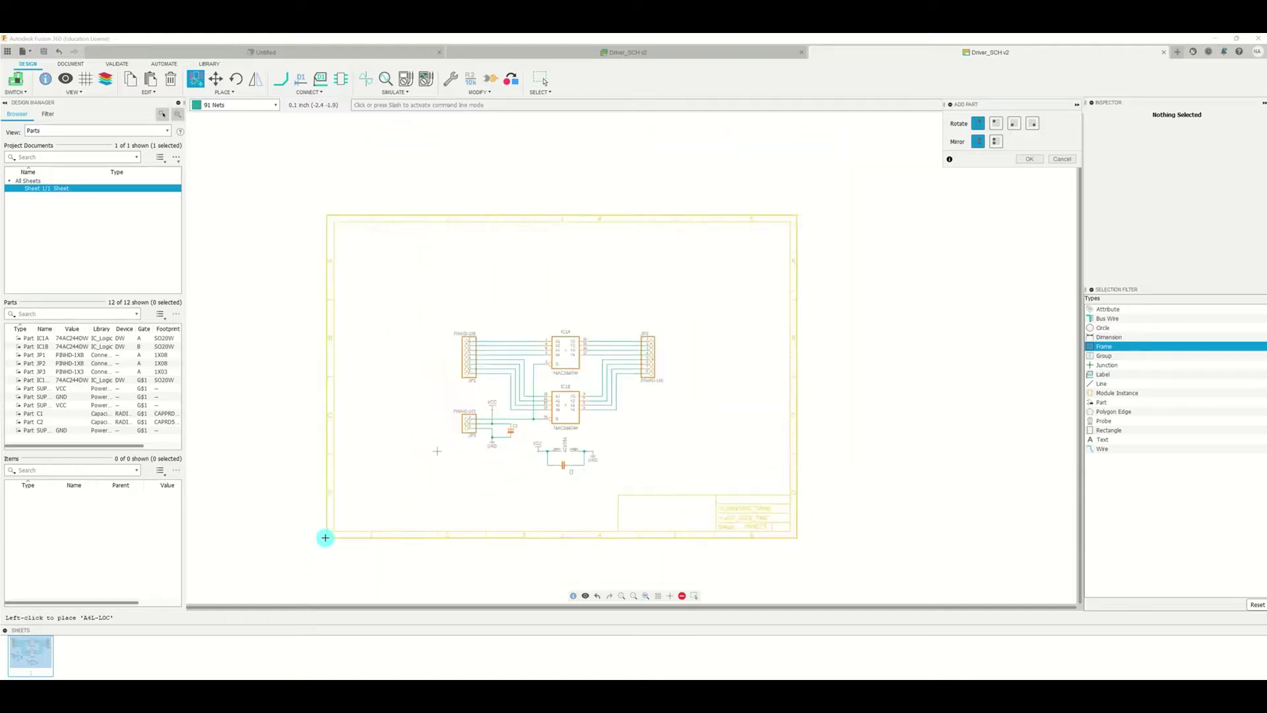
pyautogui.click(325, 573)
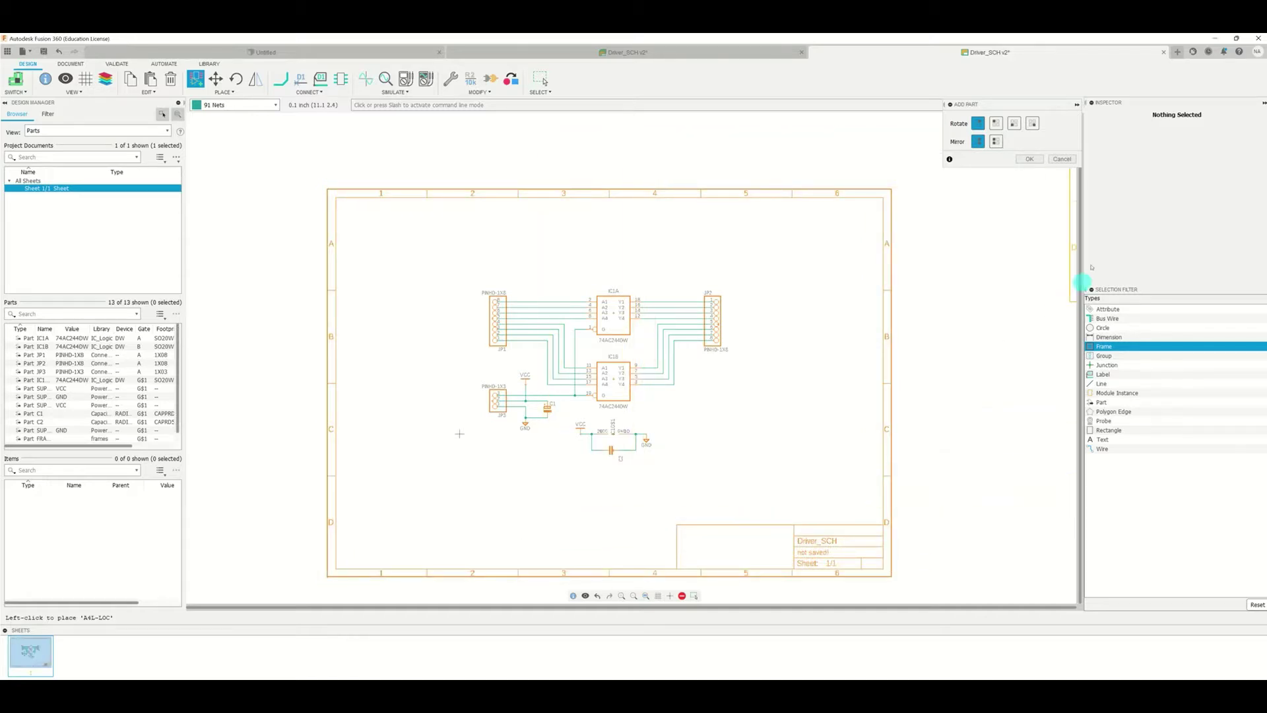
pyautogui.click(1062, 159)
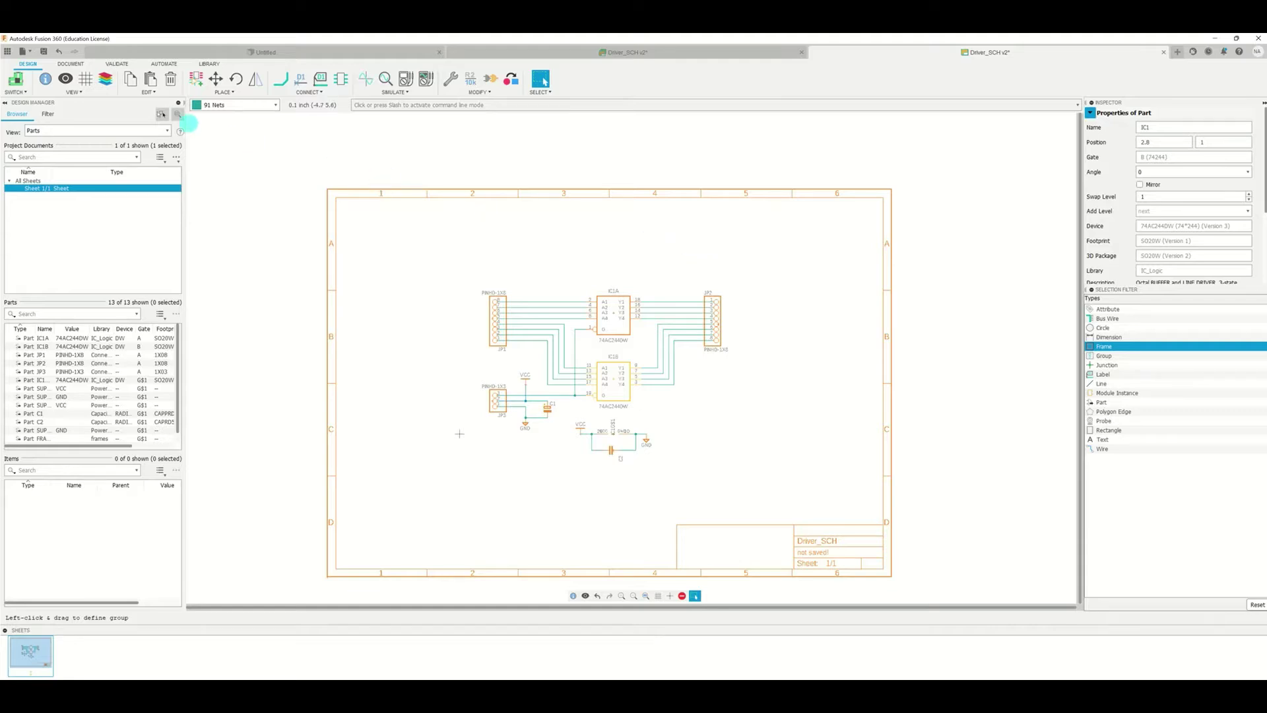
# Step: Place the text "Driver Design v1.0" at size 0.15 in the large empty field of the frame's title block
pyautogui.click(70, 63)
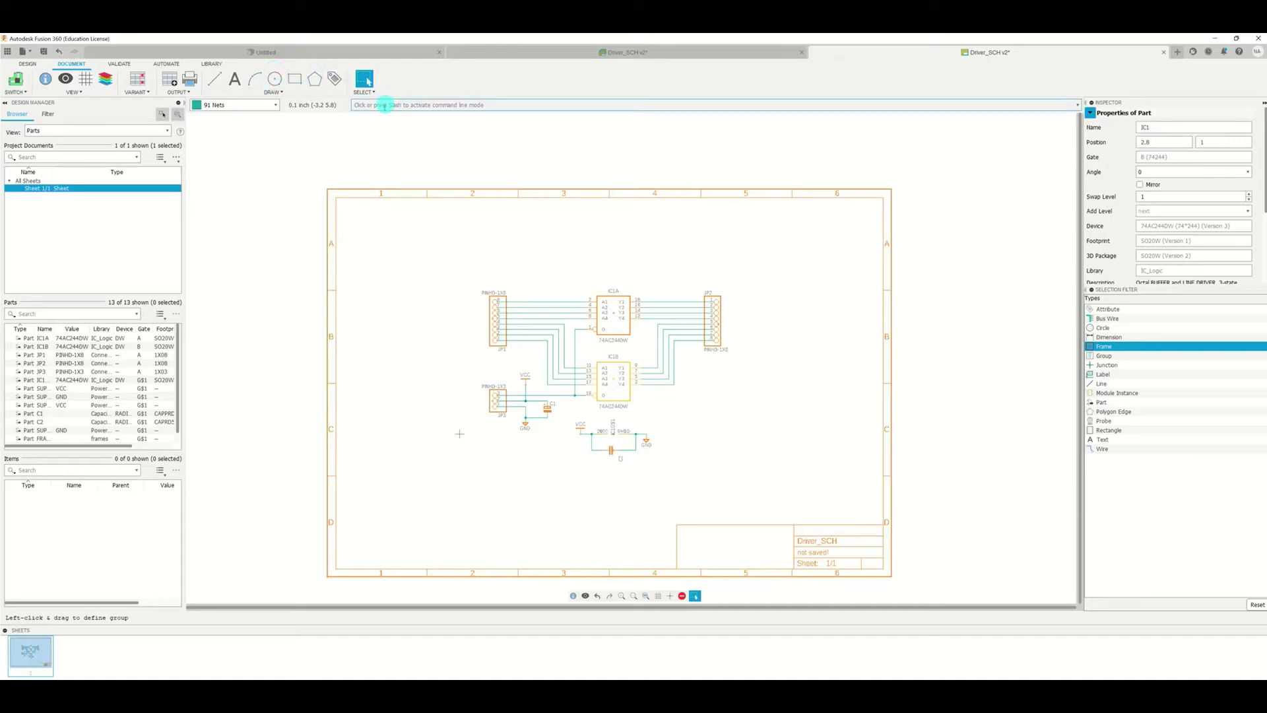
pyautogui.click(234, 79)
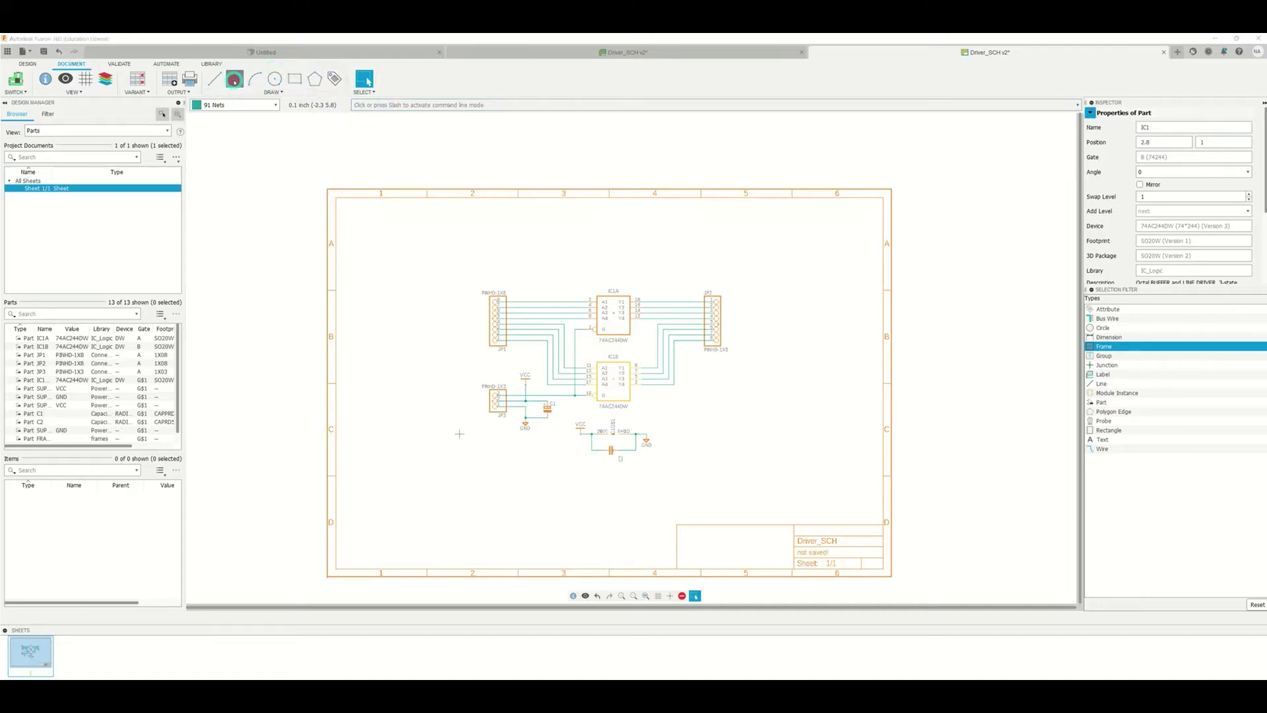
pyautogui.scroll(2, 840, 549)
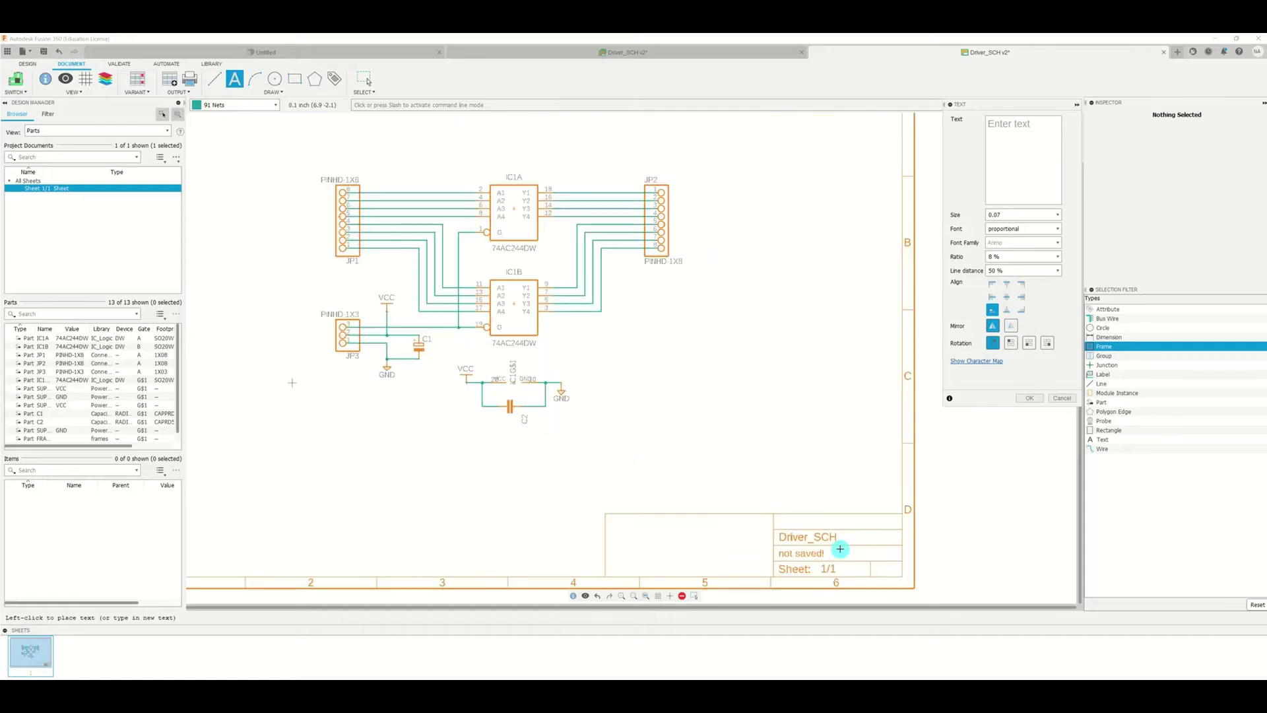
pyautogui.scroll(3, 840, 549)
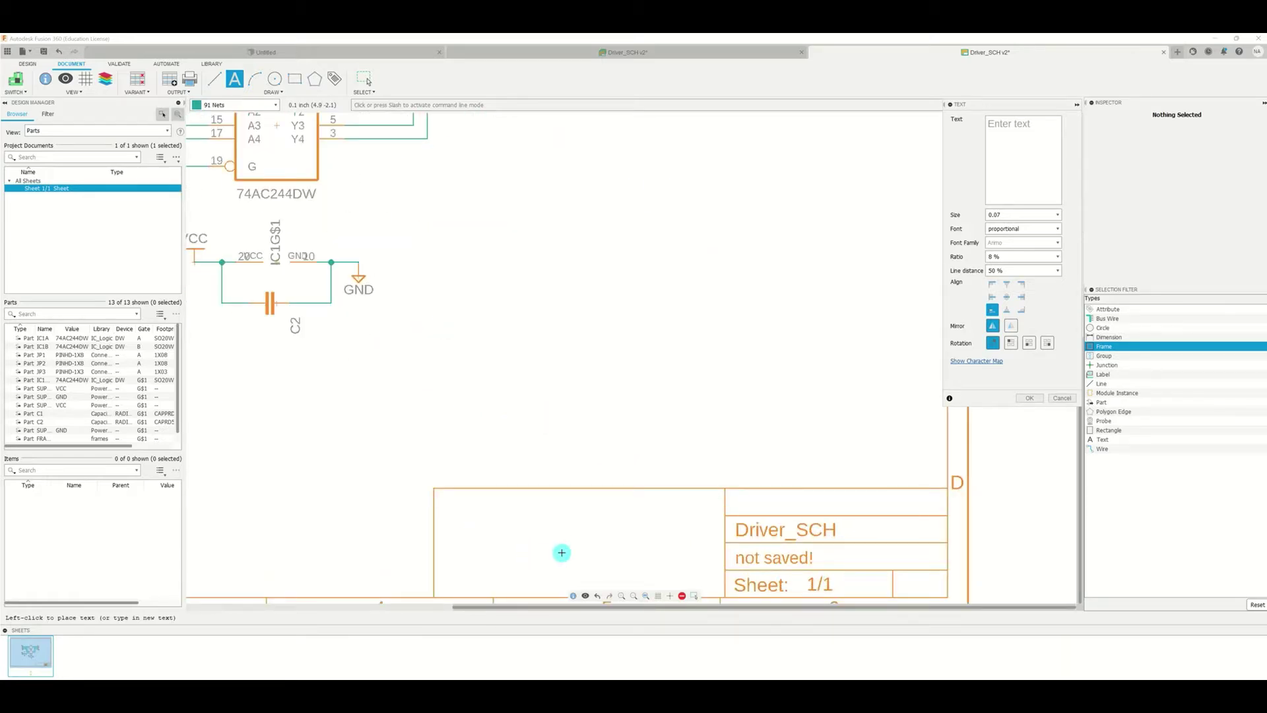
pyautogui.scroll(-1, 562, 552)
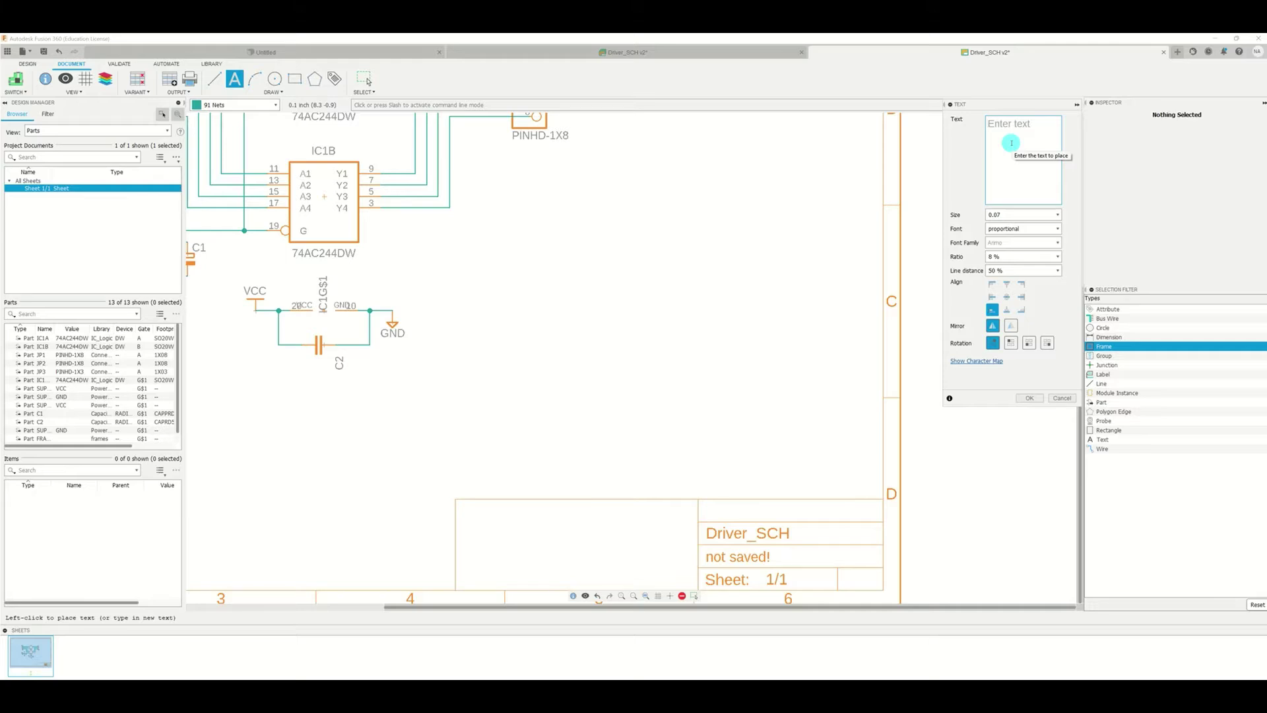
pyautogui.write('Driver Design')
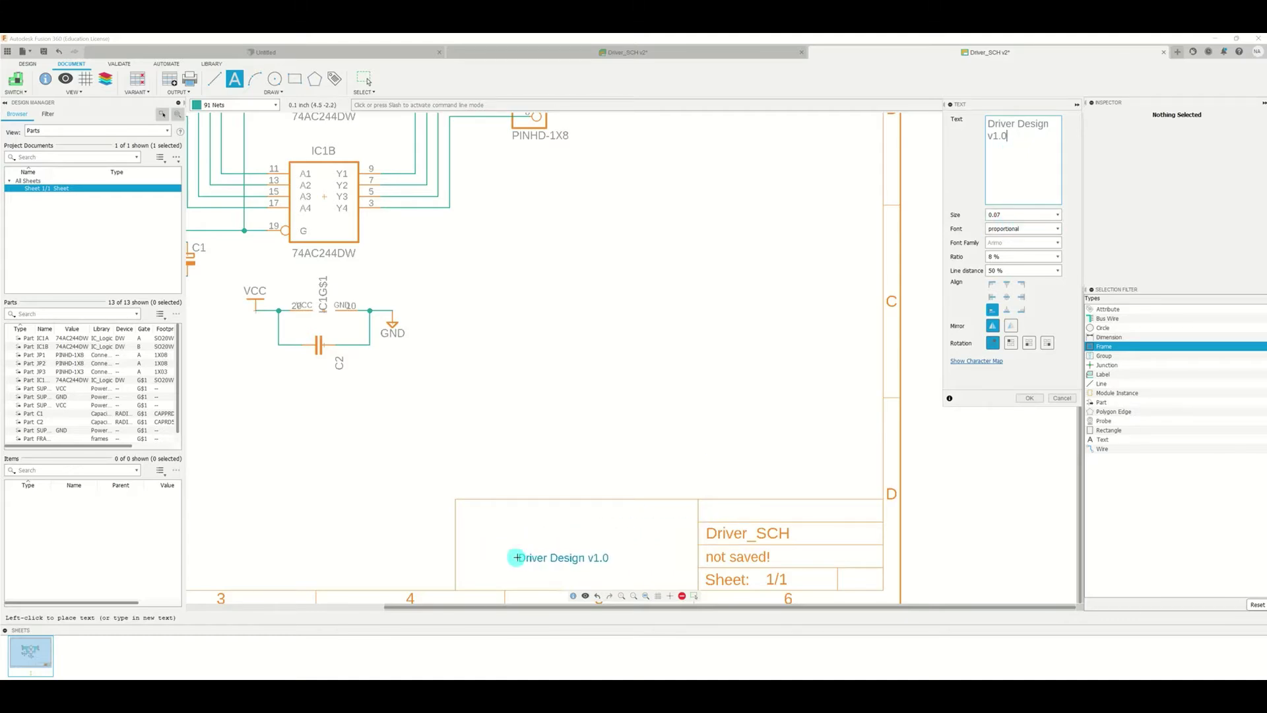
pyautogui.click(1059, 215)
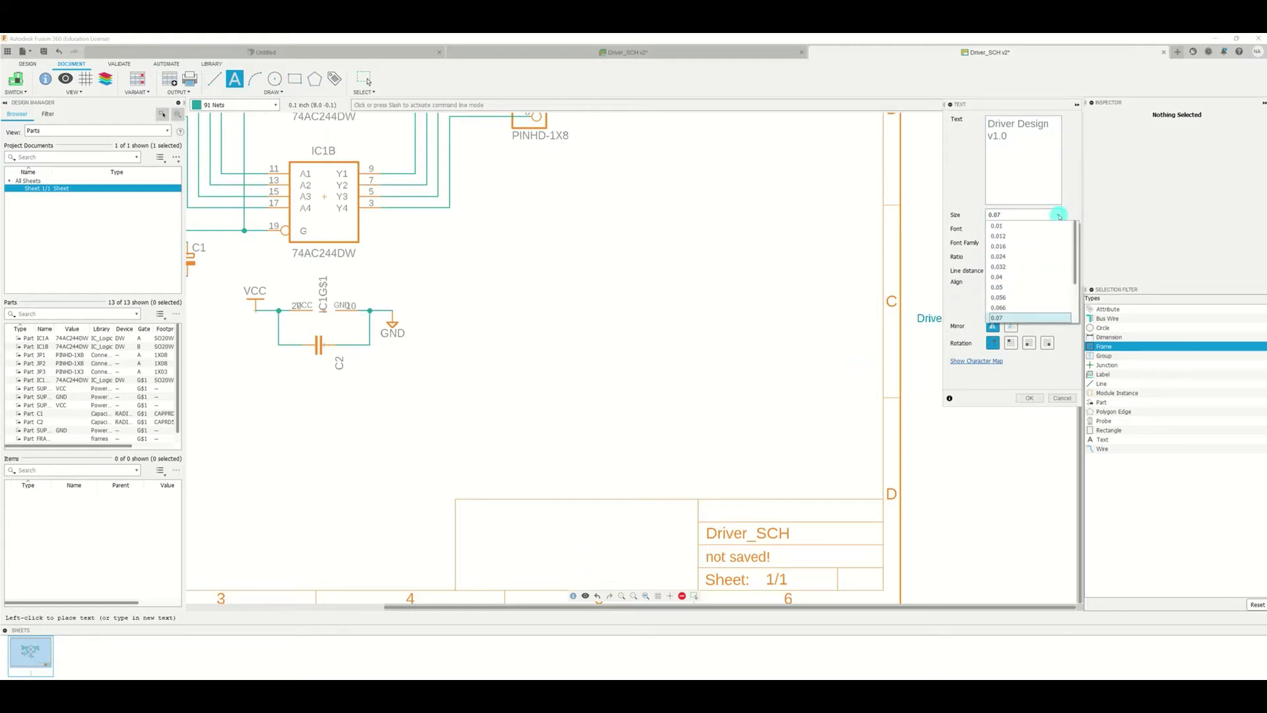
pyautogui.click(1020, 215)
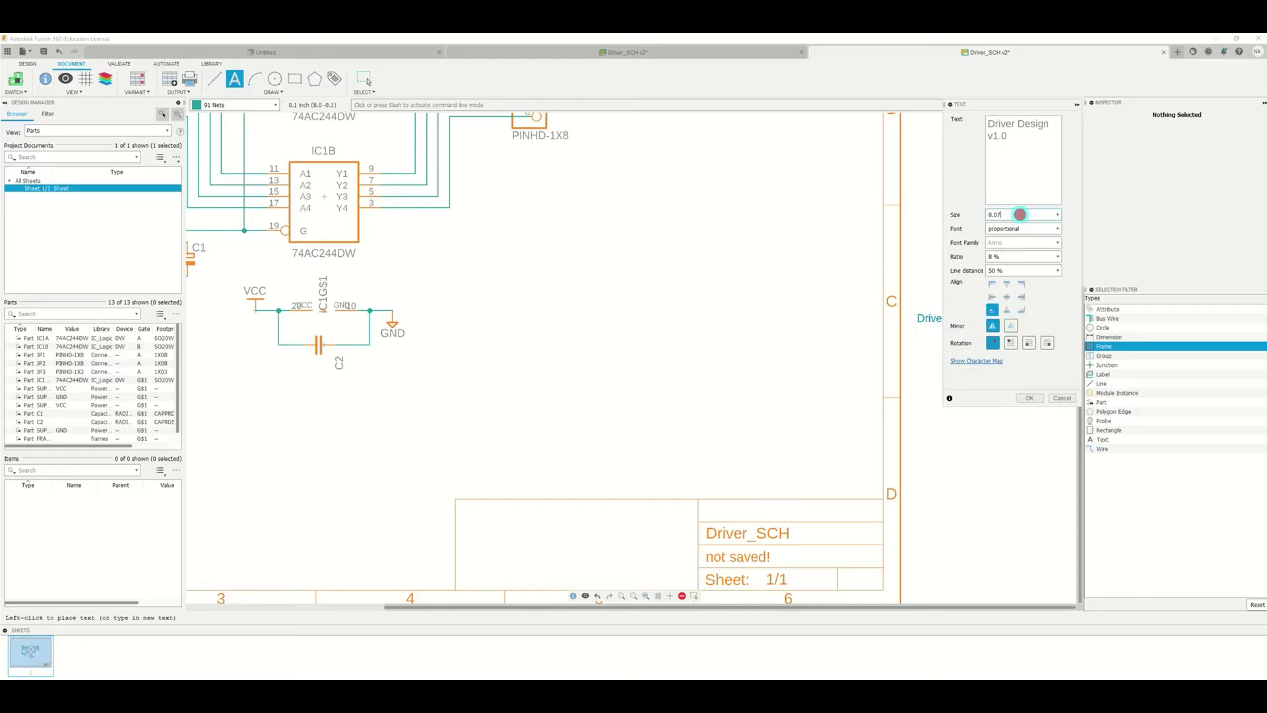
pyautogui.moveTo(1015, 215); pyautogui.dragTo(996, 214)
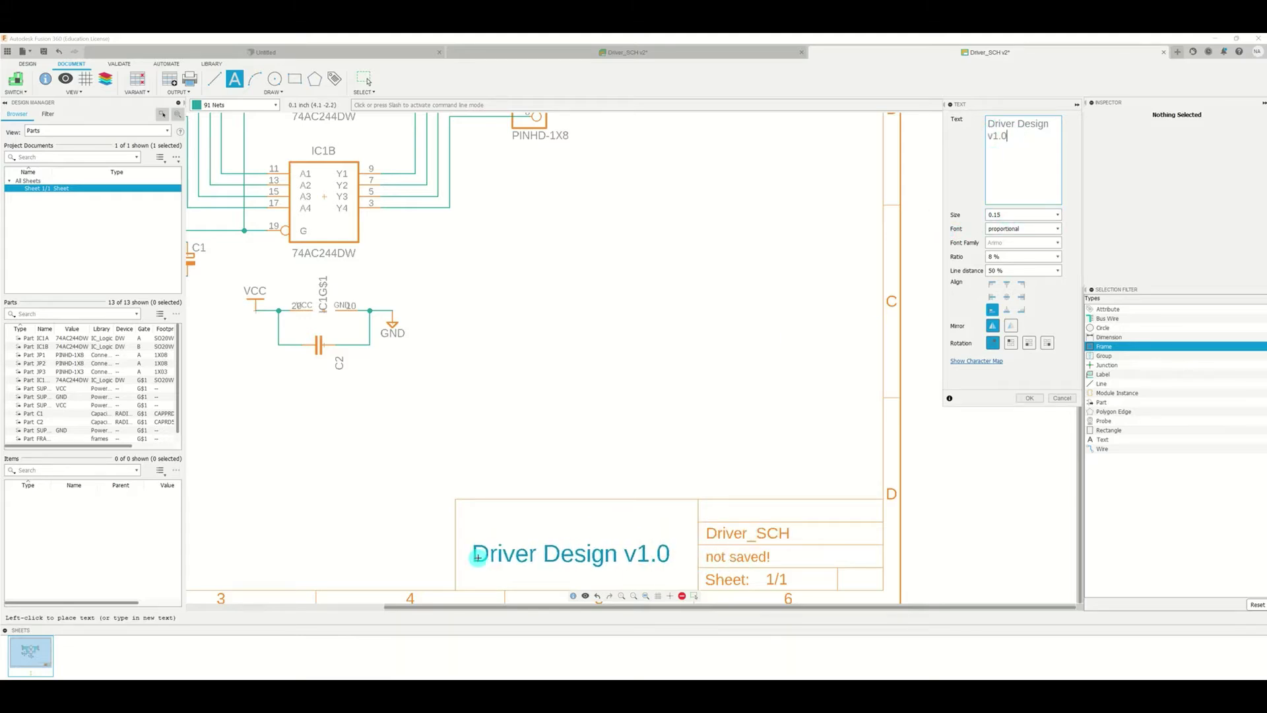
pyautogui.click(488, 556)
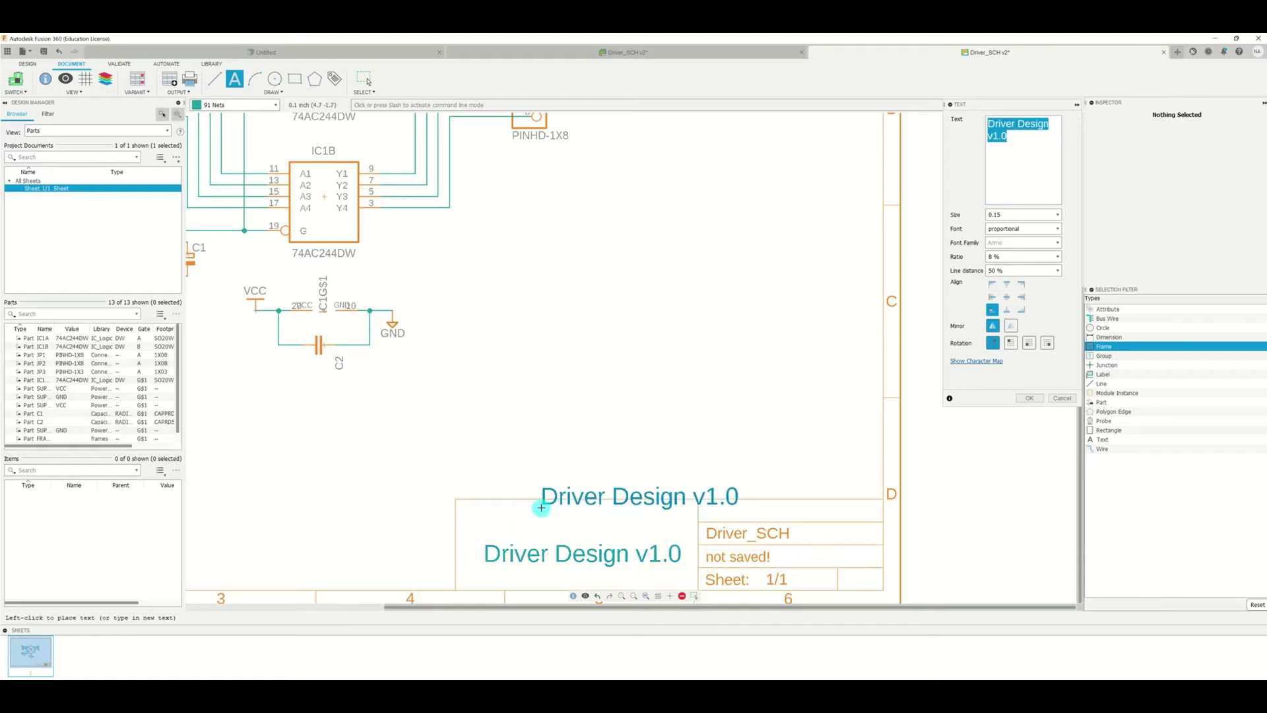
# Step: Place the author's name as text at size 0.08 in the empty row above Driver_SCH in the title block, and end text placement
pyautogui.click(1010, 159)
pyautogui.moveTo(1015, 136); pyautogui.dragTo(978, 126)
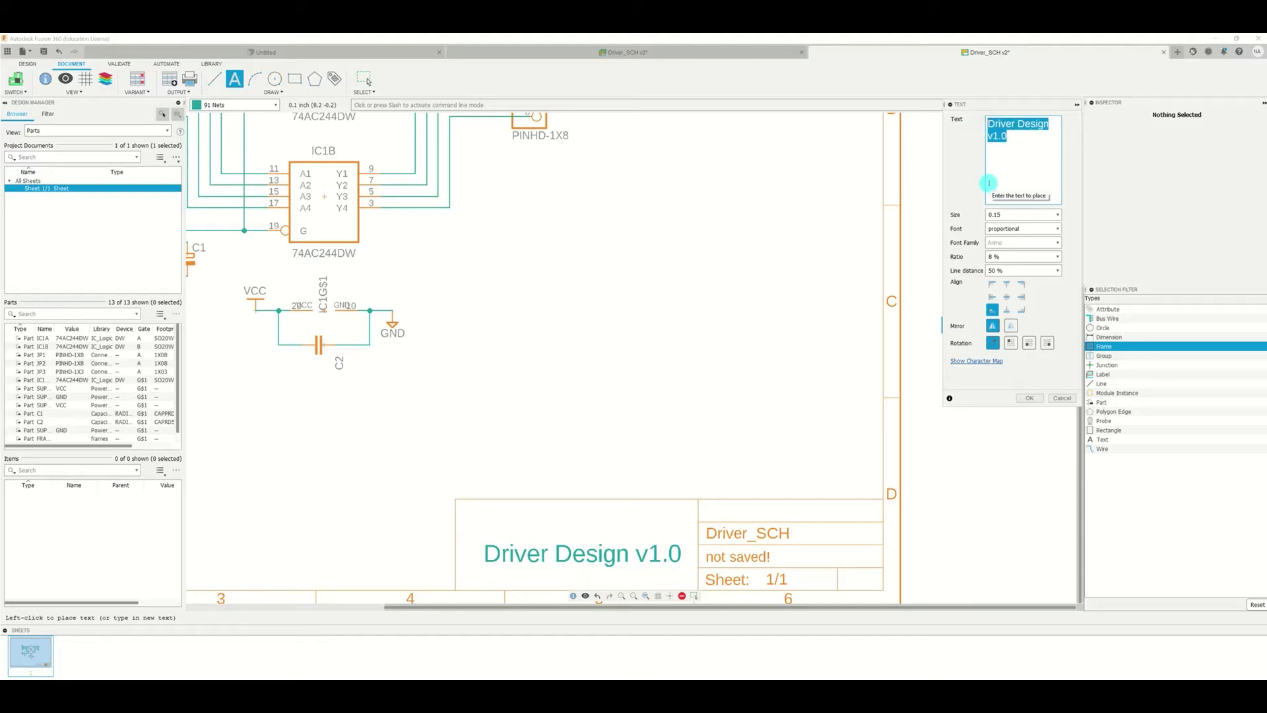
pyautogui.write('NCAltoveros')
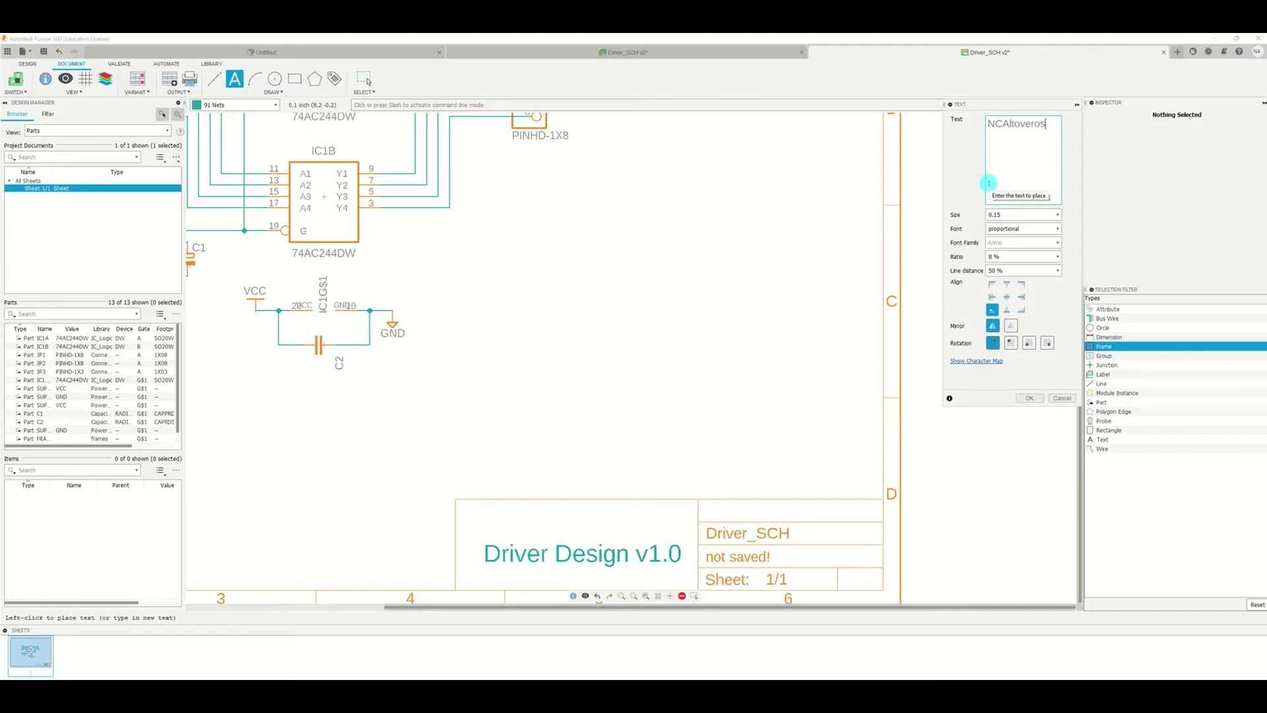
pyautogui.click(1006, 211)
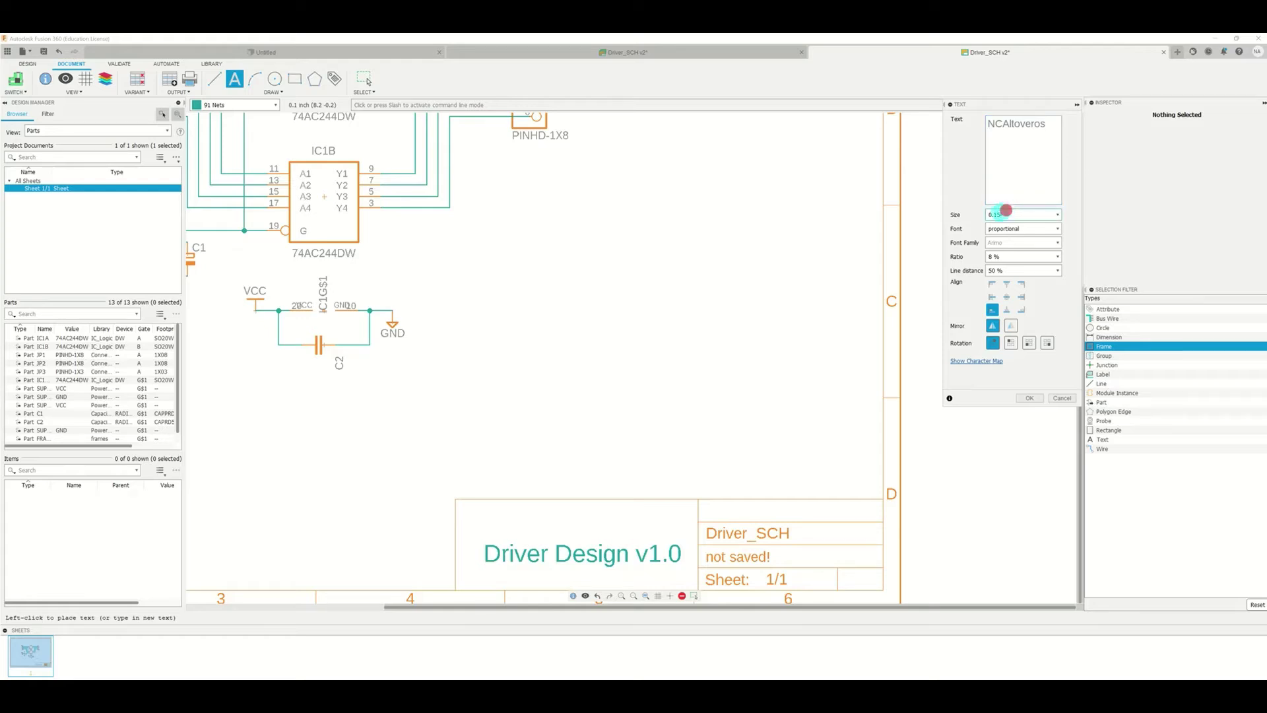
pyautogui.doubleClick(996, 214)
pyautogui.moveTo(1048, 124); pyautogui.dragTo(981, 125)
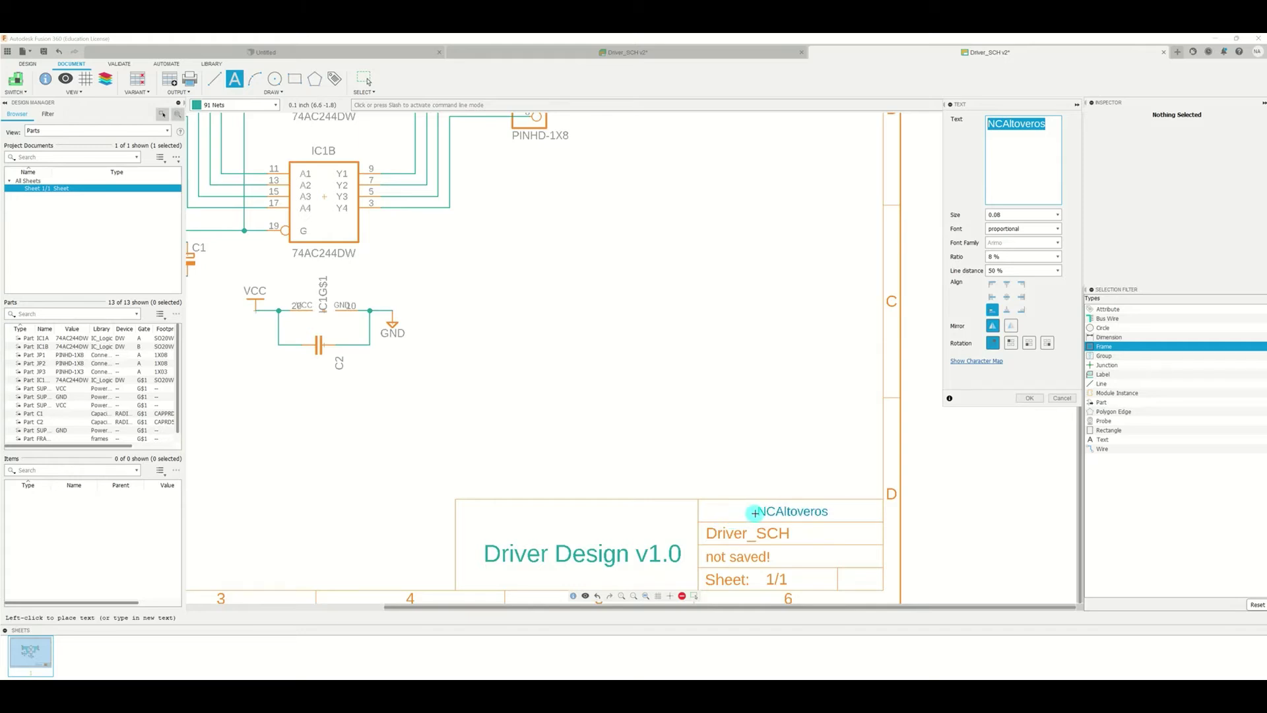
pyautogui.click(715, 512)
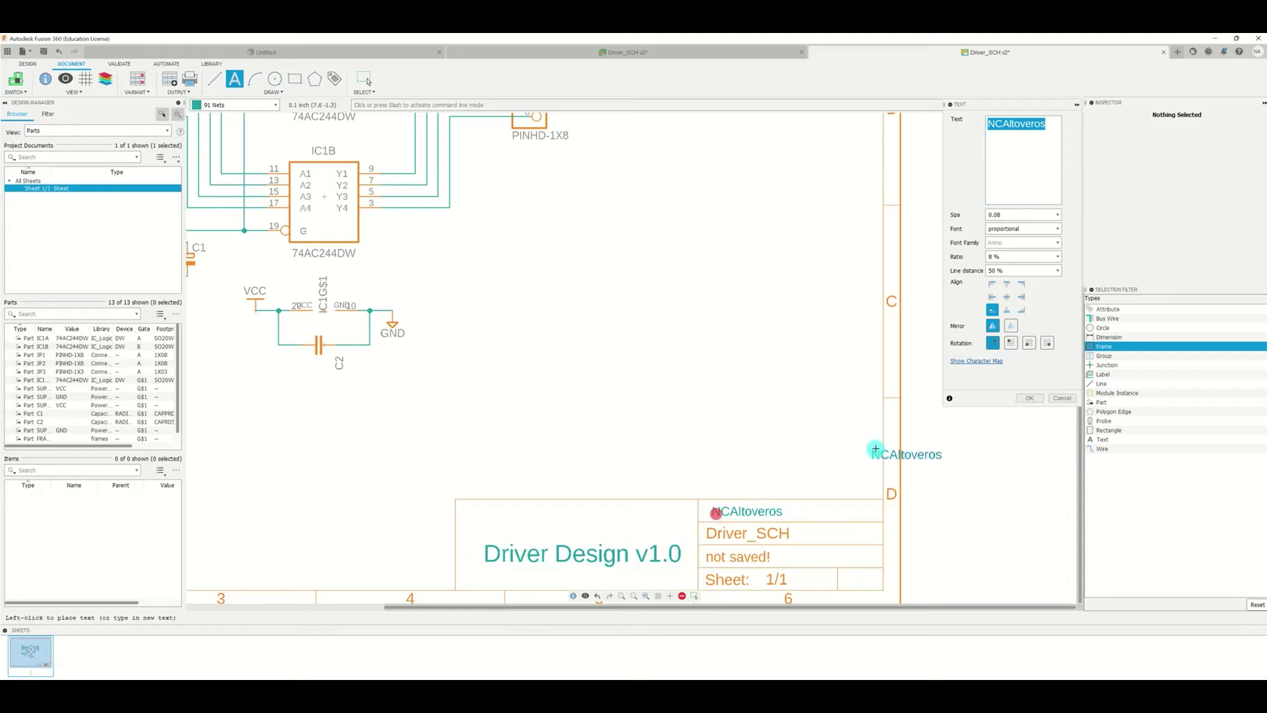
pyautogui.click(1062, 398)
# Step: Save the framed schematic as a new version, replacing the default "User Saved" version description
pyautogui.scroll(-2, 592, 499)
pyautogui.scroll(-2, 226, 368)
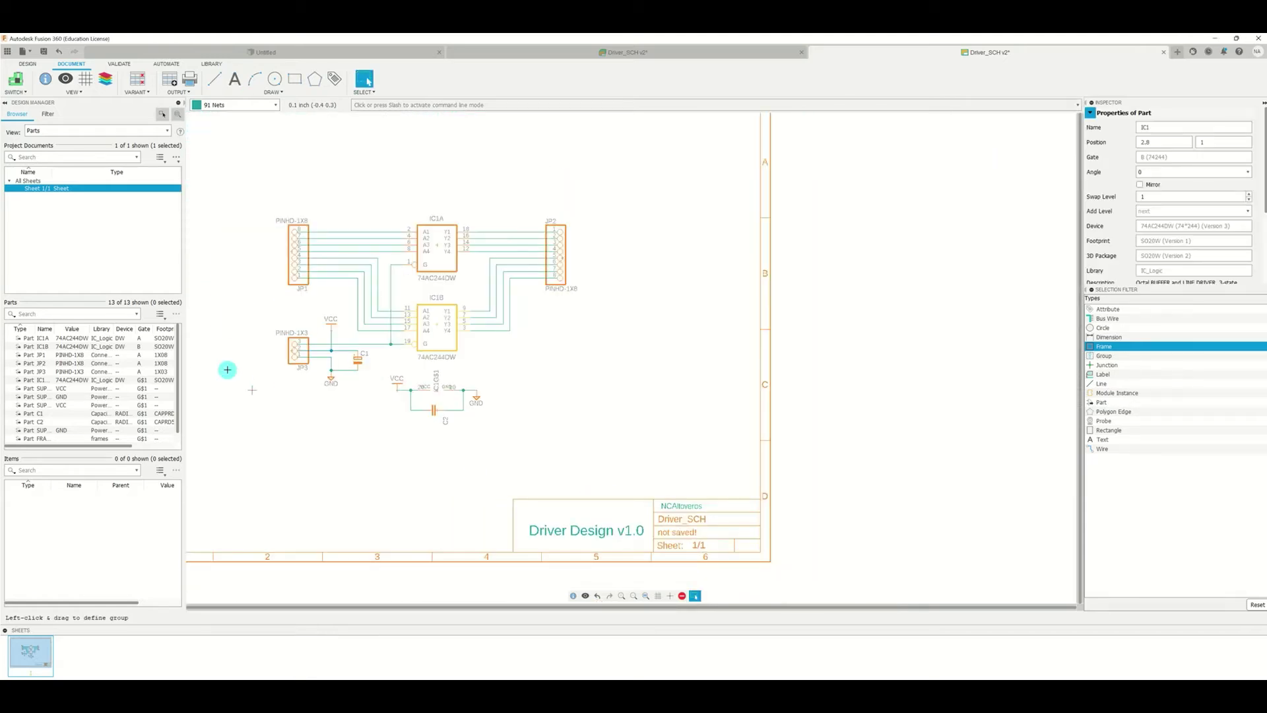
pyautogui.scroll(-1, 593, 365)
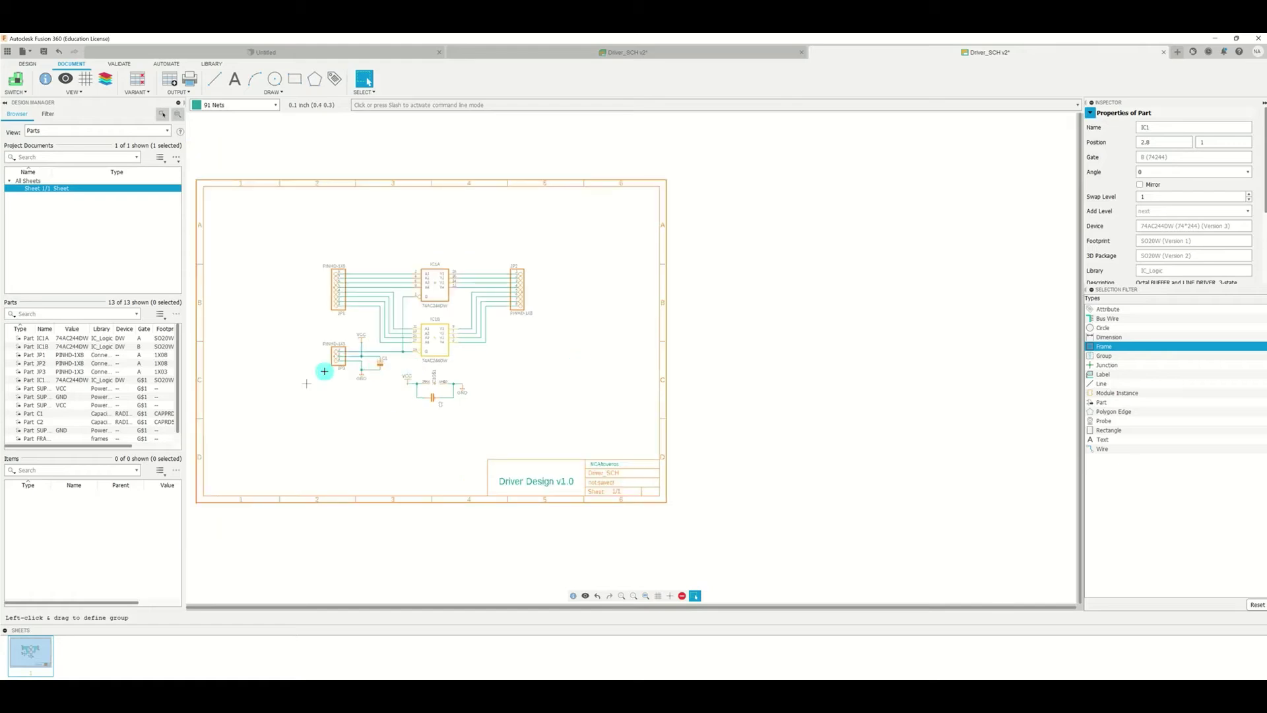
pyautogui.scroll(-1, 326, 359)
pyautogui.scroll(2, 236, 361)
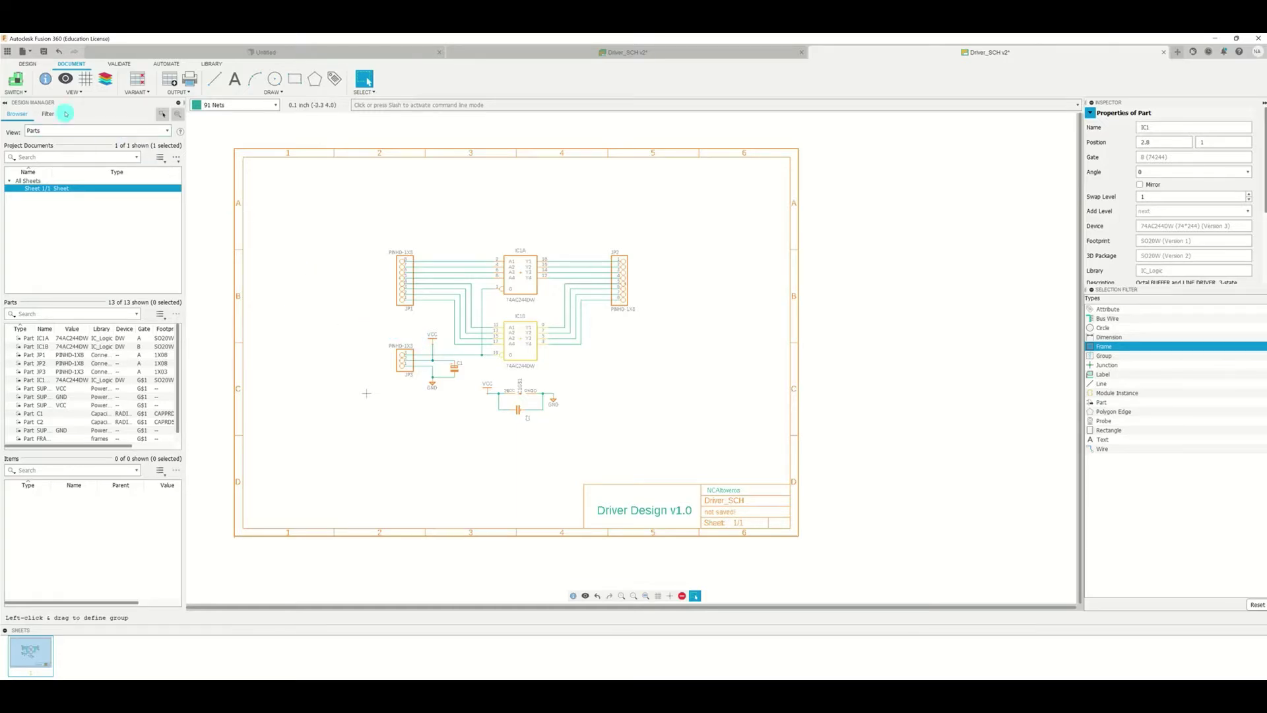
pyautogui.click(43, 50)
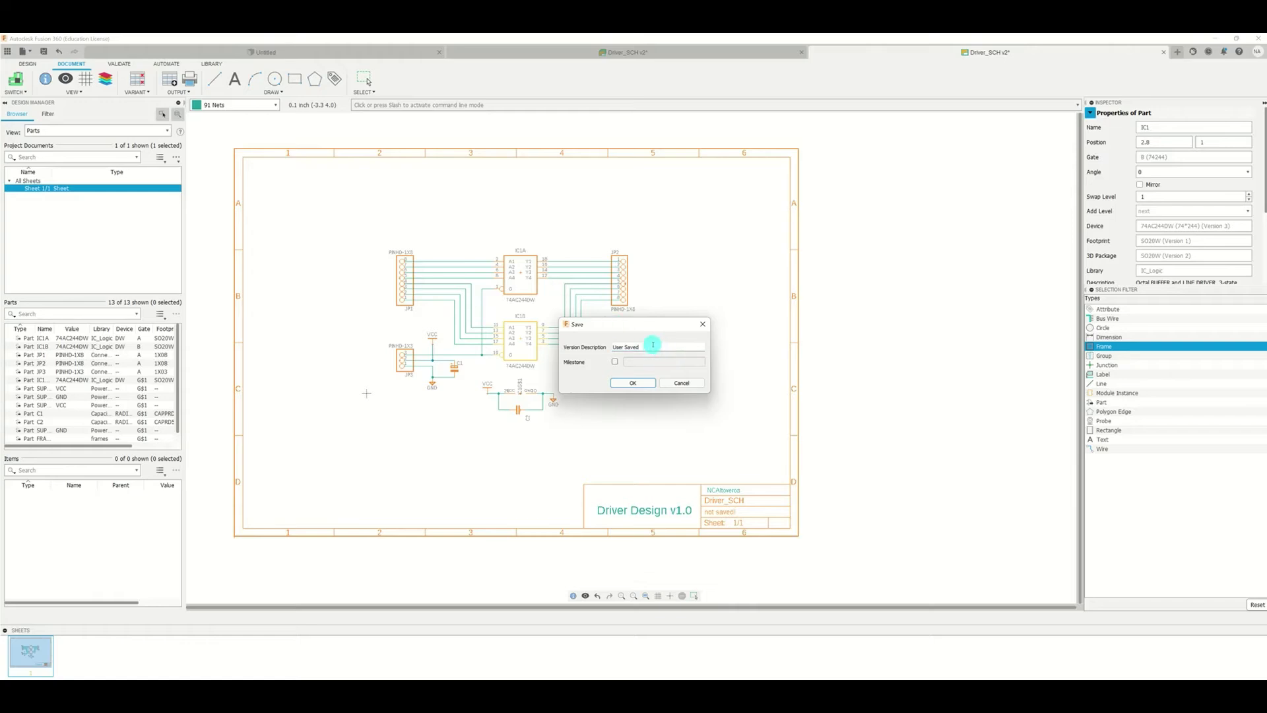
pyautogui.click(652, 344)
pyautogui.moveTo(644, 347); pyautogui.dragTo(606, 352)
pyautogui.write('v')
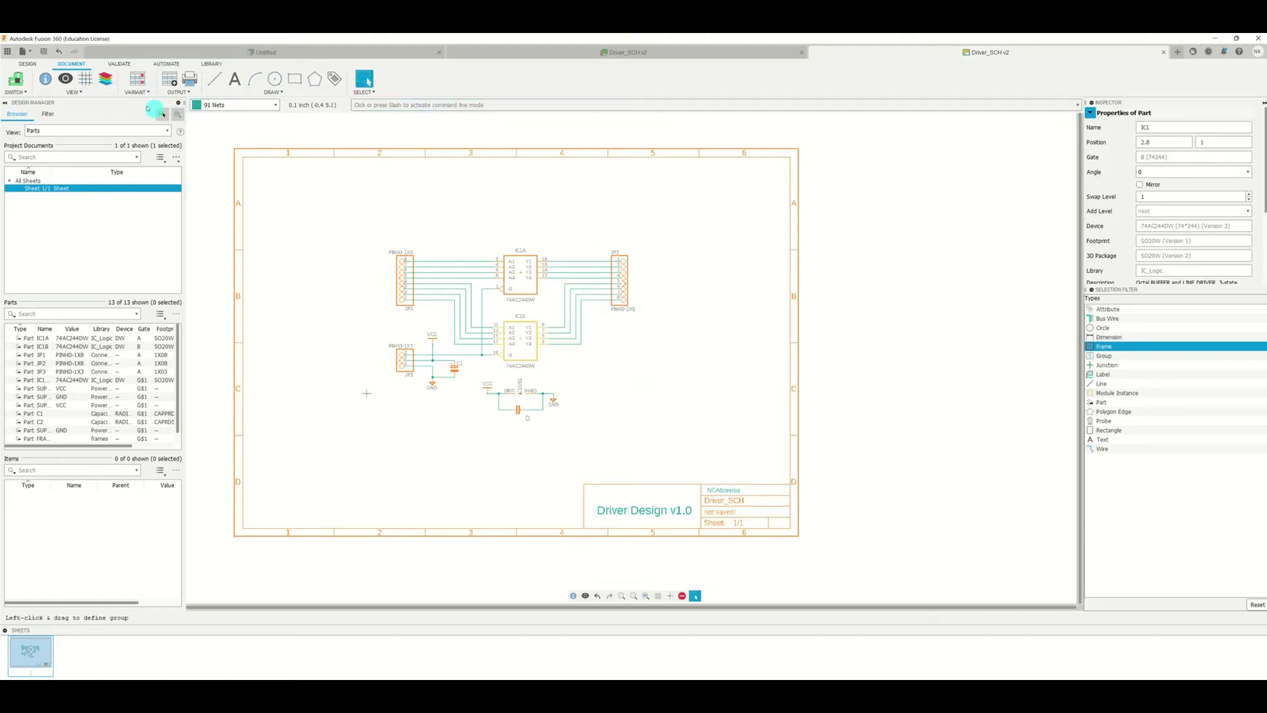
# Step: Show the list of projects in the data panel and select Design Project
pyautogui.click(8, 52)
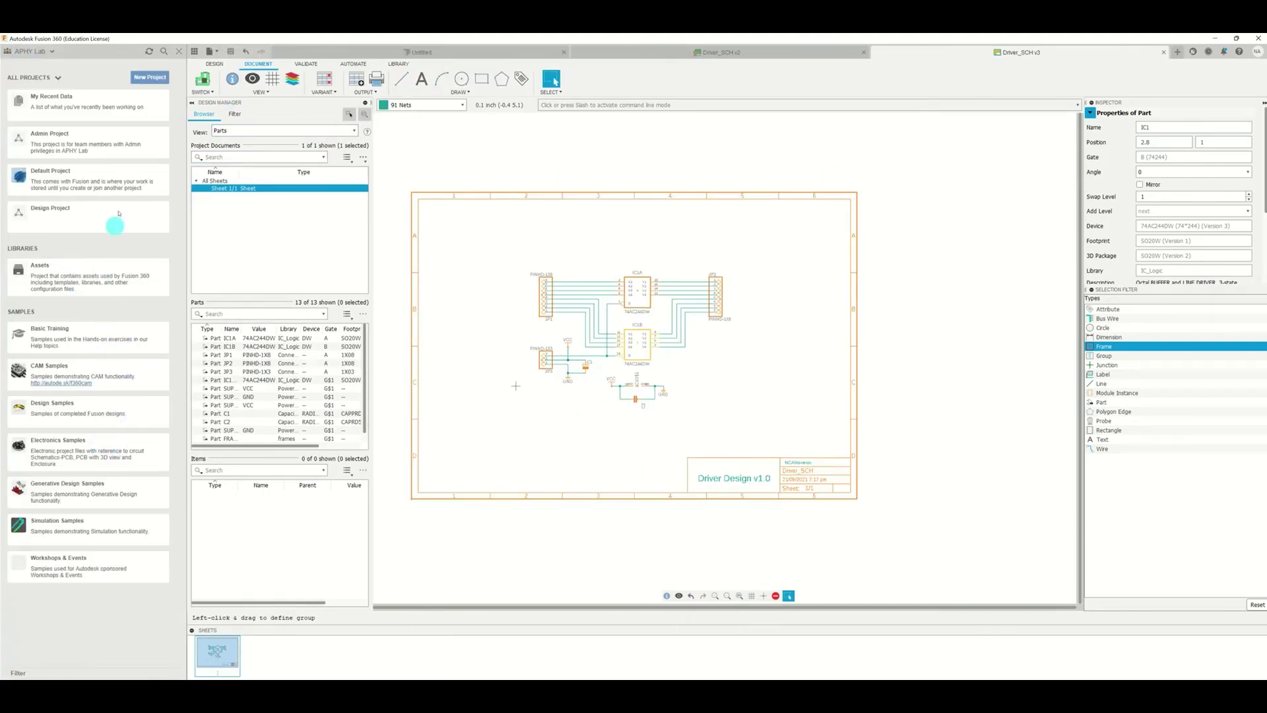
pyautogui.click(56, 213)
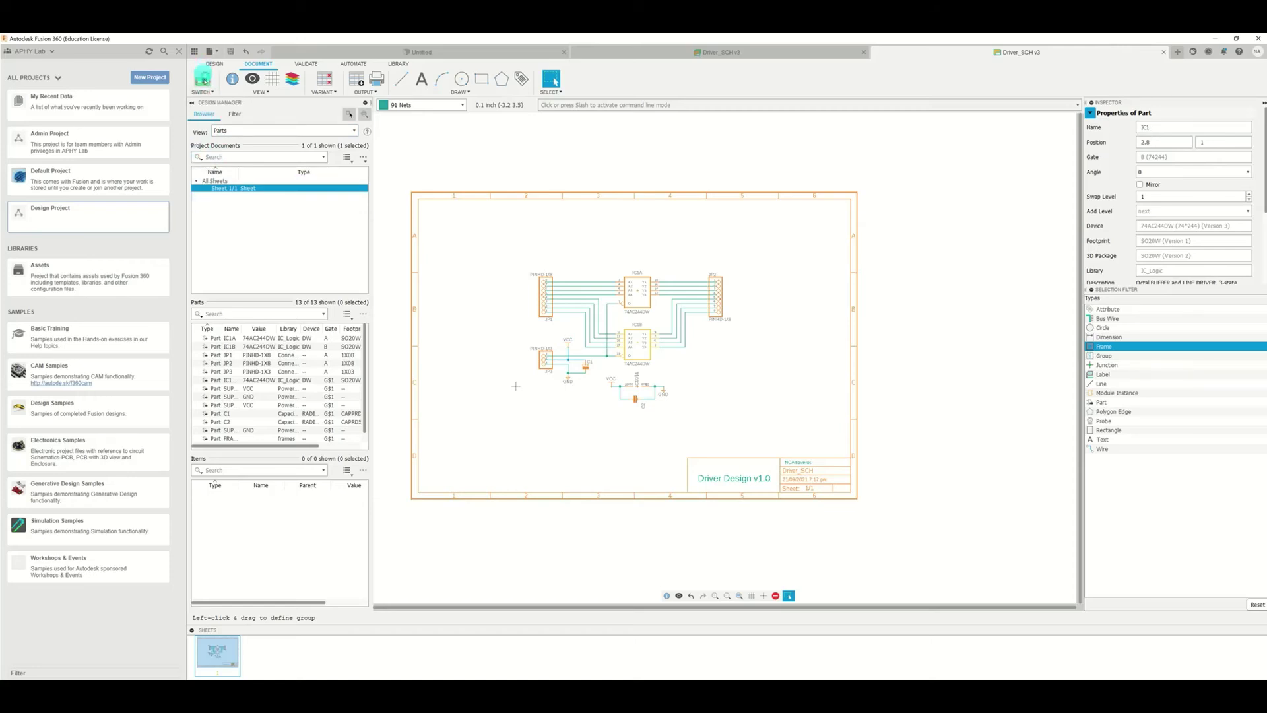
pyautogui.click(210, 91)
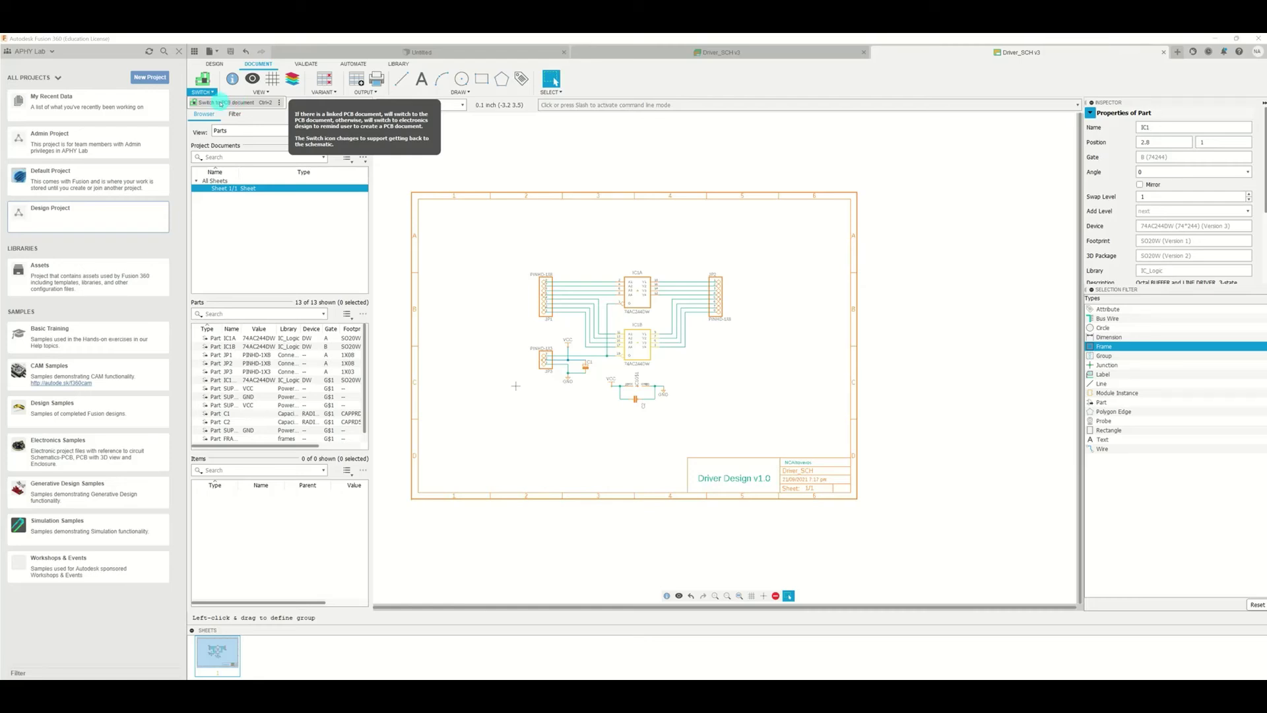
pyautogui.click(226, 103)
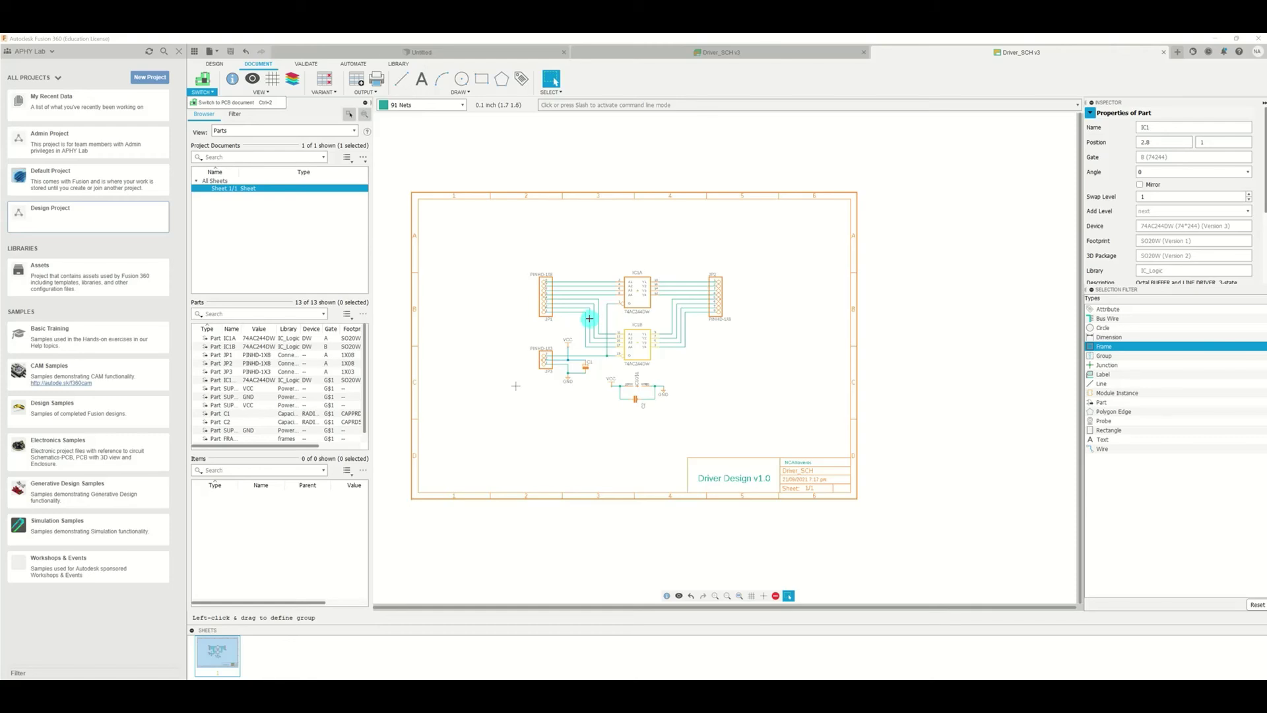
pyautogui.click(260, 91)
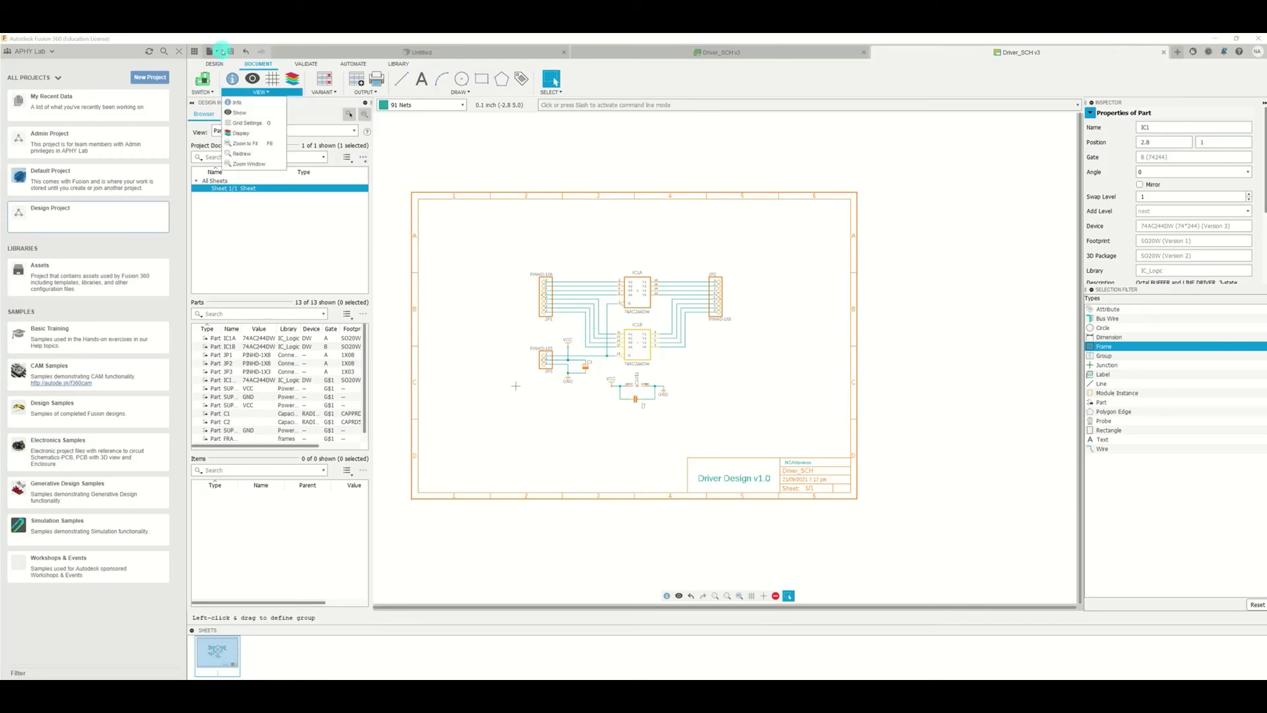
pyautogui.click(218, 51)
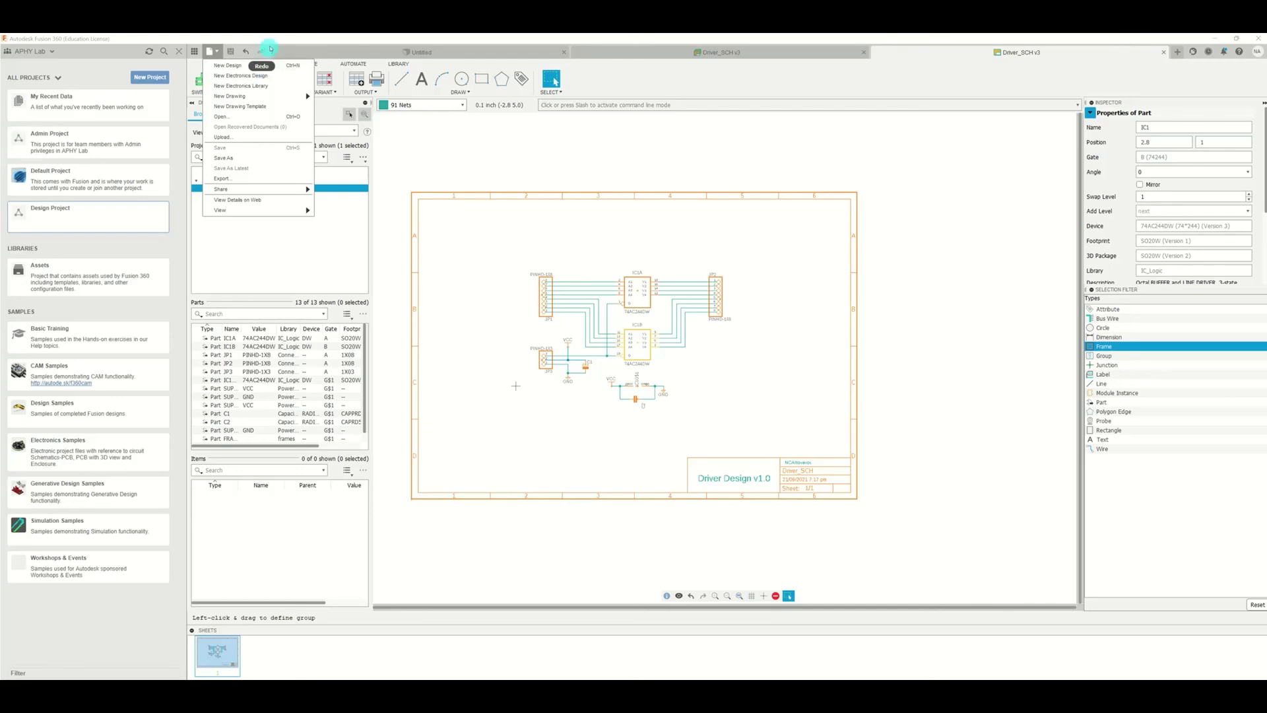
pyautogui.click(277, 40)
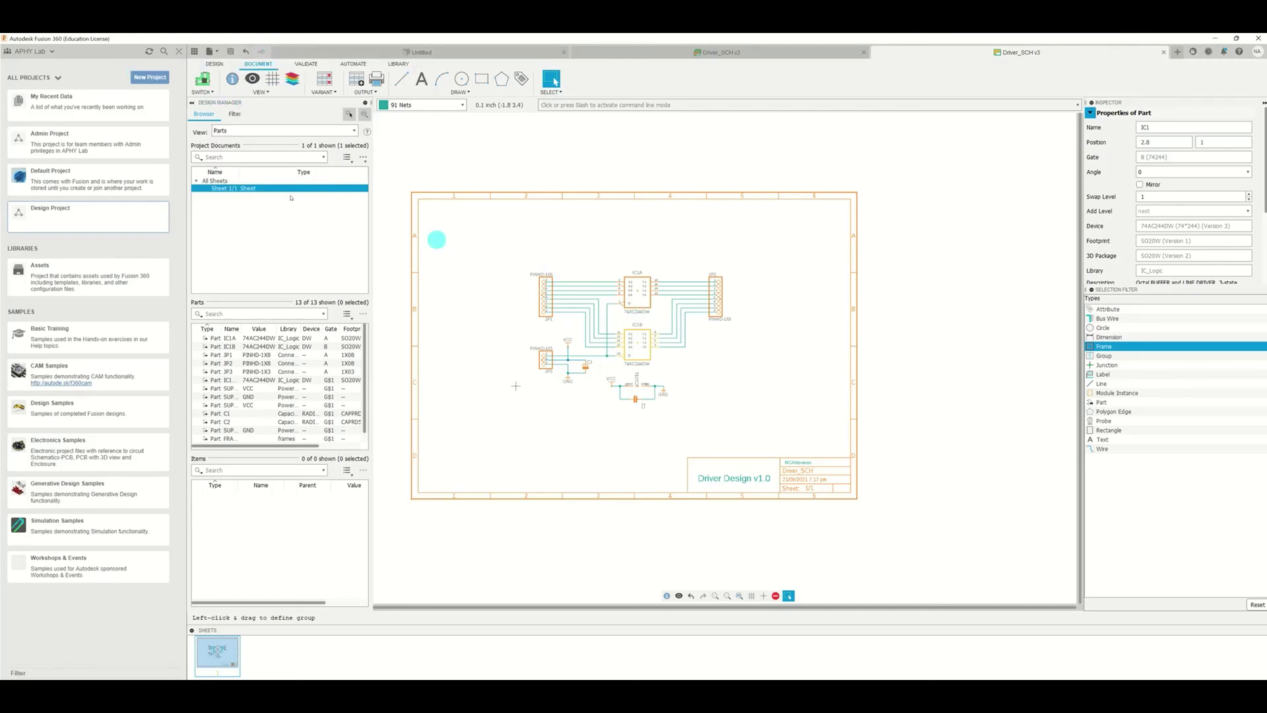
pyautogui.click(52, 50)
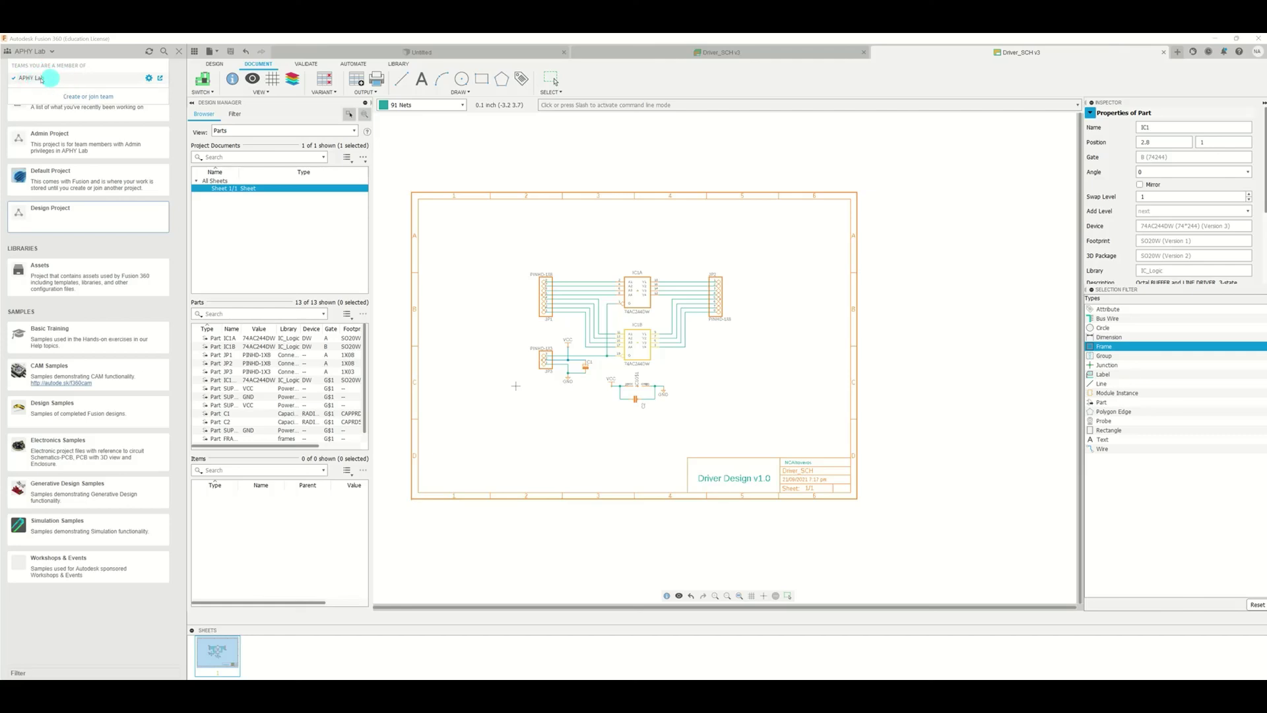
pyautogui.click(29, 77)
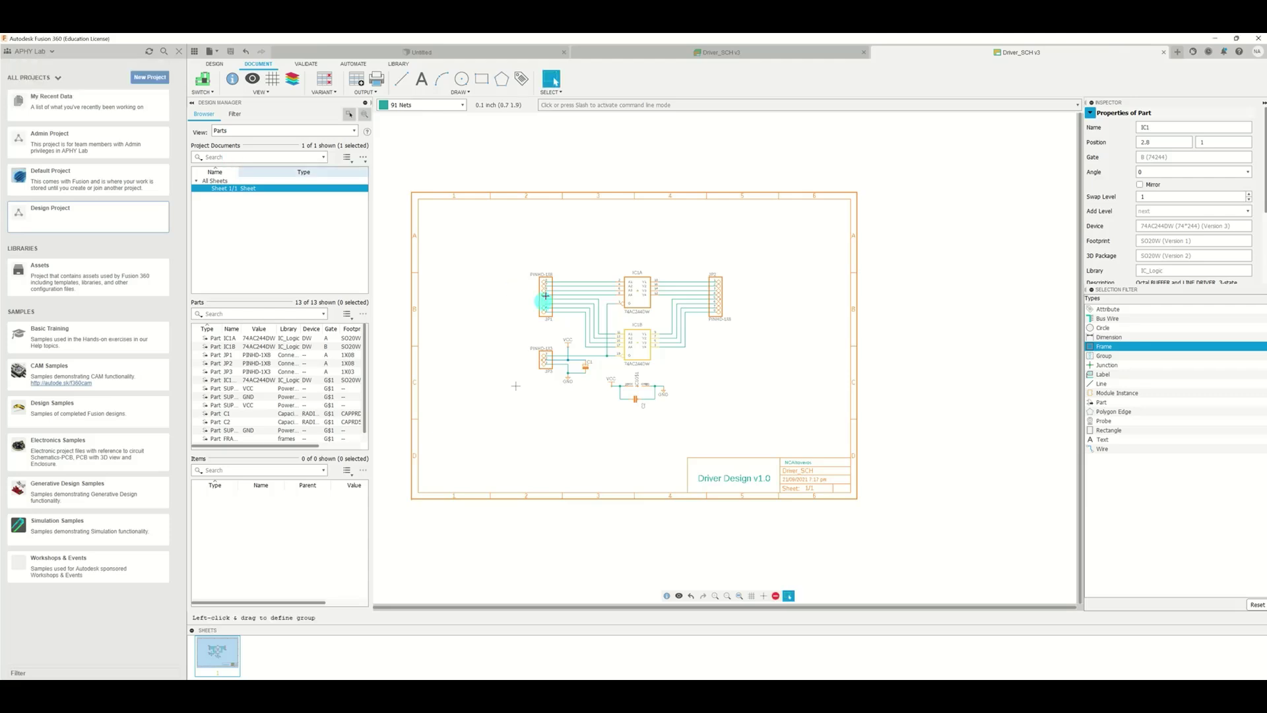